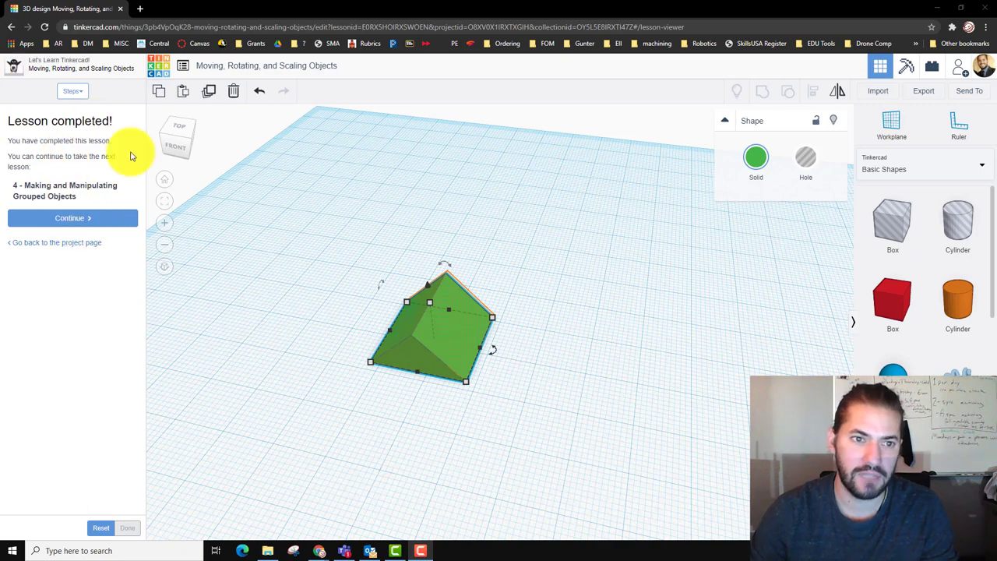
Step: Continue to the Making and Manipulating Grouped Objects lesson and go to step 2, Introduction
click(92, 223)
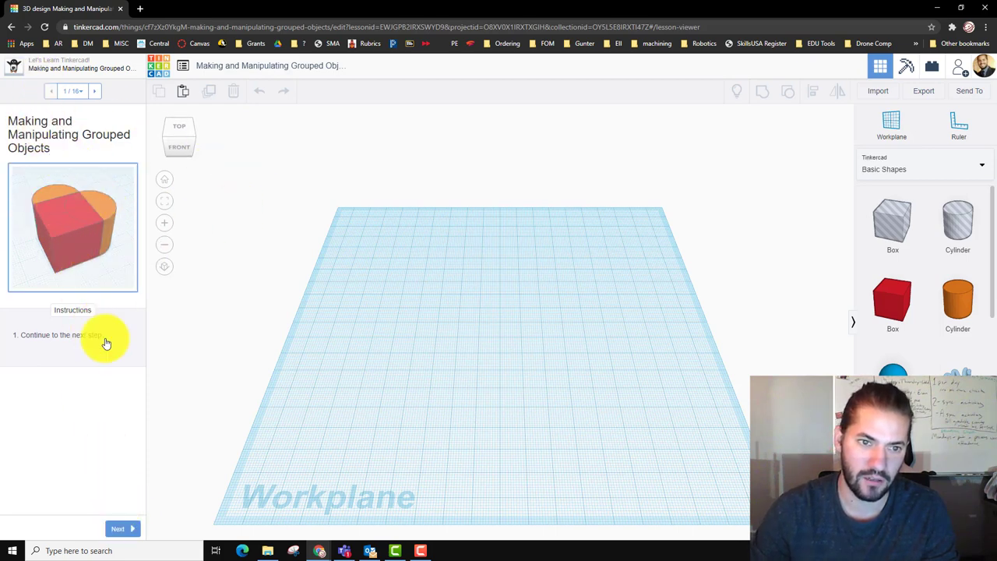
click(119, 528)
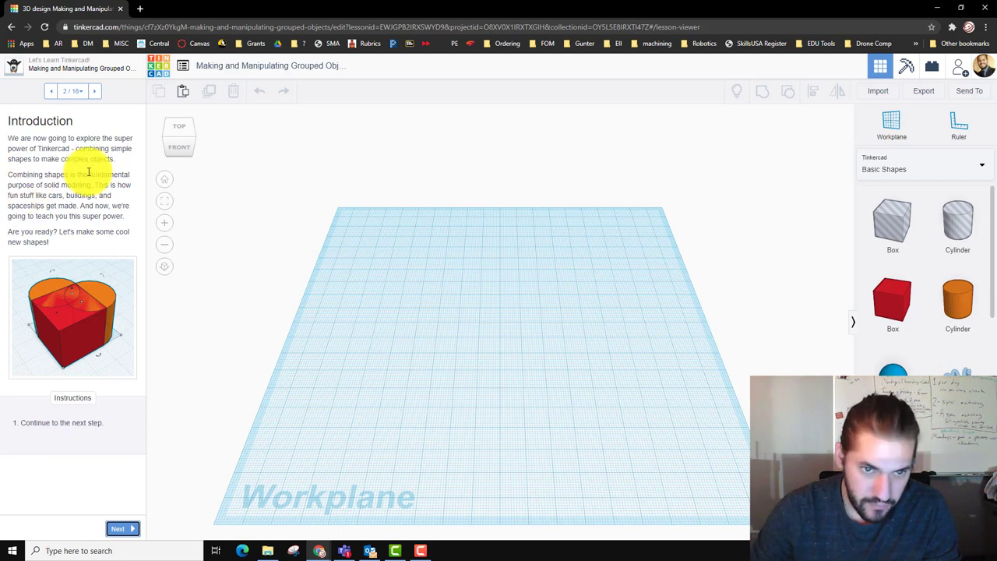
Step: On step 3, place a red box and two orange cylinders, deleting the extra cylinder
click(122, 531)
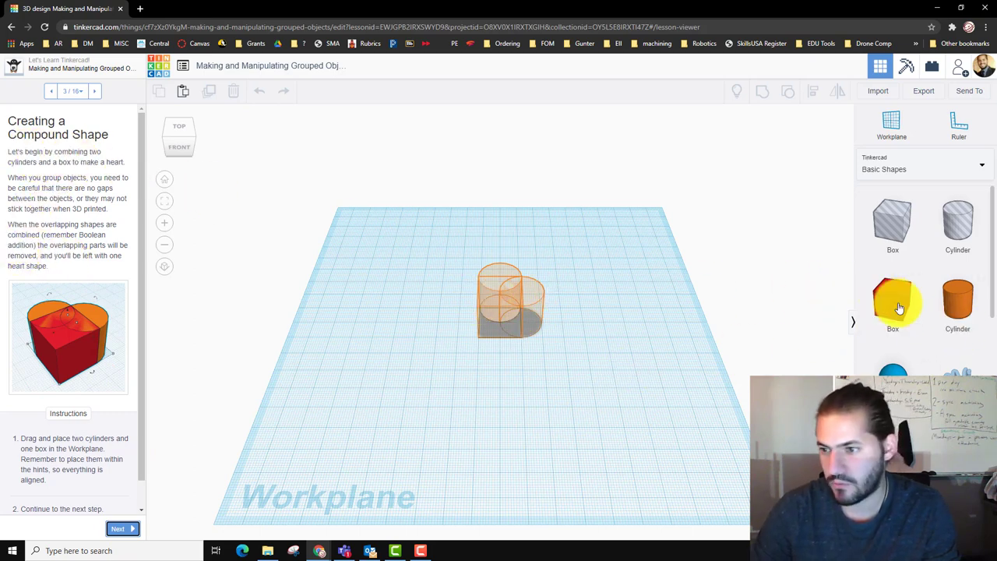
click(500, 326)
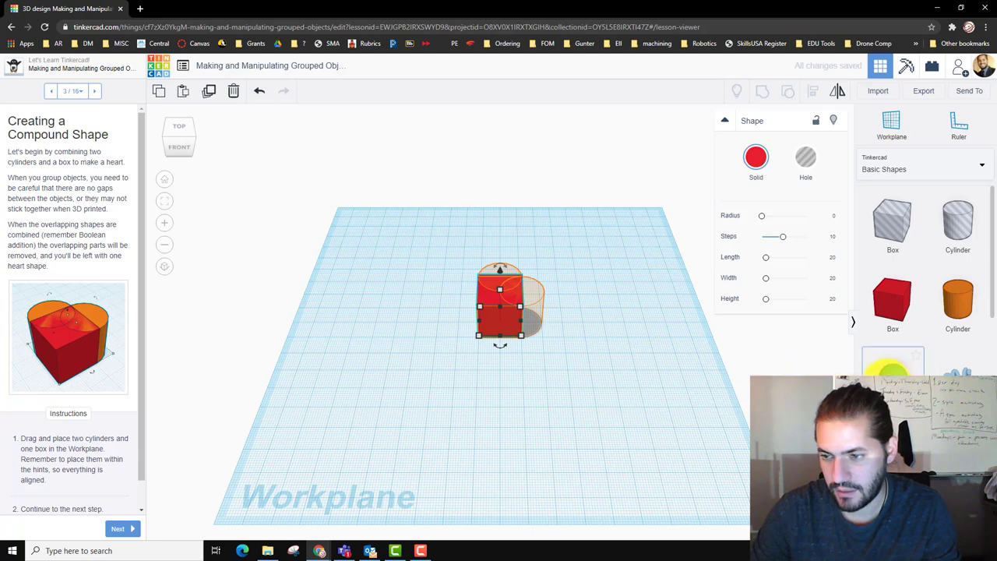
click(957, 306)
click(522, 321)
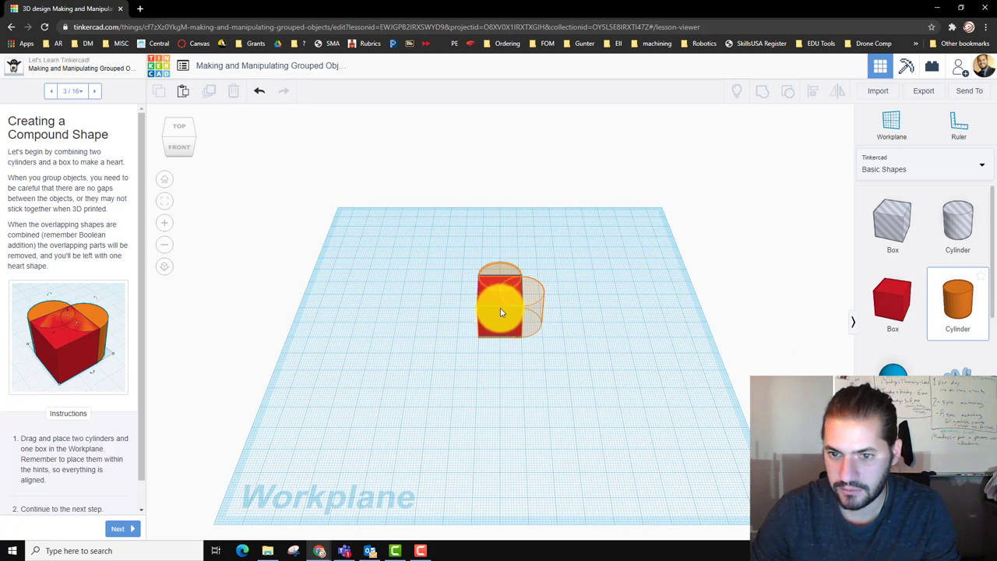
click(503, 310)
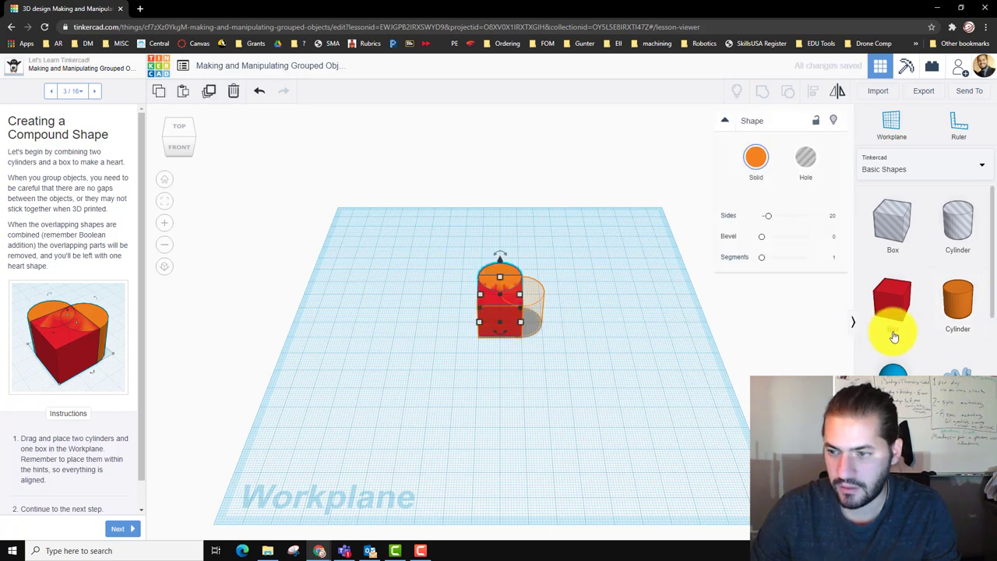
click(957, 301)
click(522, 328)
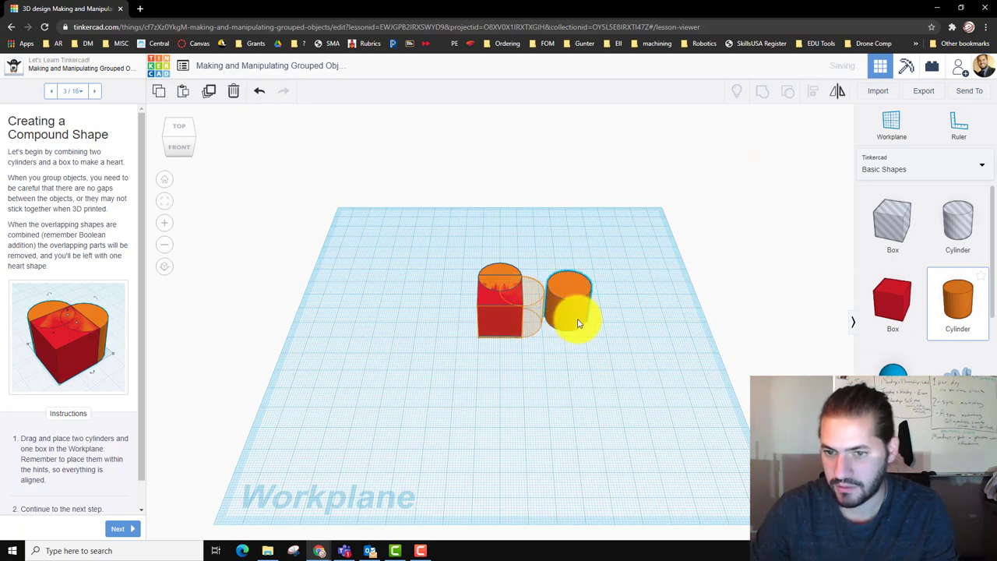
click(591, 324)
key(Delete)
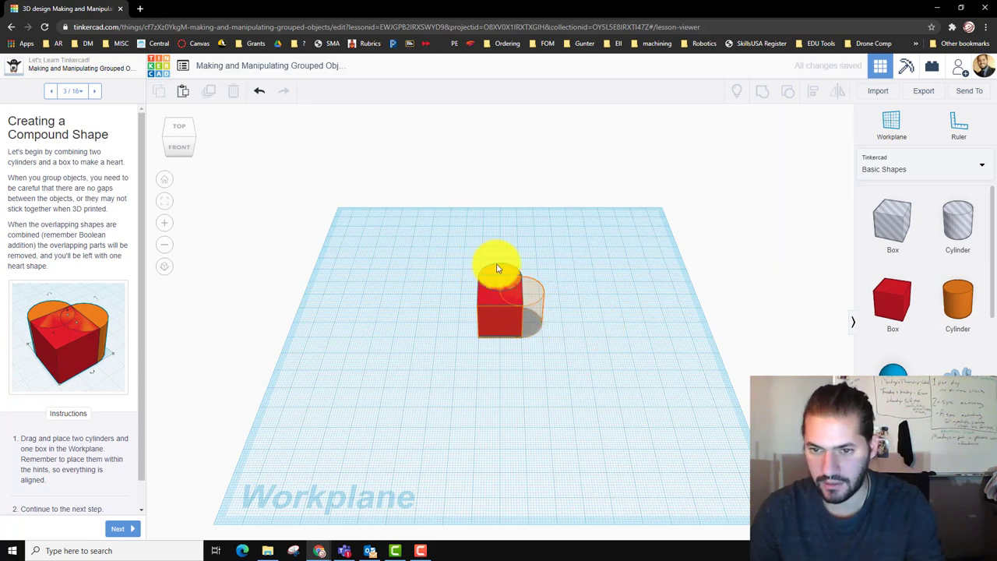
Step: Slide the right orange cylinder so it overlaps the red box in a heart outline
click(500, 270)
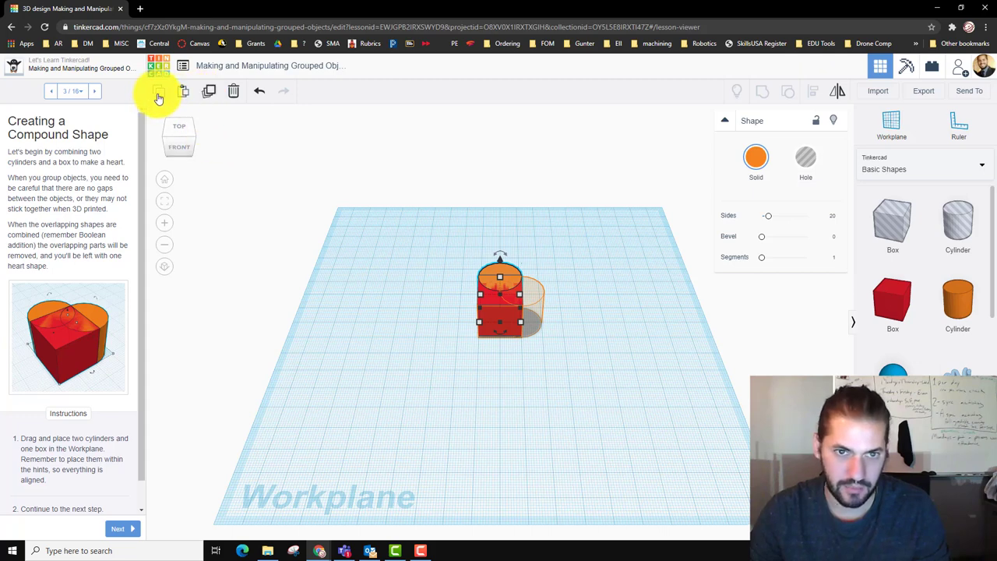
click(660, 313)
click(526, 284)
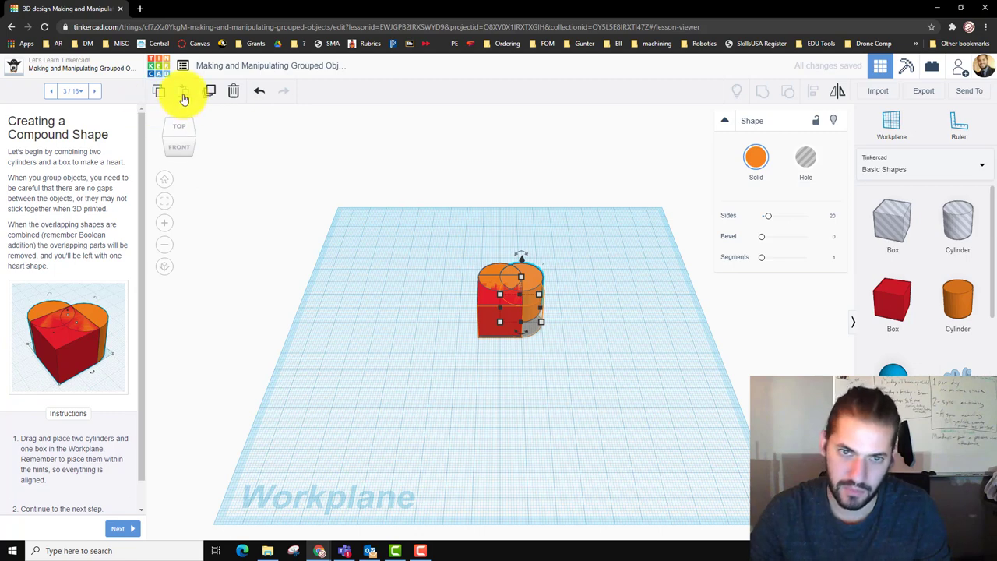
mouse_move(537, 278)
mouse_down()
mouse_move(543, 305)
mouse_move(536, 294)
mouse_up()
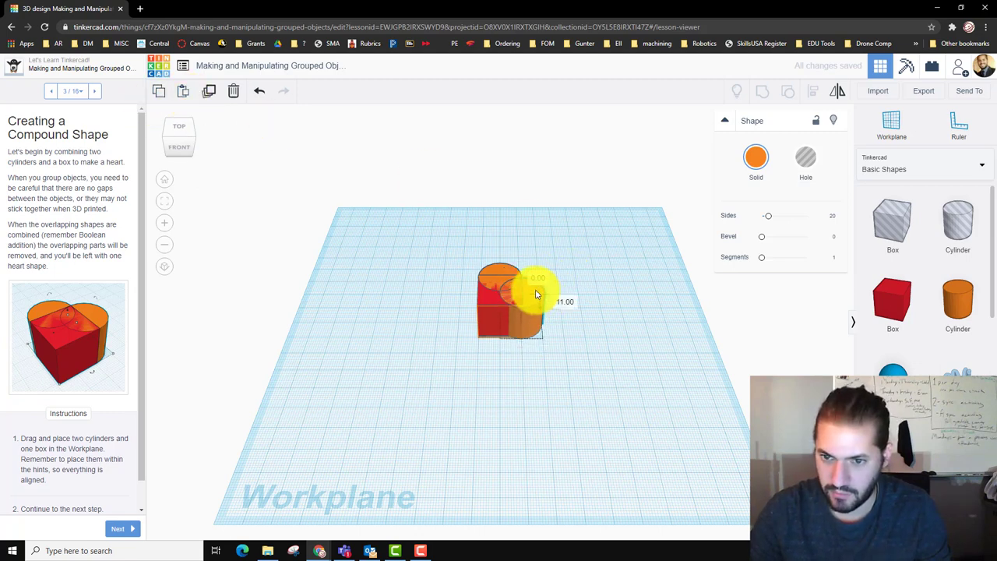
drag(536, 294, 536, 293)
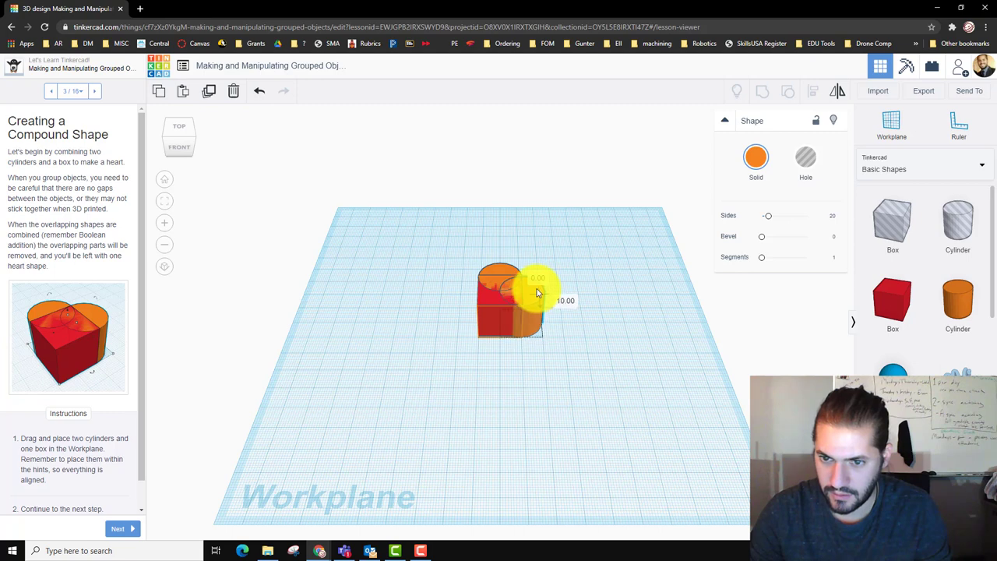
drag(536, 293, 536, 293)
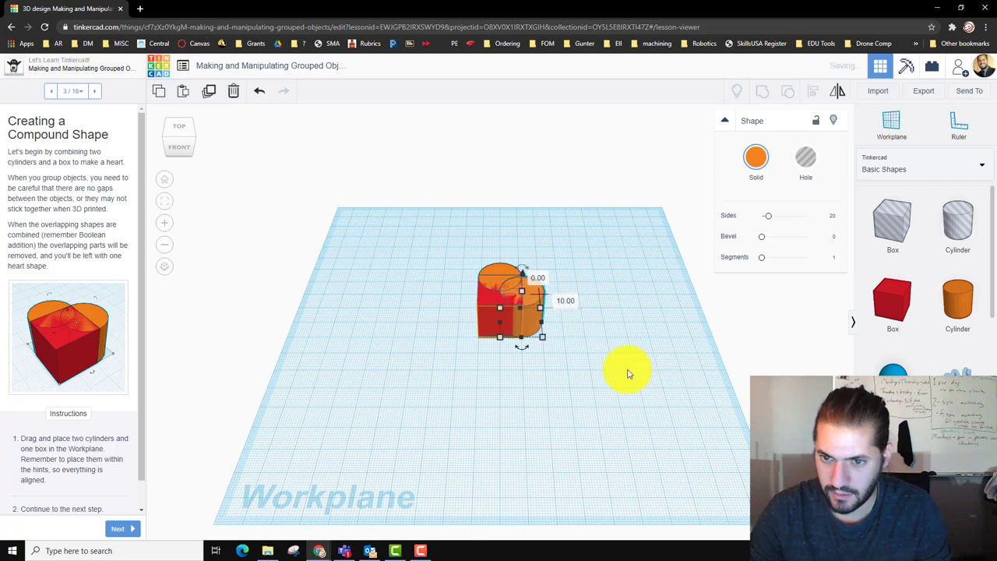
click(577, 393)
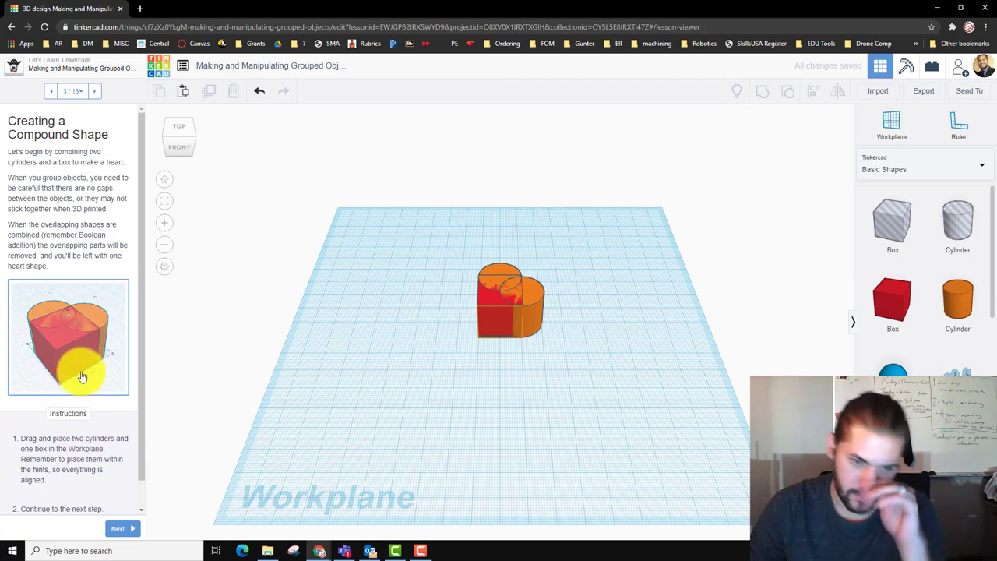
scroll(92, 428, down, 1)
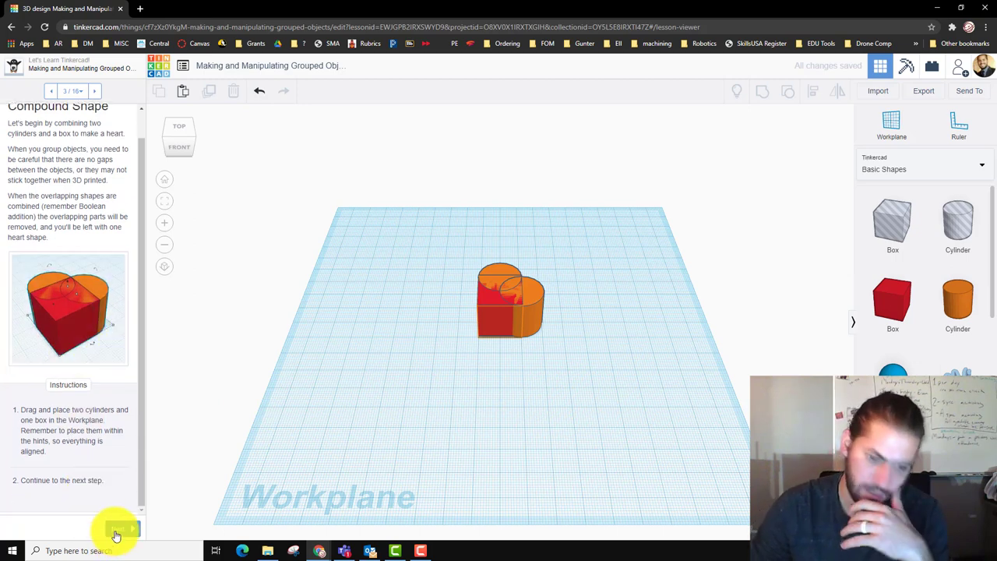
Step: Go to step 4, Grouping Component Shapes, and nudge the right cylinder into place
click(117, 532)
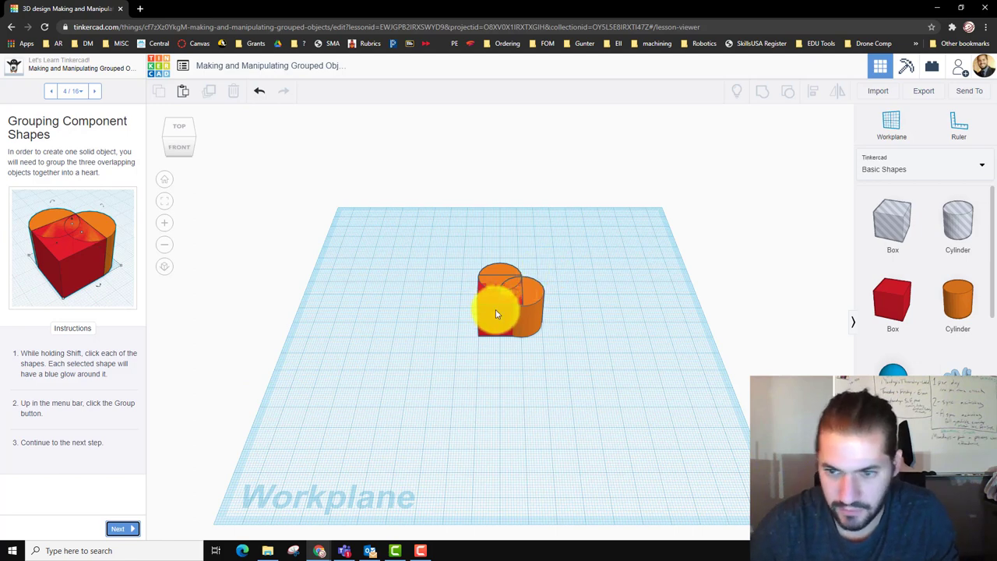
click(536, 300)
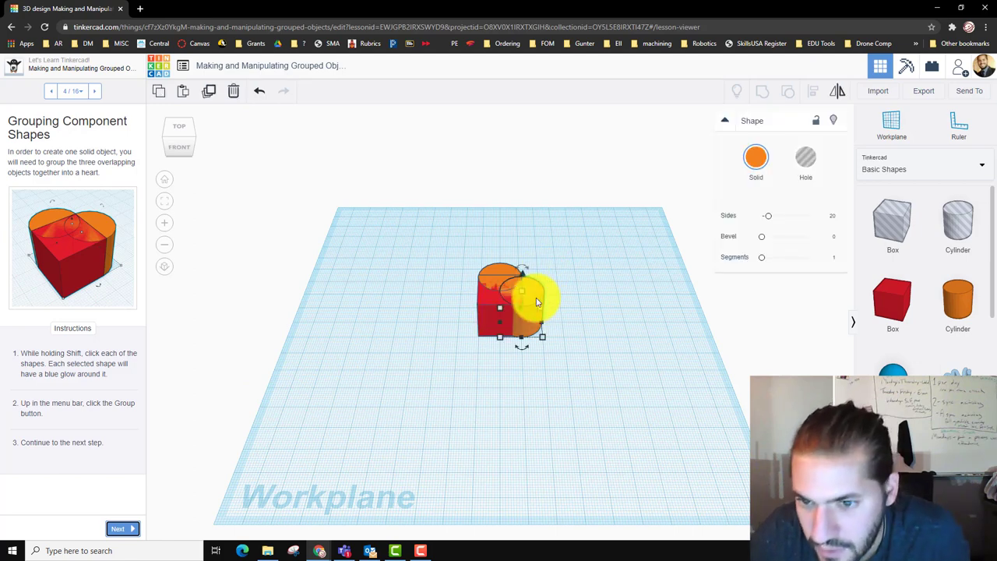
shift+click(536, 300)
click(535, 298)
scroll(564, 356, up, 6)
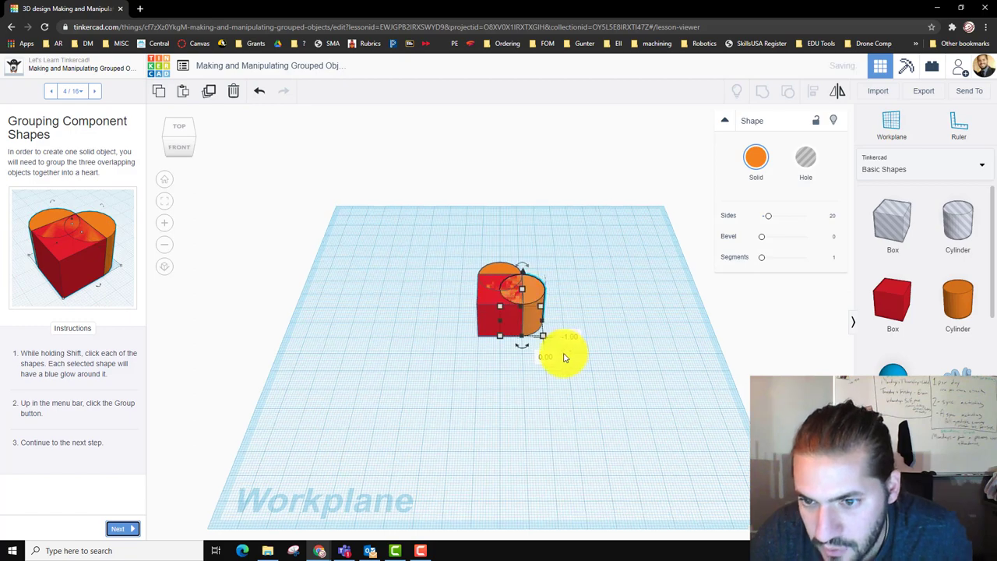
scroll(561, 356, up, 4)
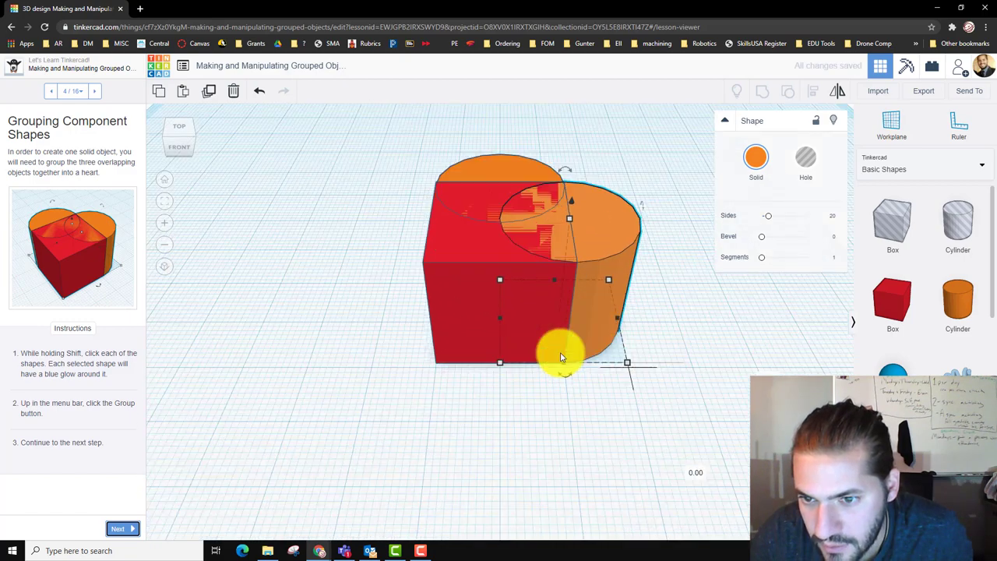
scroll(558, 356, down, 3)
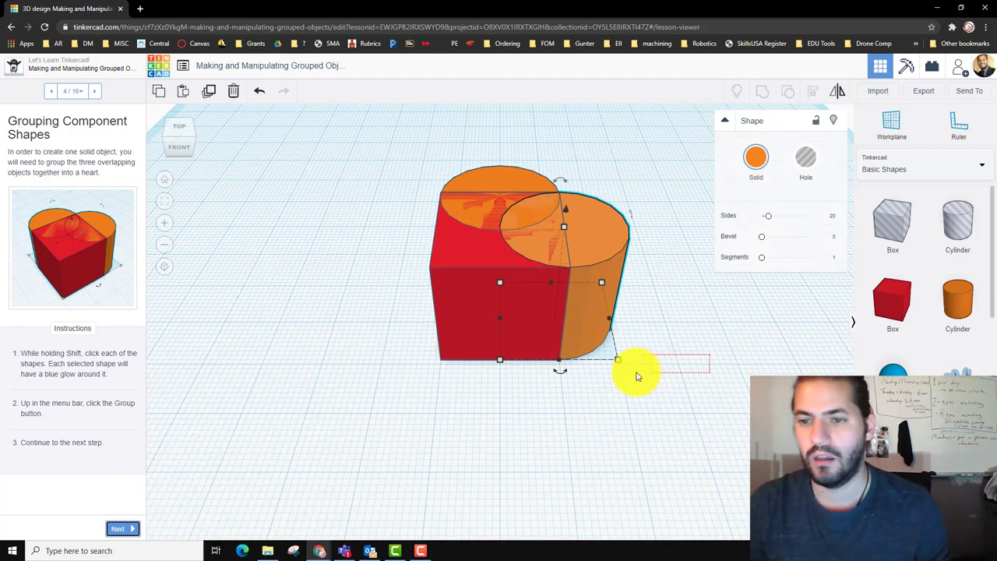
click(672, 401)
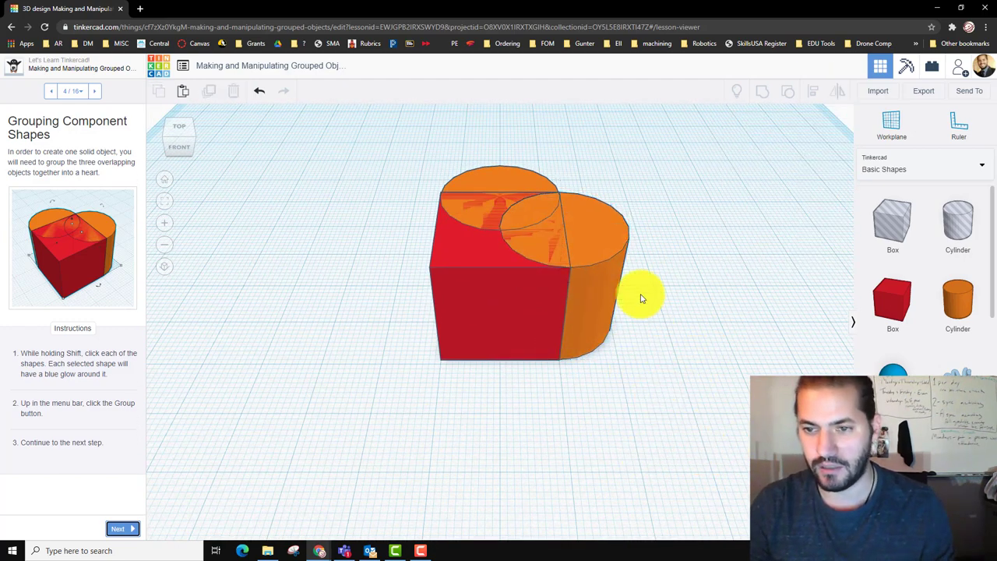
Step: Select the right cylinder, the red box and the back cylinder together
click(601, 256)
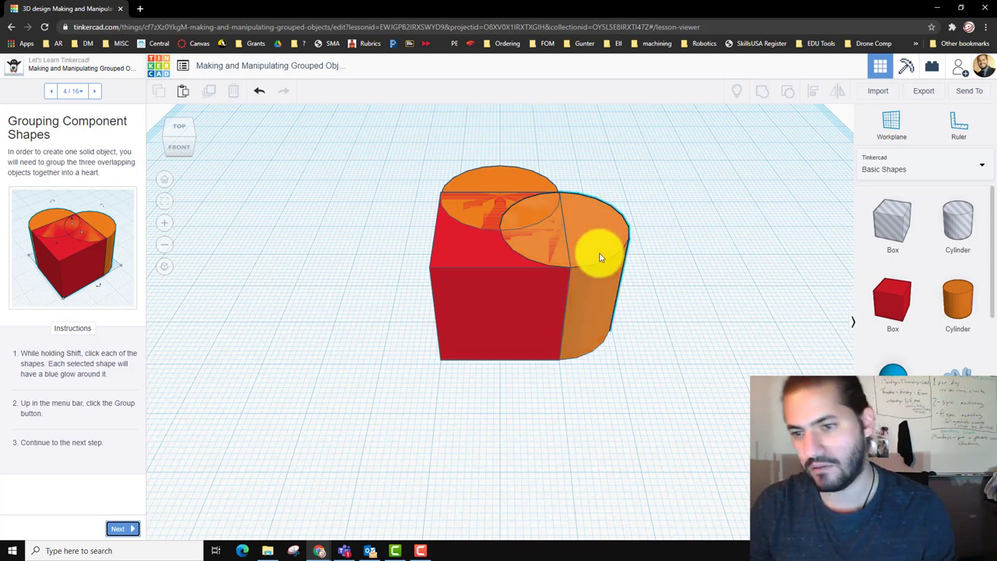
shift+click(600, 241)
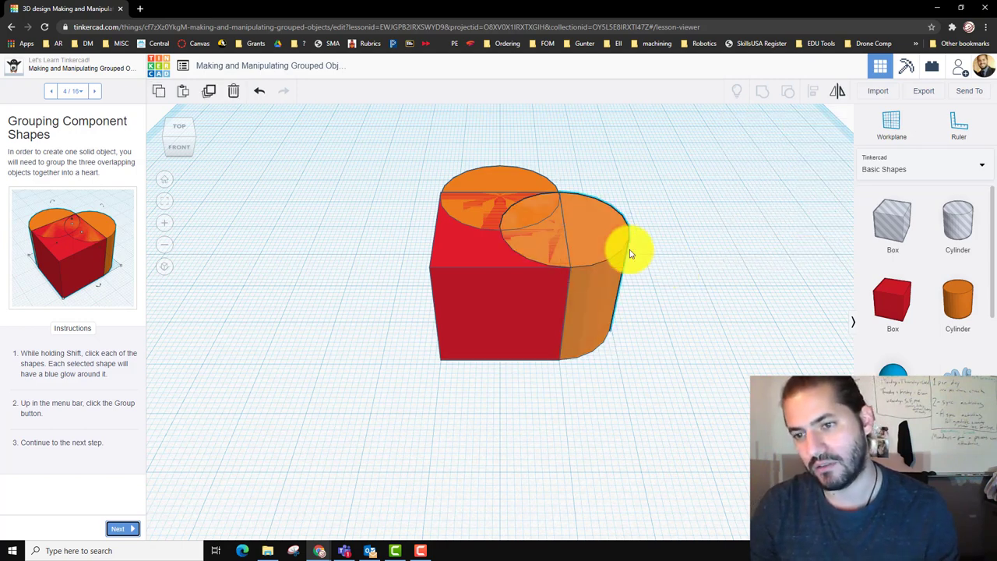
shift+click(630, 251)
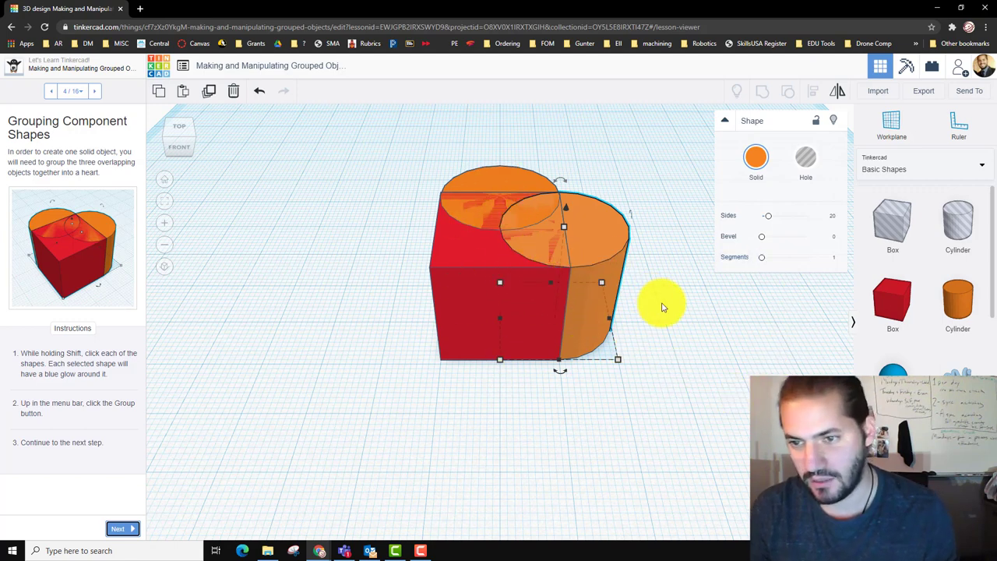
shift+click(463, 277)
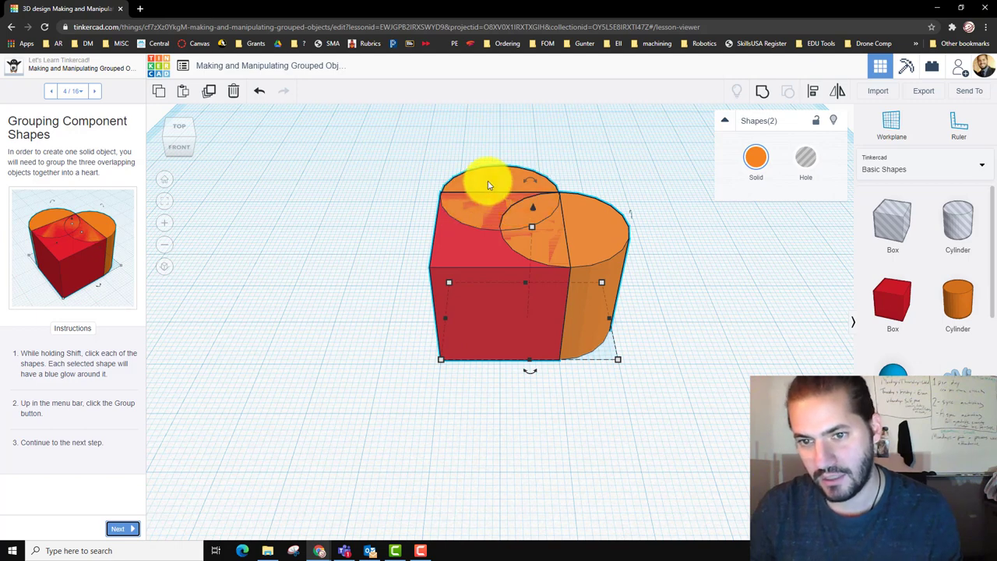
shift+click(489, 185)
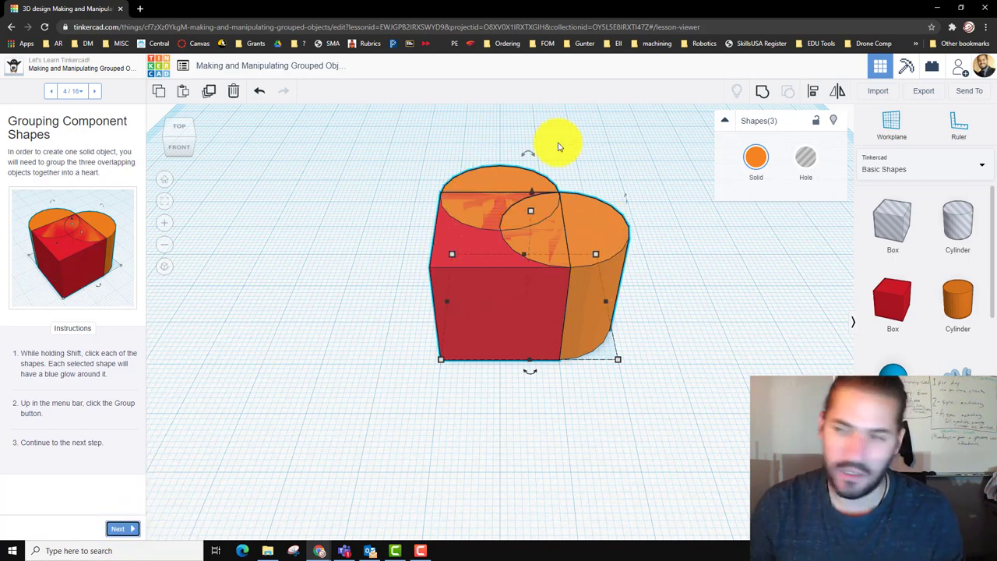
Step: Group the three shapes into one heart, colour it red, and advance to step 5
click(764, 98)
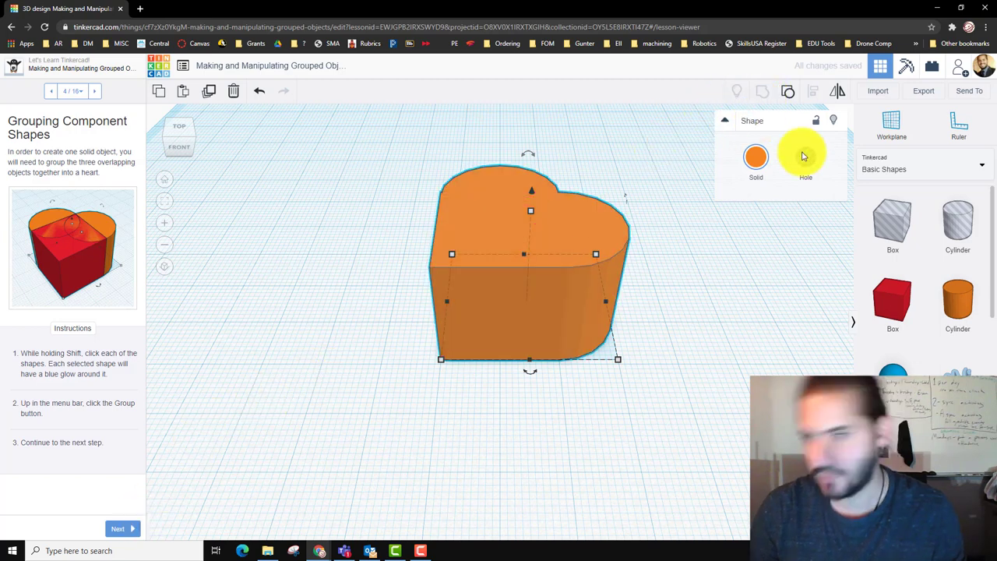
click(757, 160)
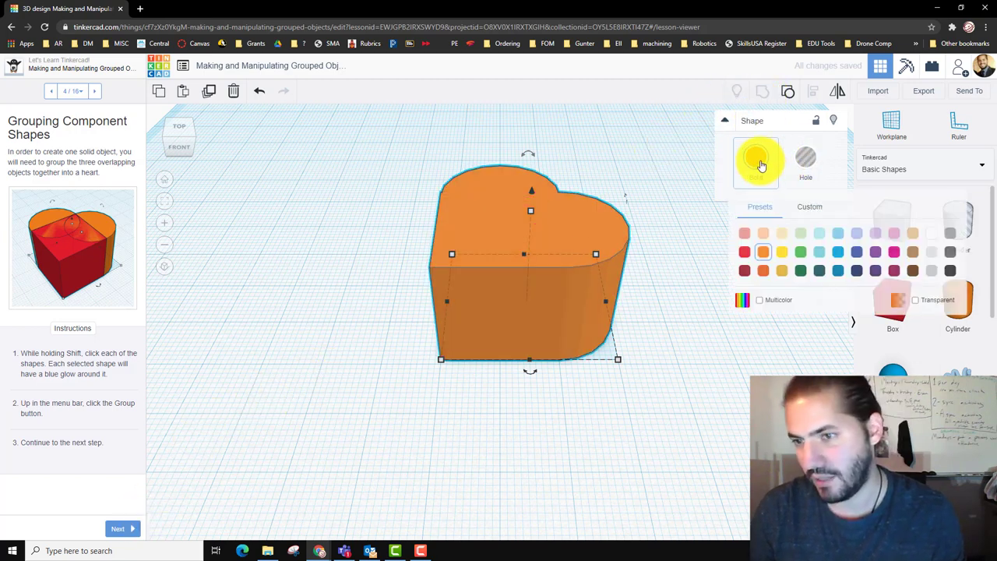
click(745, 252)
click(274, 444)
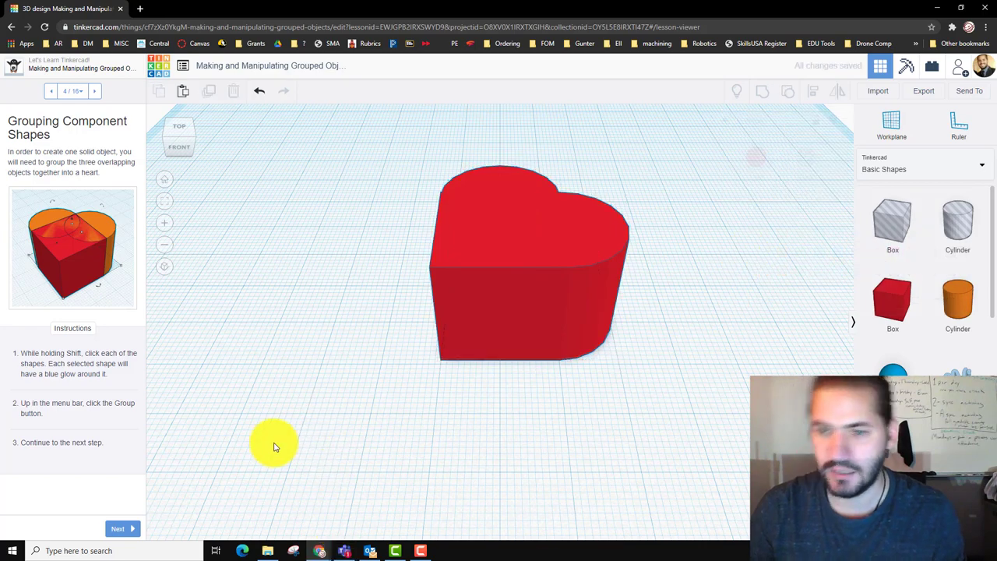
click(127, 529)
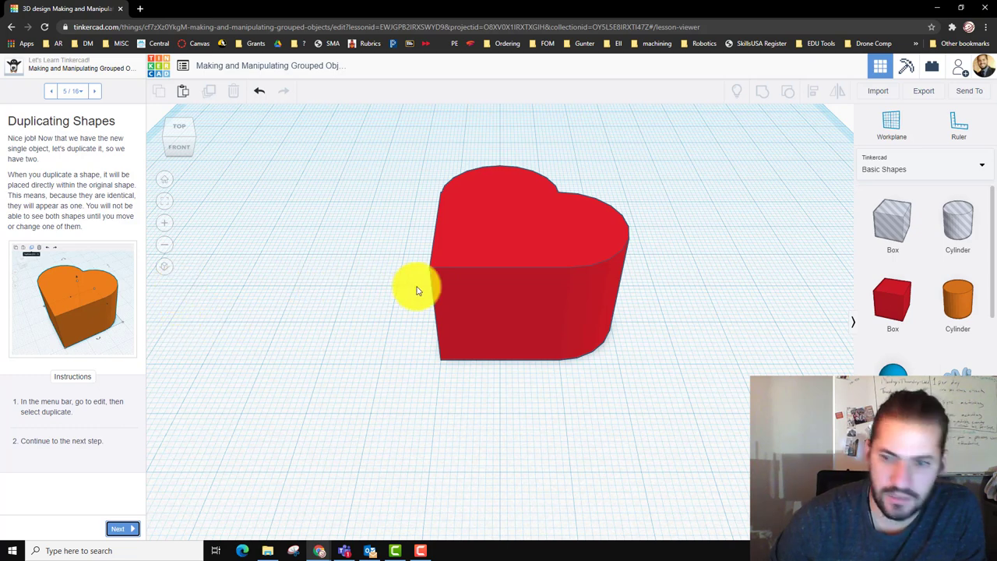
Step: Duplicate the red heart in place and advance to step 6, Scaling the Group
click(505, 268)
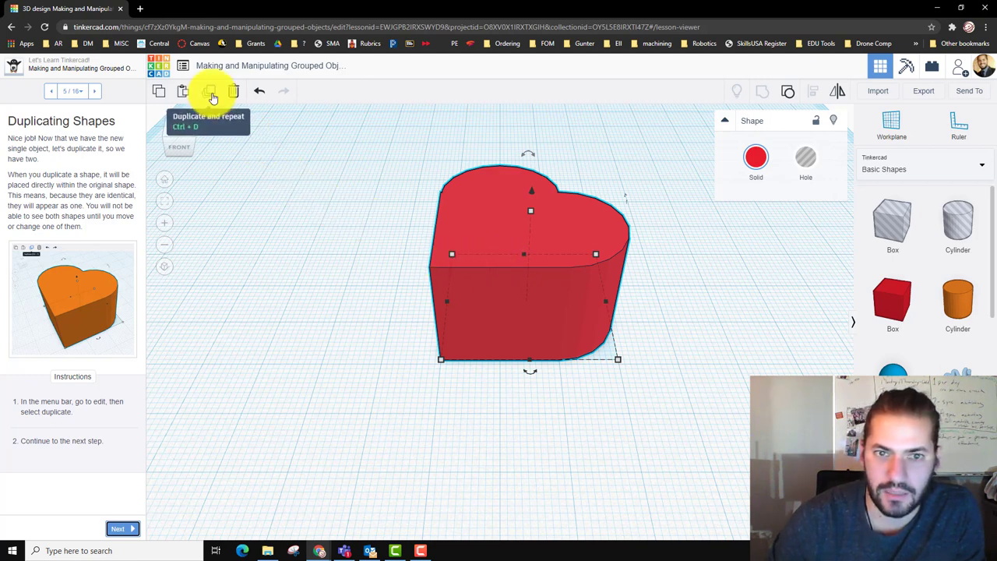
click(212, 97)
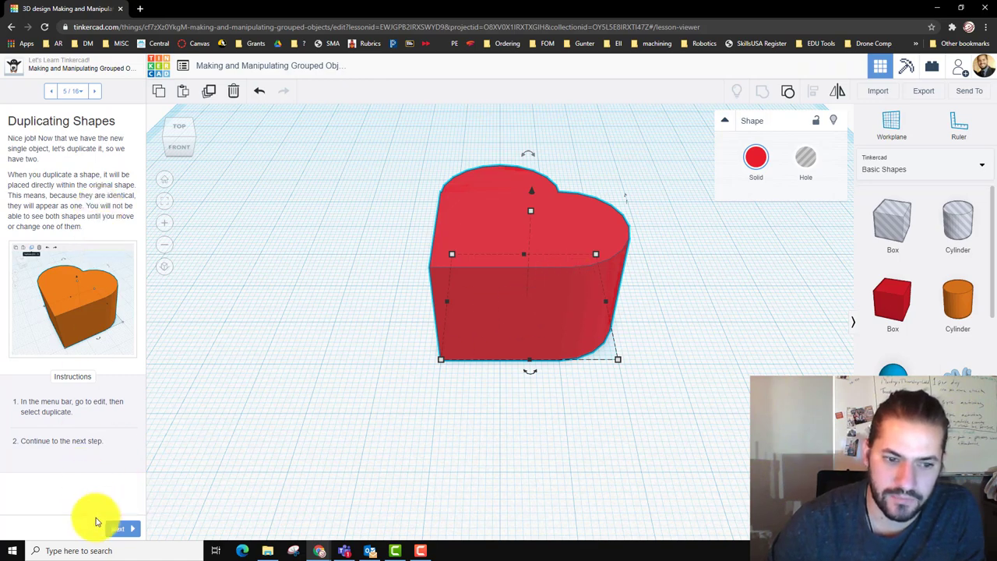
click(122, 528)
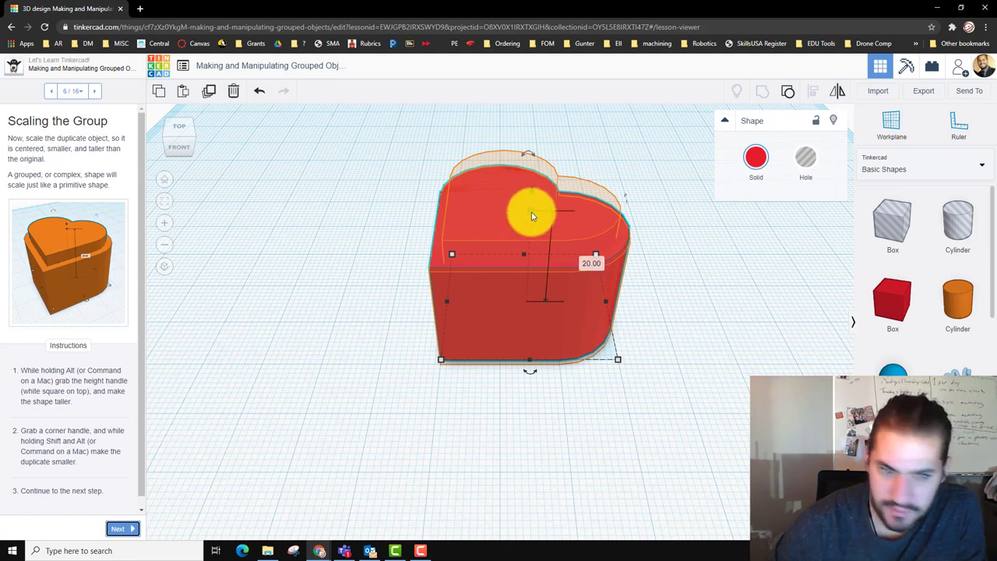
Step: Raise the duplicate heart's height, try shrinking it to 26.10 by 27.00, then undo
drag(532, 211, 542, 193)
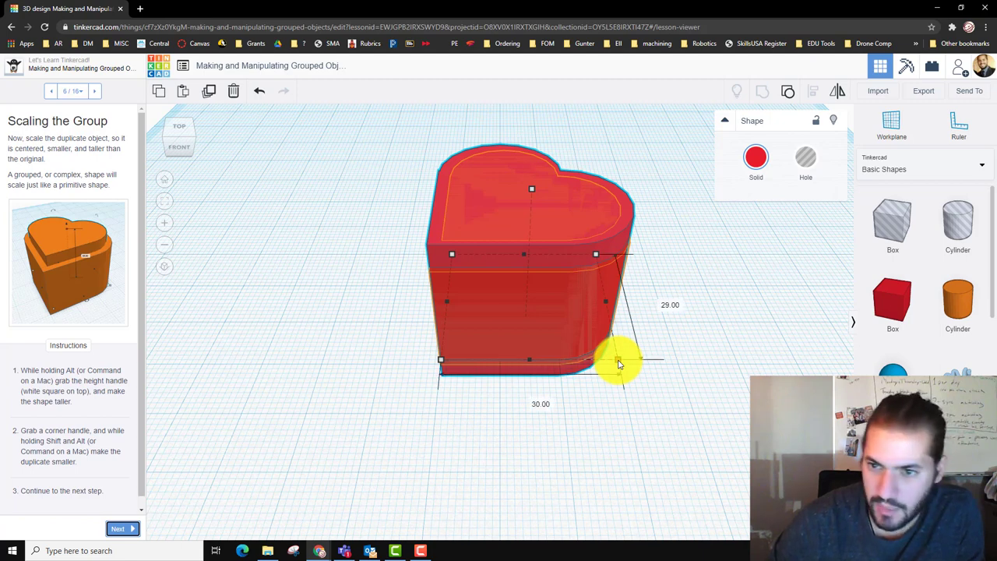
alt+shift+drag(613, 359, 617, 354)
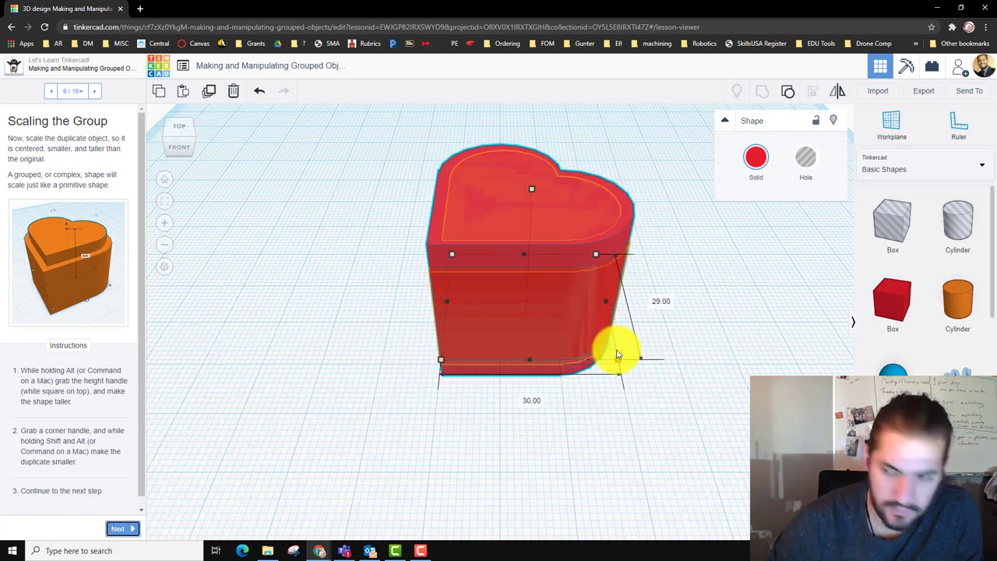
alt+shift+drag(617, 354, 597, 334)
key(ctrl+z)
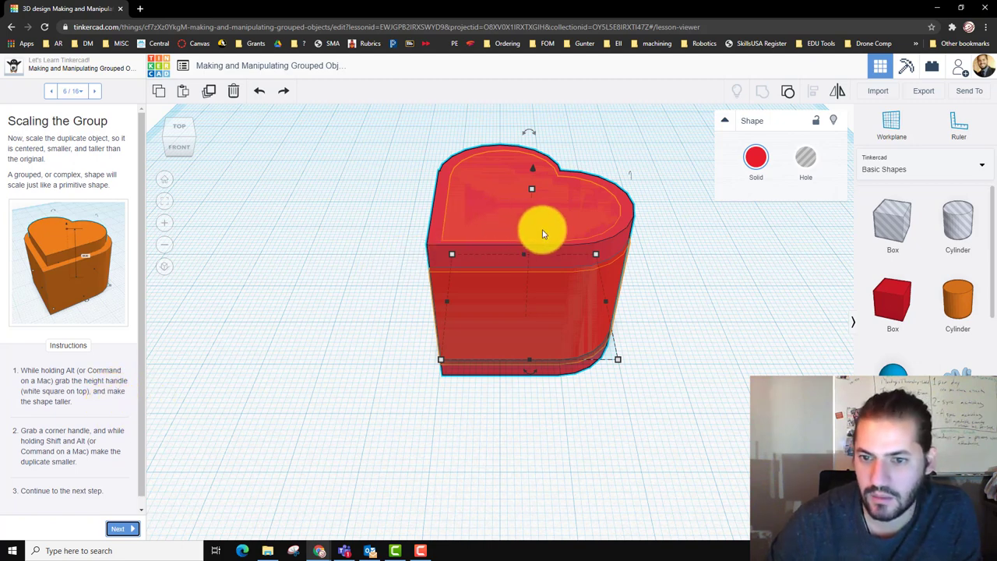
Step: Resize the duplicate heart to 28.00 high and 26.00 by 25.13, then advance to step 7
key(ctrl+z)
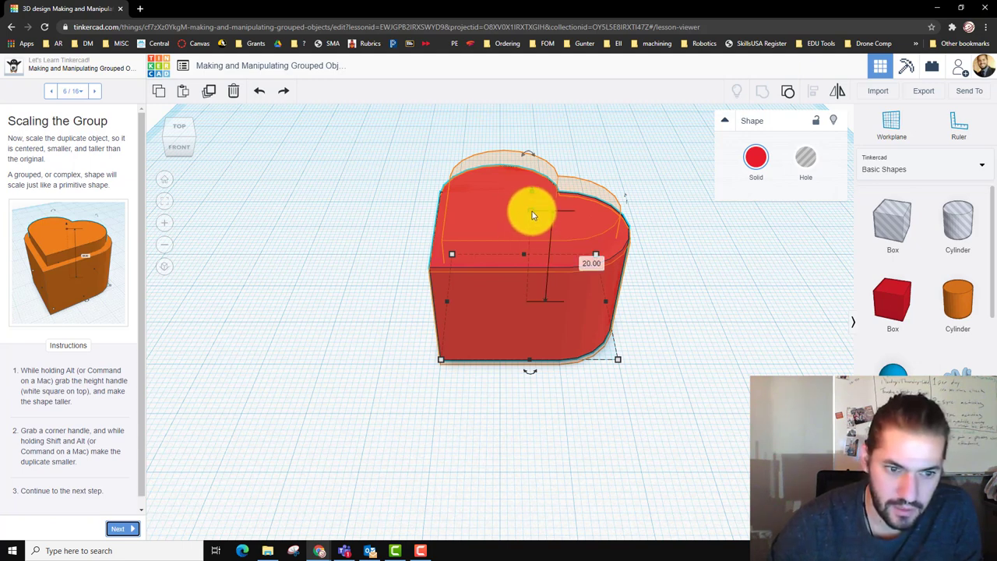
alt+drag(532, 211, 530, 191)
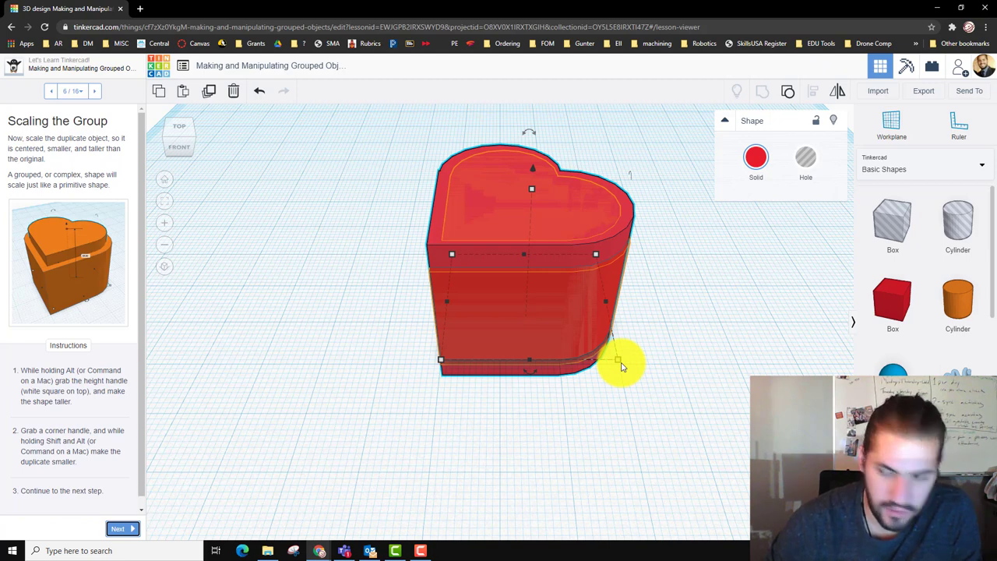
alt+shift+drag(622, 366, 605, 350)
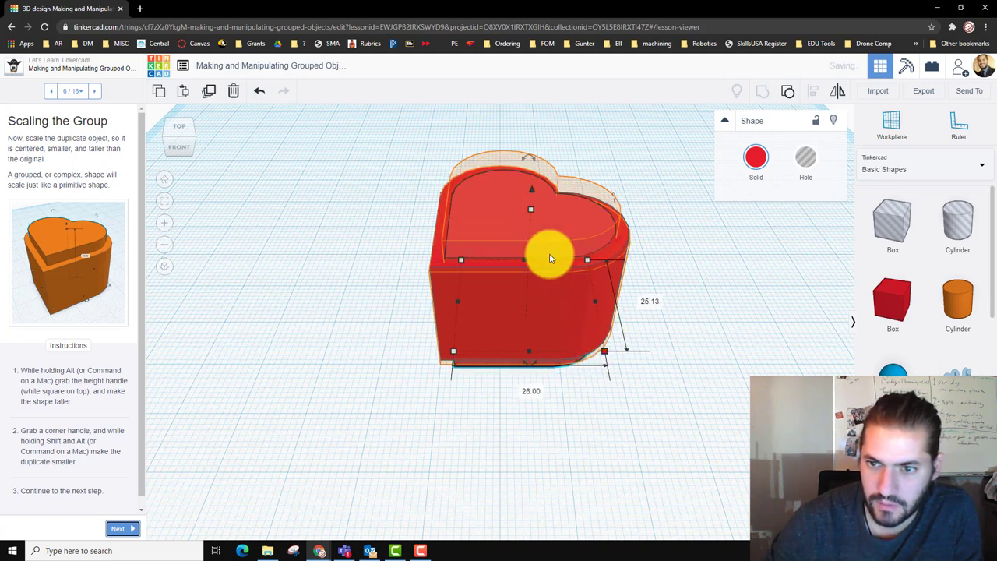
alt+drag(530, 194, 534, 171)
click(330, 296)
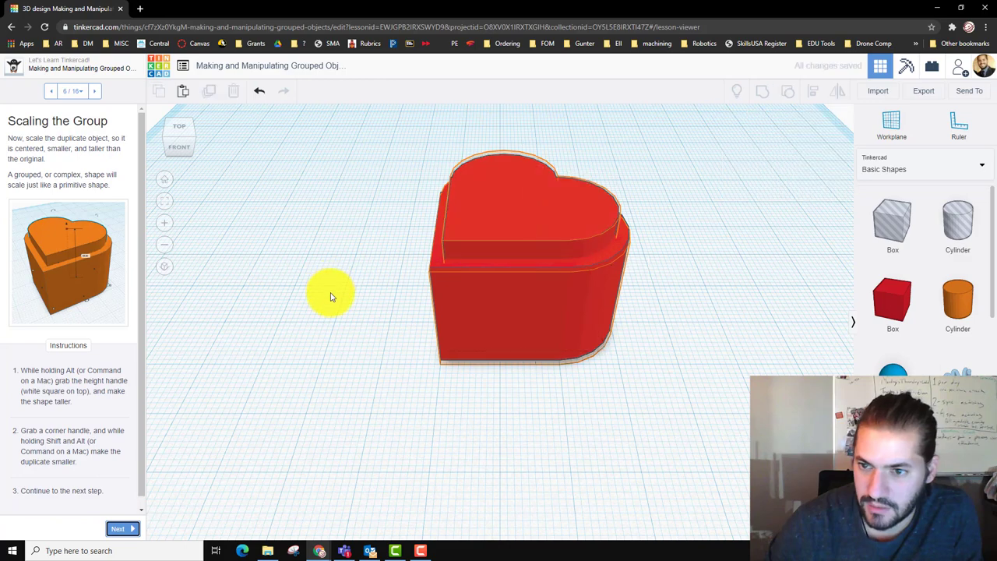
mouse_move(330, 297)
right_down()
mouse_move(329, 403)
mouse_move(326, 306)
right_up()
click(119, 530)
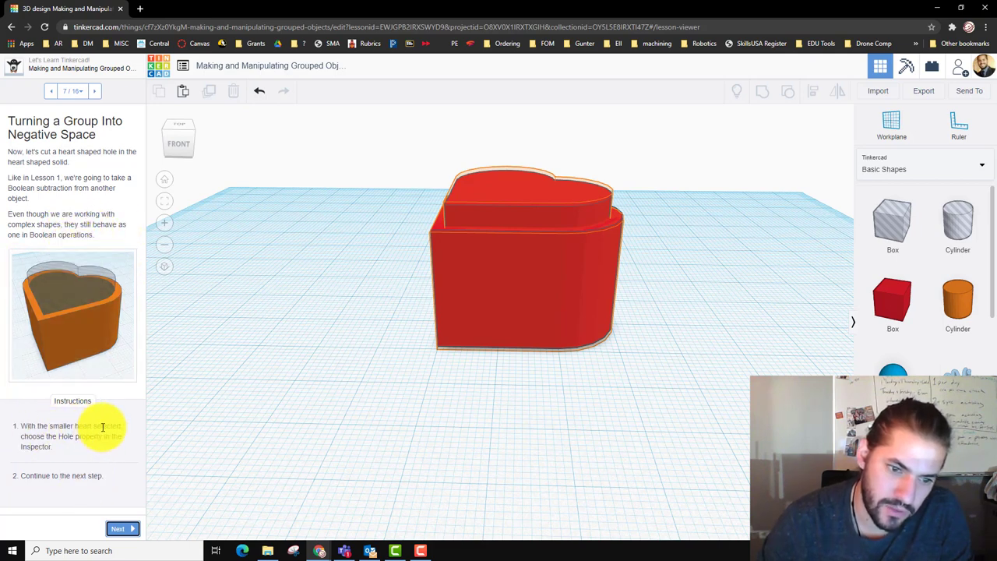
Step: Turn the smaller red heart into a hole
click(521, 215)
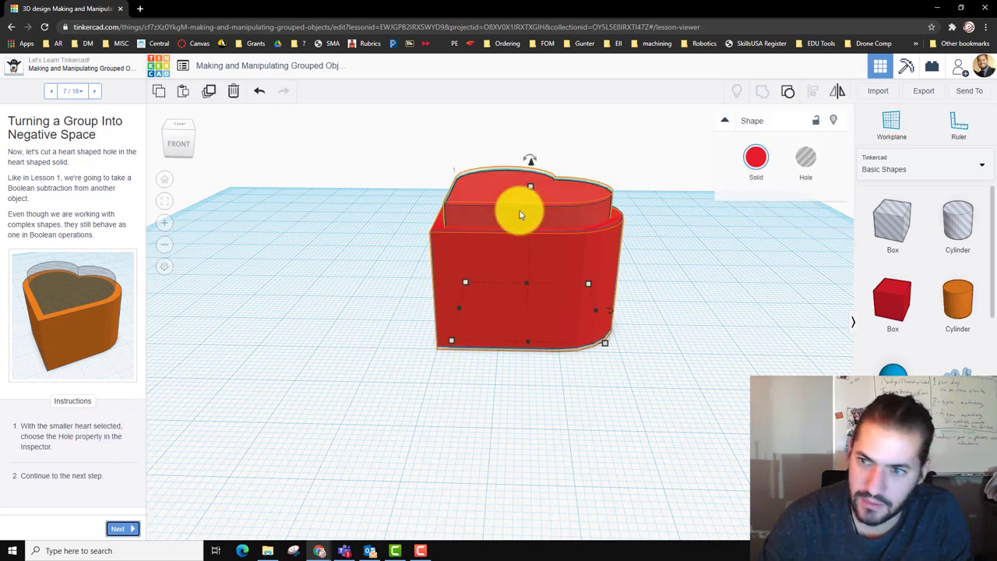
click(810, 161)
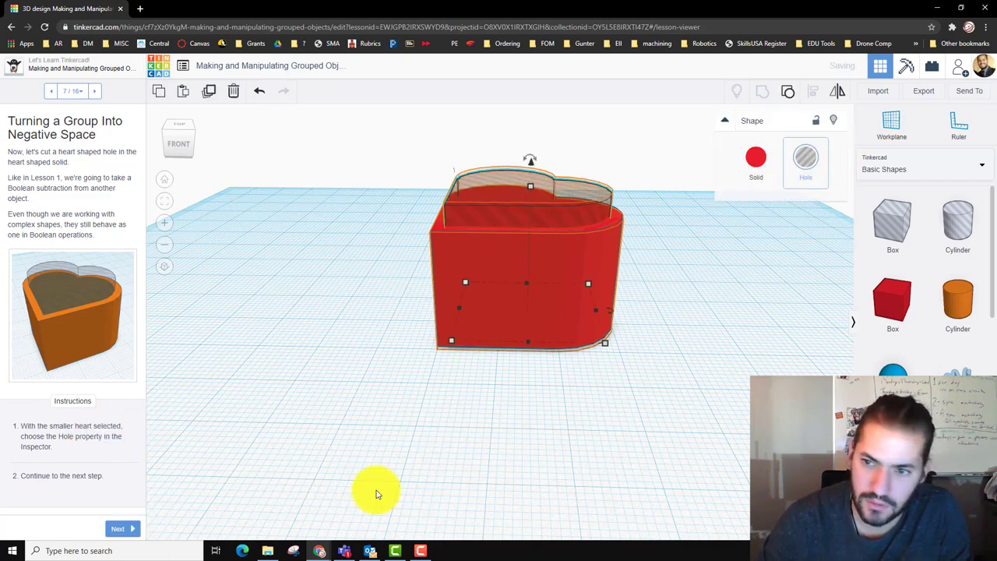
Step: On Nested Groups, group both hearts into a hollow heart, move it upper left, then advance
click(116, 529)
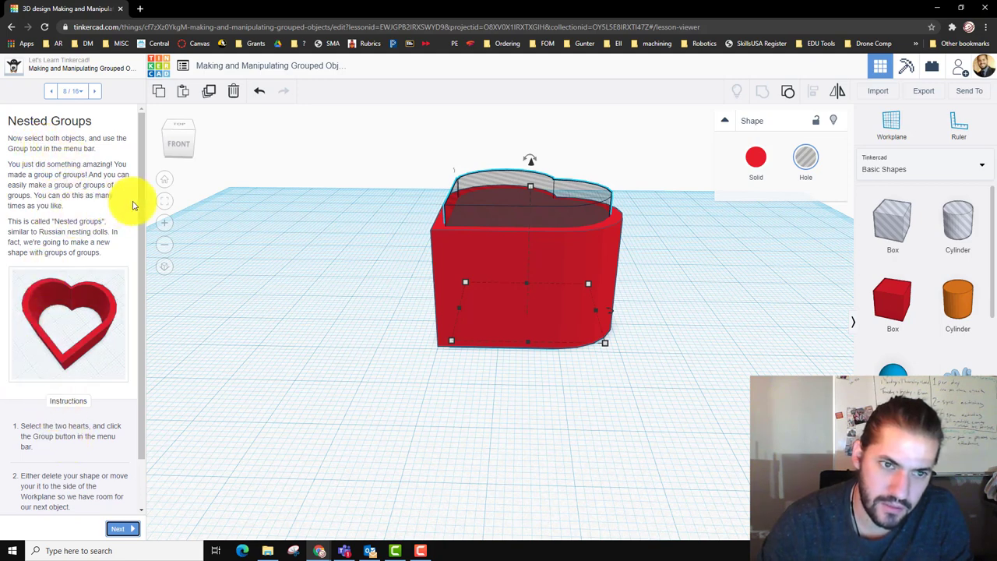
drag(396, 144, 676, 408)
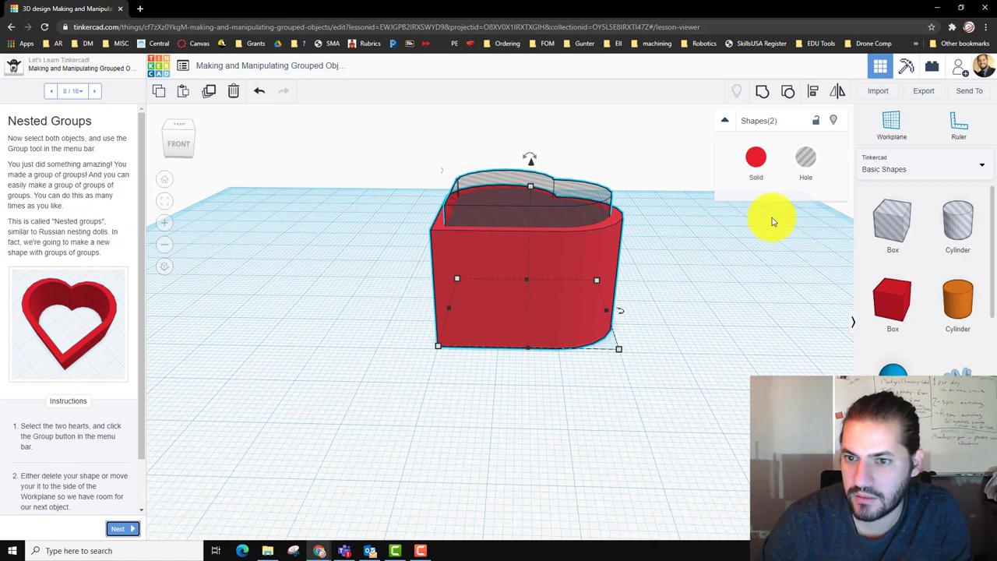
click(764, 94)
right_drag(705, 214, 739, 272)
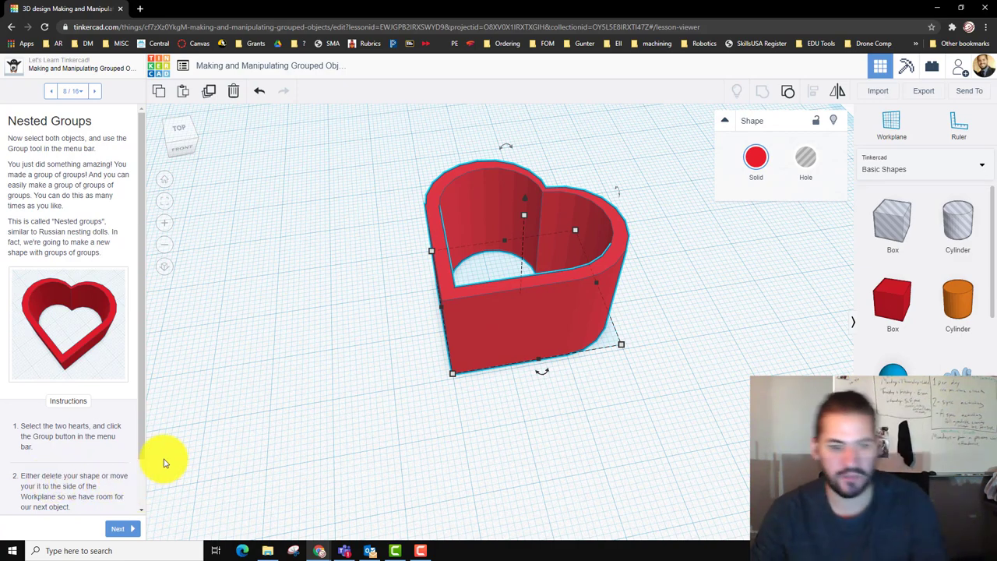
drag(456, 325, 183, 128)
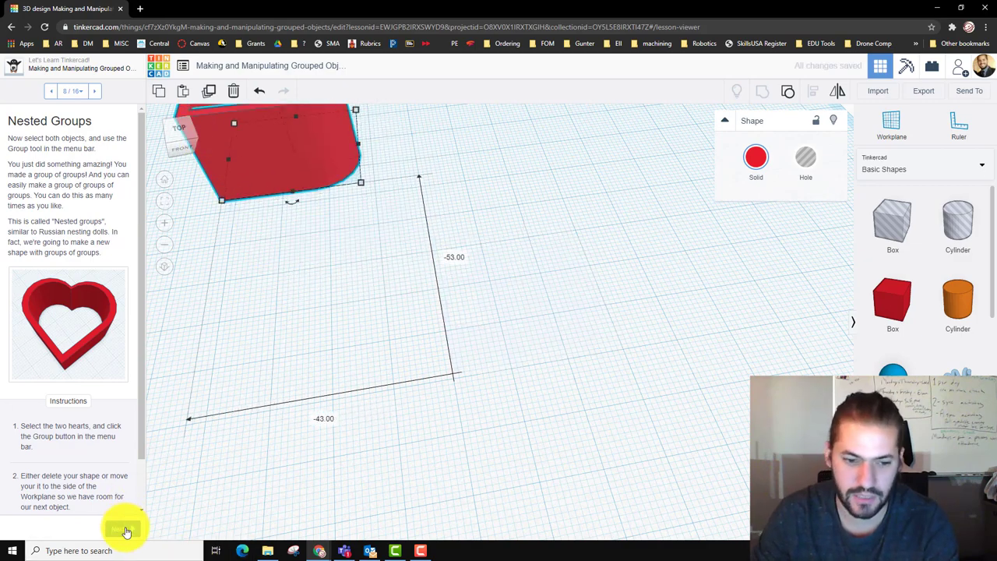
click(126, 530)
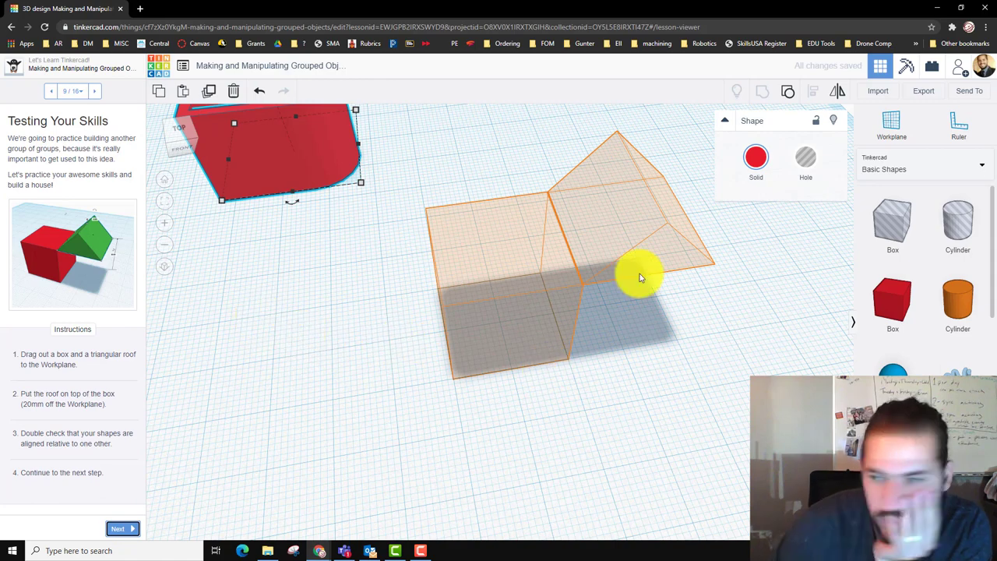
Step: Add a box and a green roof raised above the workplane, then advance to step 10
drag(901, 300, 501, 328)
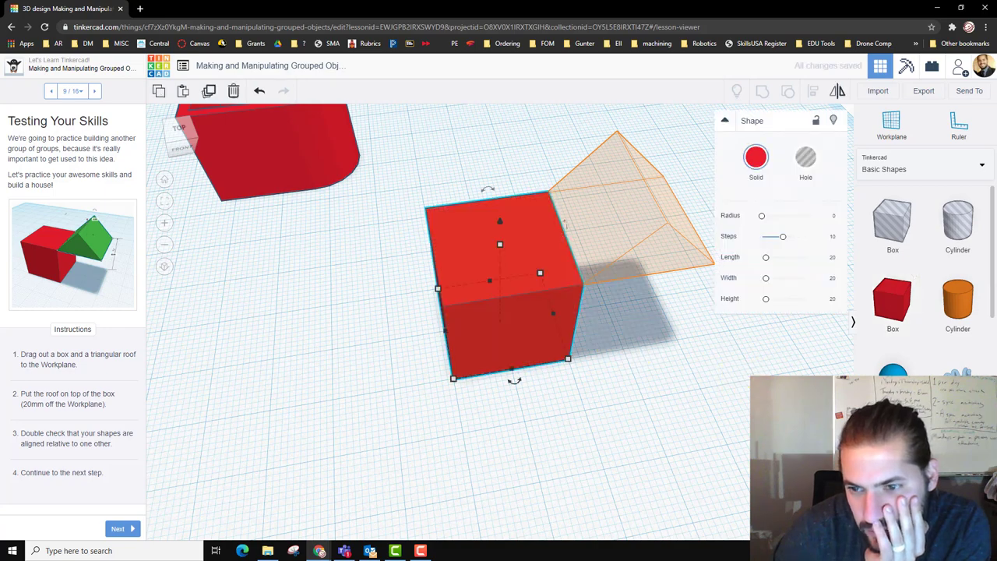
drag(896, 467, 584, 267)
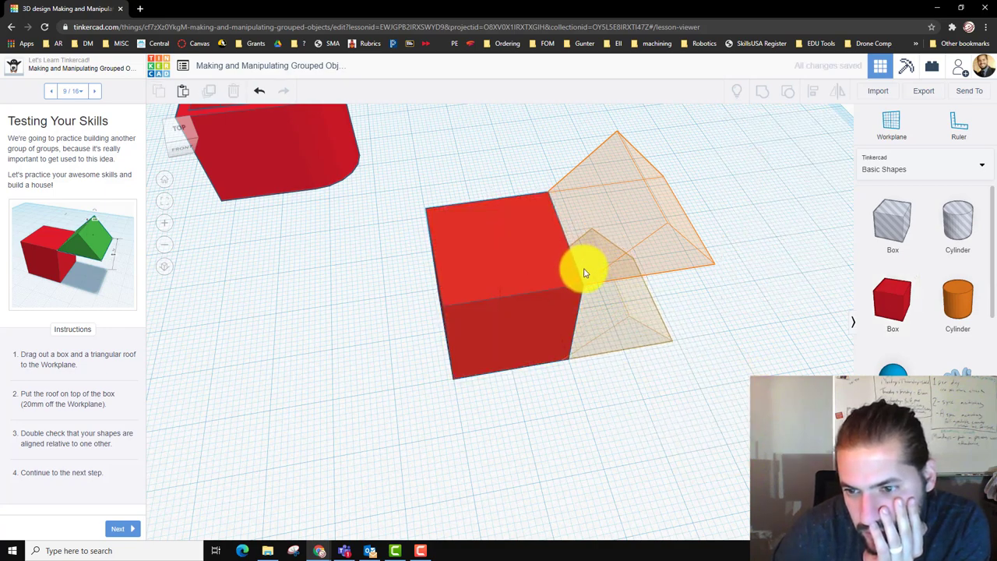
click(585, 272)
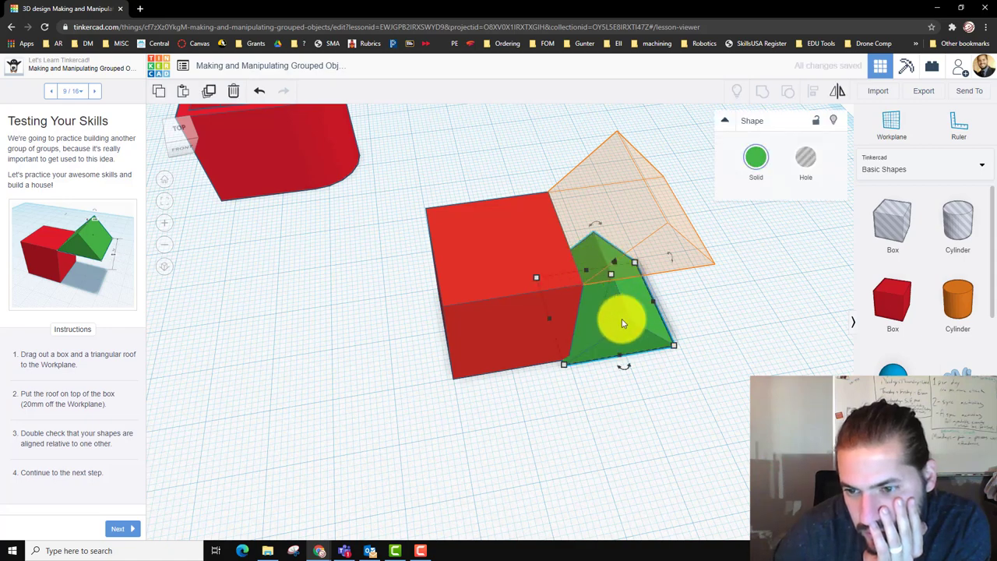
drag(628, 311, 625, 311)
drag(621, 258, 634, 149)
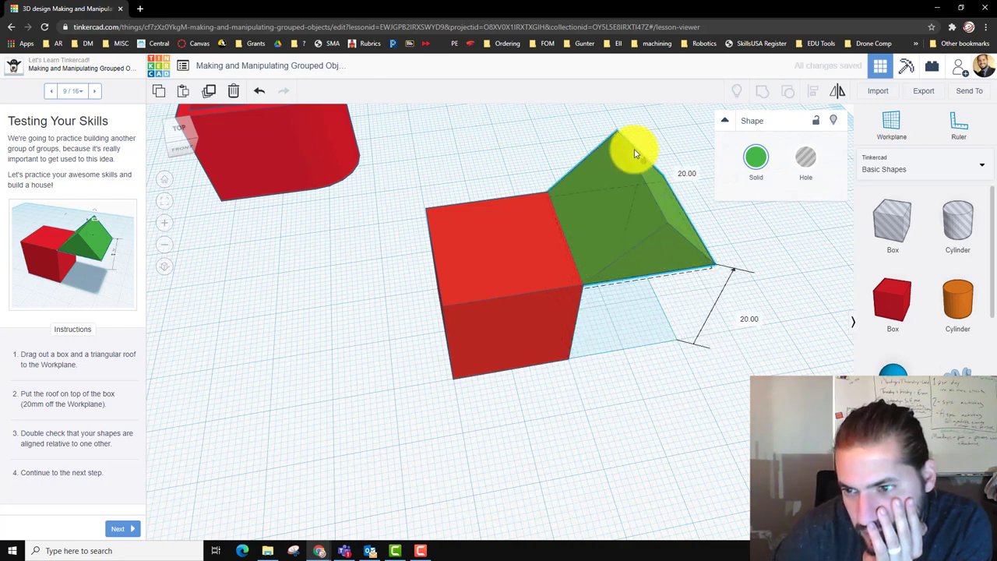
click(701, 430)
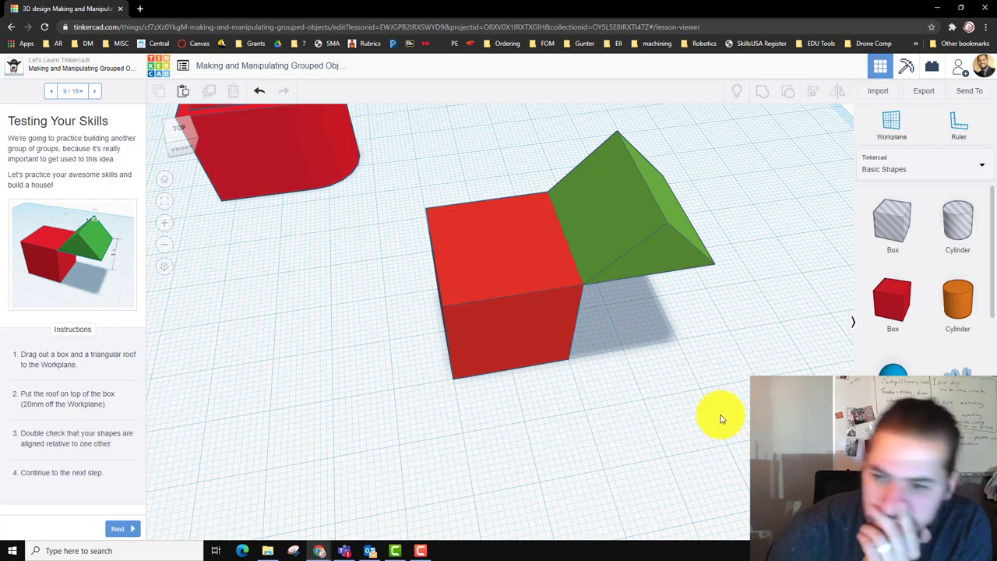
right_drag(675, 372, 621, 239)
click(621, 239)
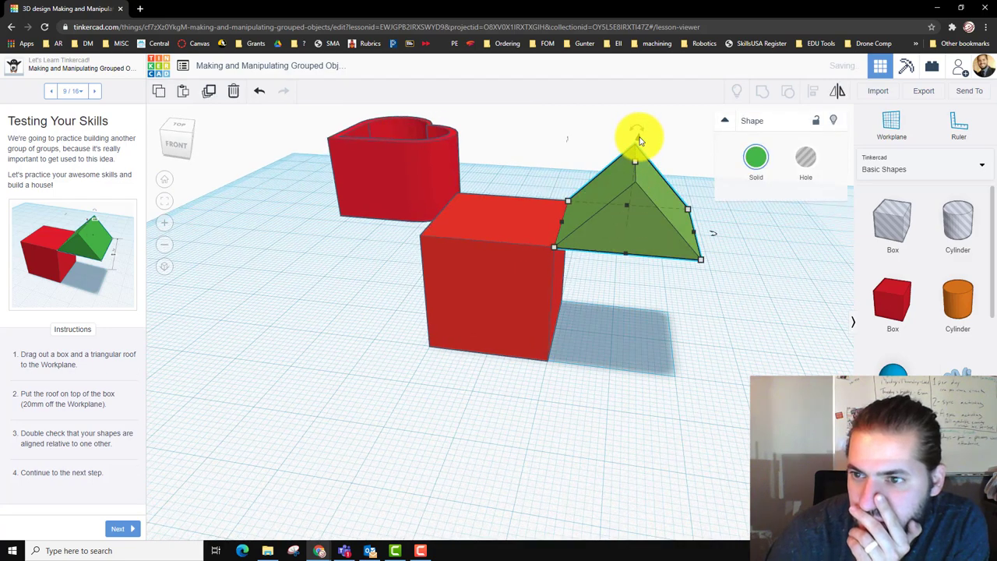
drag(639, 140, 639, 138)
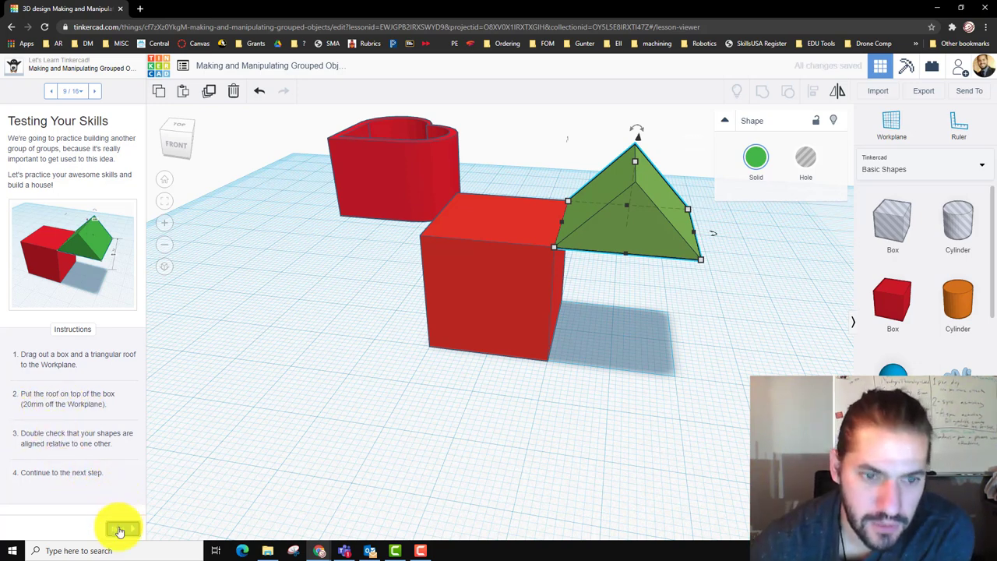
click(119, 530)
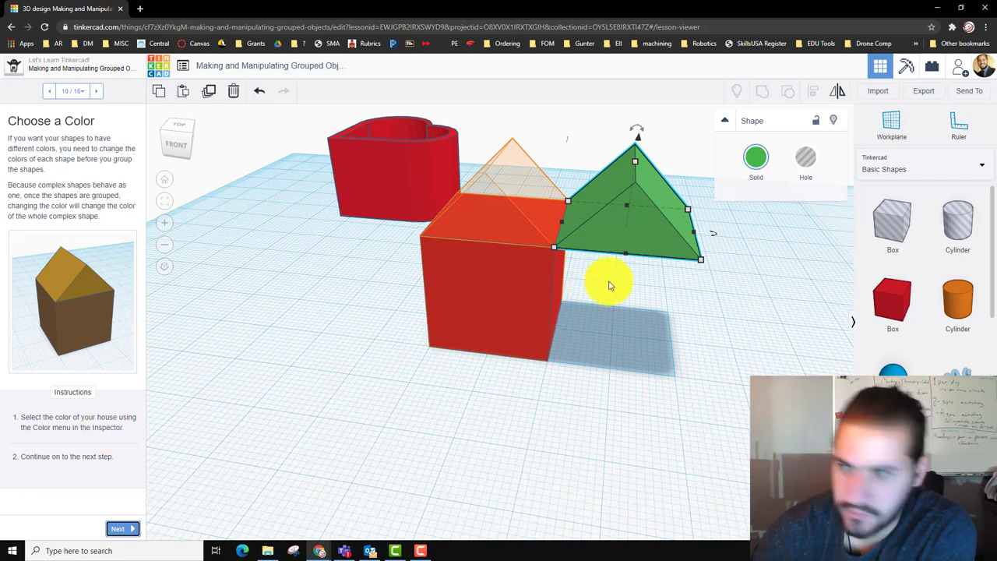
Step: Colour the roof gold and the box brown
click(752, 162)
click(783, 271)
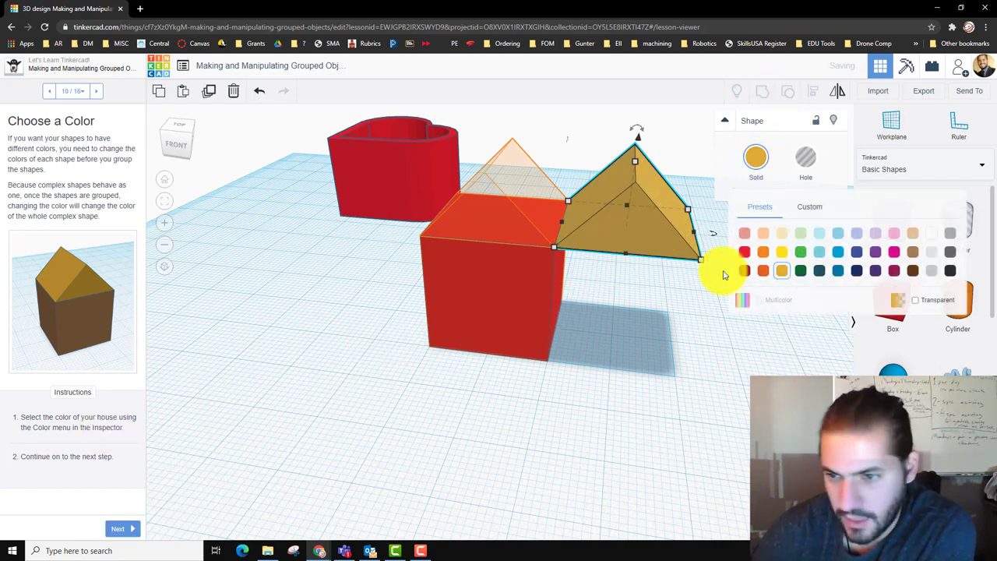
click(534, 302)
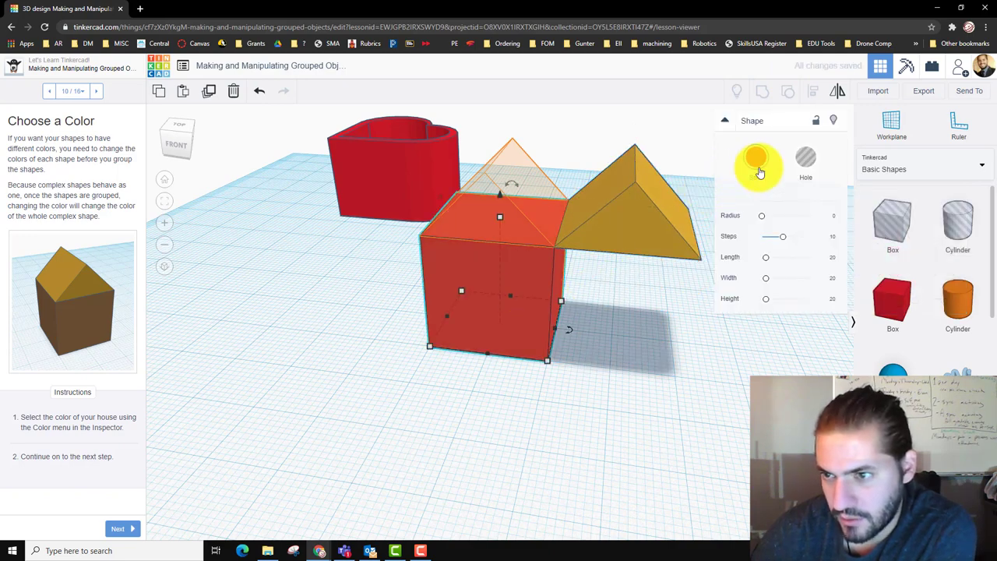
click(757, 162)
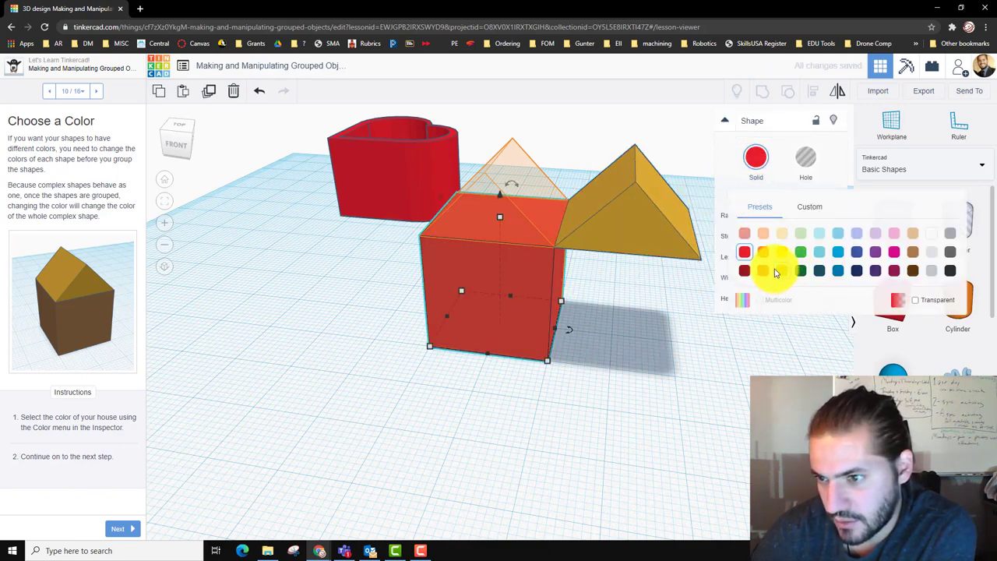
click(911, 256)
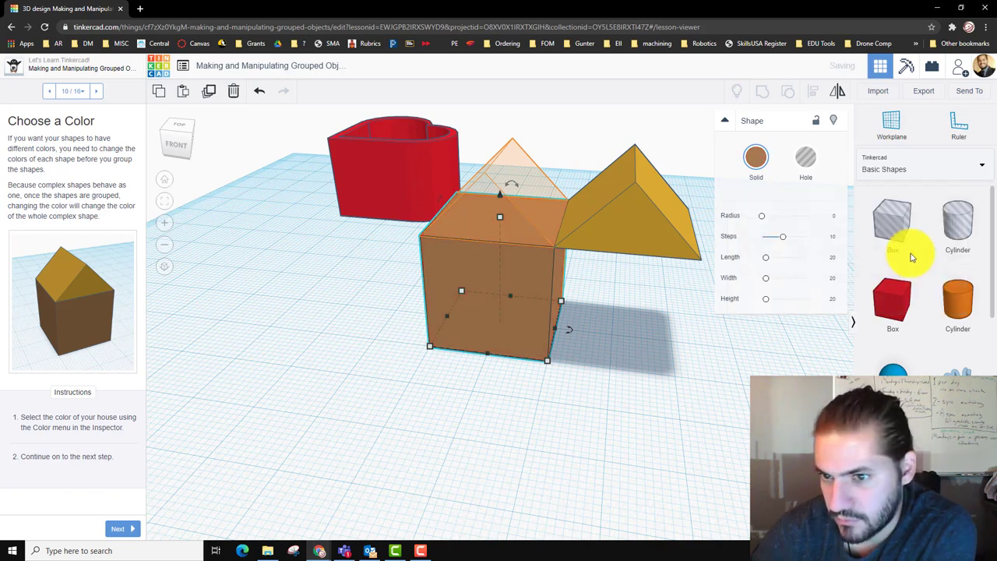
Step: Set the gold roof on top of the brown box and advance to Group Inheritance
click(589, 348)
drag(630, 229, 489, 224)
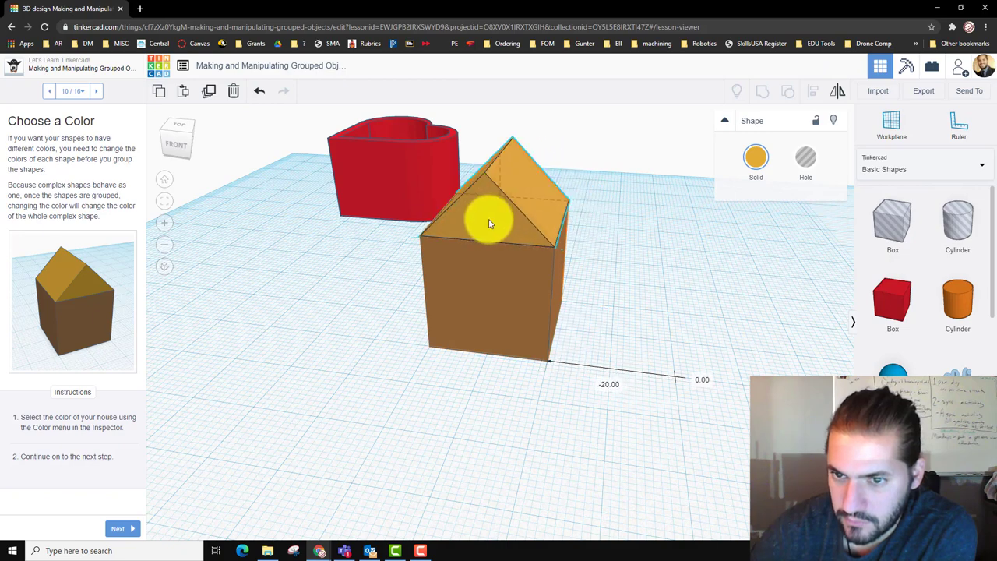
click(662, 336)
right_drag(648, 374, 452, 383)
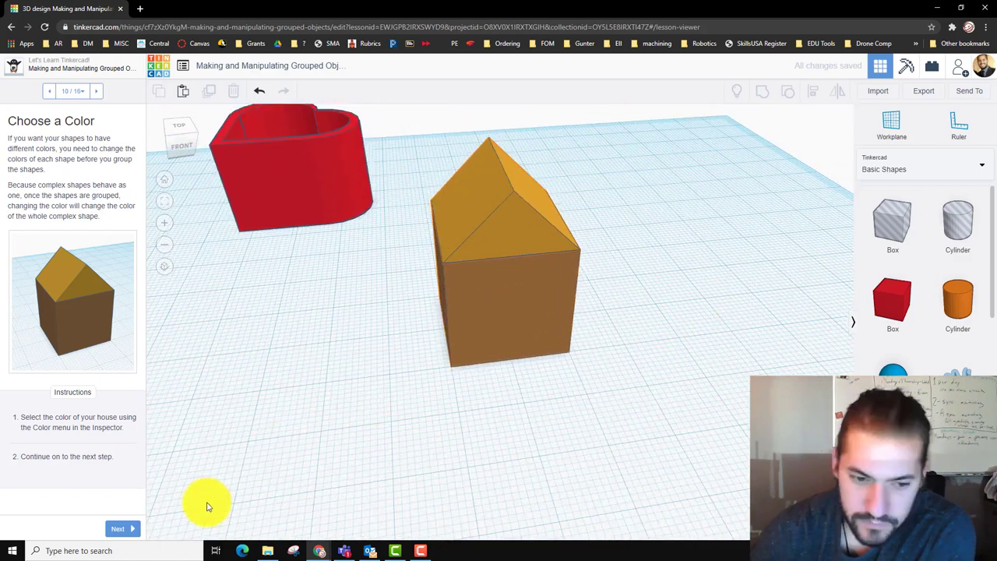
click(122, 533)
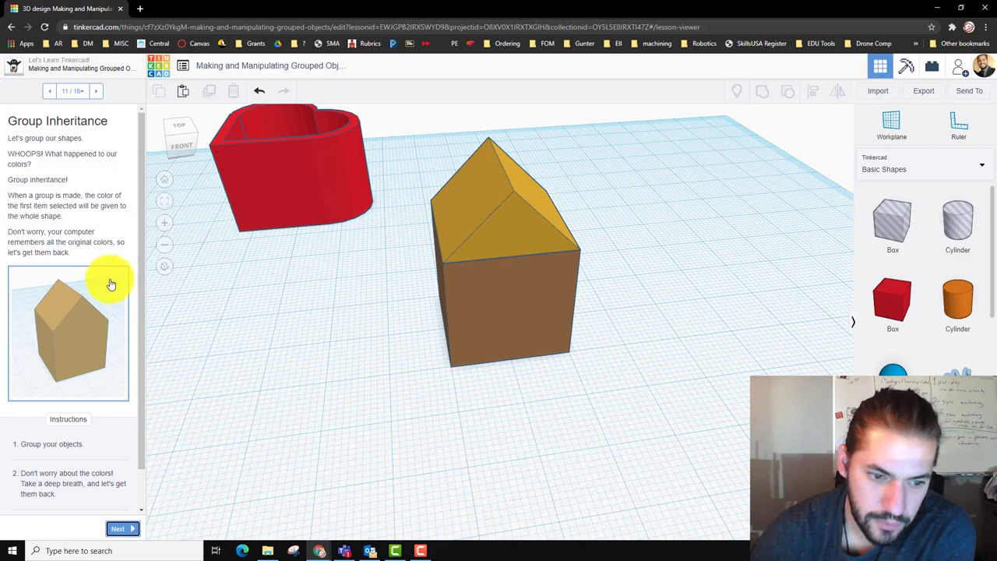
Step: Select the roof and walls together and group them into one shape
scroll(110, 285, down, 1)
right_drag(289, 413, 512, 264)
drag(382, 188, 674, 499)
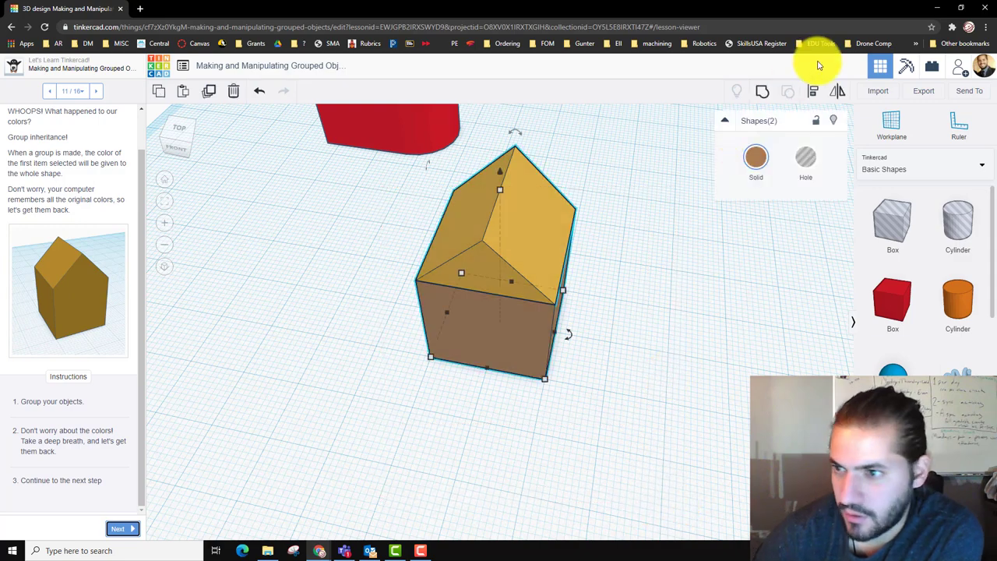
click(764, 94)
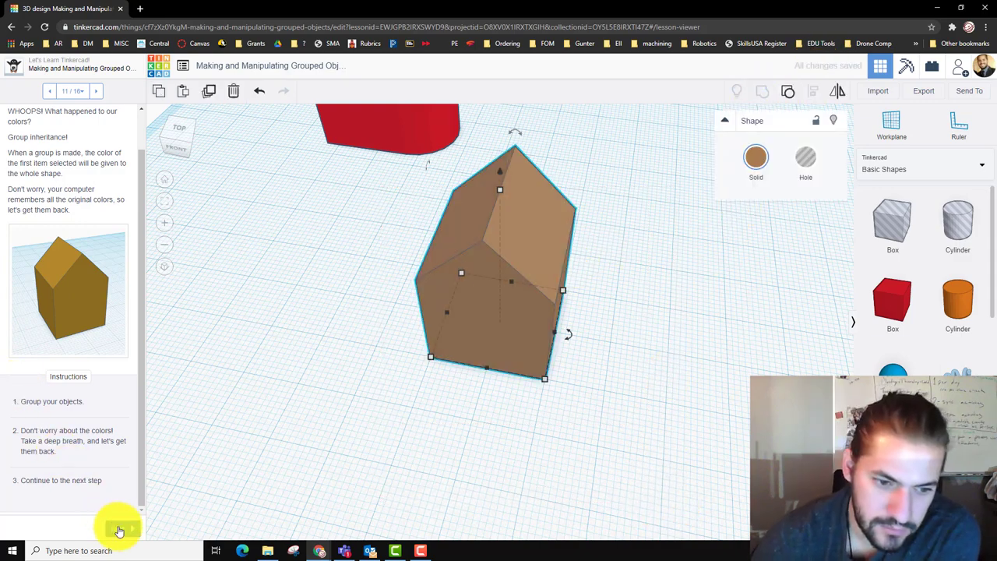
click(123, 530)
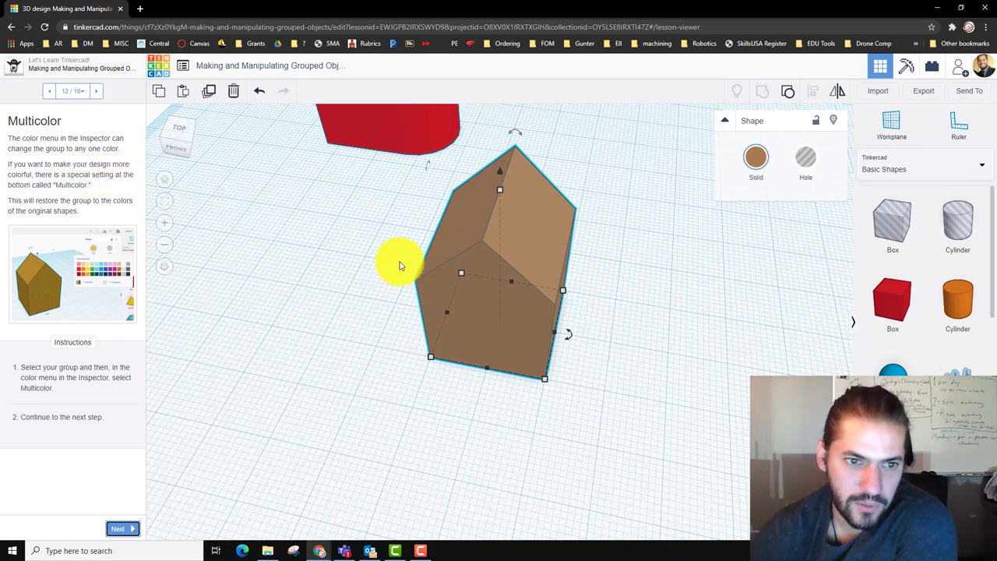
Step: Restore the group's original colours with Multicolor and move on to the scaling step
click(766, 162)
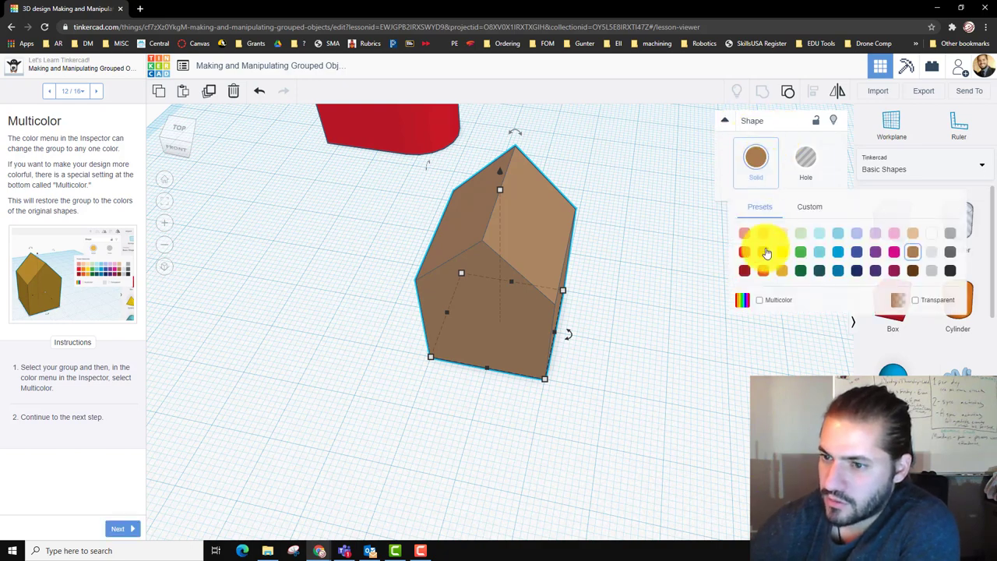
click(760, 304)
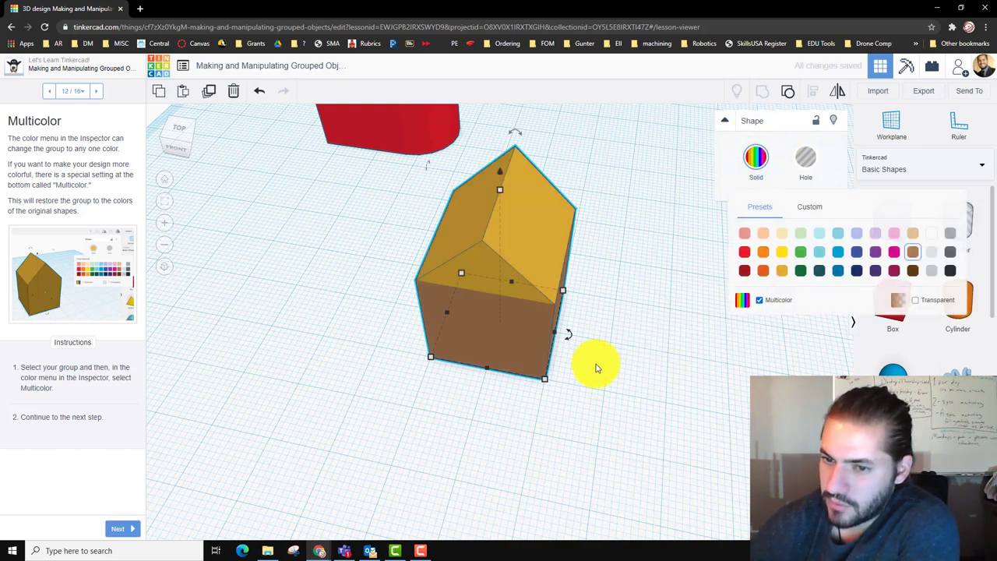
right_drag(597, 367, 597, 338)
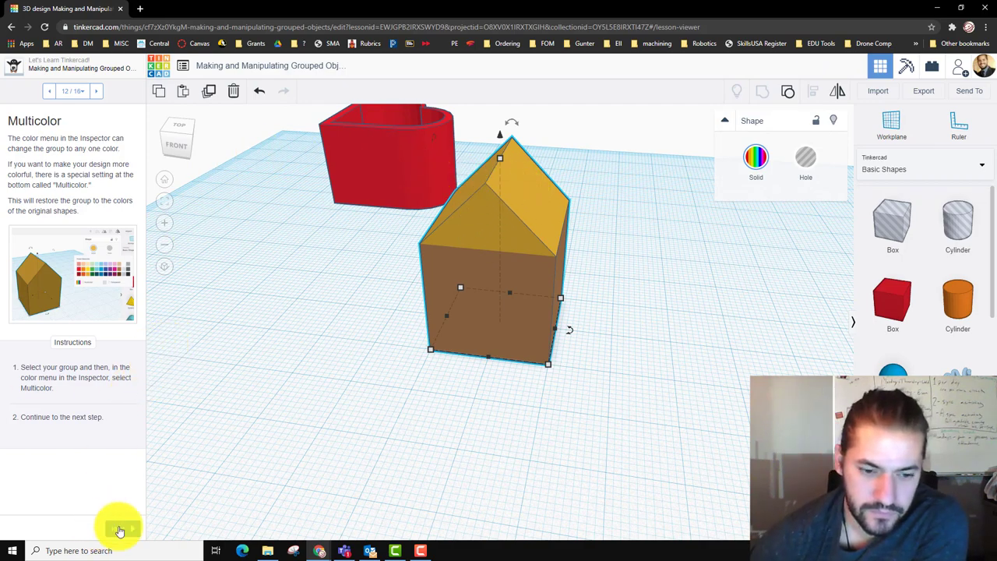
click(119, 530)
Step: Lengthen the house group to 50 mm toward the front
mouse_move(116, 285)
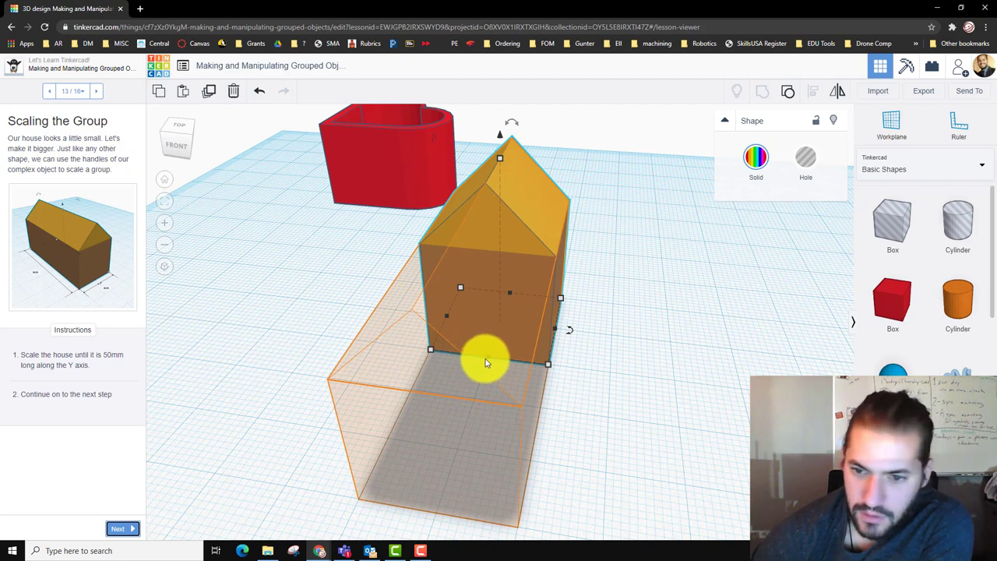
drag(487, 357, 430, 513)
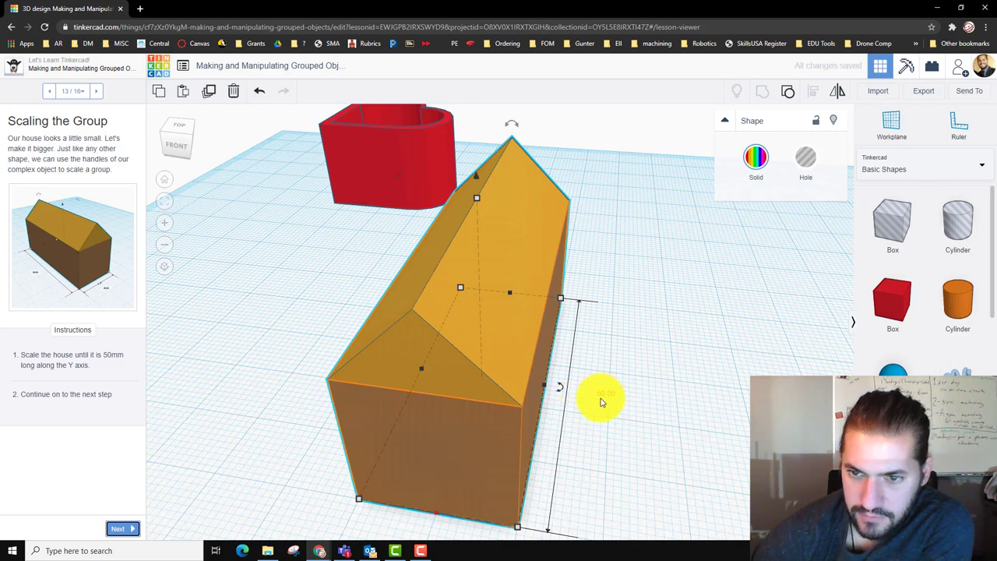
right_drag(734, 429, 729, 406)
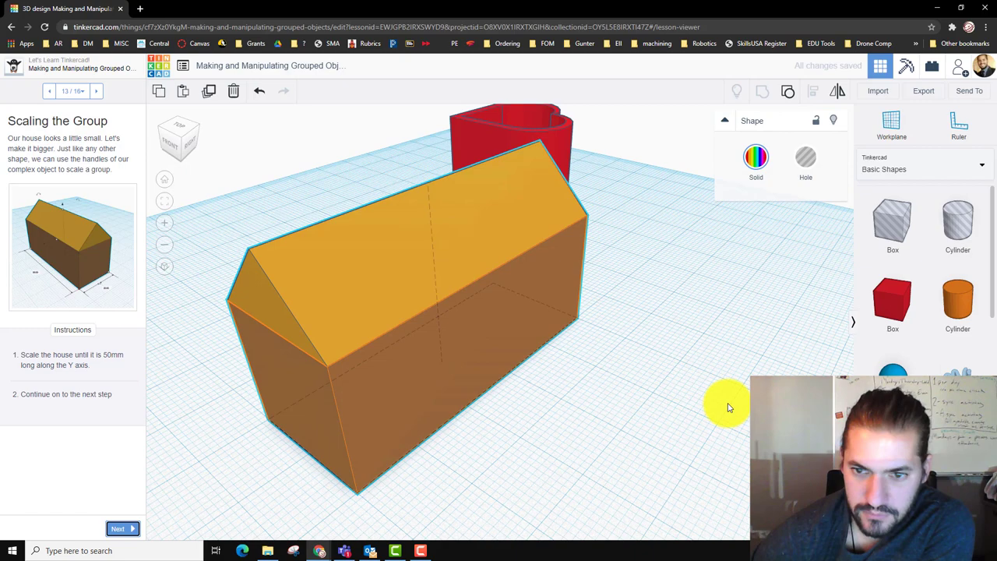
click(127, 529)
Step: Turn a copy of the house 90° so the two blocks cross in an X
mouse_move(116, 241)
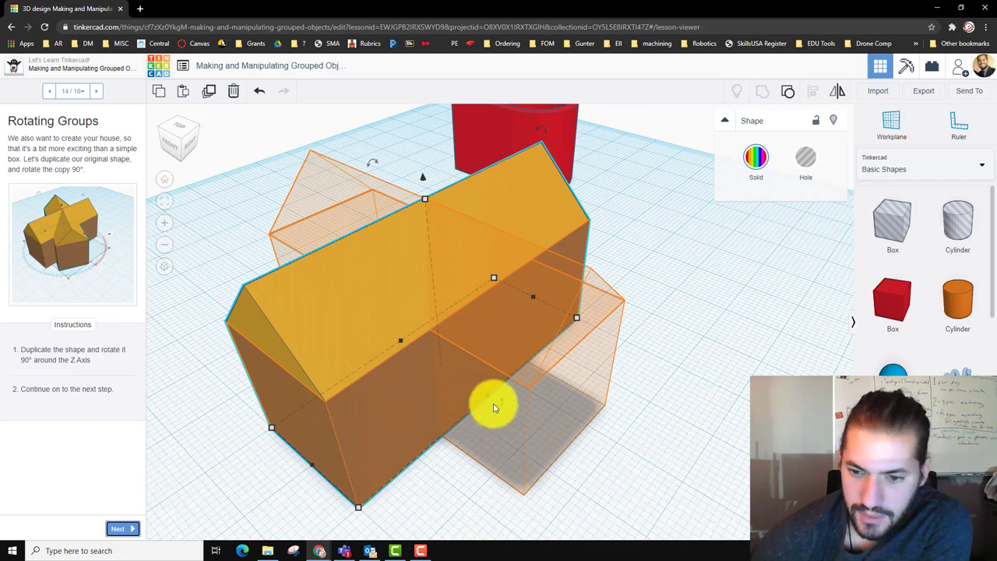
mouse_move(499, 408)
drag(500, 407, 528, 309)
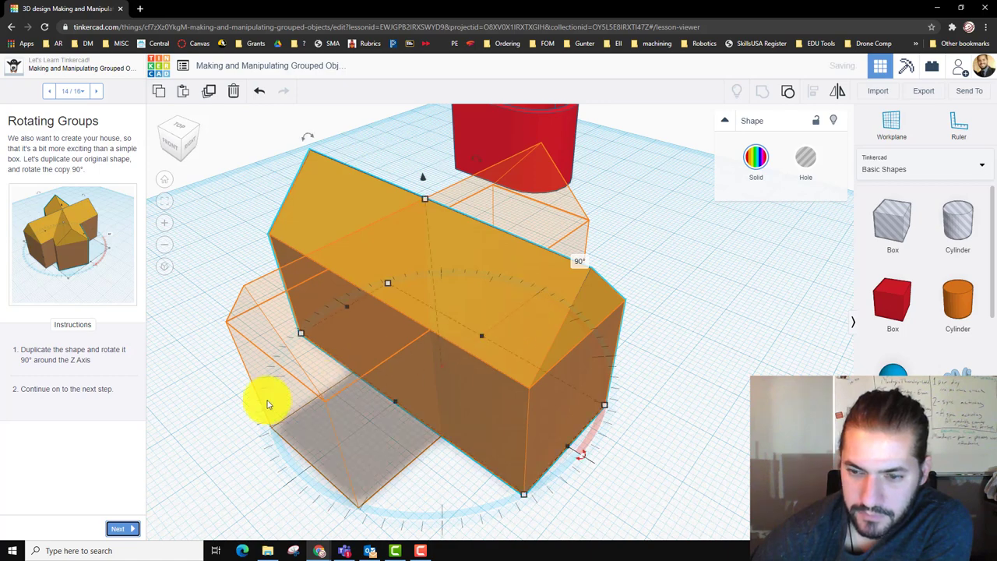
click(125, 530)
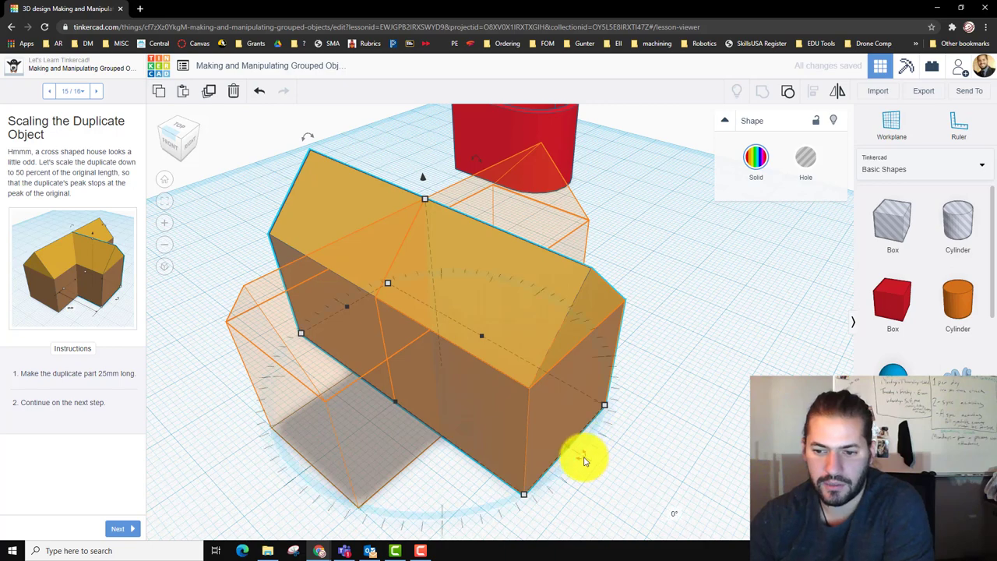
mouse_move(574, 463)
drag(494, 479, 318, 444)
click(121, 530)
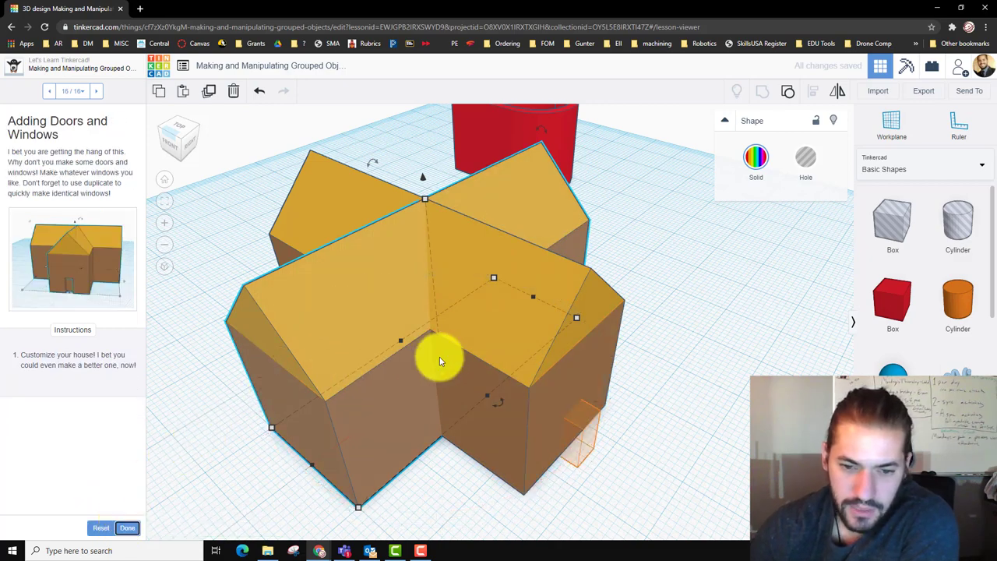
Step: Shorten the crossing block to 25 mm, making the house a T, and mark the lesson done
right_drag(718, 389, 544, 334)
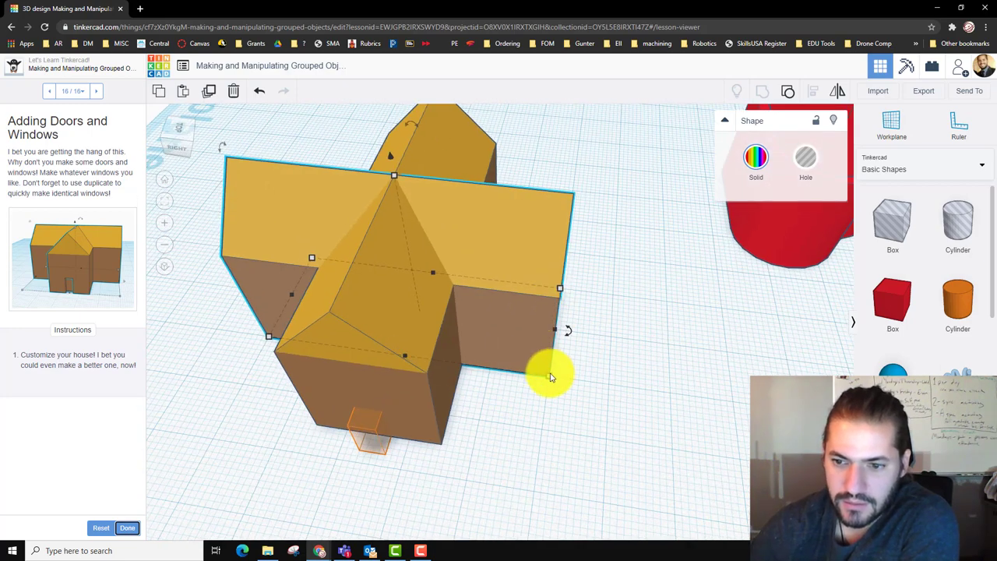
mouse_move(558, 332)
mouse_down()
mouse_move(424, 303)
mouse_move(560, 334)
mouse_up()
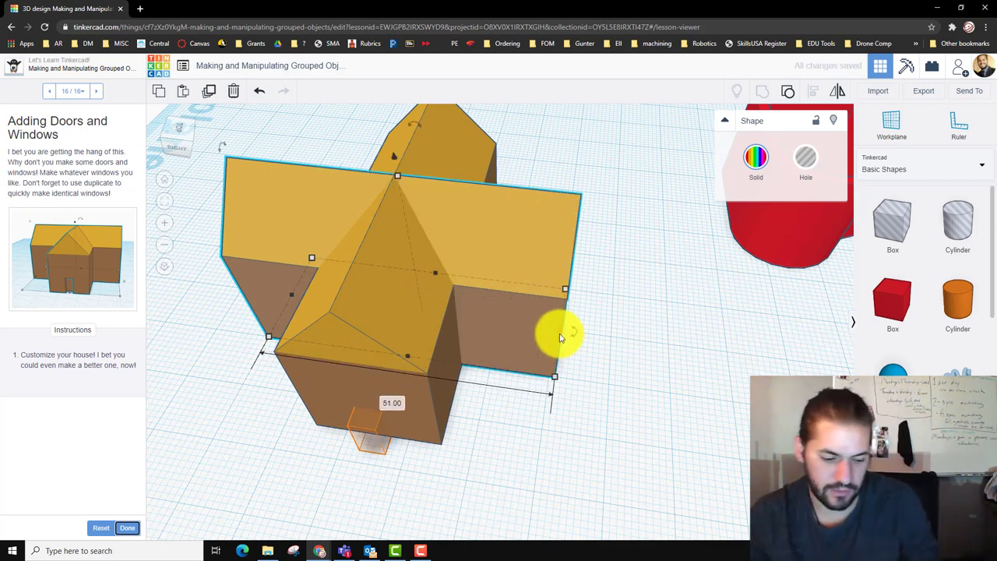
key(ctrl+z)
right_drag(578, 161, 586, 185)
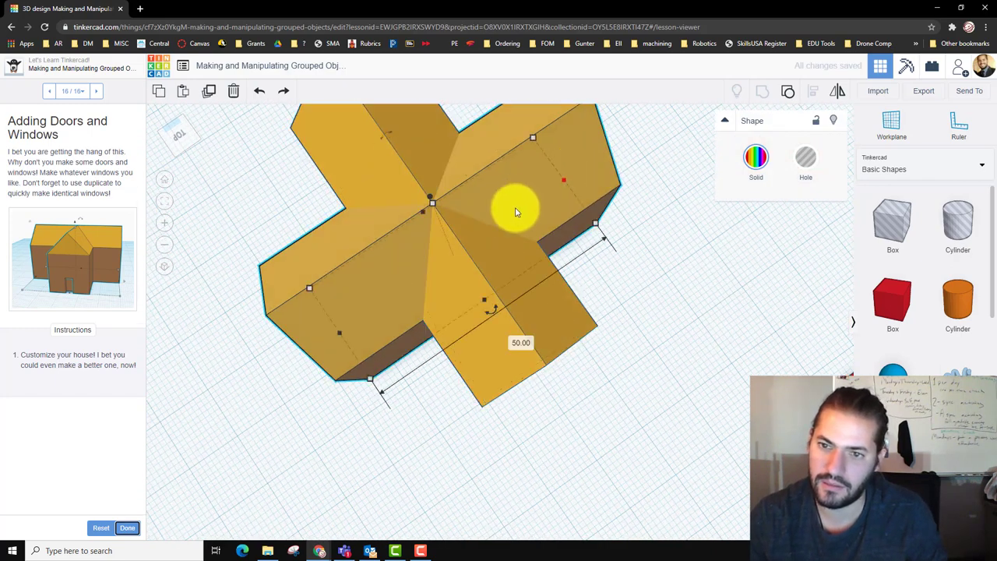
drag(562, 181, 434, 232)
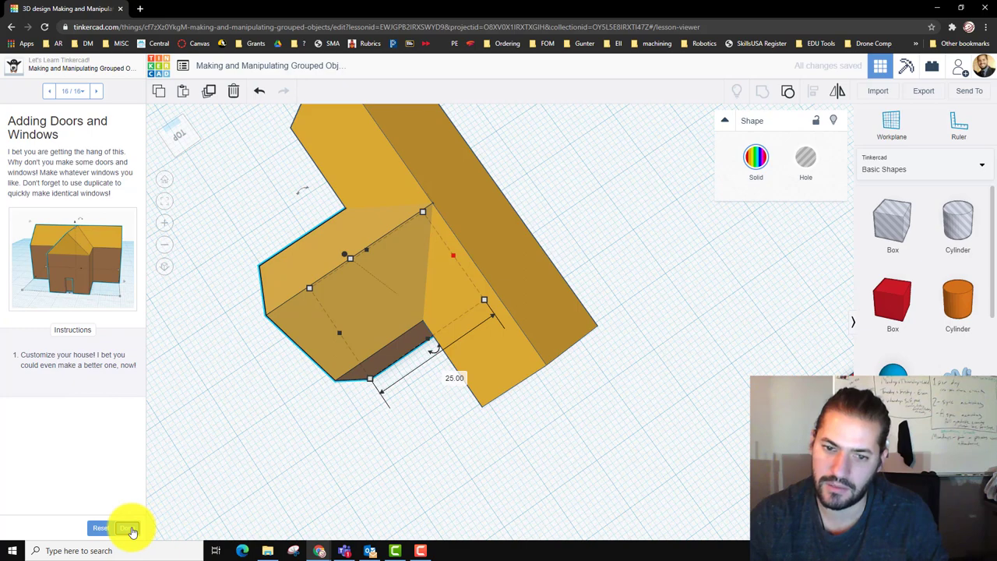
click(127, 528)
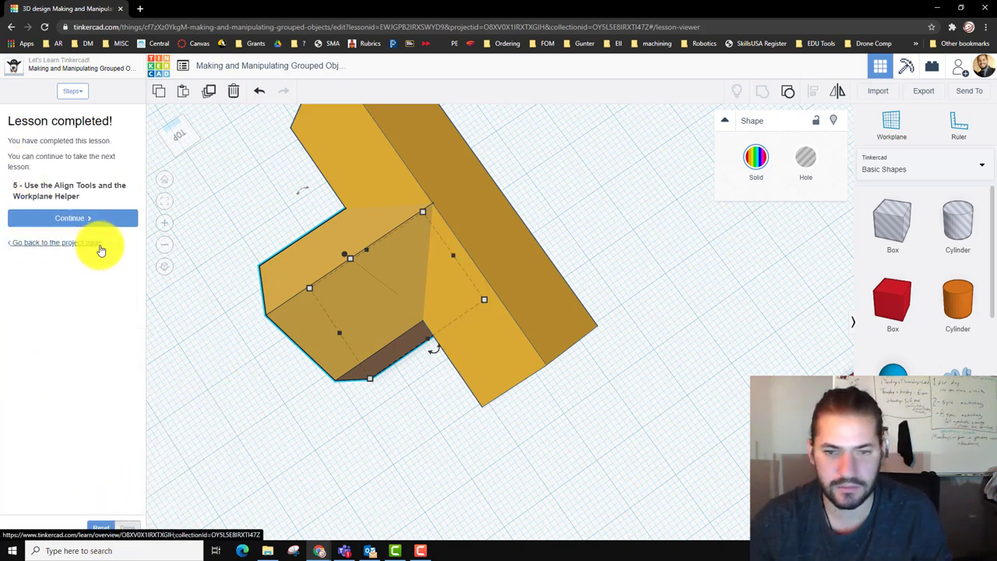
Step: Place a doorway-sized hole box against the house's front wall
right_drag(370, 394, 507, 316)
click(507, 316)
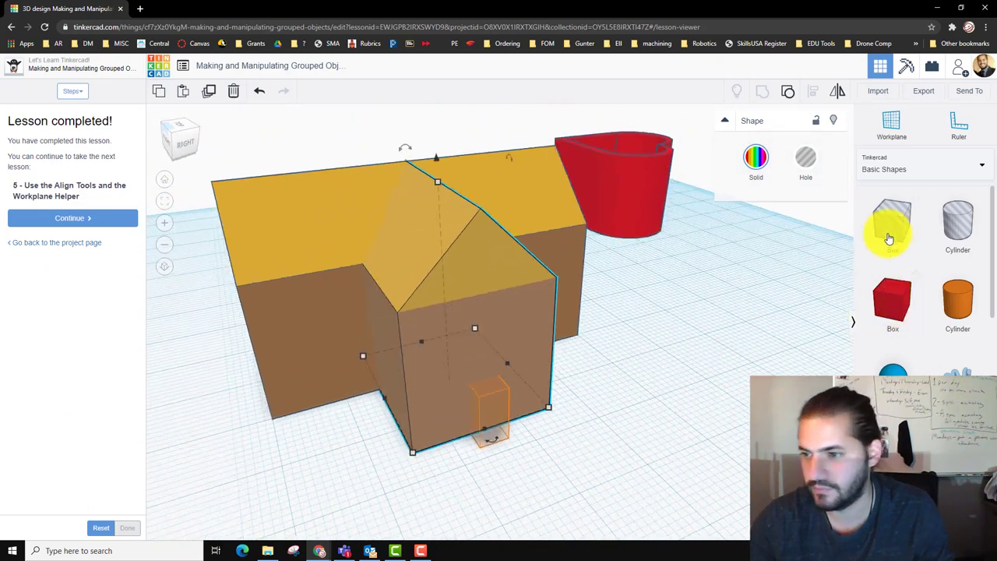
drag(890, 235, 569, 343)
drag(486, 280, 490, 363)
drag(487, 433, 576, 467)
drag(678, 460, 509, 439)
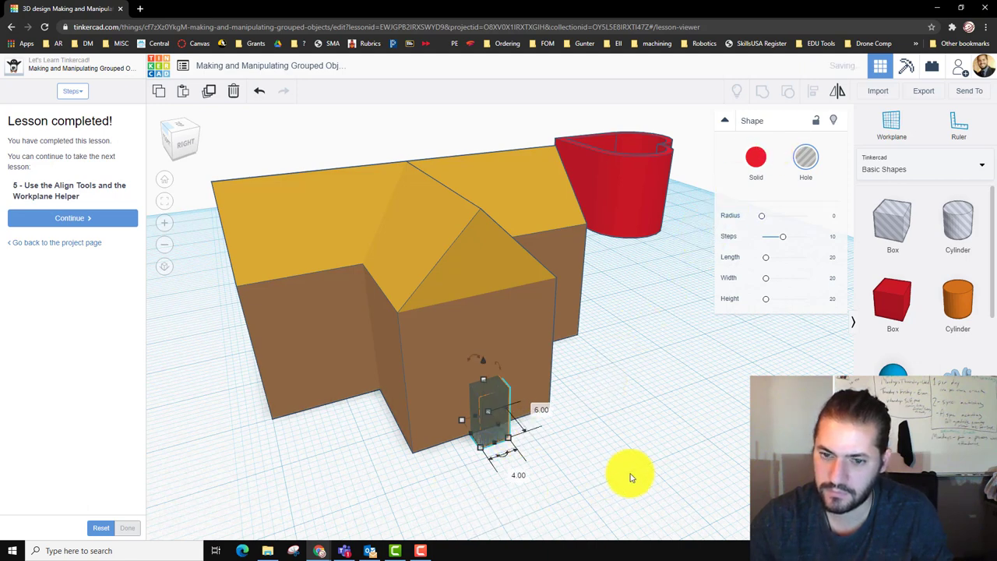
Step: Group the house with the door hole to cut the doorway, then inspect it
click(573, 457)
drag(613, 481, 308, 258)
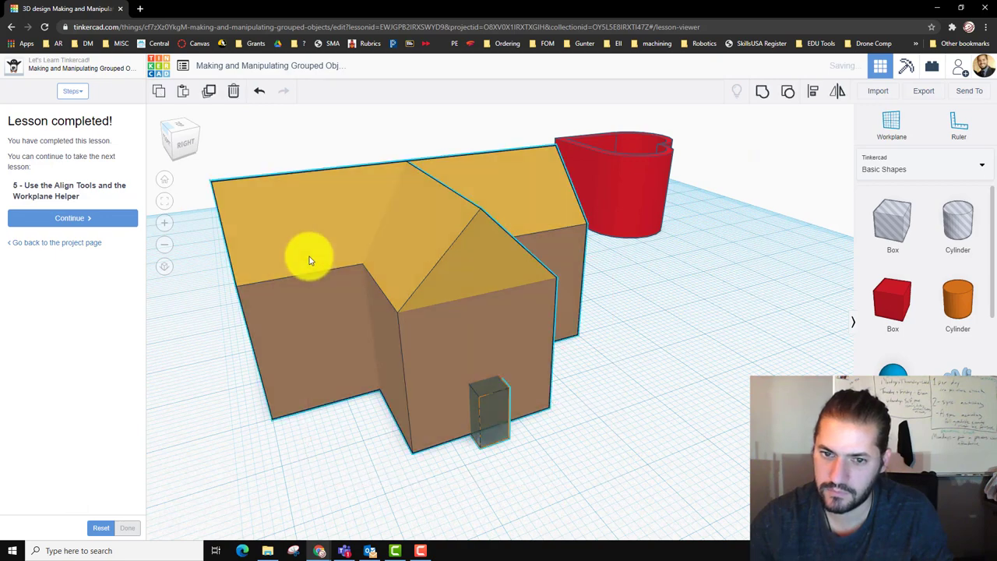
click(761, 97)
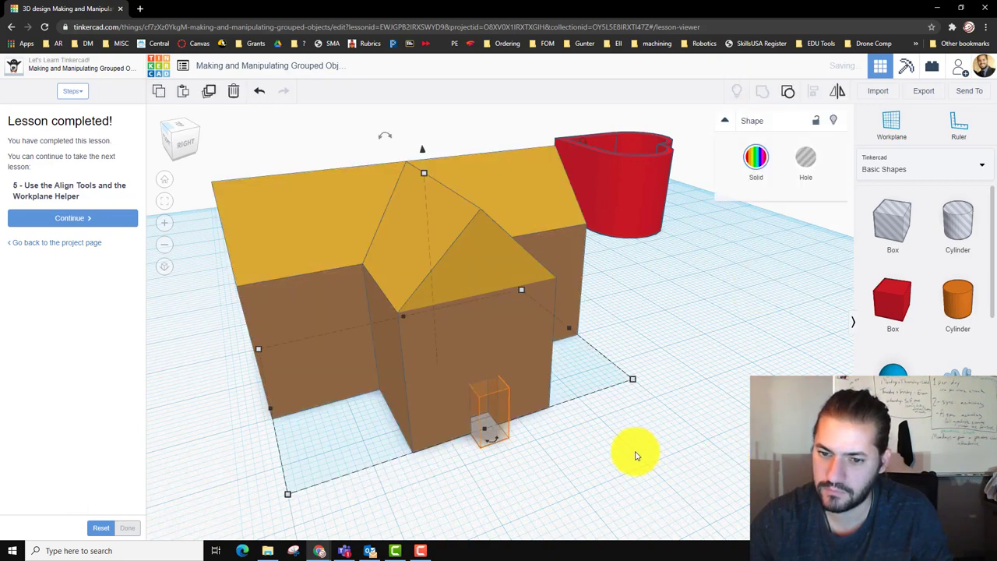
right_drag(632, 465, 432, 245)
scroll(389, 231, up, 5)
scroll(395, 275, down, 2)
scroll(395, 274, up, 3)
scroll(390, 272, down, 2)
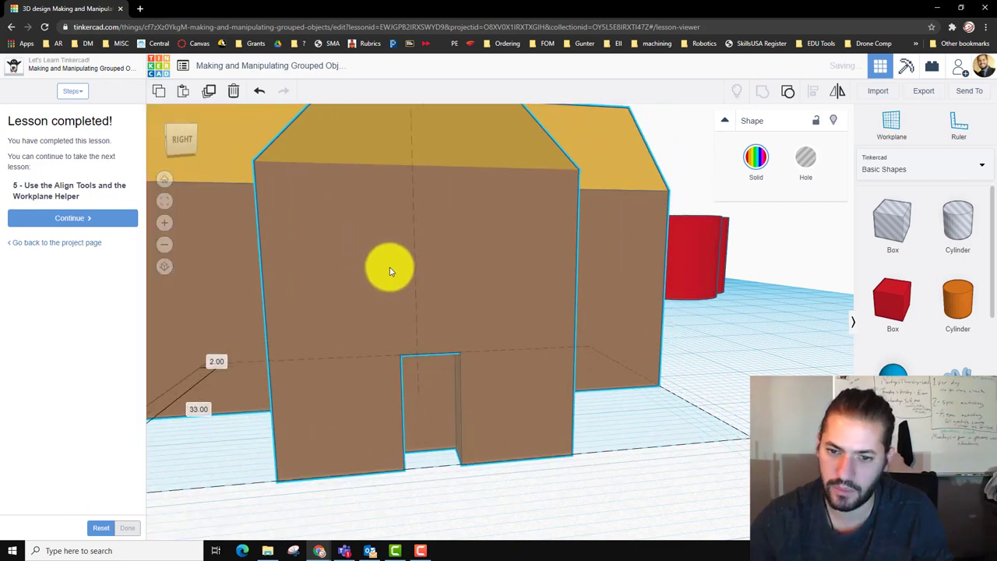
scroll(530, 317, down, 5)
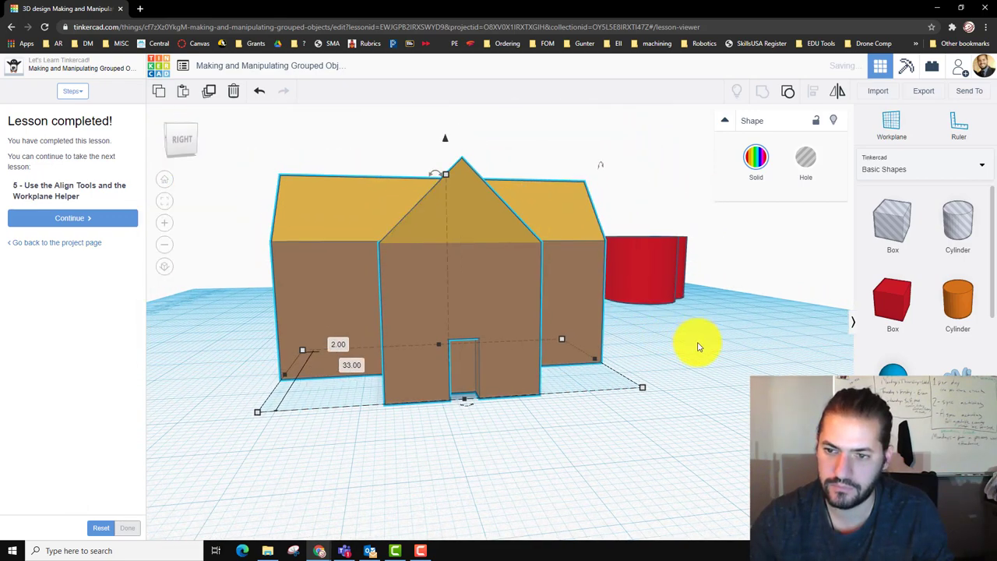
right_drag(698, 367, 577, 367)
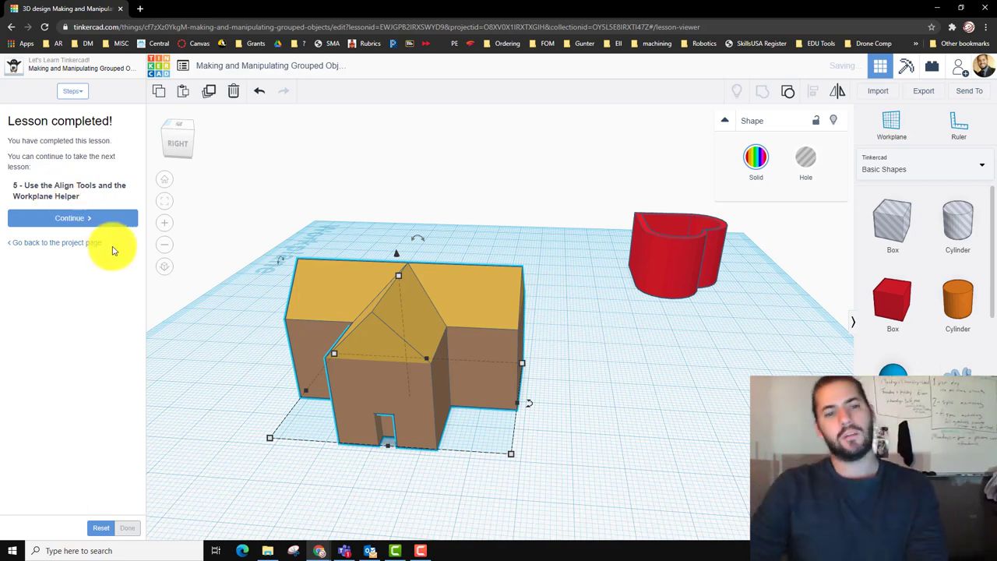
Step: Leave the finished house and start the Align Tools and Workplane Helper lesson introduction
click(106, 220)
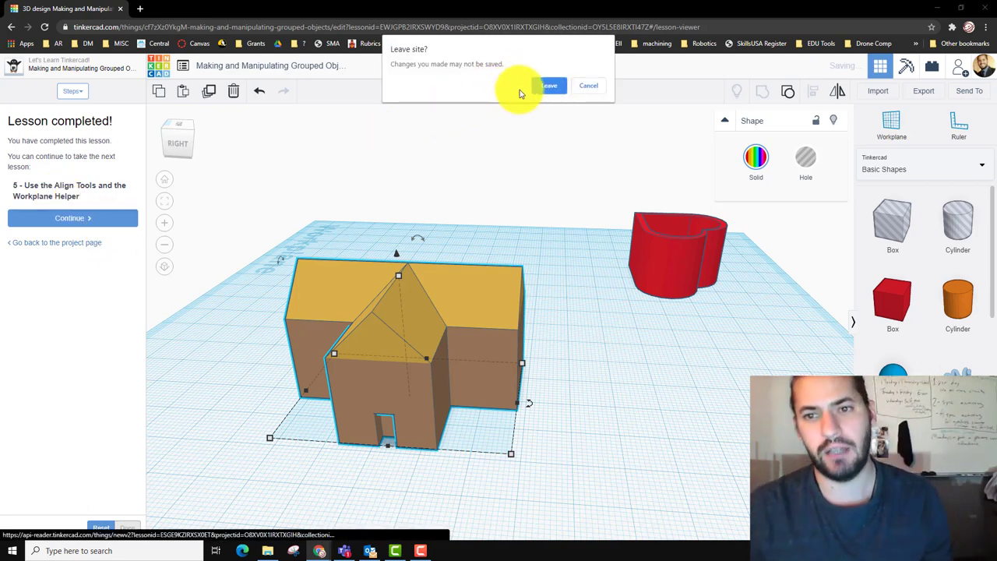
click(548, 87)
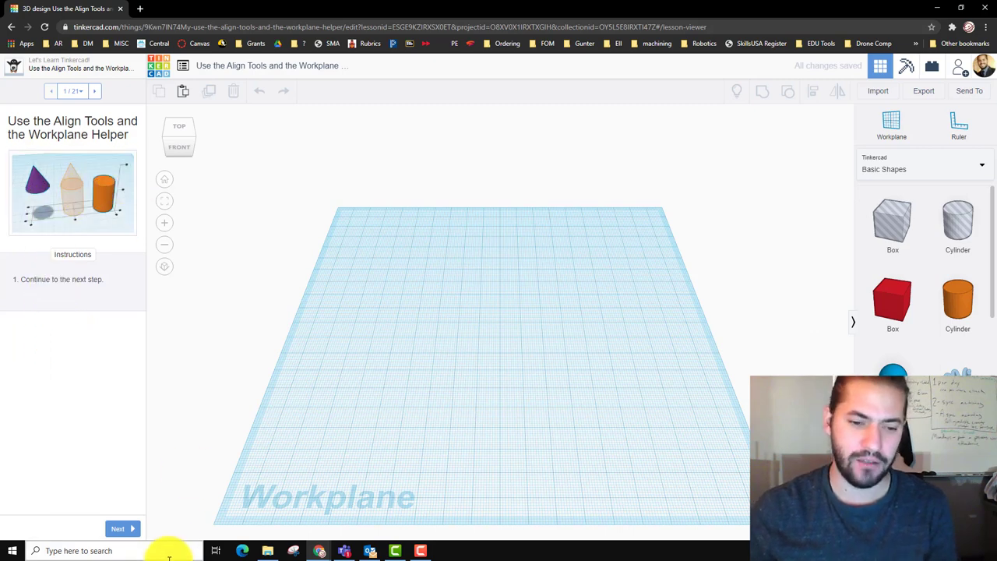
click(122, 530)
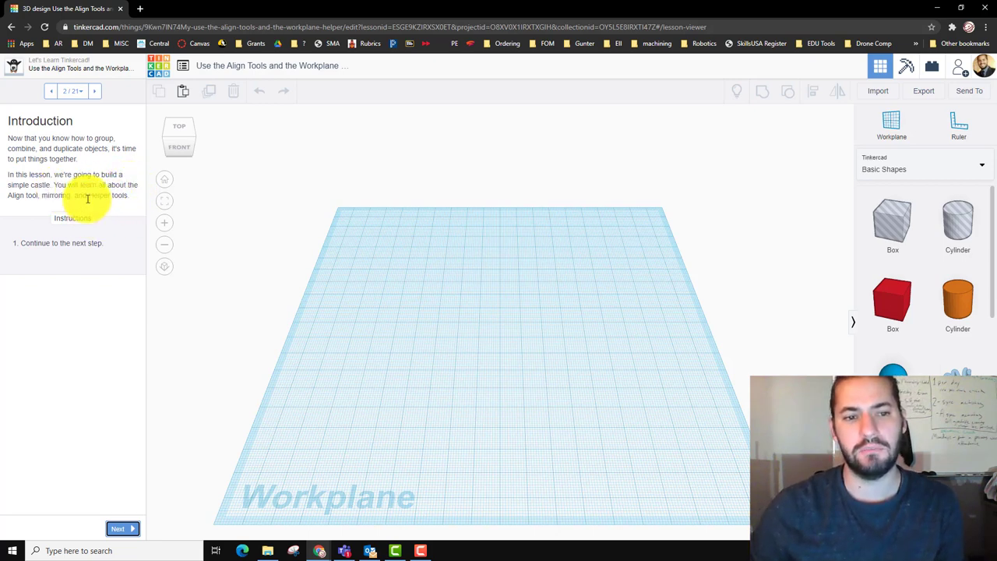
Step: Place the orange cylinder beneath the cone and make it 30 mm tall
click(121, 530)
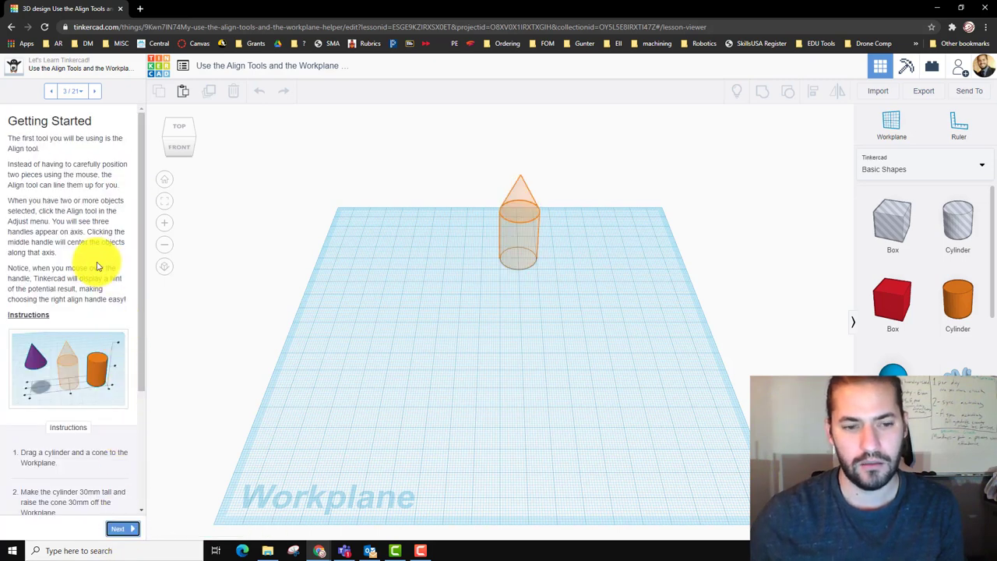
scroll(95, 267, down, 3)
scroll(93, 269, up, 1)
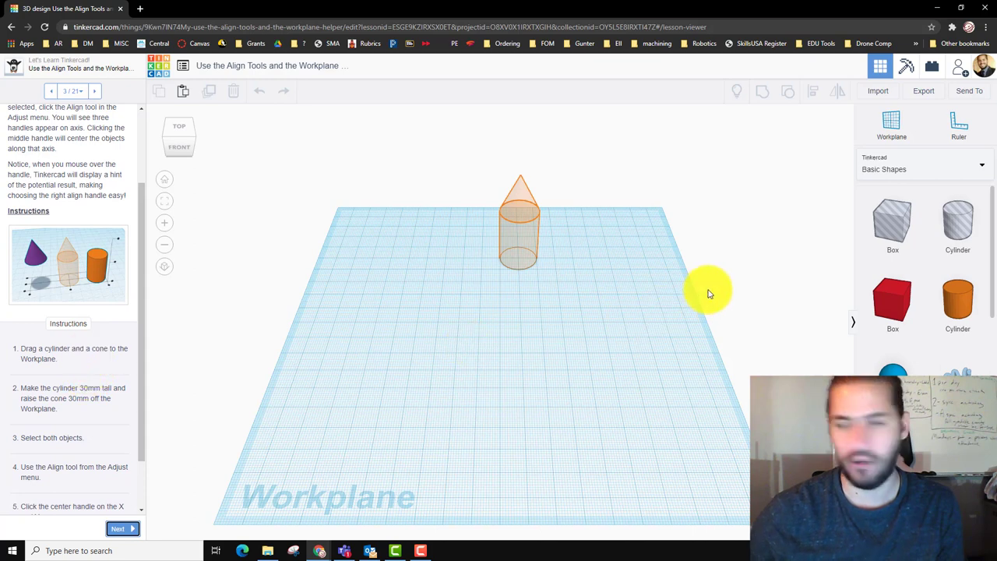
drag(957, 310, 533, 255)
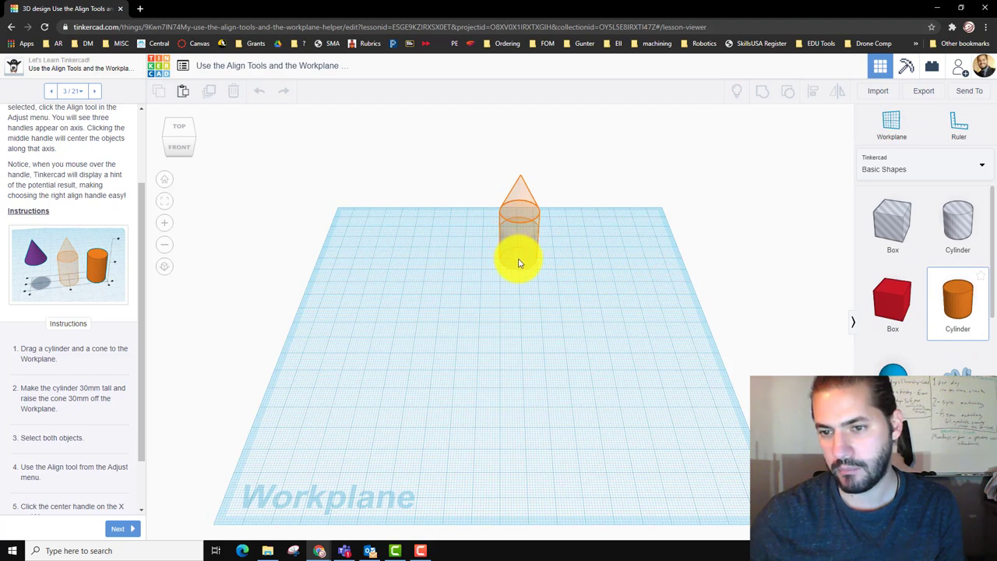
drag(519, 262, 519, 262)
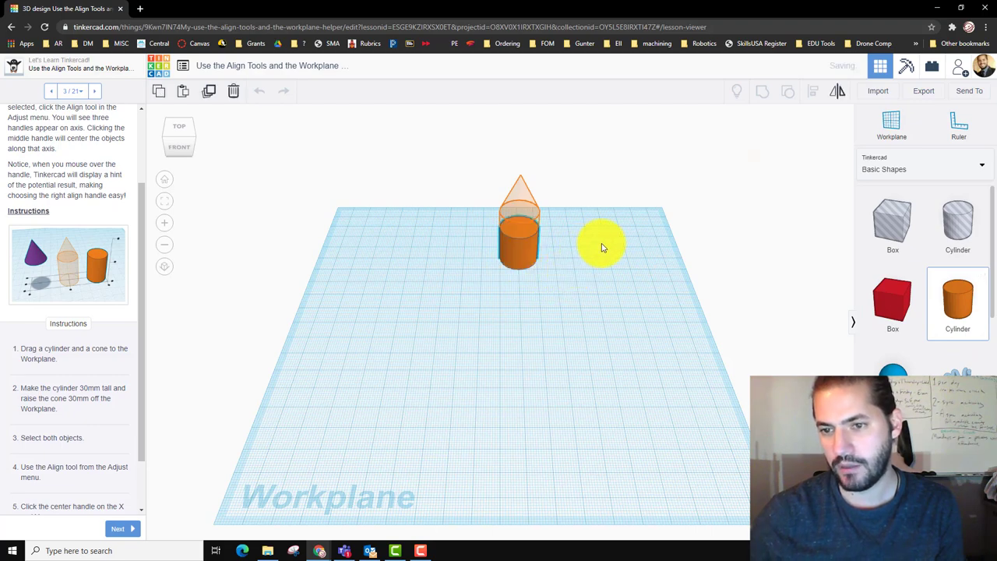
key(f)
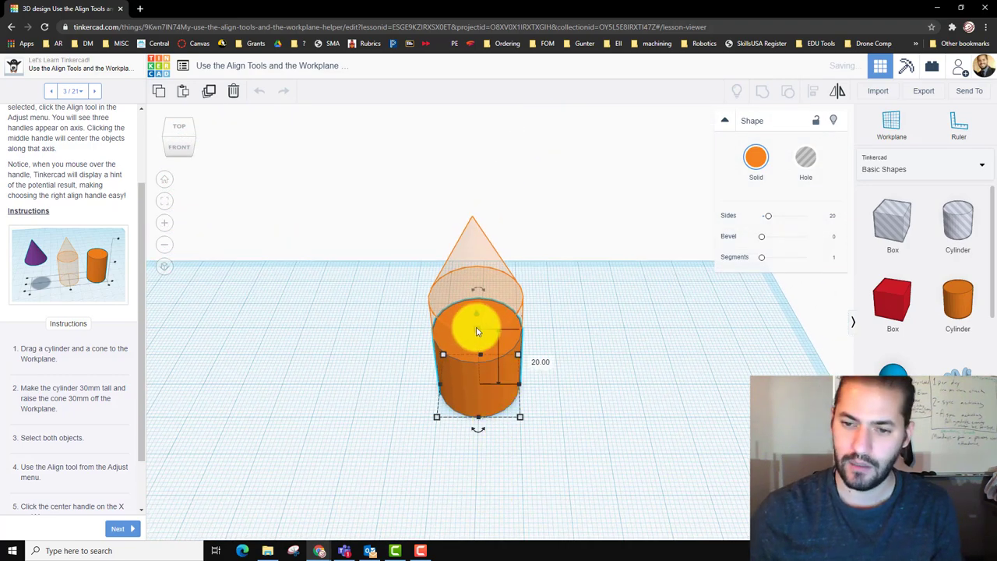
drag(474, 309, 471, 296)
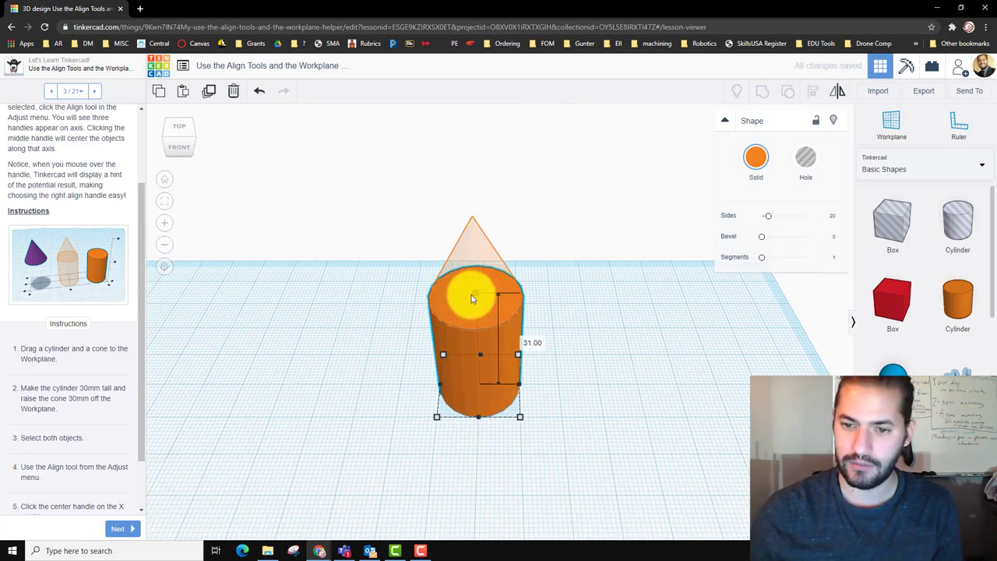
click(765, 360)
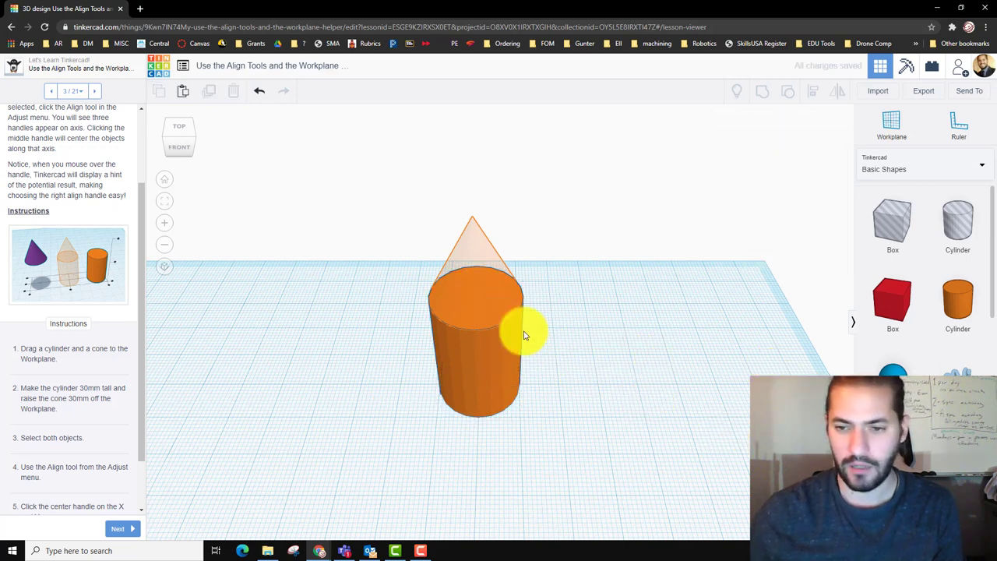
Step: Lift the purple cone 30 mm off the workplane onto the cylinder
click(480, 382)
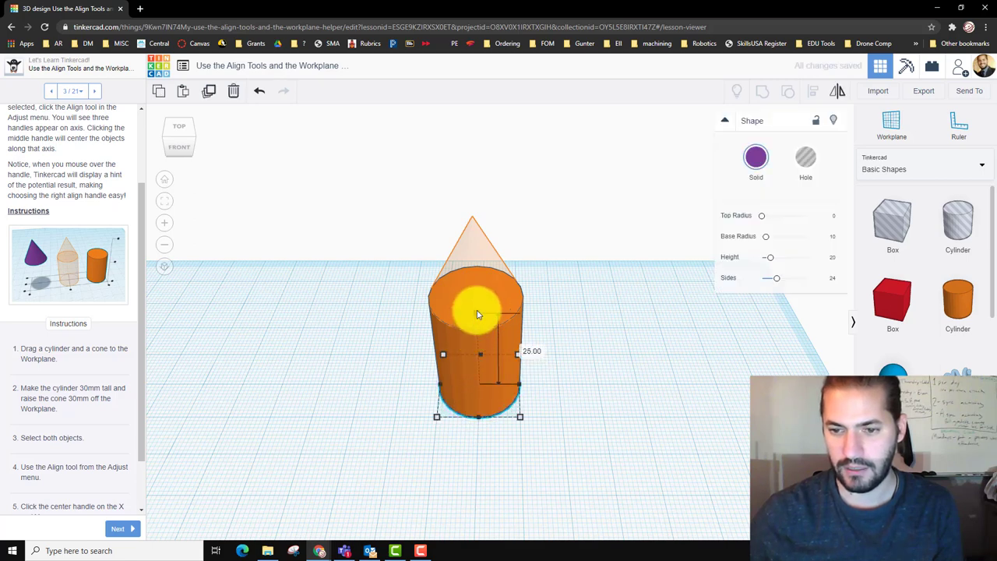
key(ctrl+z)
drag(477, 319, 477, 201)
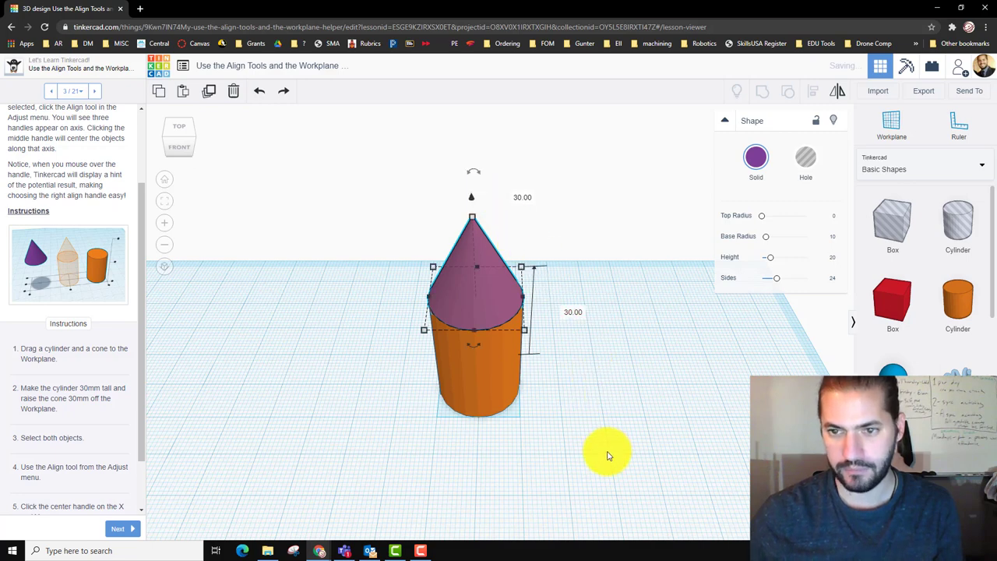
click(524, 460)
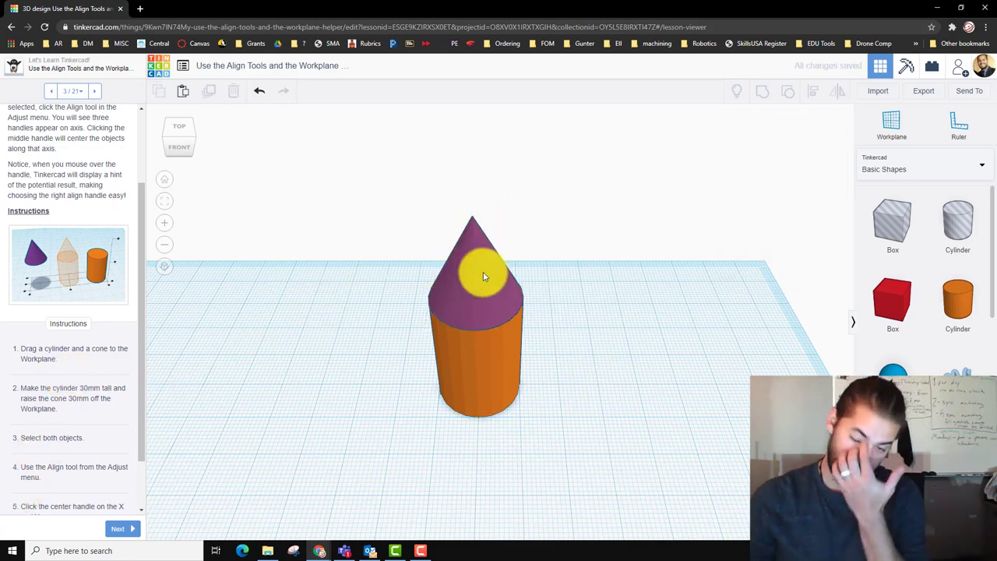
scroll(67, 362, down, 1)
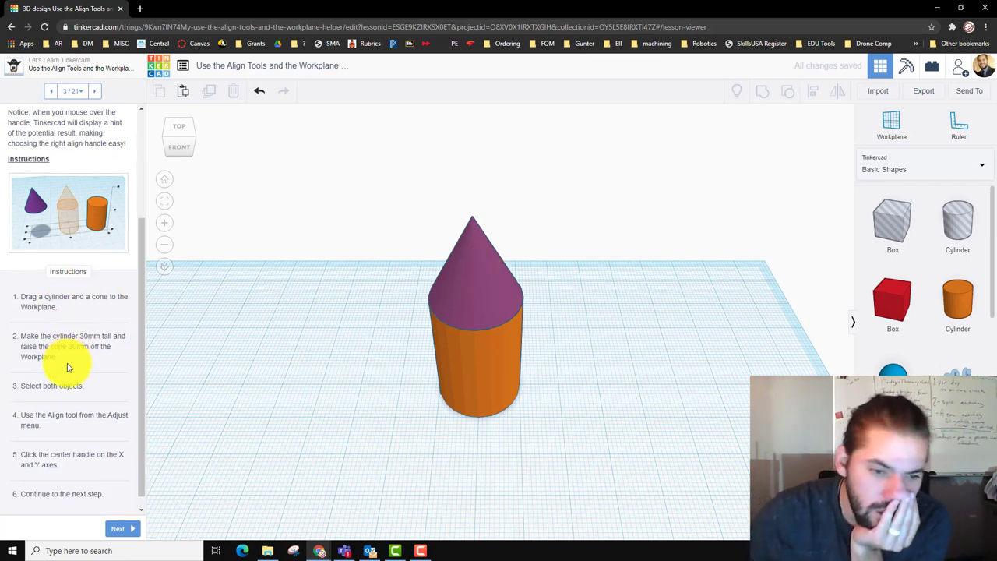
scroll(67, 368, down, 1)
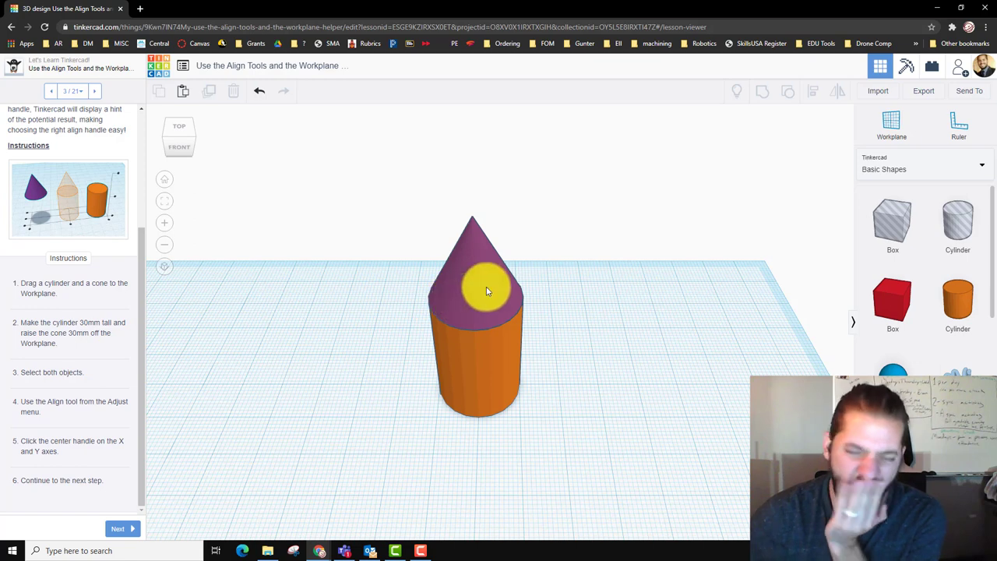
Step: Align the cone and cylinder on their X and Y centres so the cone sits squarely on top
drag(483, 295, 274, 293)
click(590, 428)
right_drag(585, 439, 586, 409)
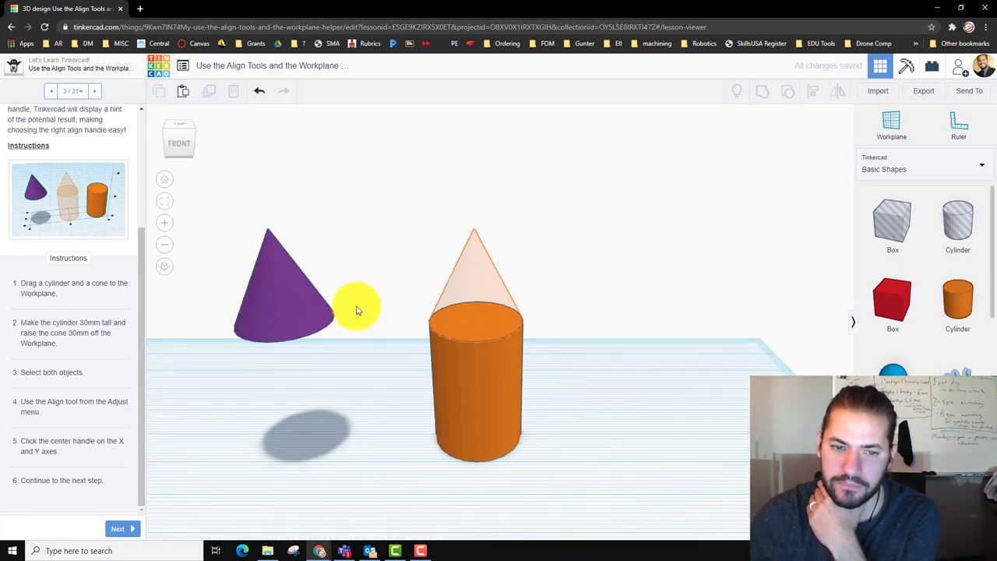
drag(207, 182, 617, 501)
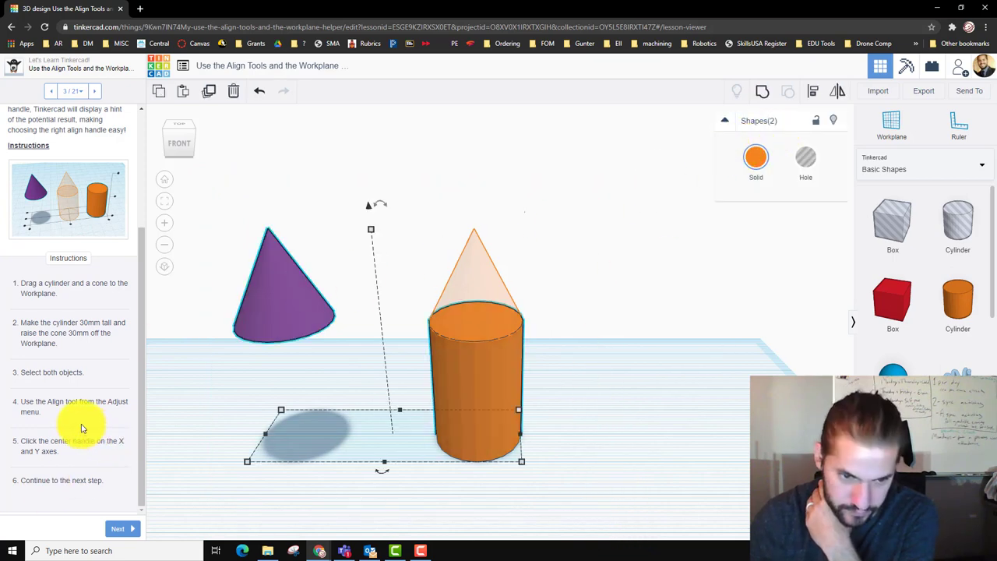
click(815, 95)
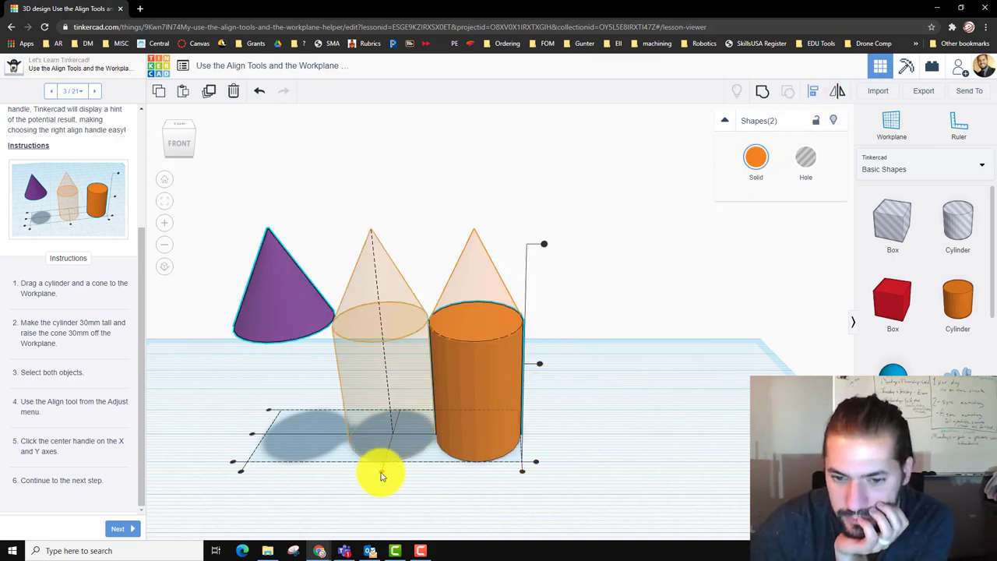
click(241, 472)
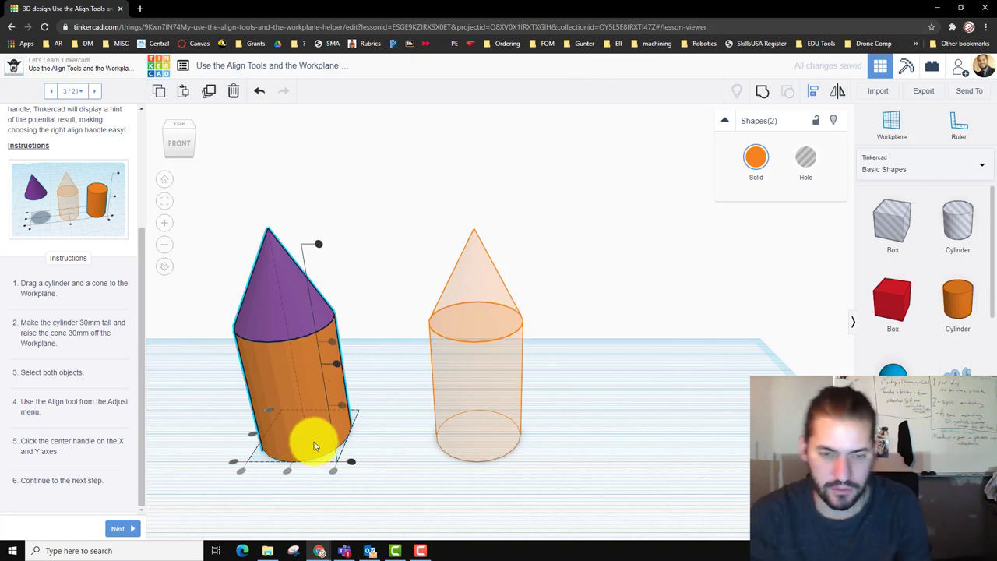
key(ctrl+z)
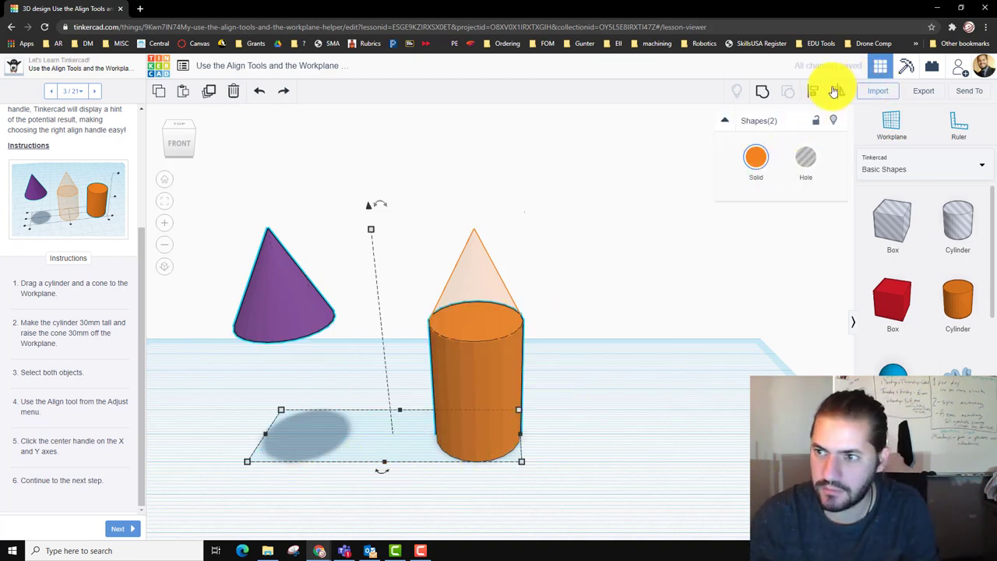
click(813, 92)
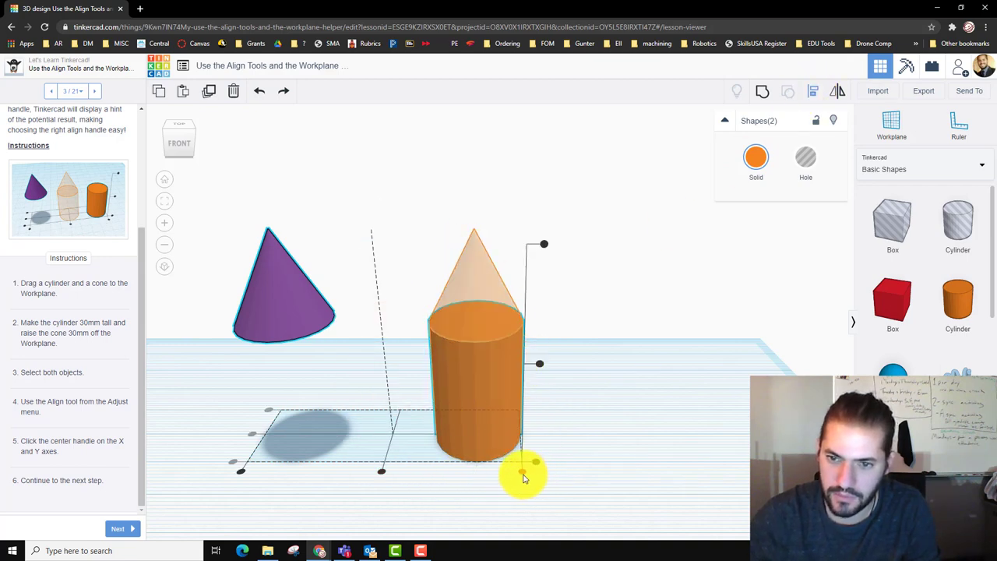
click(523, 475)
right_drag(585, 452, 540, 436)
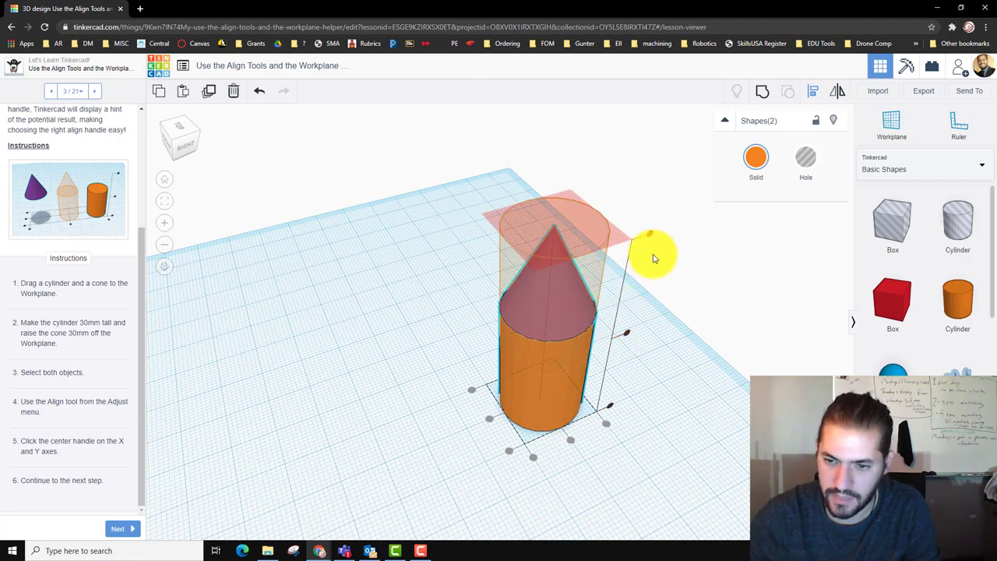
right_drag(334, 367, 135, 514)
Step: Add a red box wall 60 mm long and 4 mm thick to the workplane
click(121, 528)
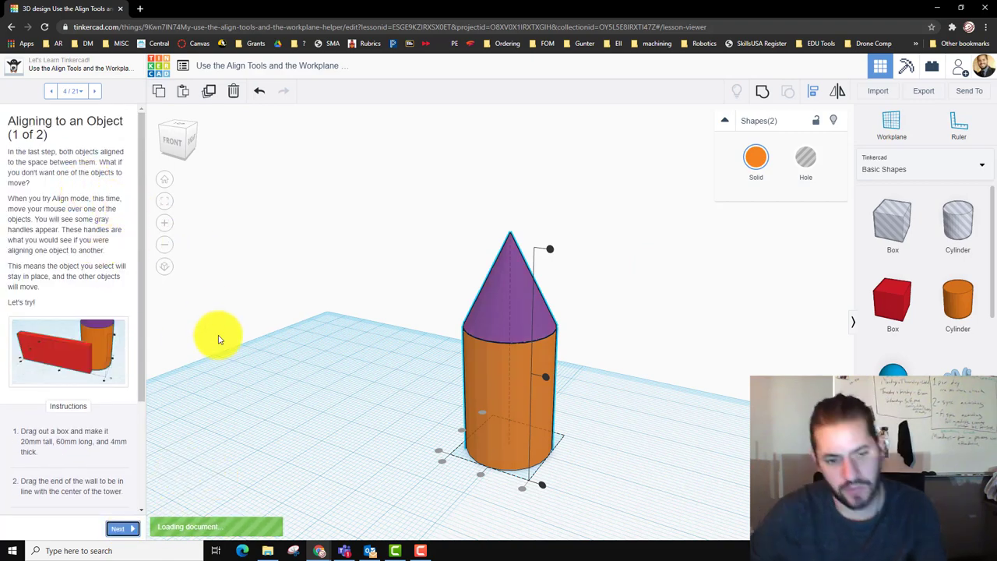
middle_drag(285, 374, 304, 293)
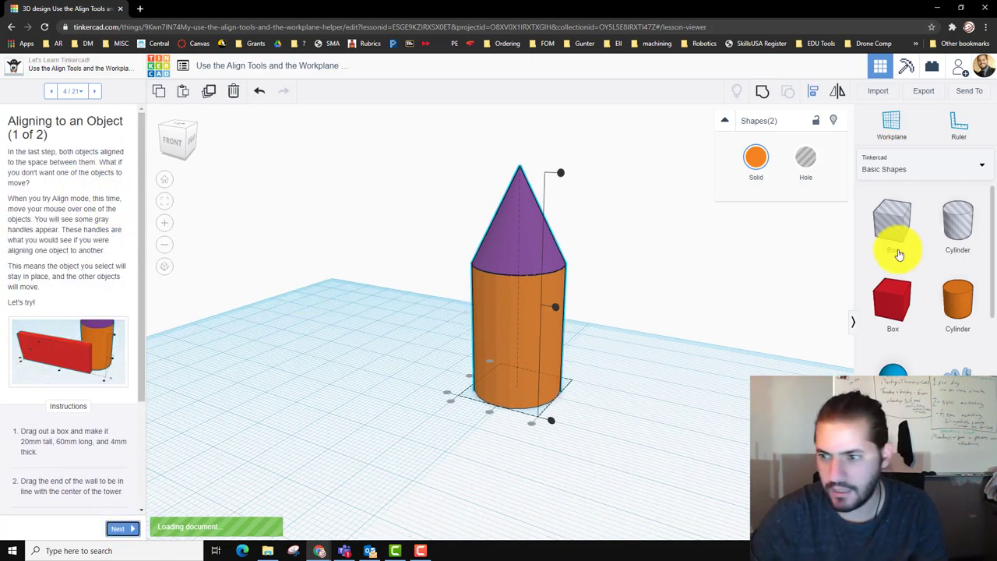
drag(893, 300, 367, 387)
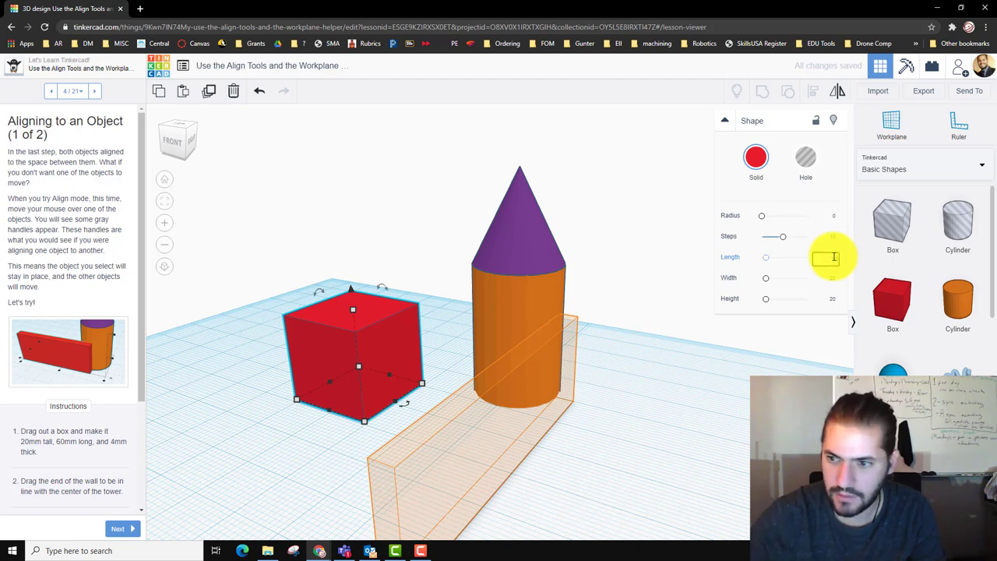
click(833, 281)
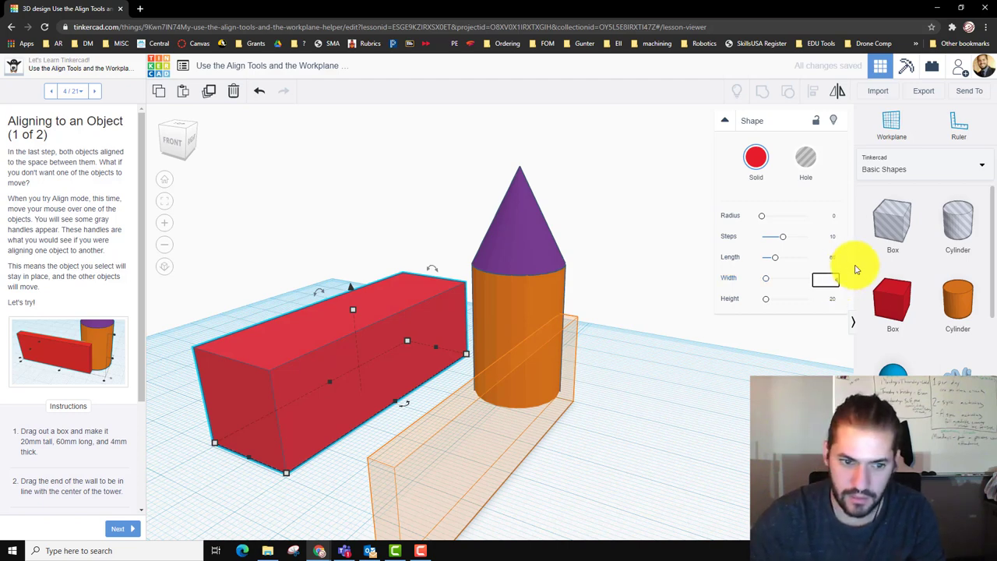
click(705, 409)
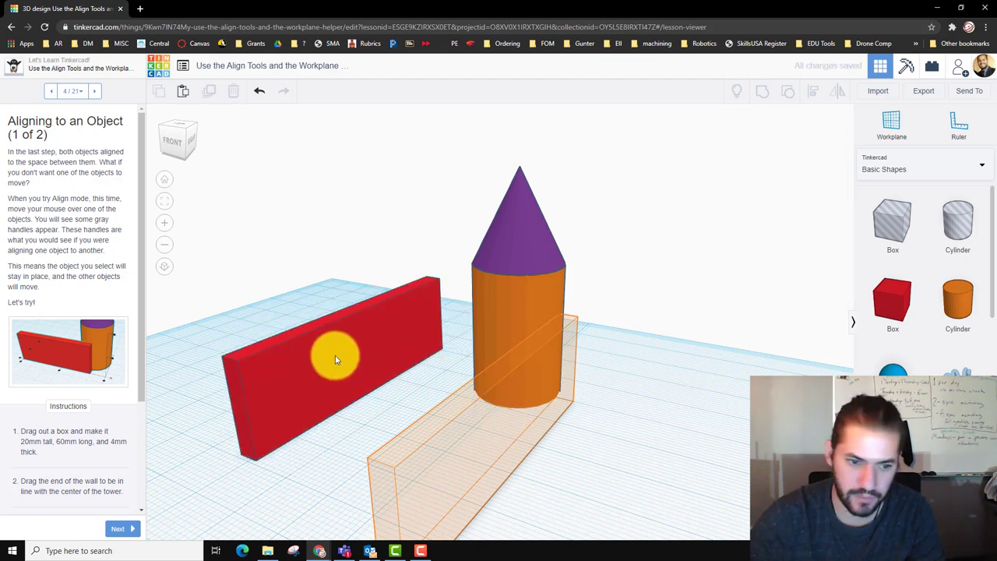
Step: Move the red wall so one end rests against the cone-topped tower
drag(310, 377, 446, 437)
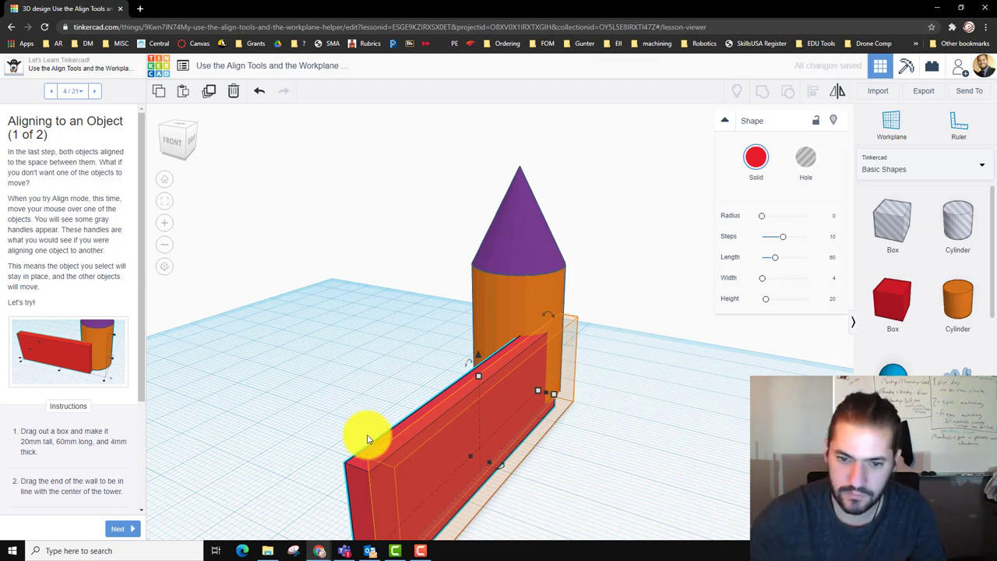
drag(363, 463, 363, 456)
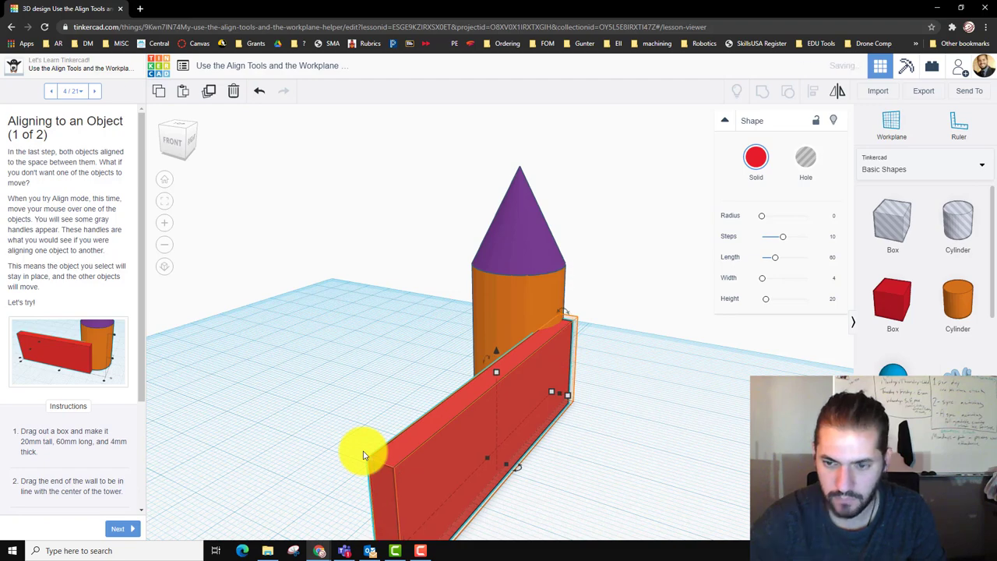
right_drag(519, 418, 368, 488)
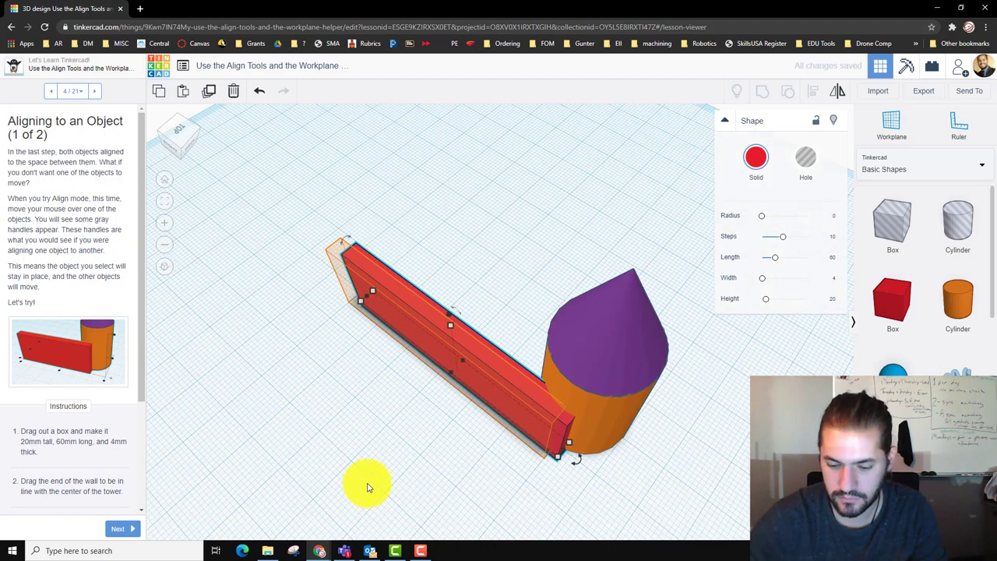
key(ctrl+z)
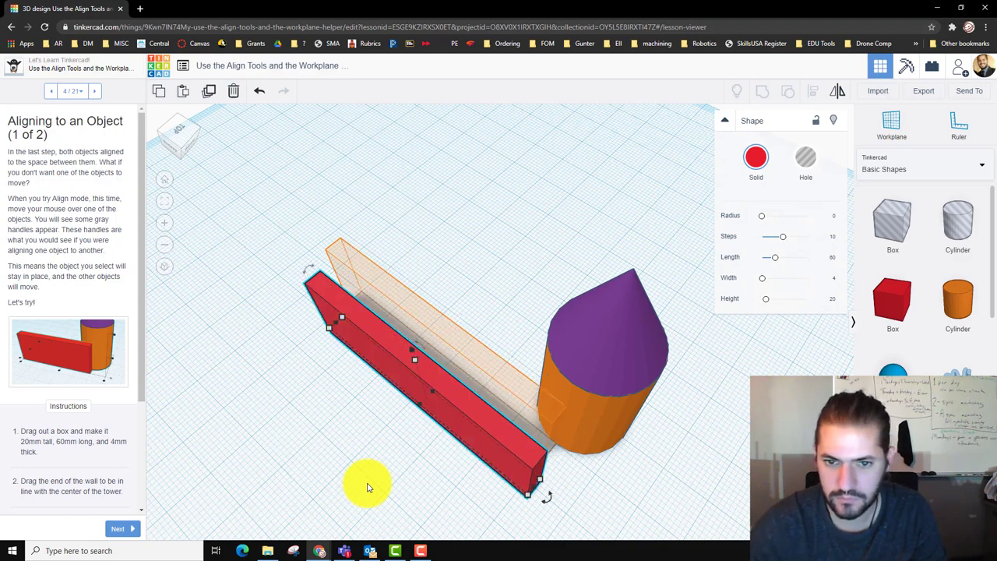
key(ctrl+y)
key(ctrl+z)
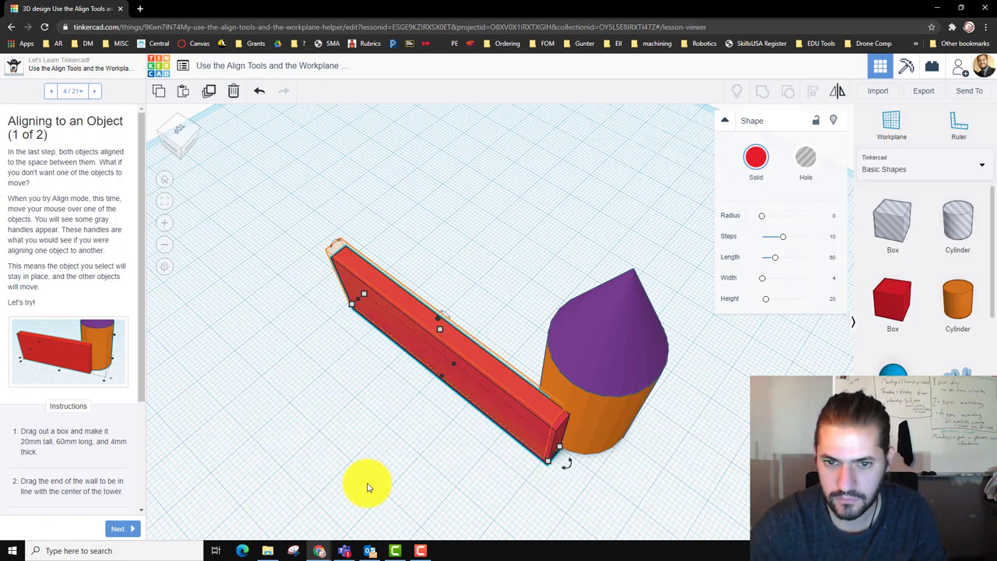
key(ctrl+y)
key(ctrl+z)
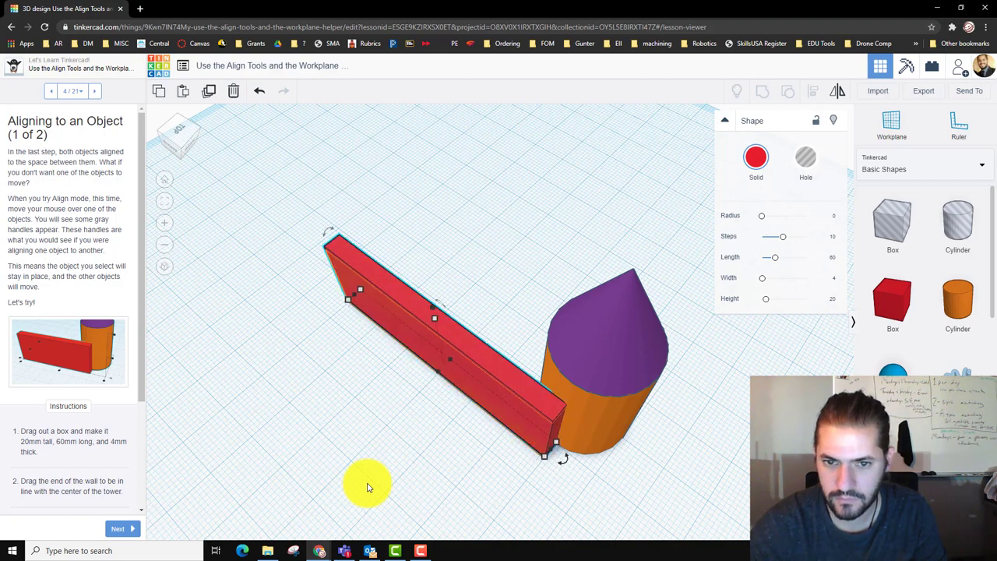
key(ctrl+y)
key(ctrl+z)
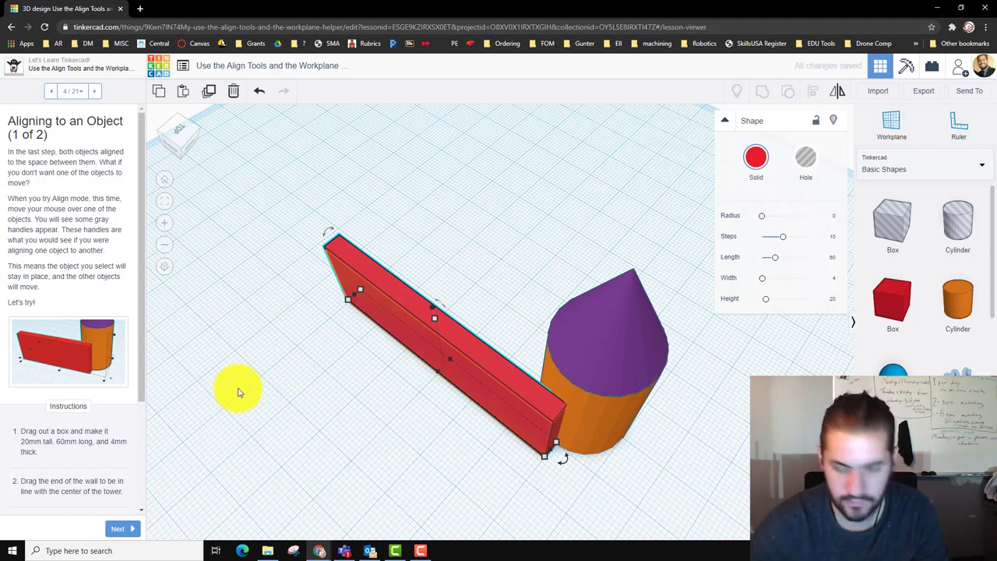
key(ctrl+y)
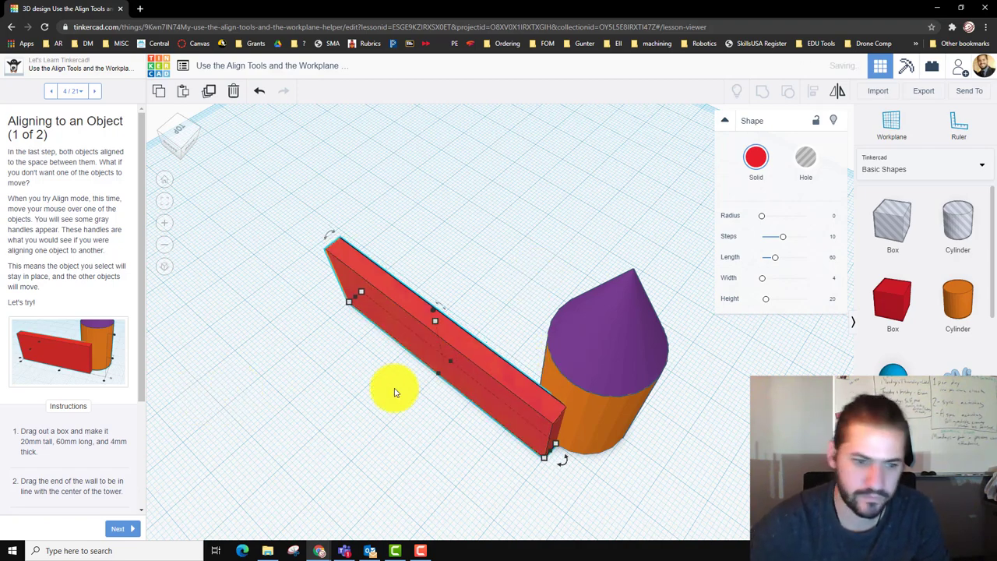
Step: Align the wall to the tower with the tower as fixed reference, then reach step 5
right_drag(385, 435, 379, 411)
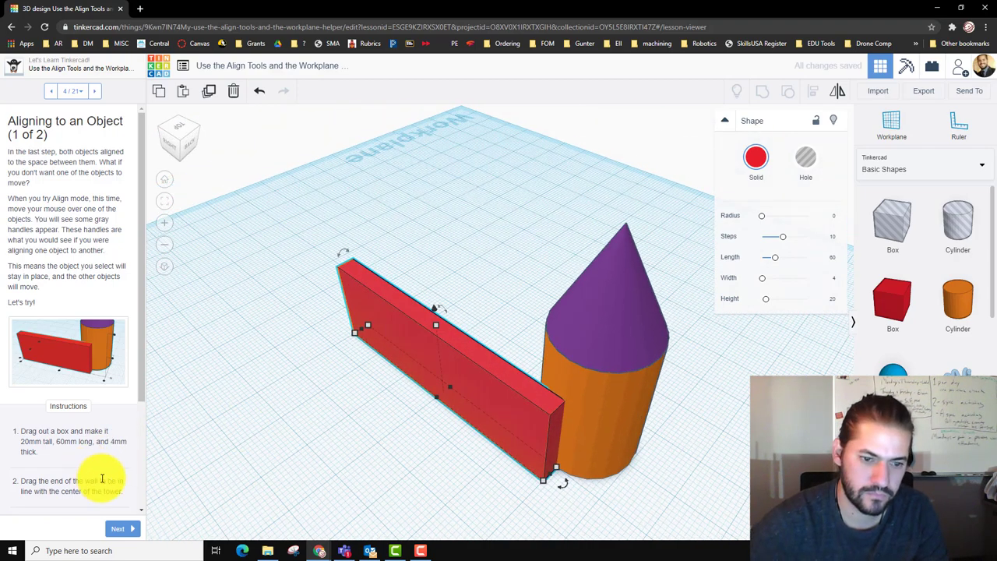
scroll(107, 477, down, 3)
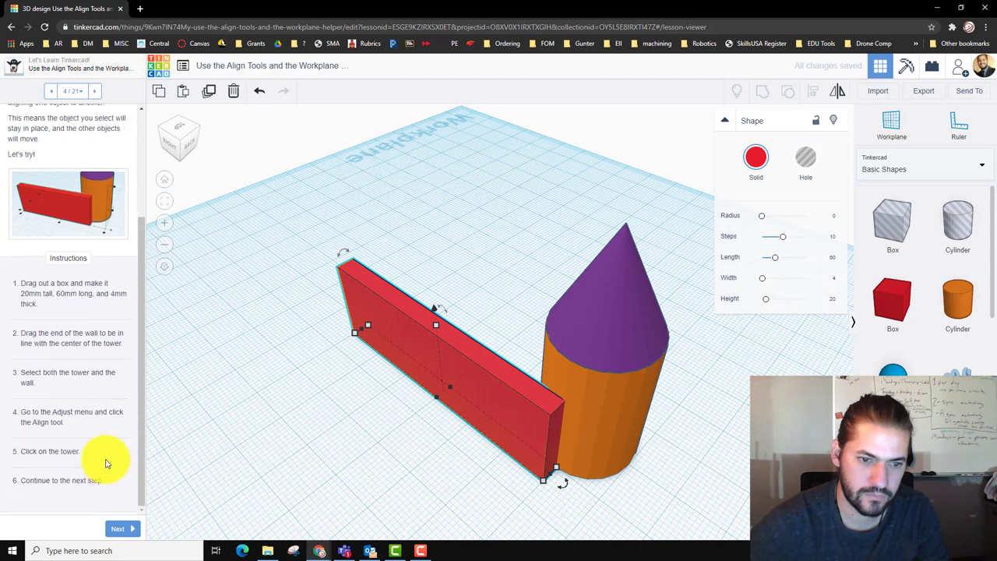
click(306, 433)
right_drag(263, 447, 379, 422)
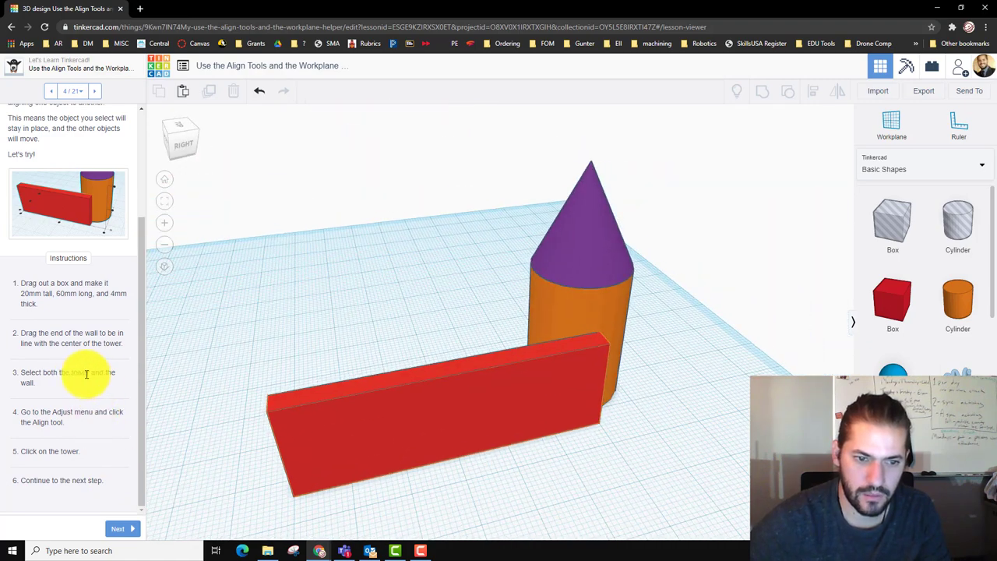
drag(269, 209, 720, 515)
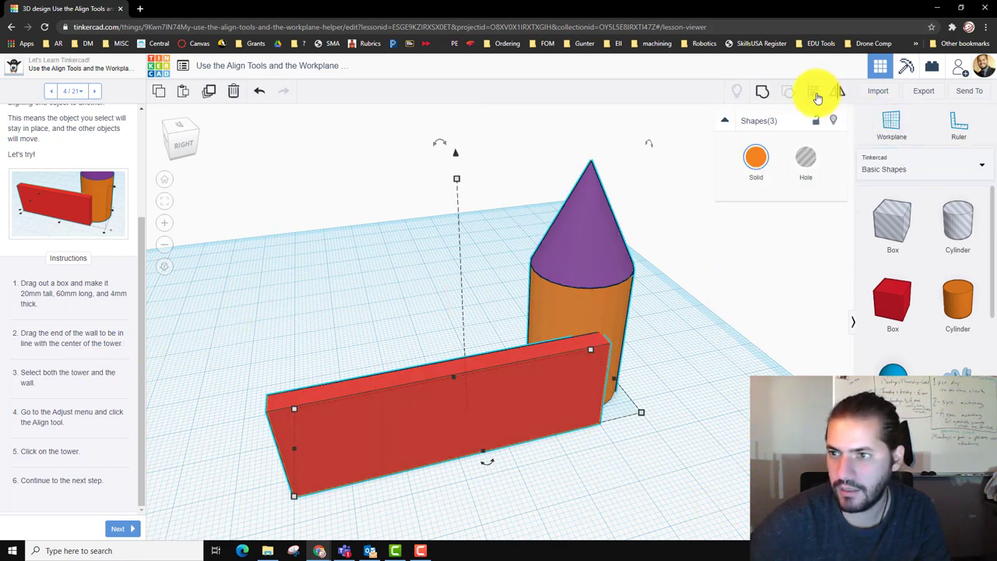
click(814, 92)
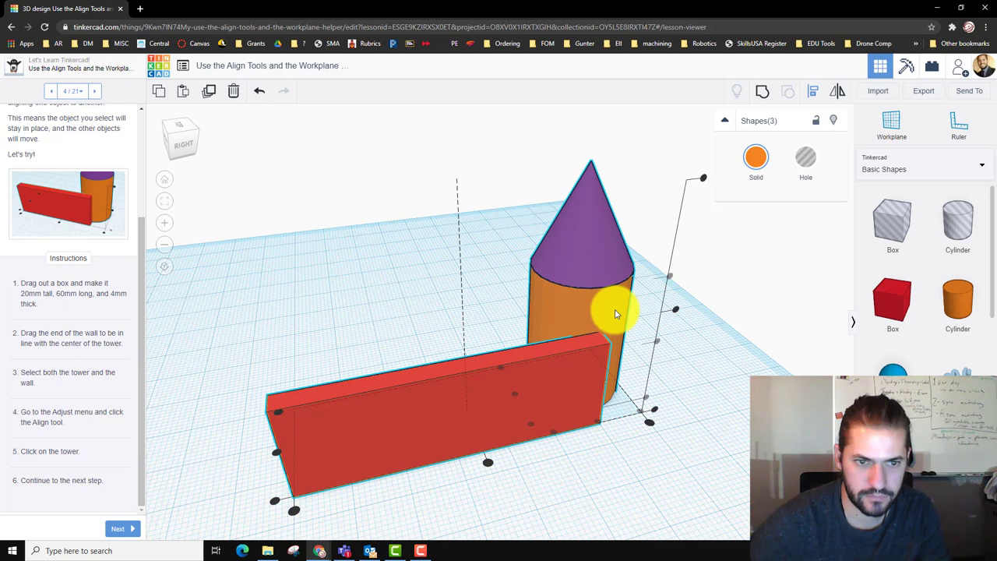
click(615, 314)
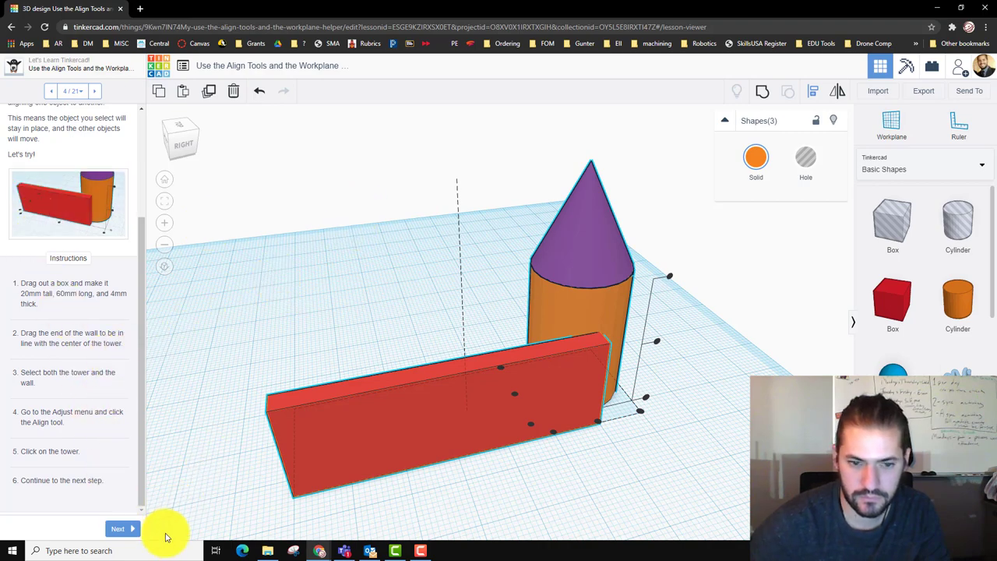
click(121, 534)
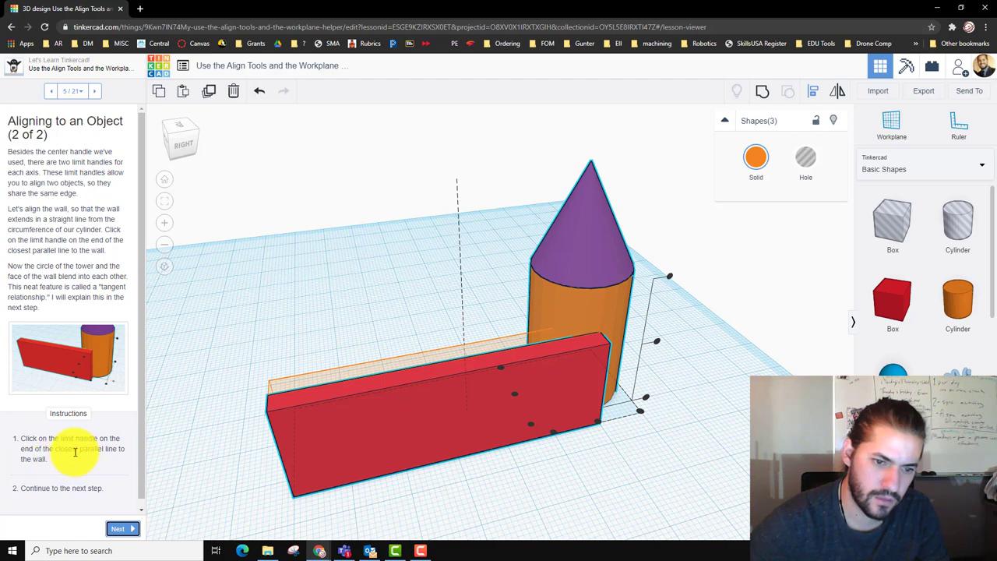
scroll(63, 389, down, 1)
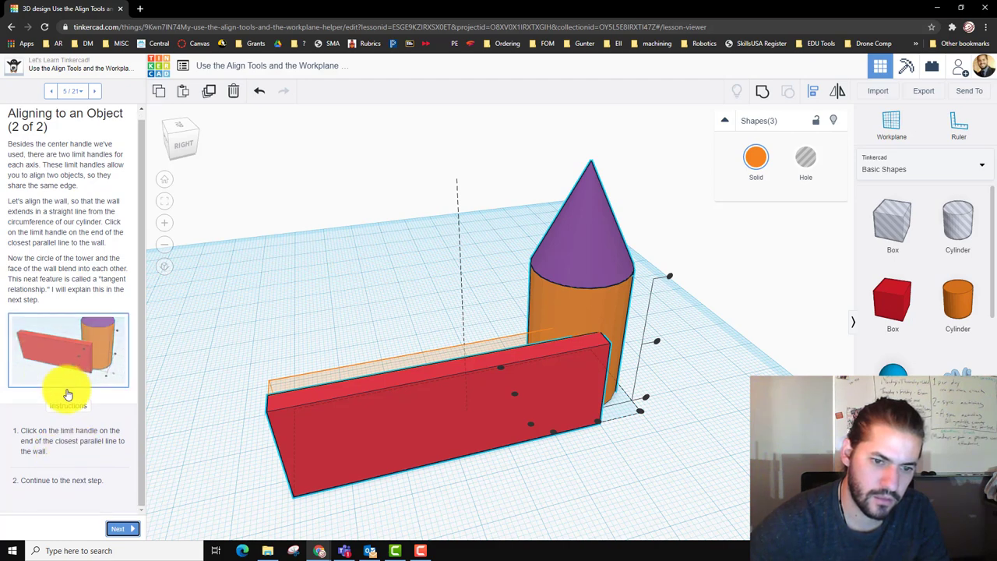
click(640, 412)
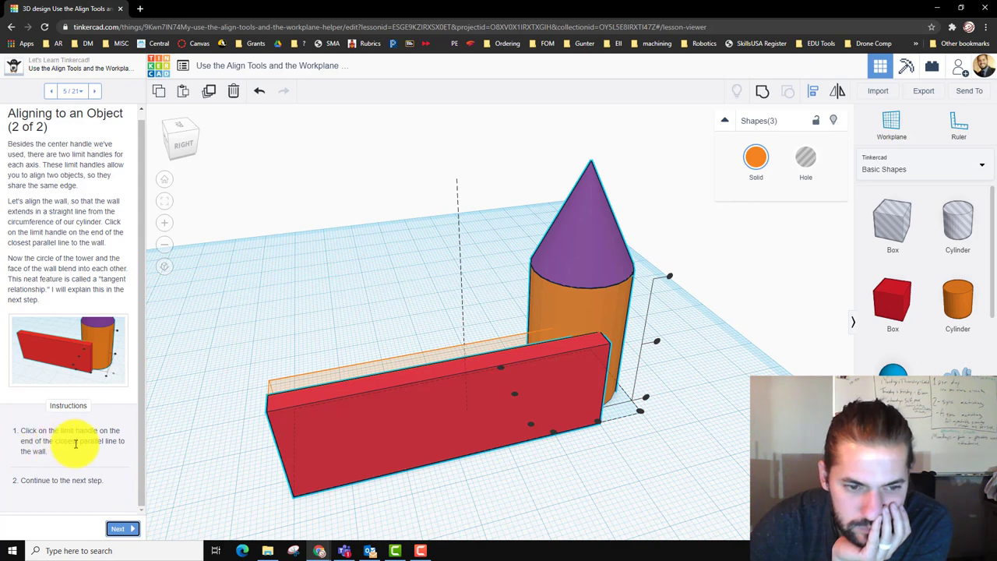
mouse_move(554, 438)
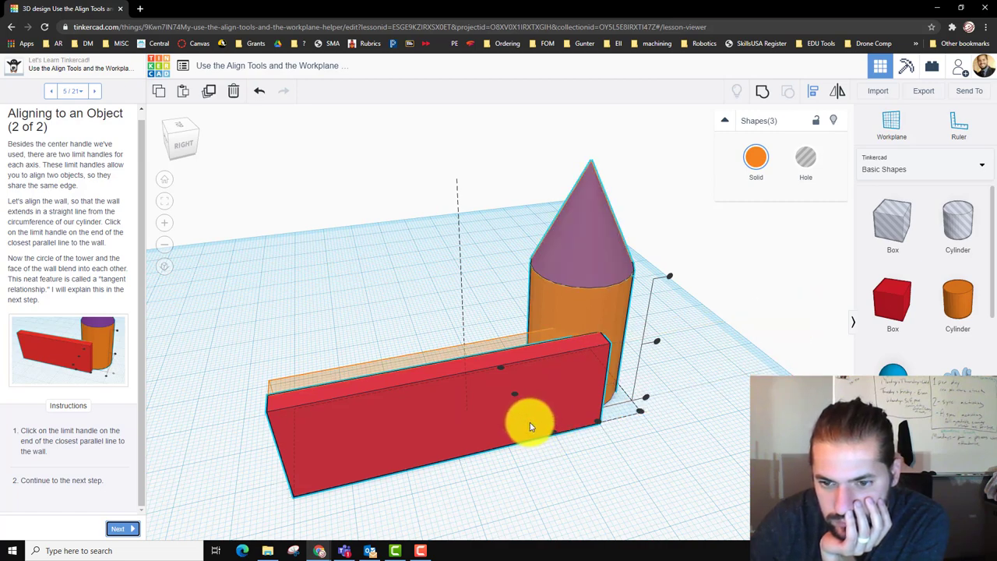
Step: Snap the red wall tangent to the tower cylinder and advance to 'A Tangent on Tangents'
click(530, 425)
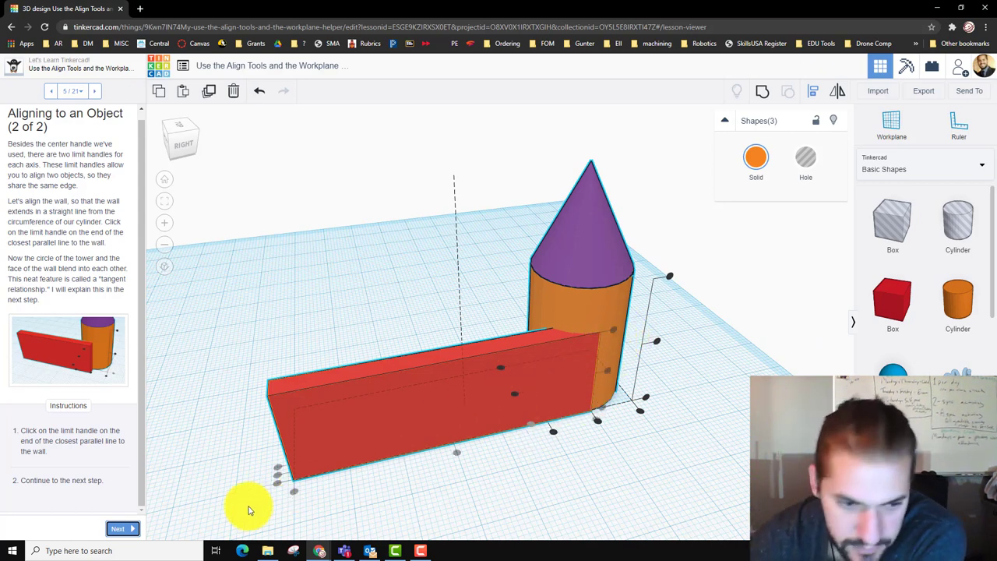
click(120, 529)
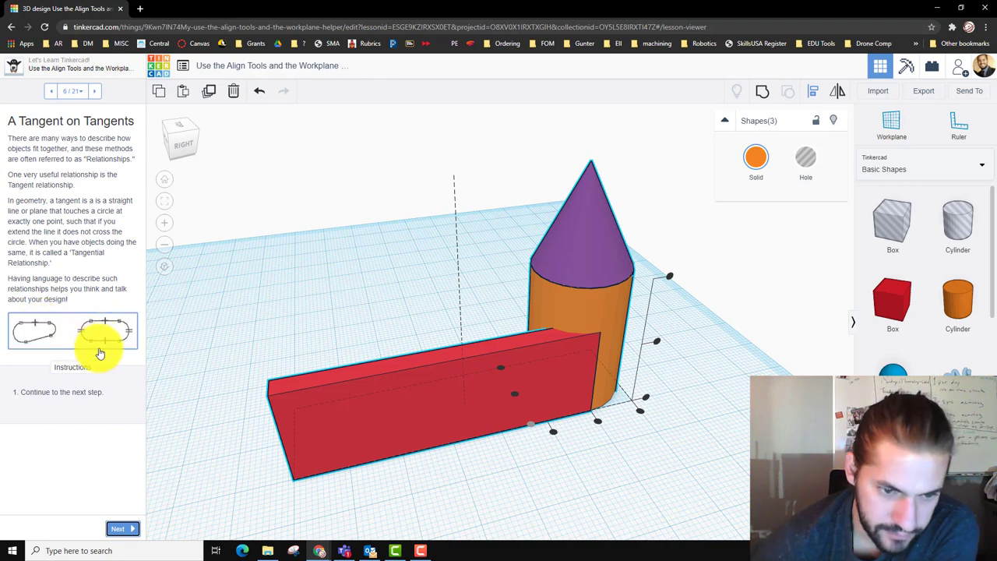
Step: On the Copying and Pasting step, paste a duplicate wall, cone and cylinder beside the originals
click(121, 529)
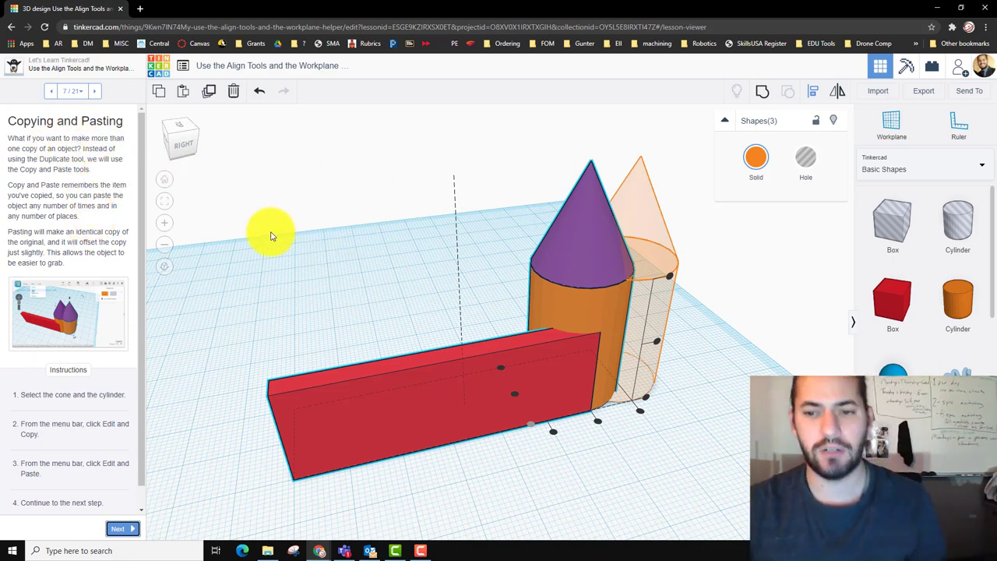
drag(237, 215, 770, 555)
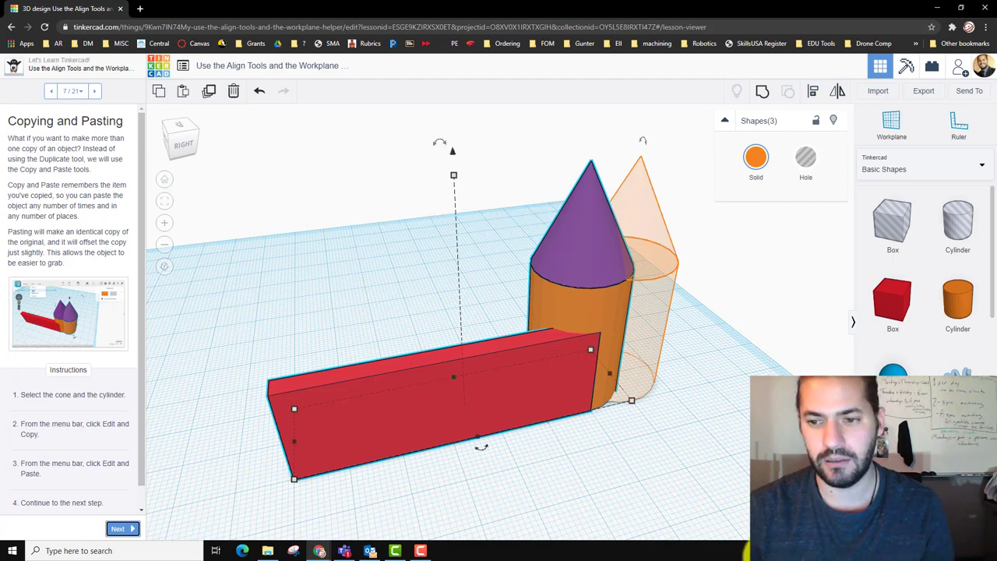
click(184, 92)
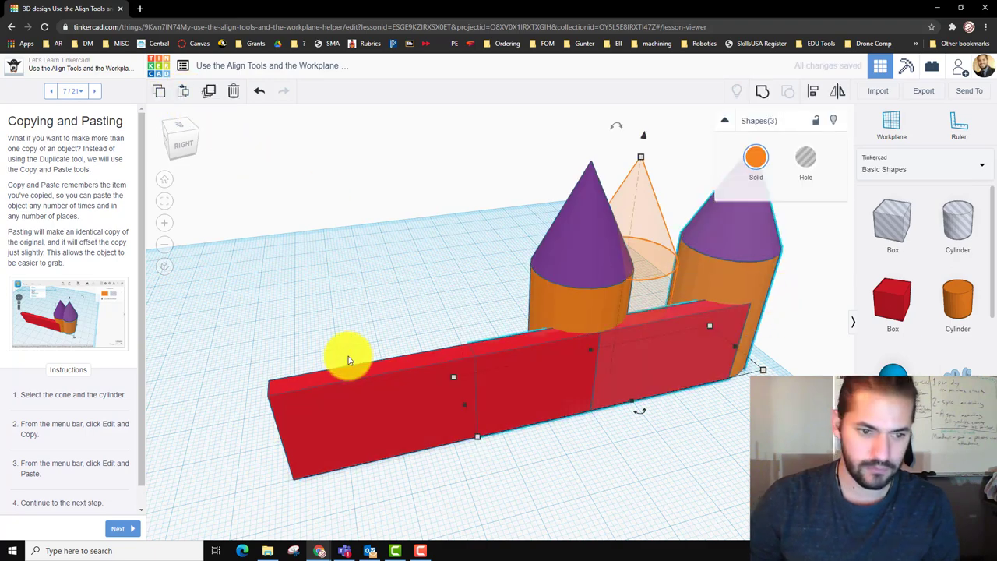
scroll(99, 390, down, 1)
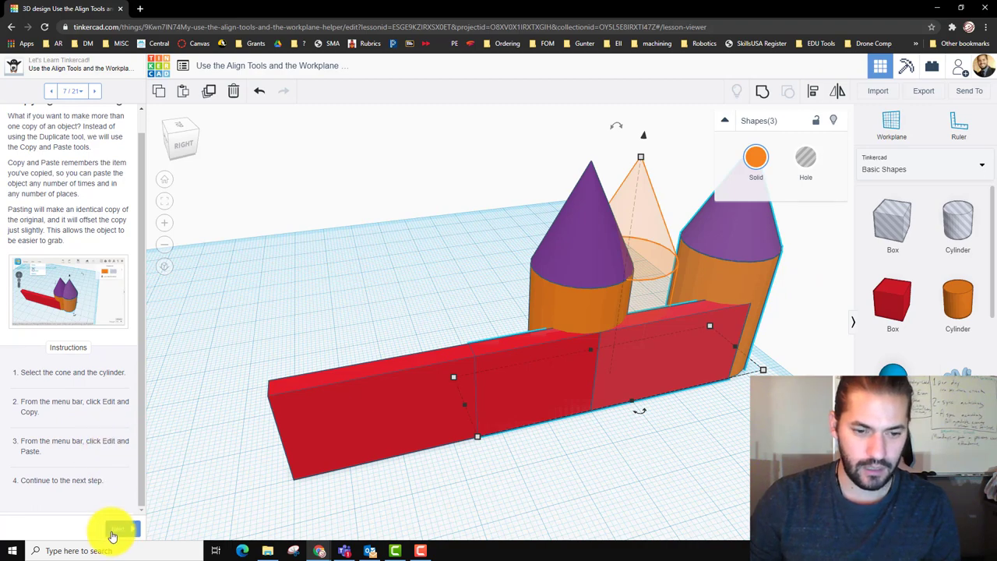
Step: Move the copied tower and roof to the wall's left end, then advance to 'We Want Taller Towers!'
click(116, 530)
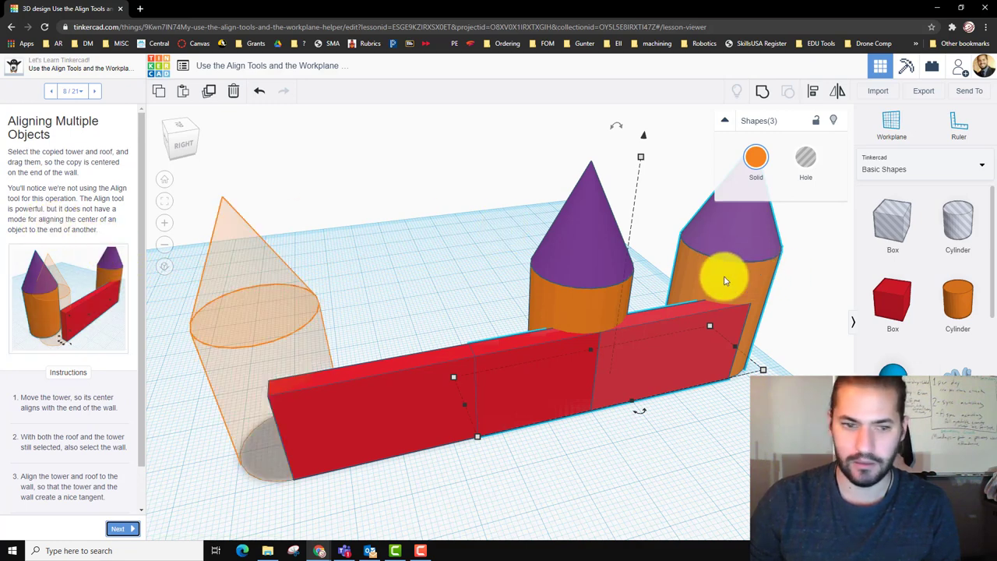
drag(723, 278, 219, 370)
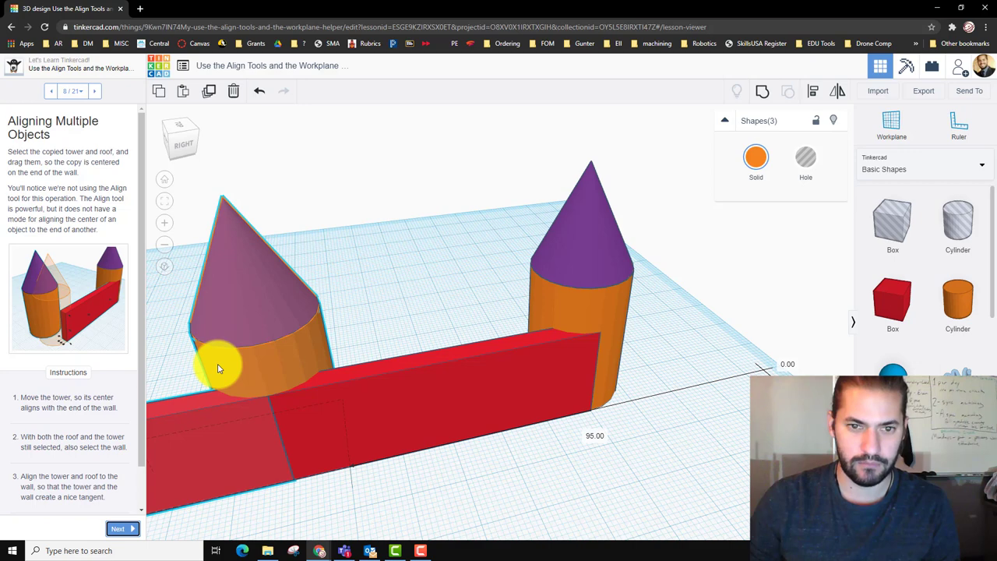
shift+click(269, 374)
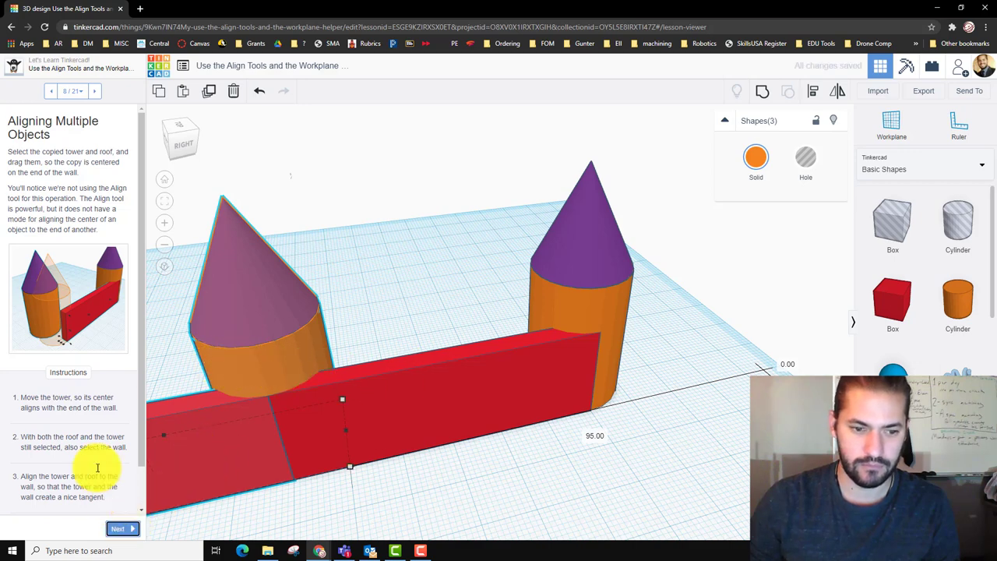
scroll(96, 462, down, 1)
click(119, 529)
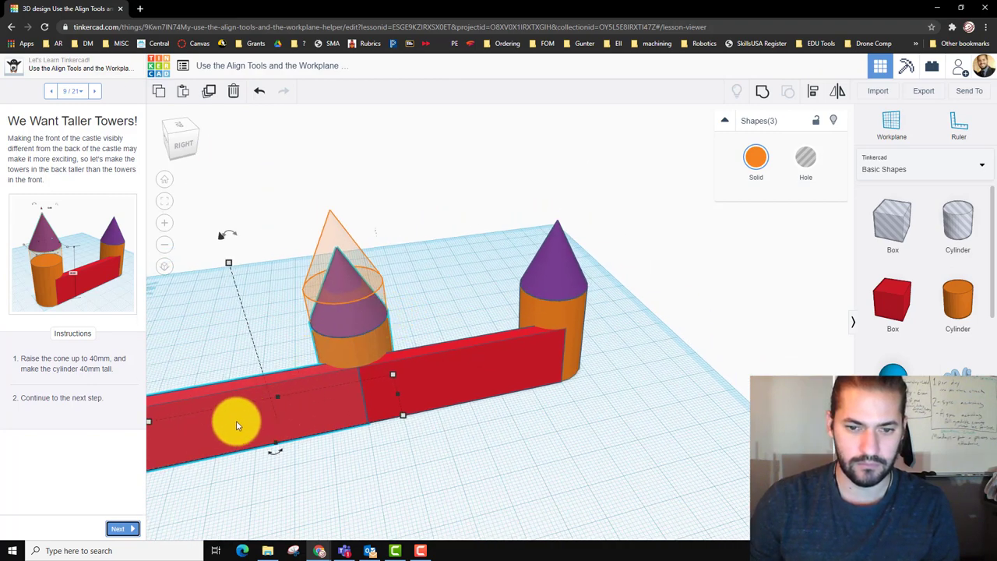
Step: Delete the duplicate red wall
click(271, 461)
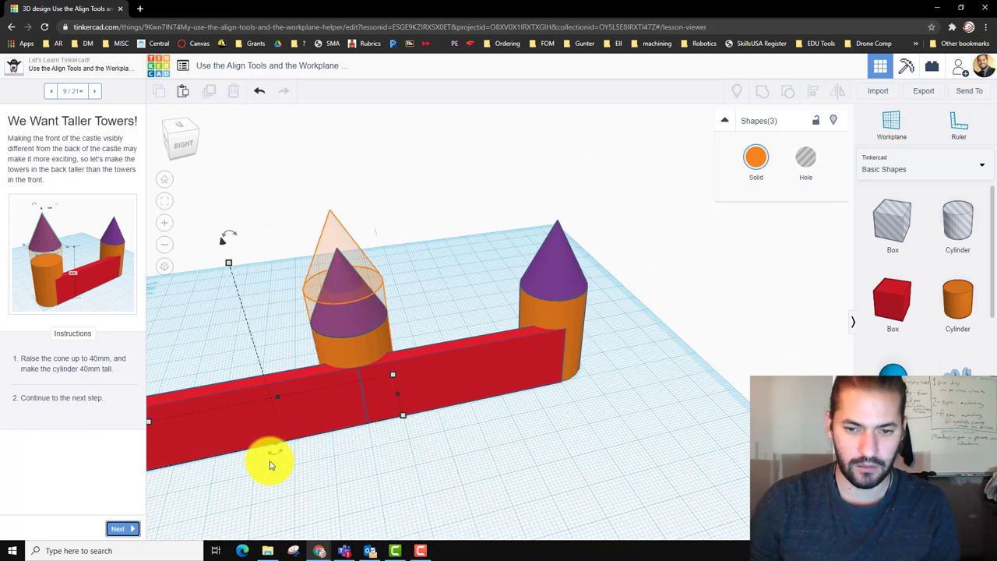
click(214, 439)
key(Delete)
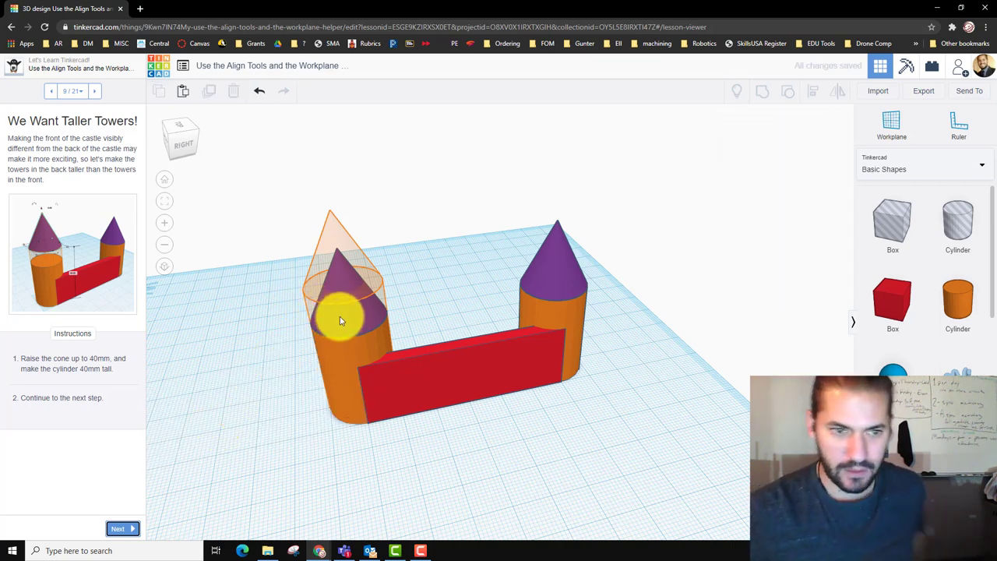
Step: Raise the left tower's cone to 40 mm and stretch its cylinder to 40 mm tall, then advance
click(340, 317)
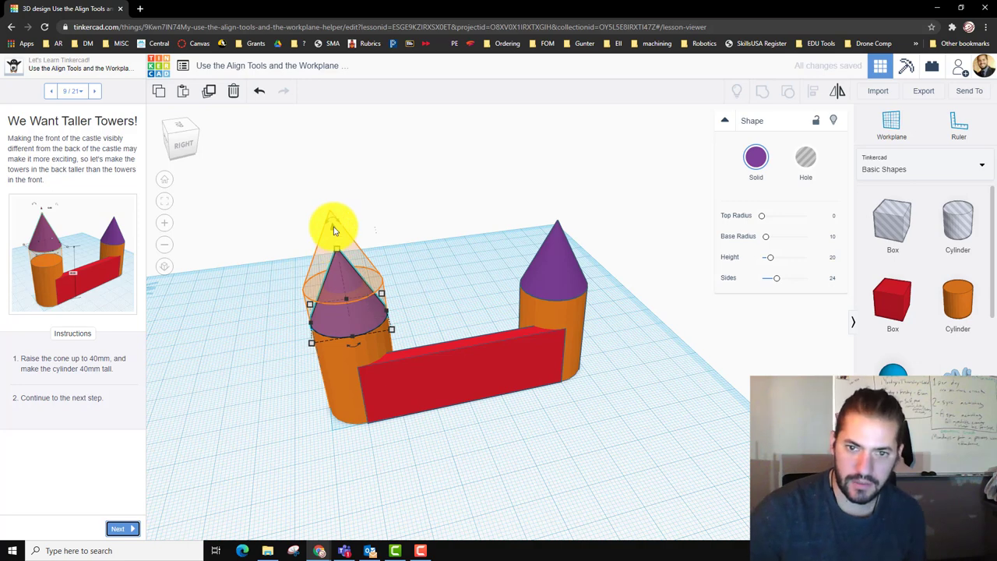
drag(334, 230, 331, 190)
click(347, 322)
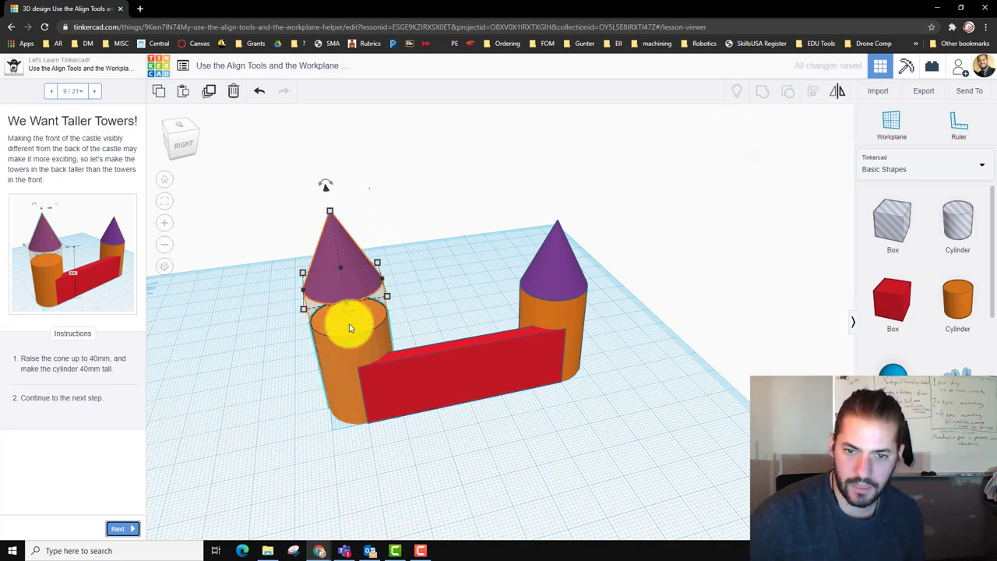
drag(345, 298, 345, 289)
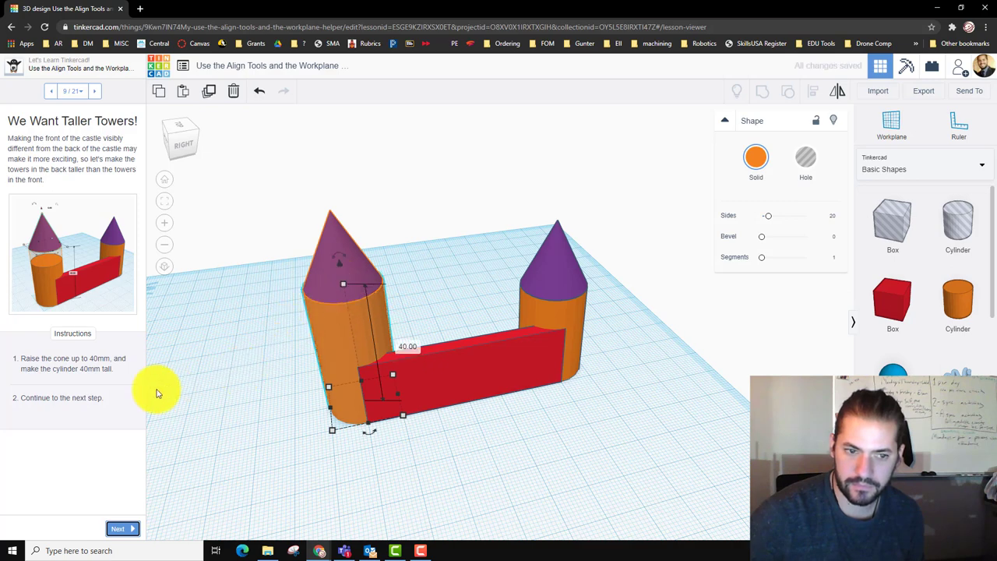
click(238, 371)
click(127, 530)
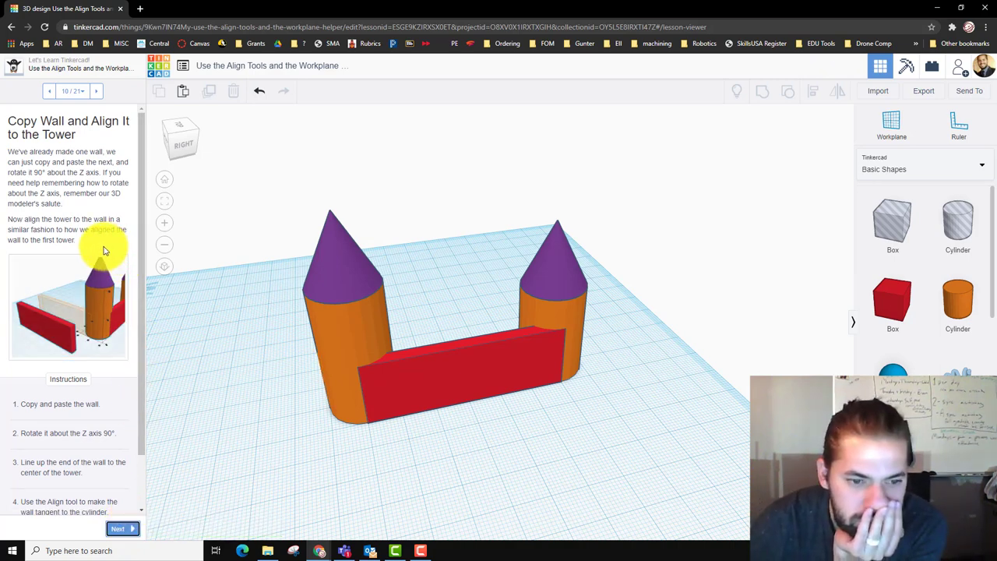
Step: Duplicate the red wall and place the copy in front of the left tower
click(499, 383)
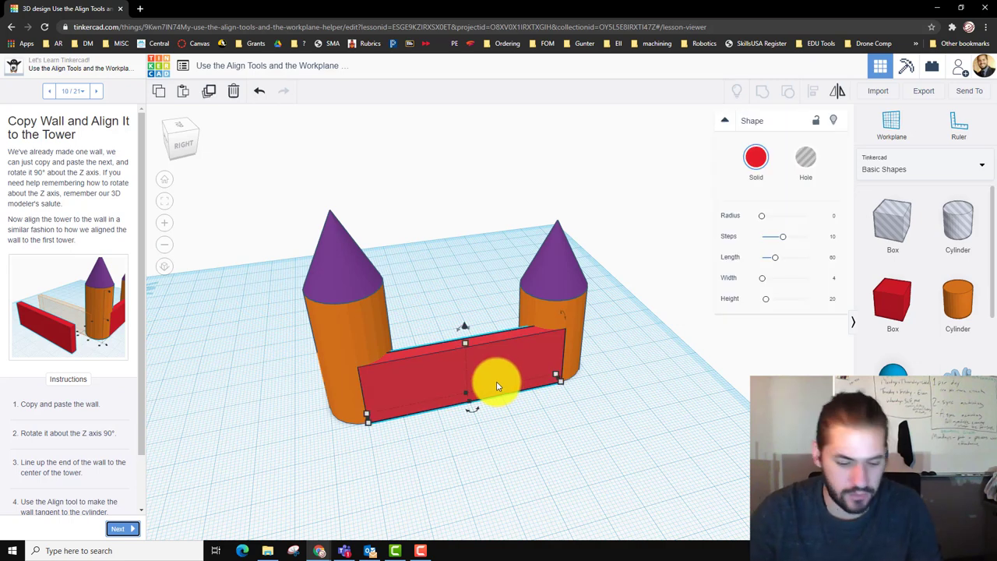
key(ctrl+c)
key(ctrl+v)
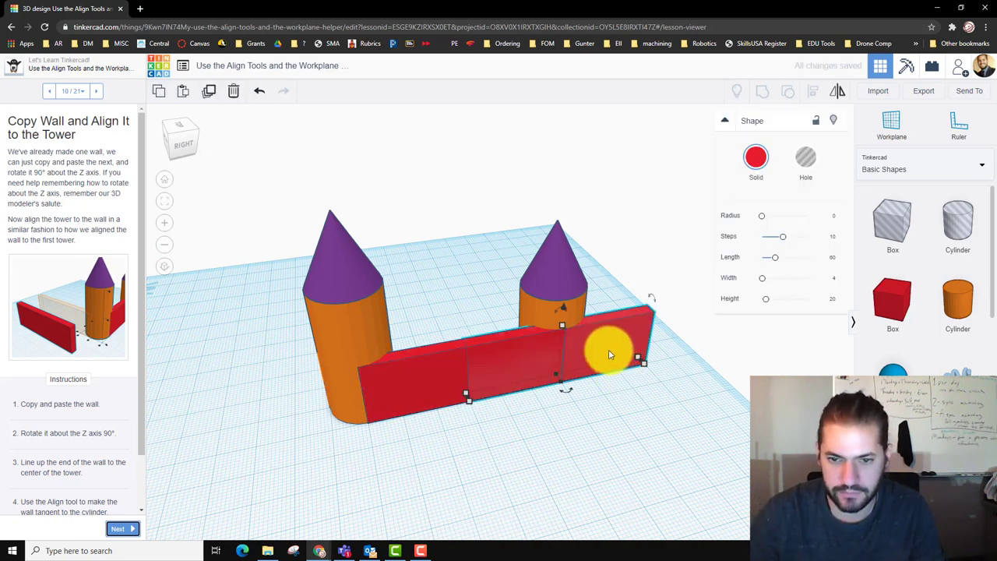
right_drag(474, 478, 527, 465)
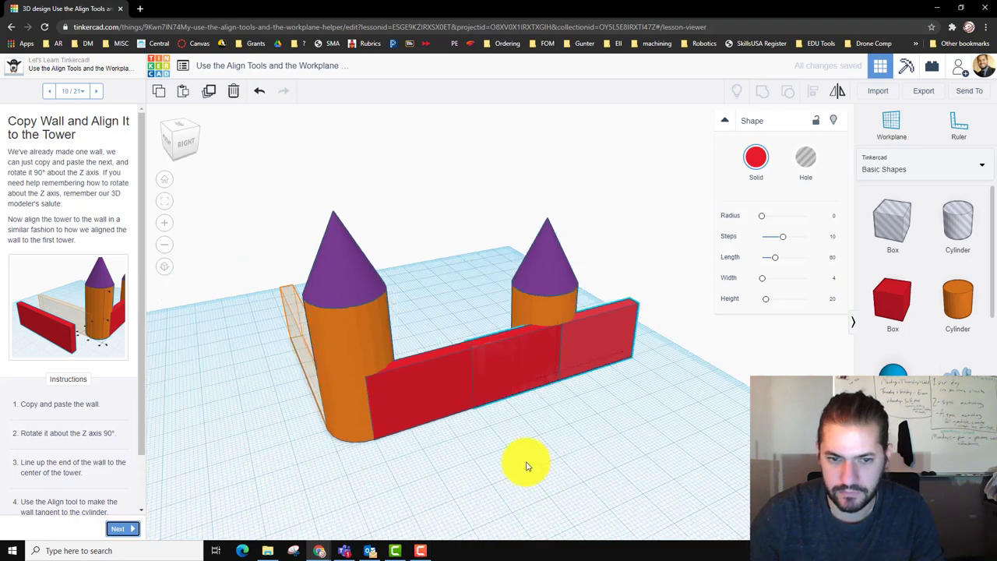
drag(563, 335, 300, 396)
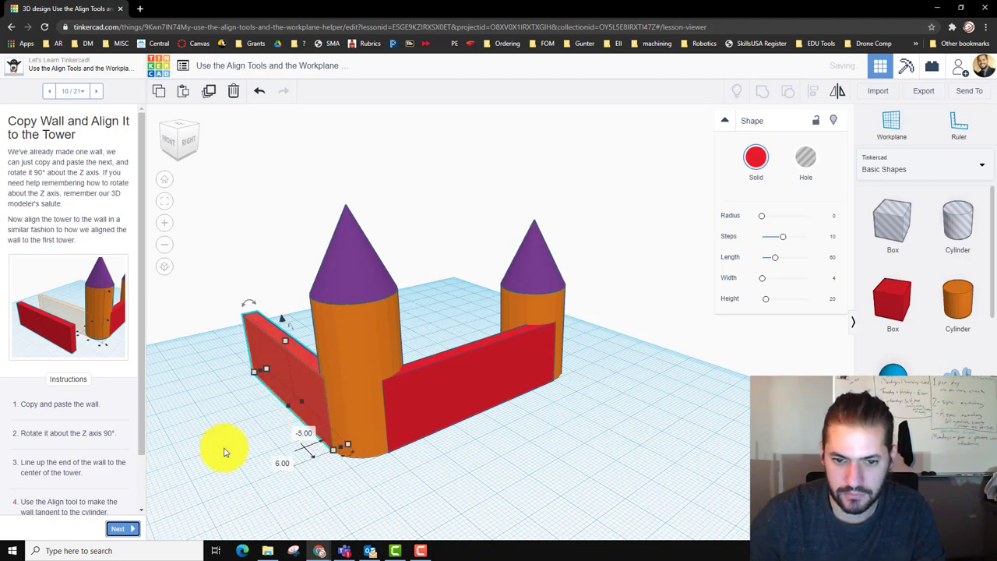
right_drag(229, 467, 371, 458)
scroll(88, 479, down, 1)
right_drag(589, 469, 557, 479)
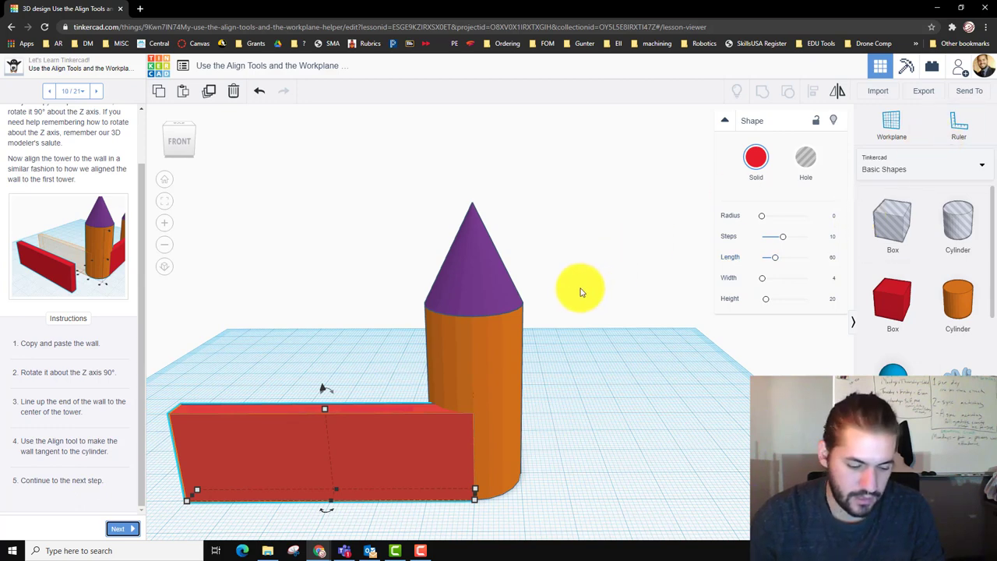
Step: Align the copied wall tangent to the orange tower, forming a right-angle corner
shift+click(477, 356)
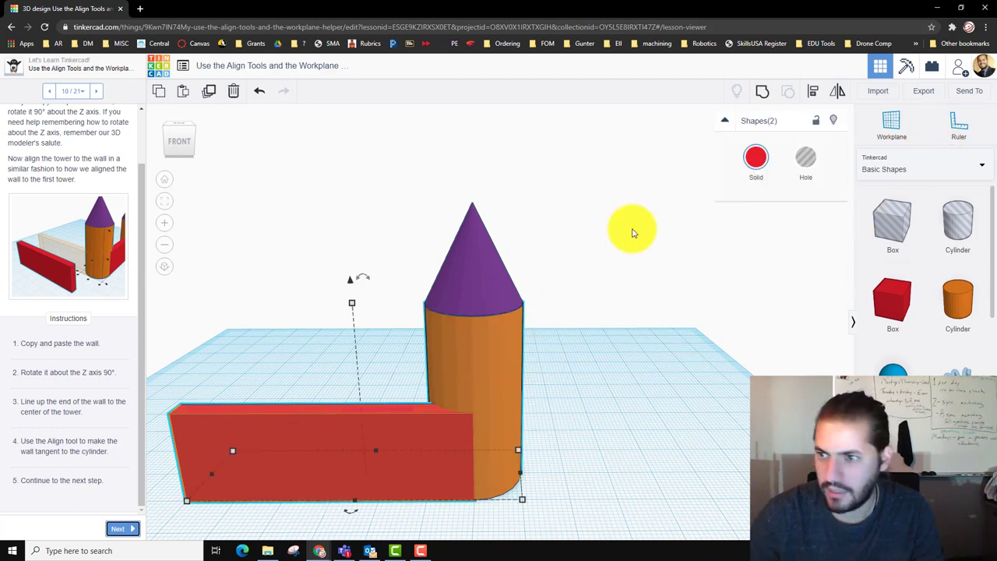
click(812, 92)
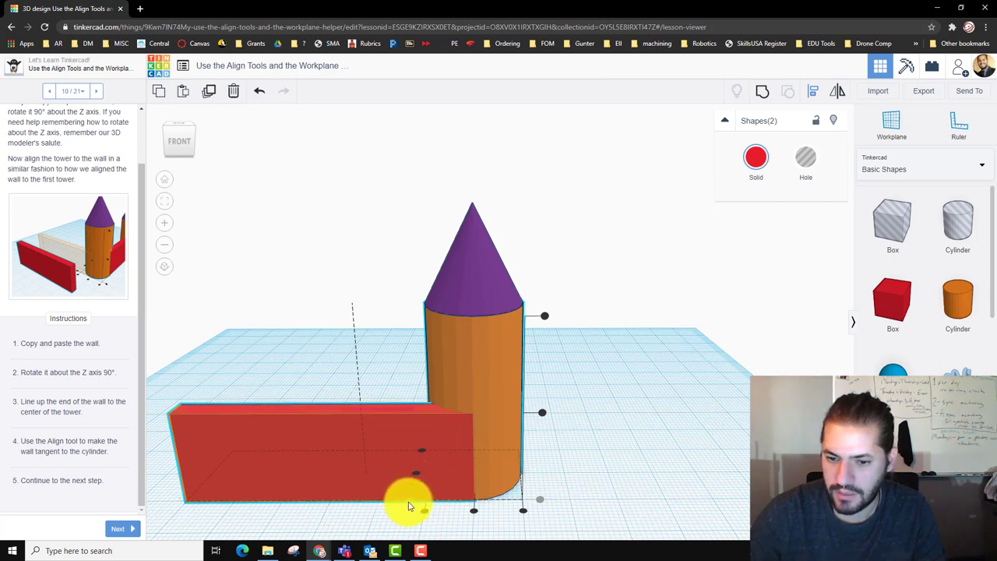
right_drag(646, 490, 557, 449)
click(558, 448)
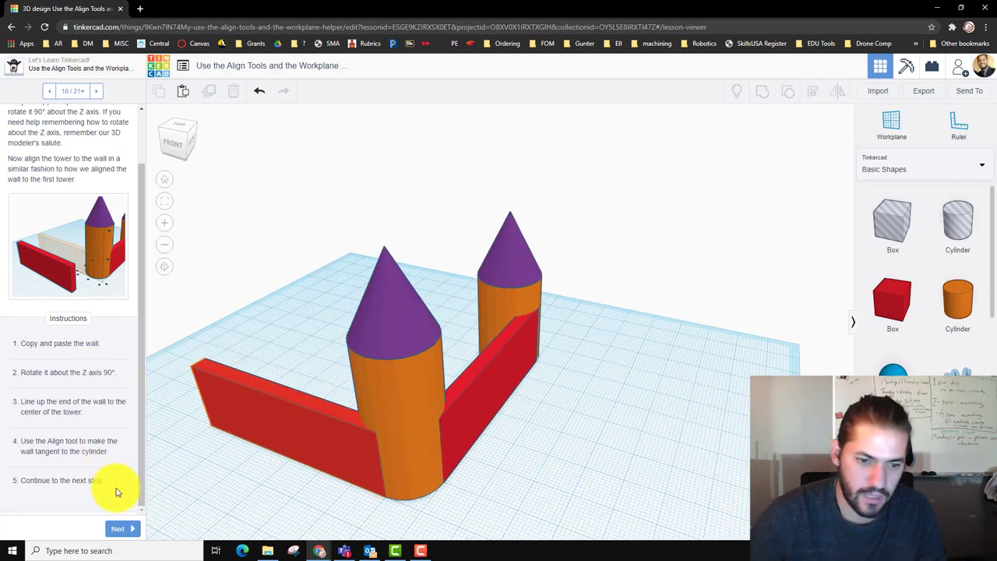
Step: On step 11, paste another red wall copy and move it to the right-hand tower
click(122, 530)
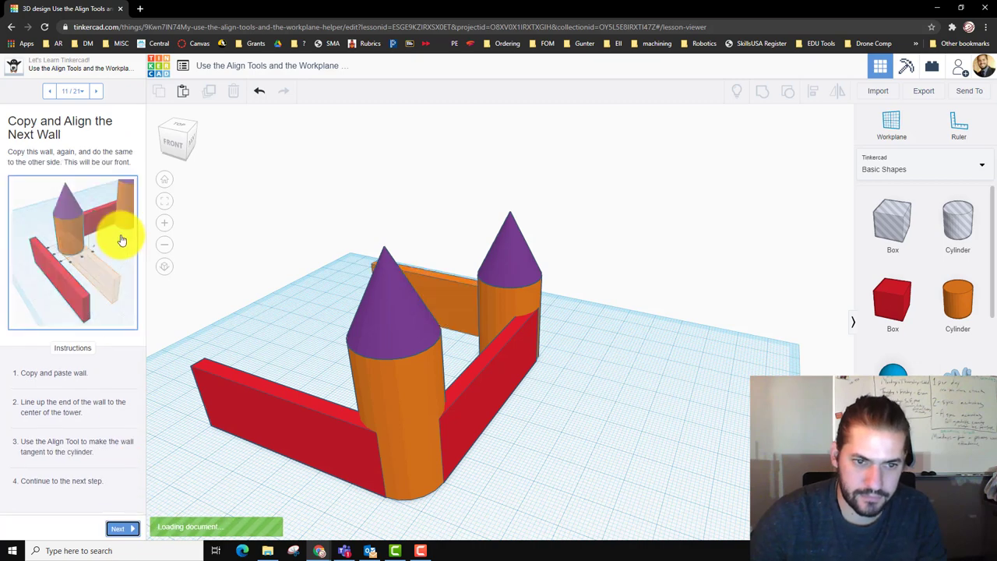
click(329, 439)
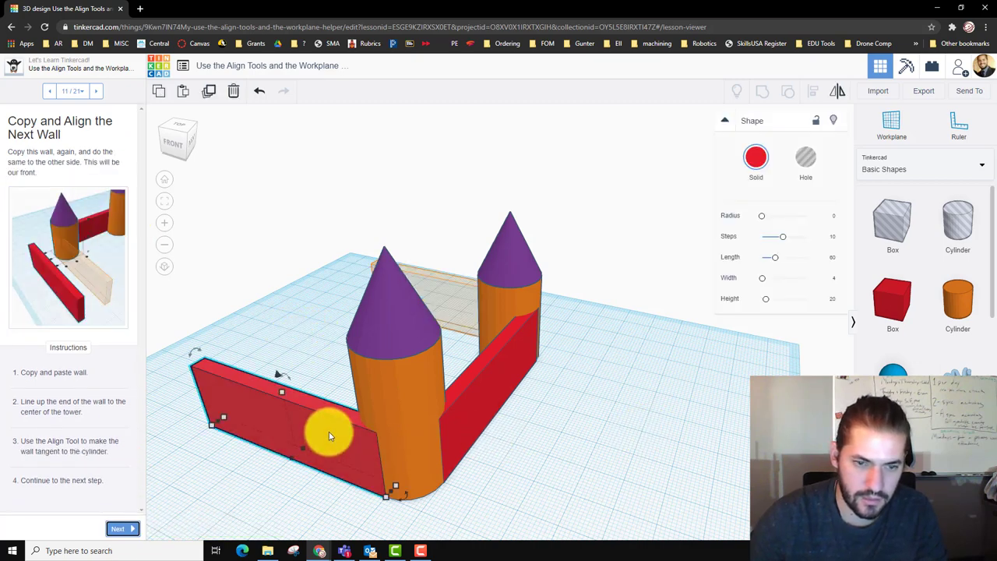
mouse_move(501, 461)
right_down()
mouse_move(463, 461)
mouse_move(467, 474)
mouse_move(487, 467)
right_up()
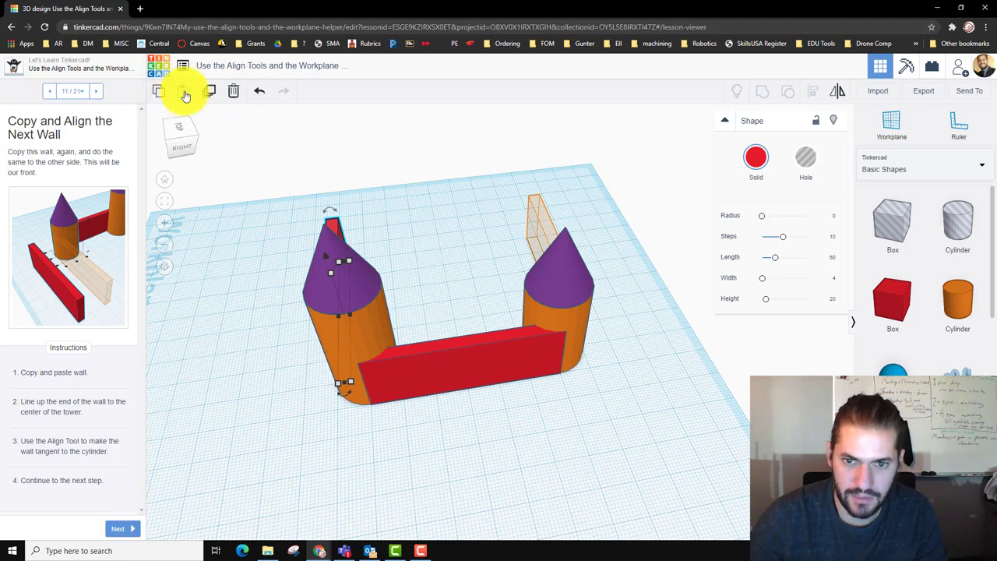
click(185, 95)
right_drag(367, 229, 414, 201)
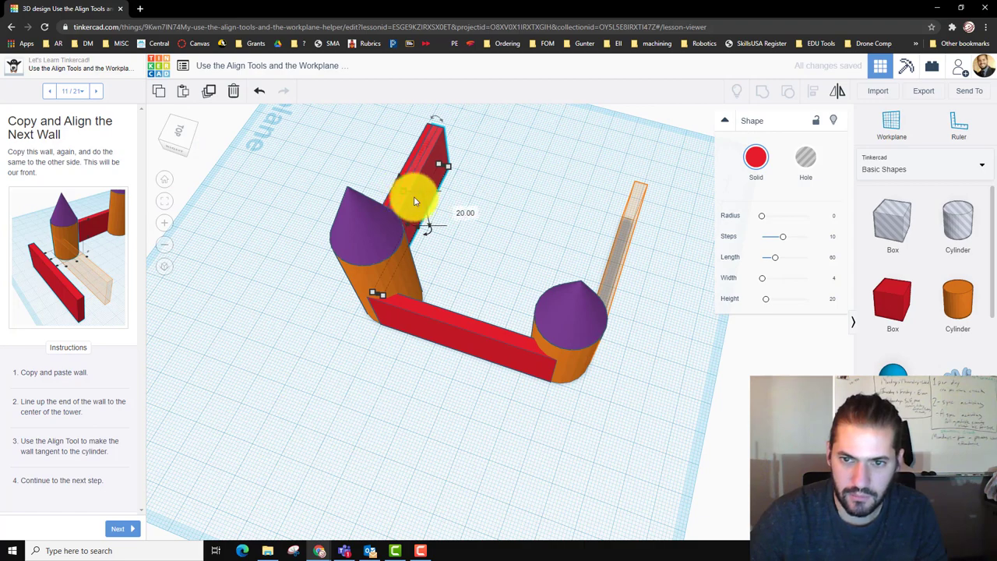
drag(421, 209, 624, 272)
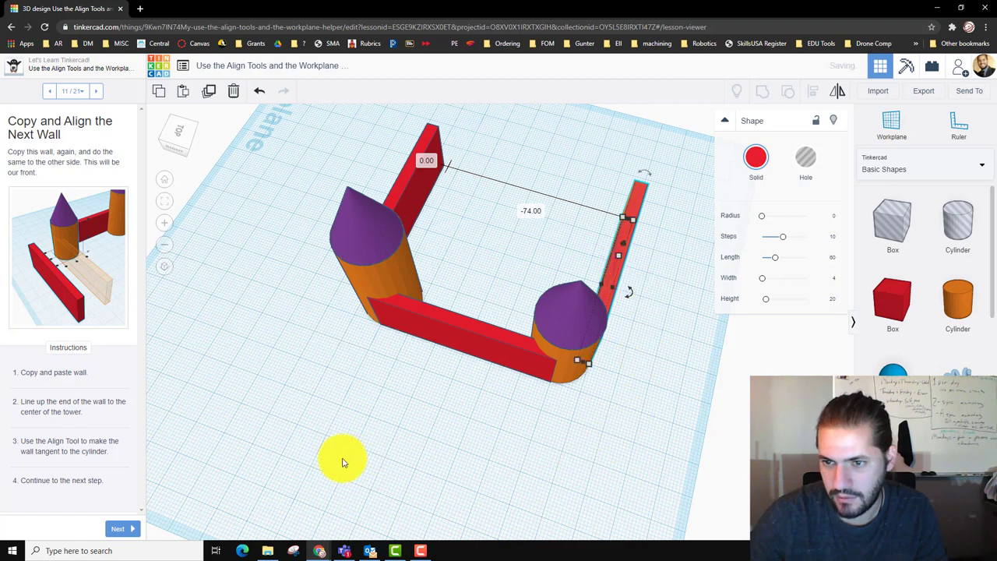
right_drag(382, 484, 662, 440)
drag(661, 440, 662, 430)
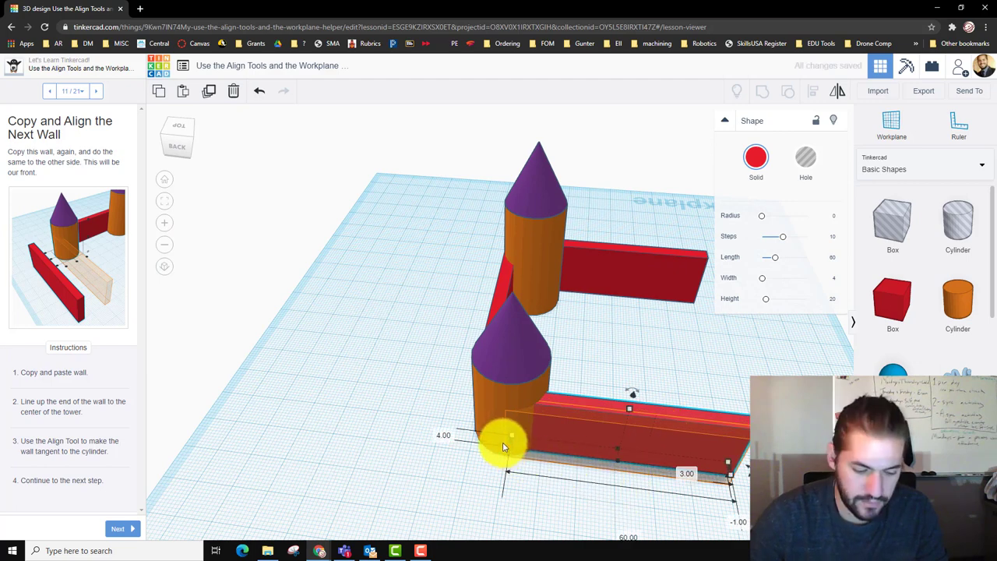
Step: Align the new wall flush against the right-hand orange tower
shift+click(487, 401)
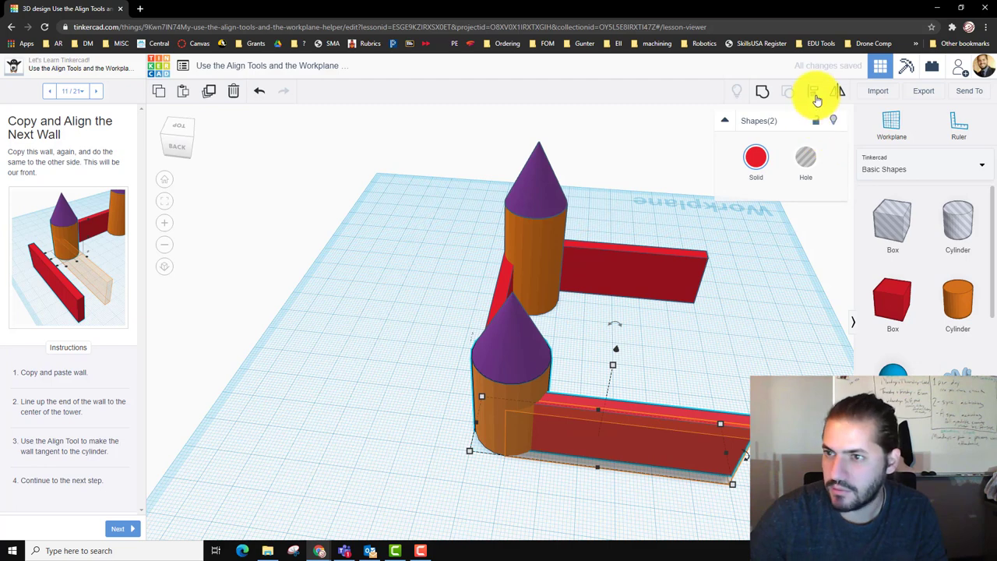
click(814, 94)
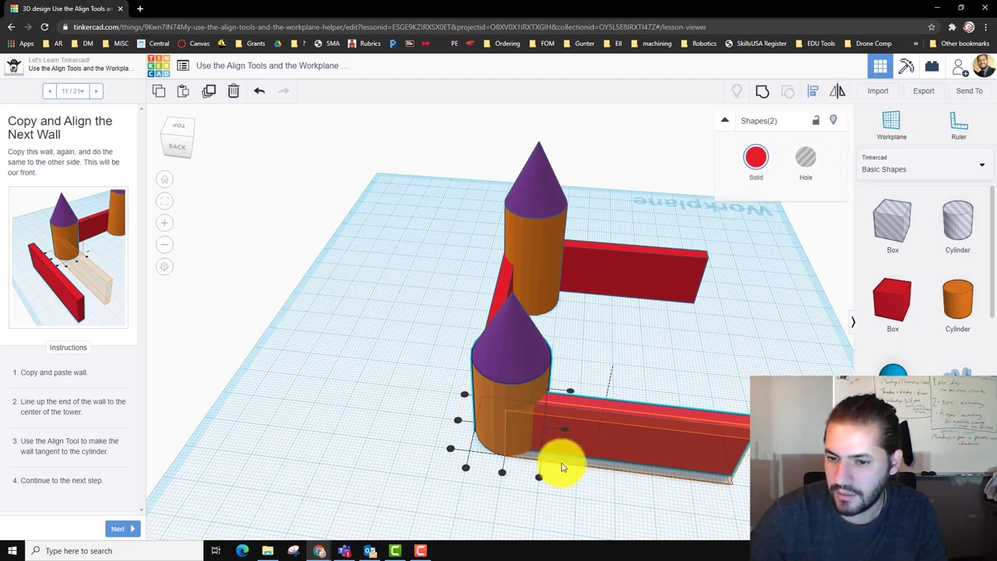
click(451, 453)
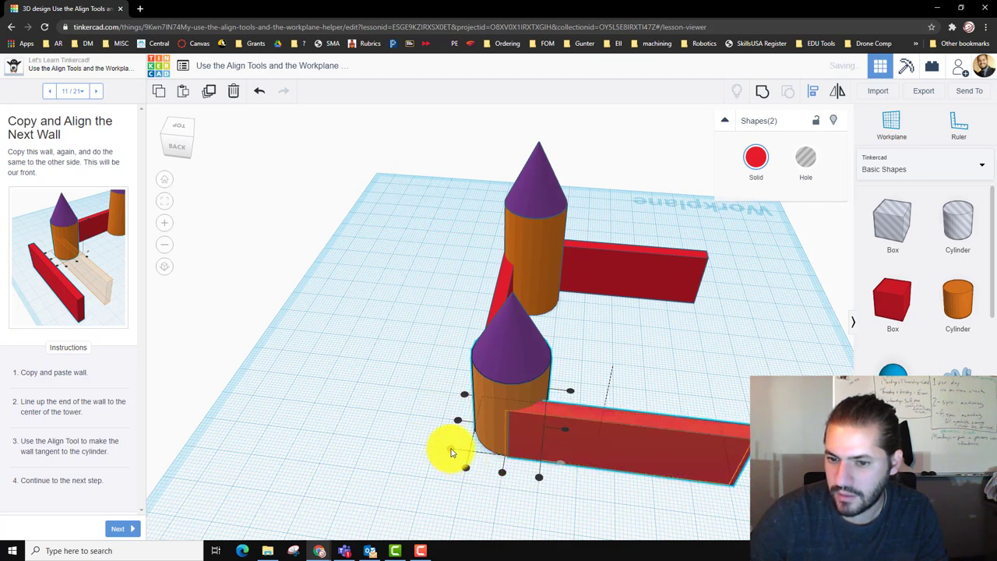
click(726, 453)
click(734, 476)
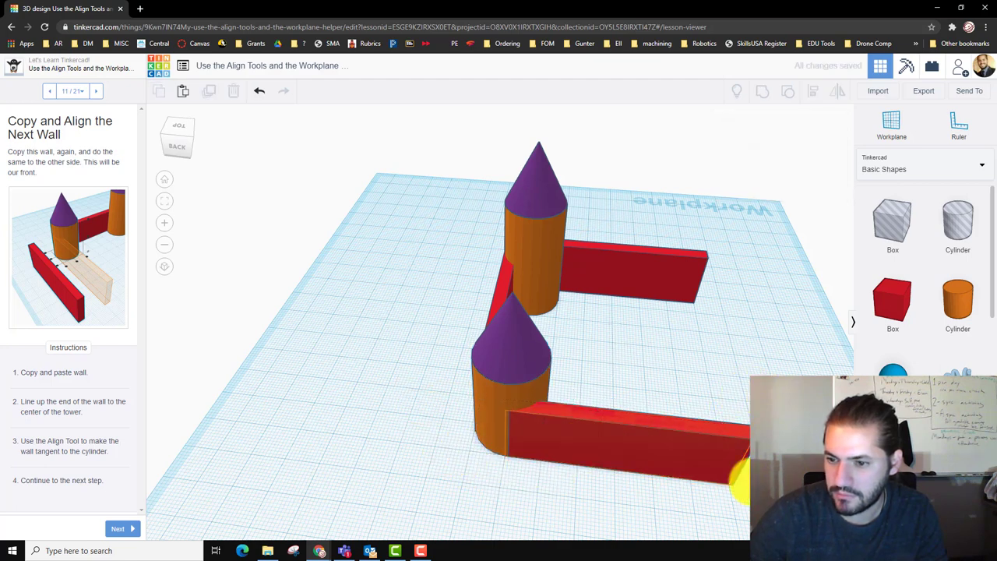
Step: Nudge the front red wall slightly left and check the castle walls
right_drag(735, 476, 747, 434)
click(728, 442)
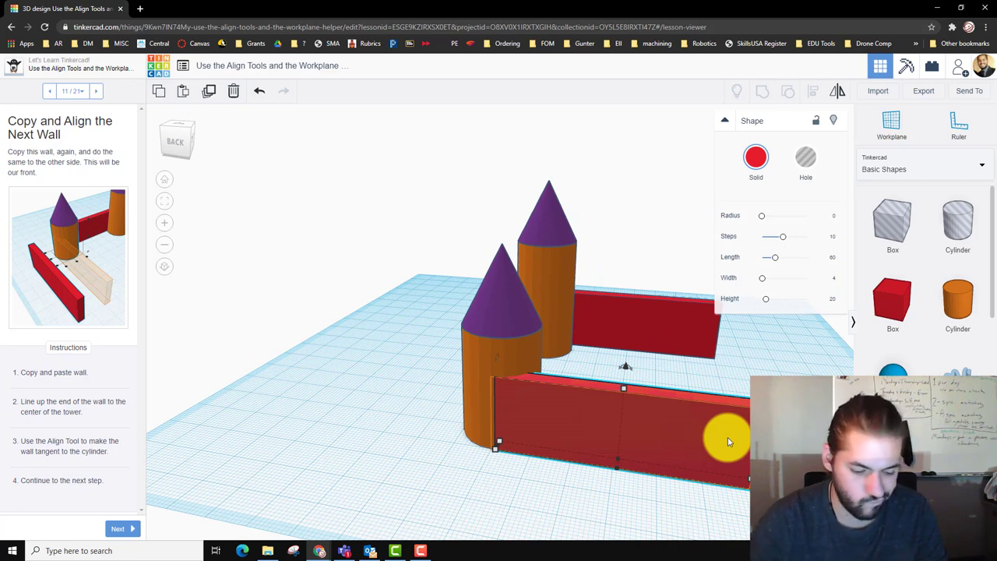
key(Left)
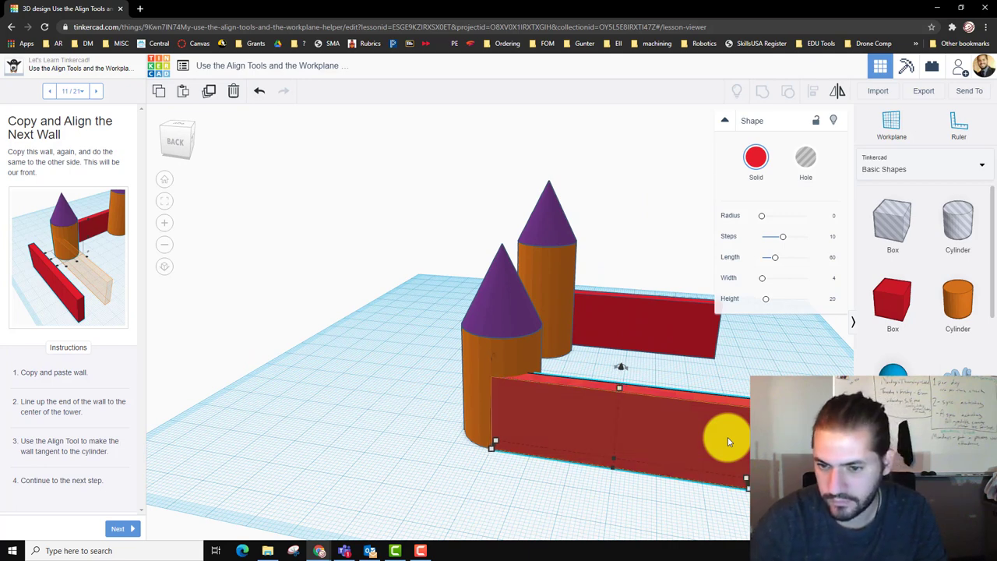
click(405, 468)
right_drag(574, 493, 445, 492)
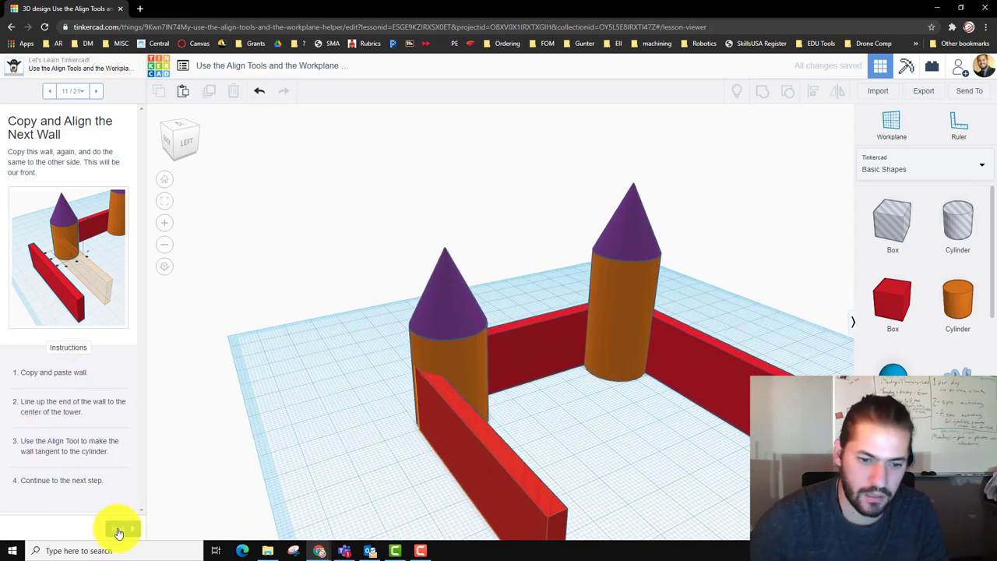
Step: On the Grouping Items step, group both towers and the red wall into one shape
click(117, 528)
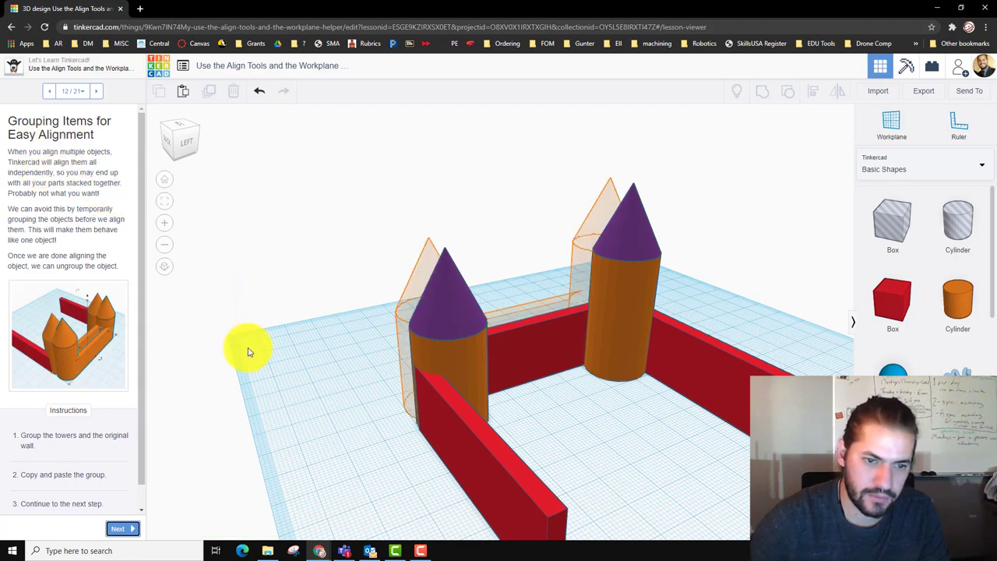
right_drag(254, 363, 623, 359)
right_drag(702, 393, 348, 284)
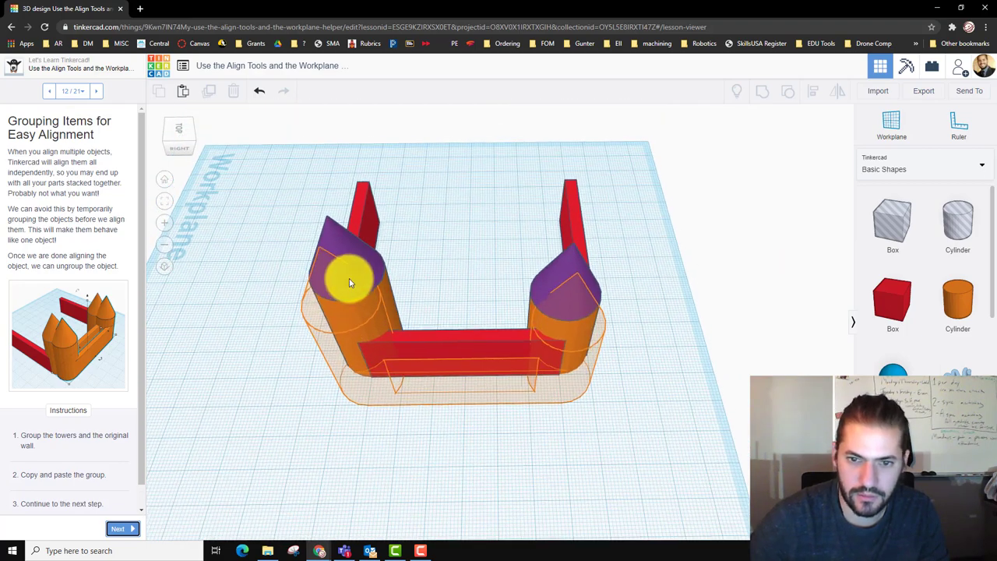
click(349, 278)
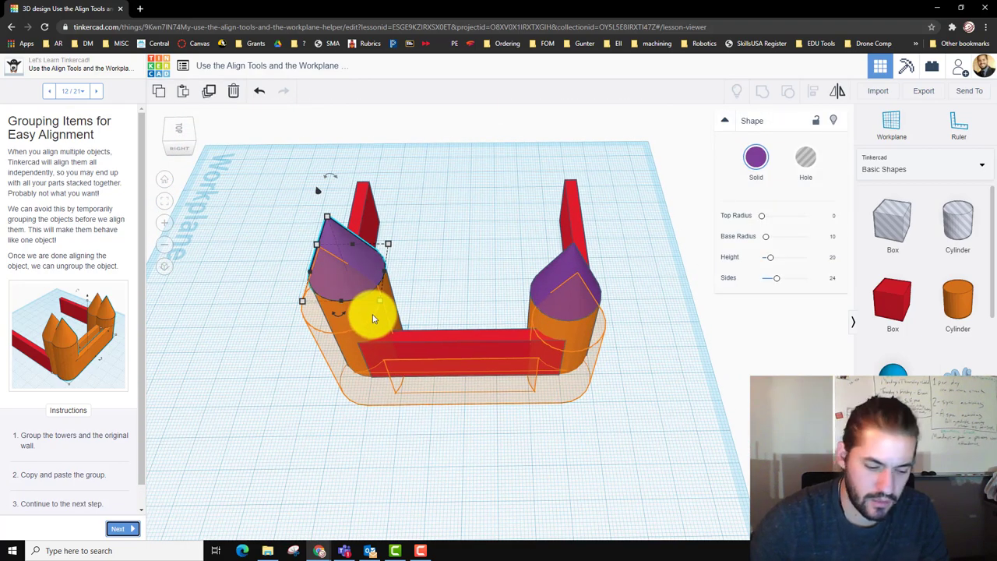
shift+click(359, 324)
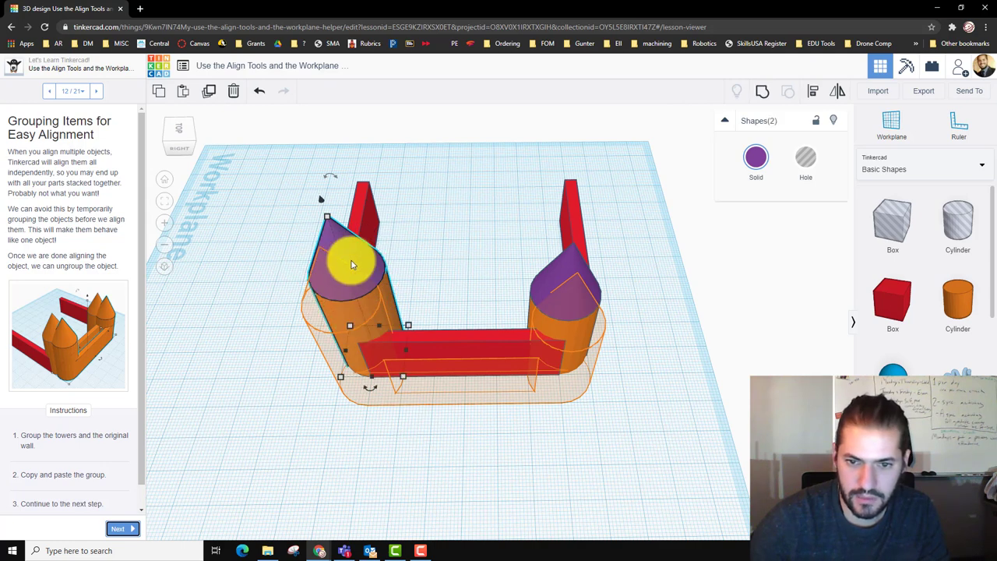
shift+click(477, 347)
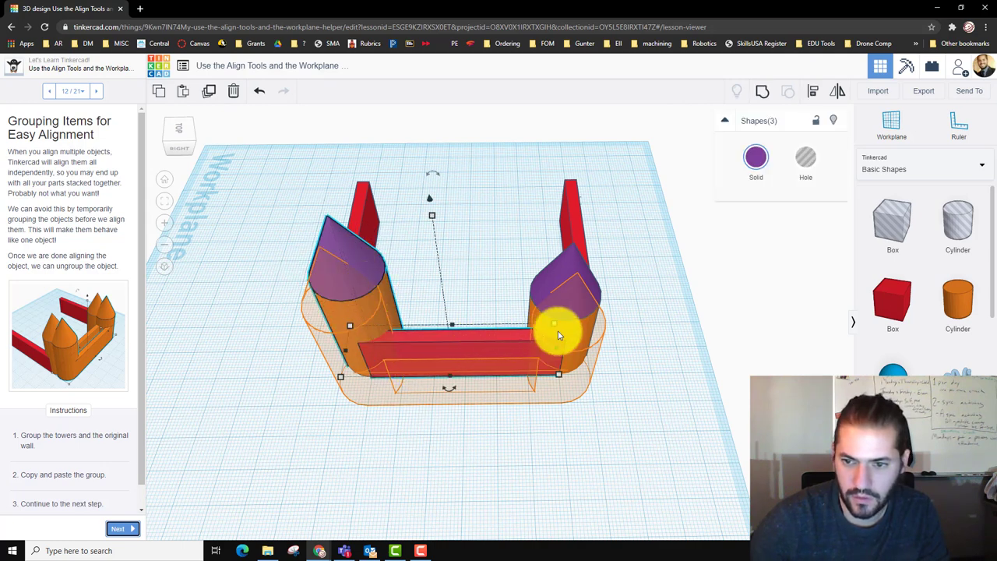
shift+click(576, 296)
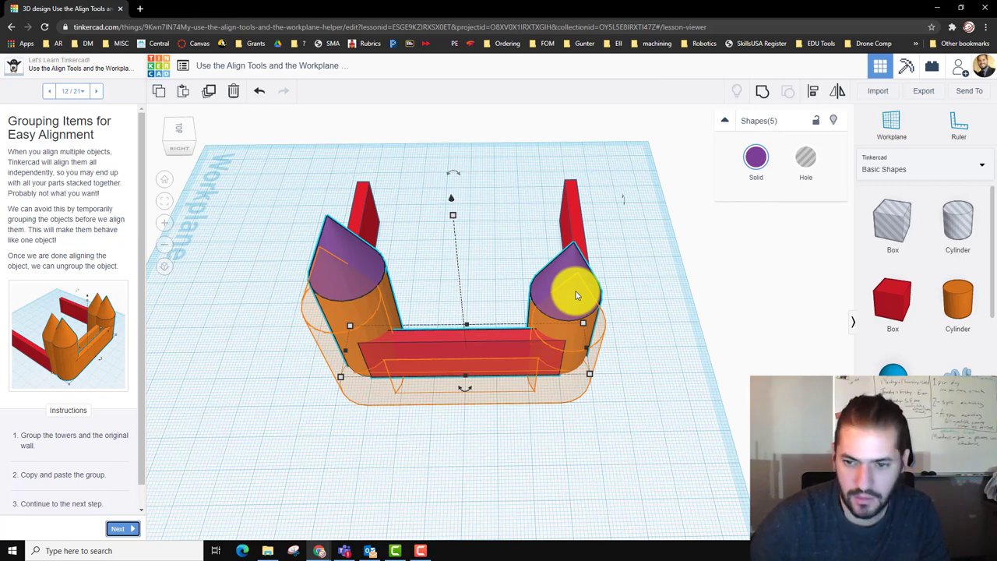
click(761, 93)
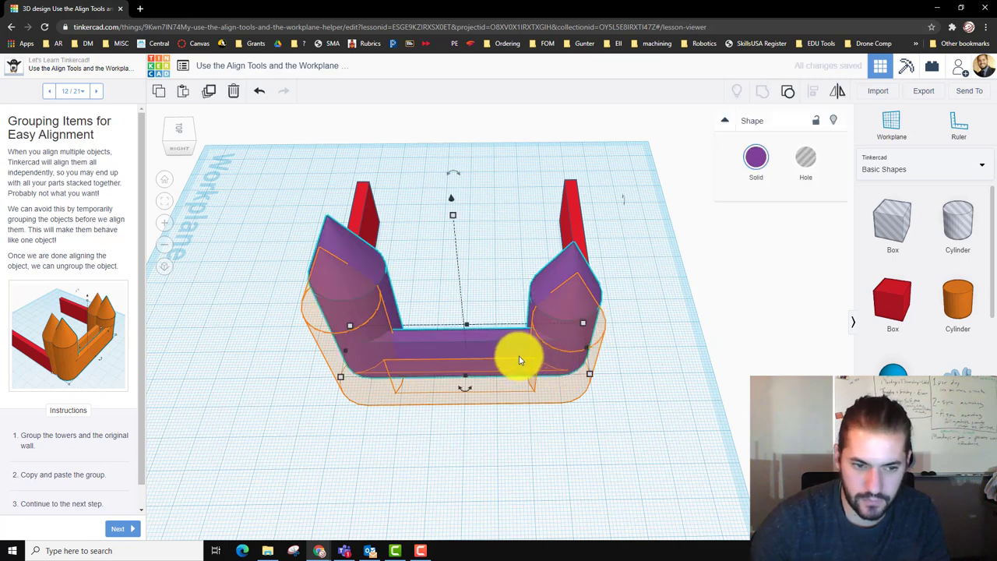
Step: Copy and paste the purple group, moving the copy back over the original
key(ctrl+c)
key(ctrl+v)
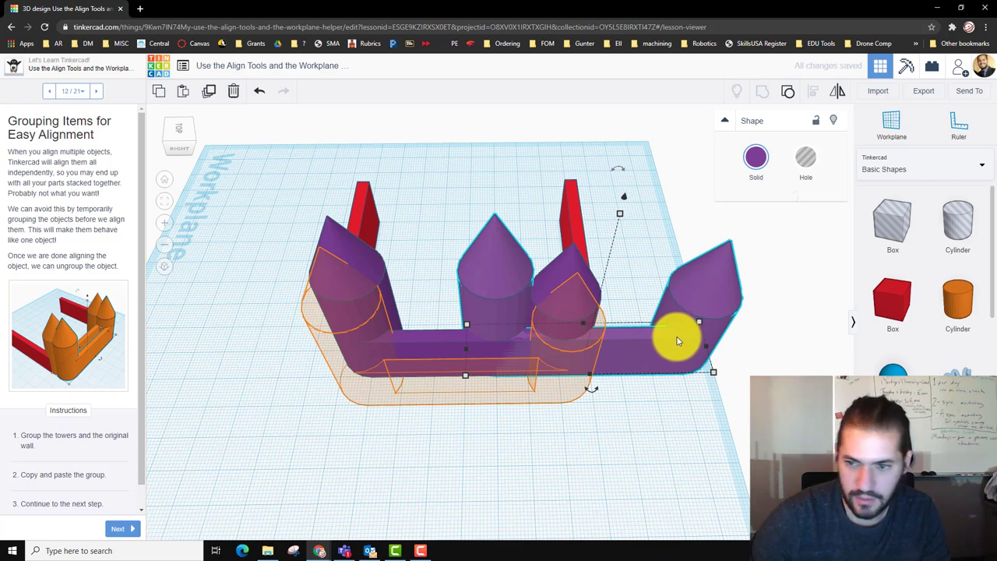
drag(677, 340, 544, 372)
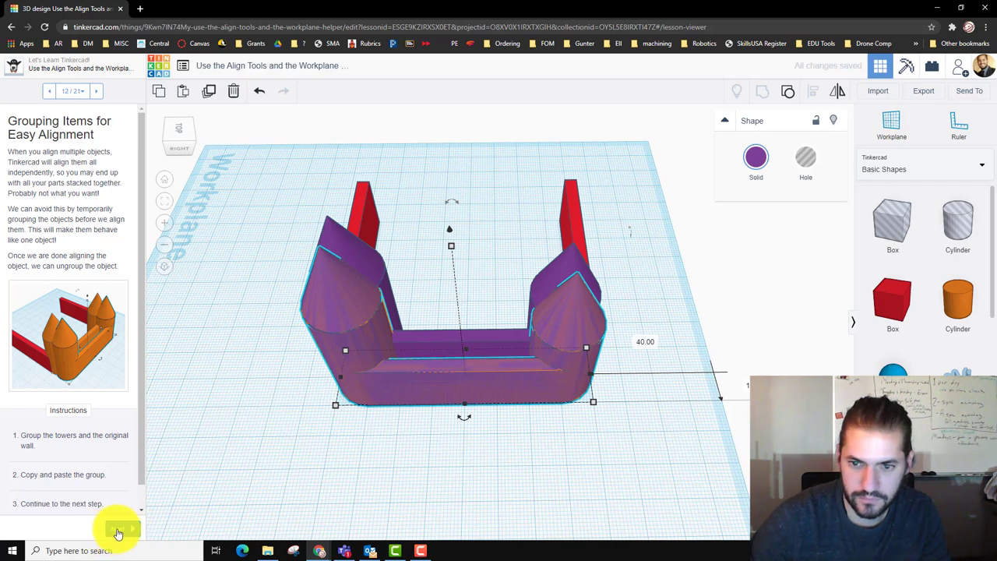
Step: On the Mirroring step, mirror the copied purple group across its width
click(118, 533)
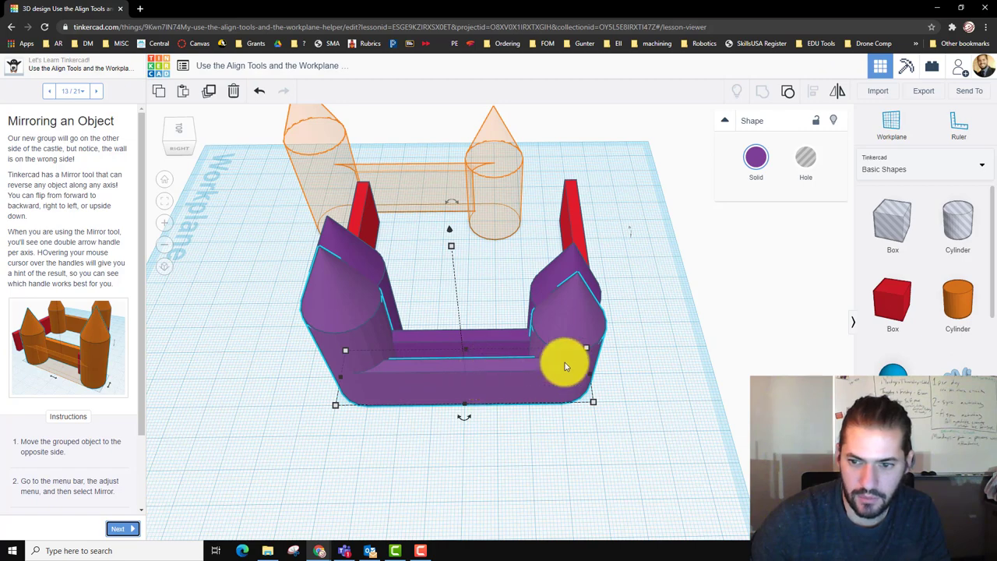
right_drag(632, 423, 480, 401)
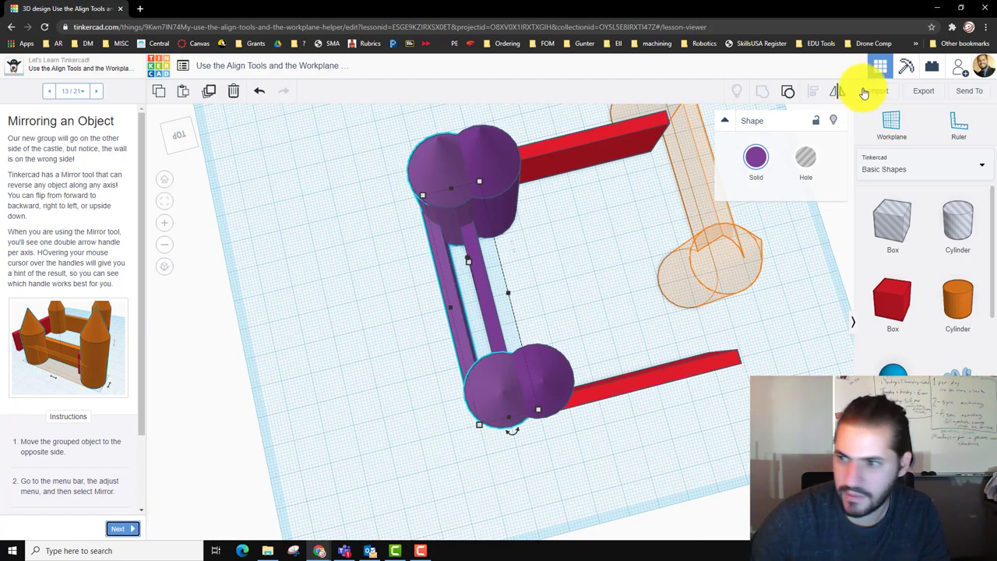
click(837, 92)
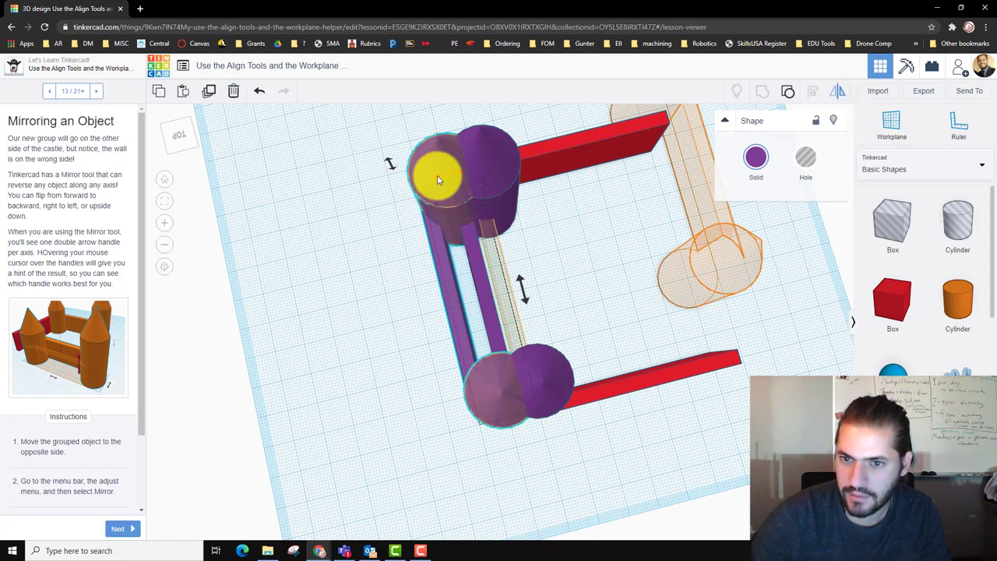
click(436, 178)
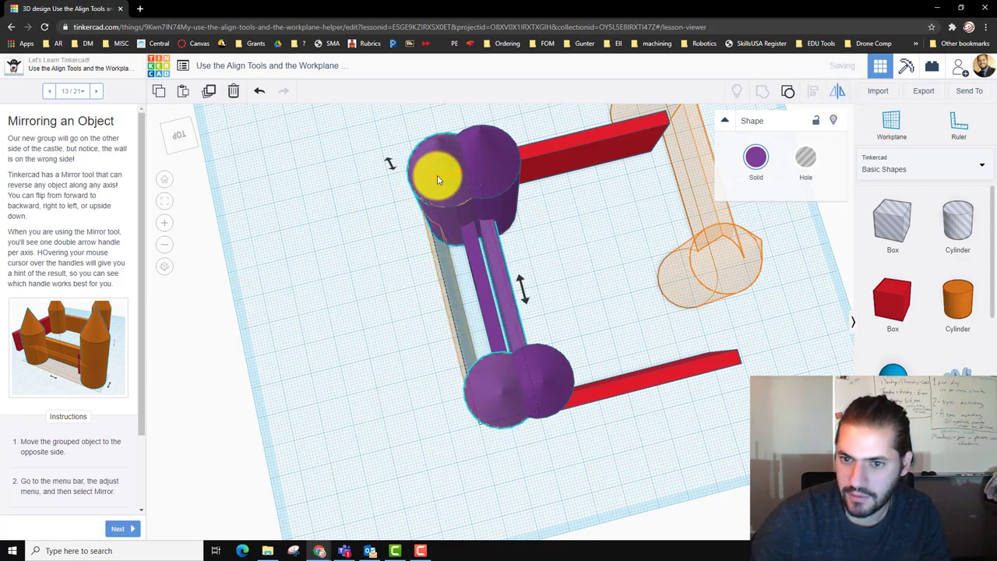
click(440, 376)
Step: Move the mirrored group to the castle's opposite side and advance to 'Aligning a Grouped Object'
drag(512, 396, 763, 250)
click(449, 327)
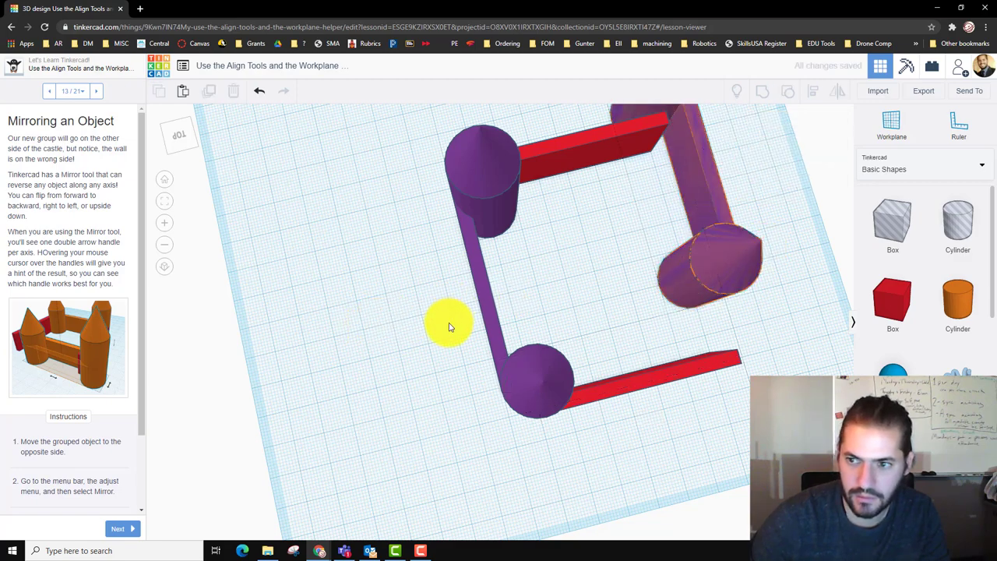
right_drag(449, 328, 415, 309)
scroll(415, 310, down, 3)
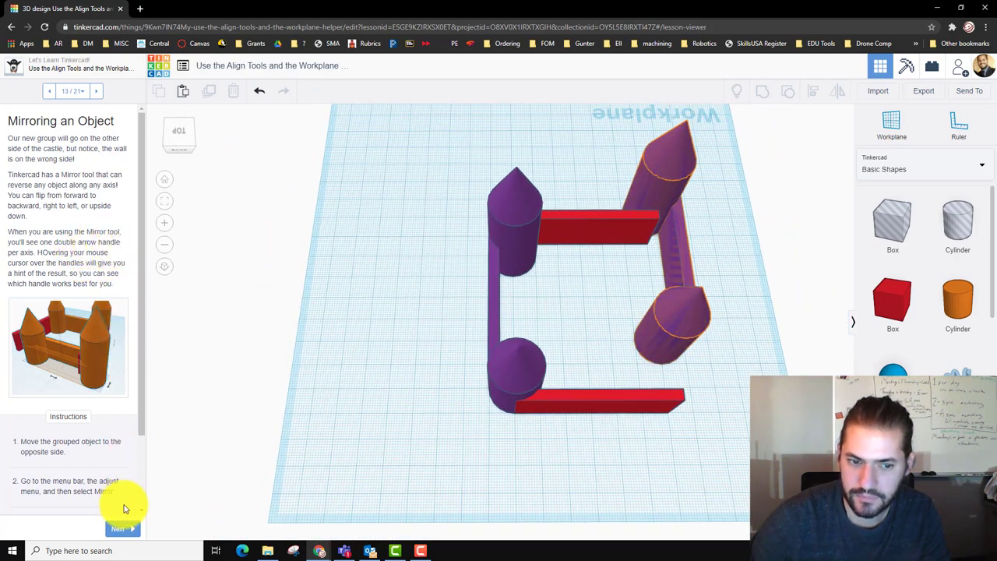
click(123, 531)
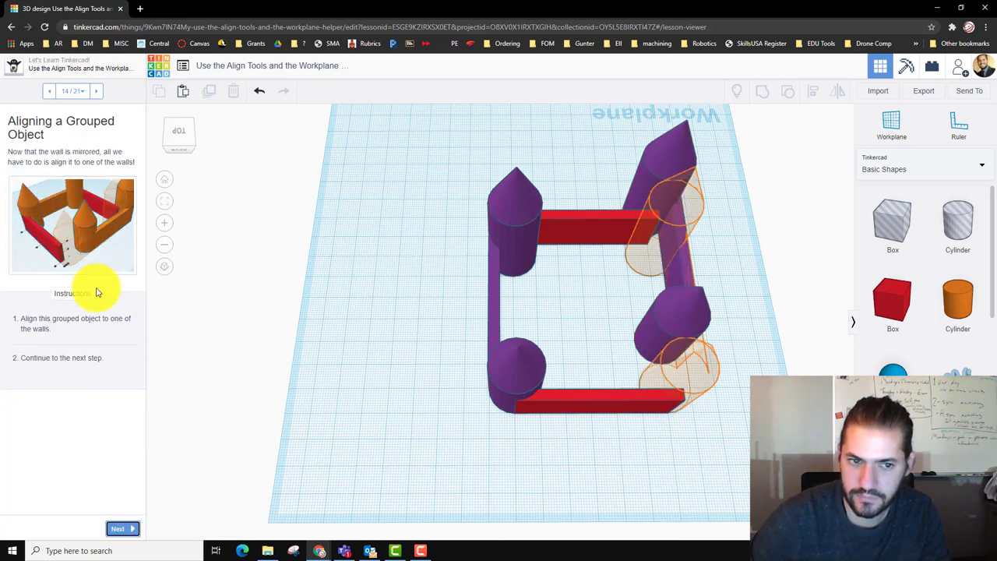
Step: Align the U-shaped tower group with the red wall at left edges and fronts, then advance to step 15
right_drag(357, 400, 187, 363)
scroll(385, 336, down, 6)
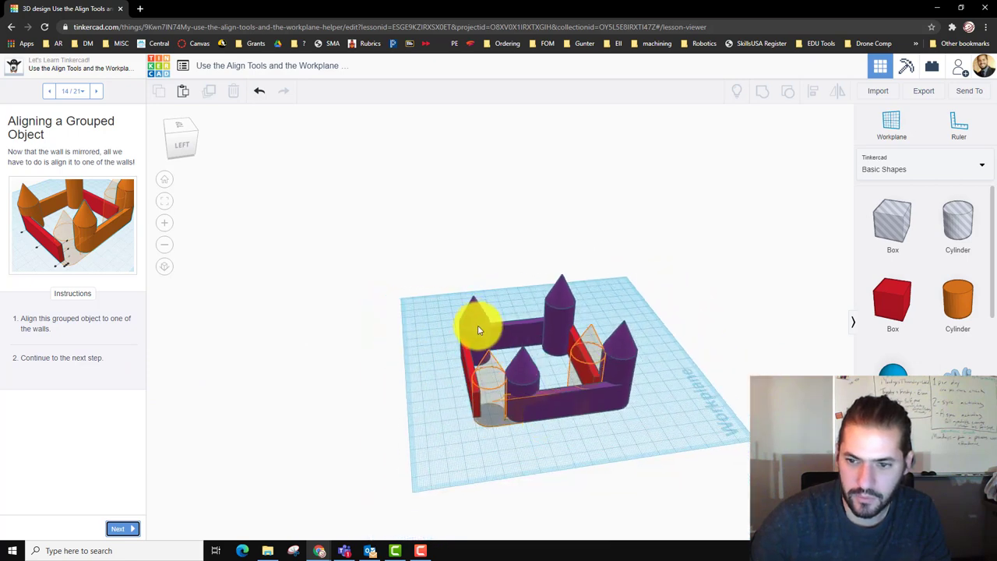
click(522, 380)
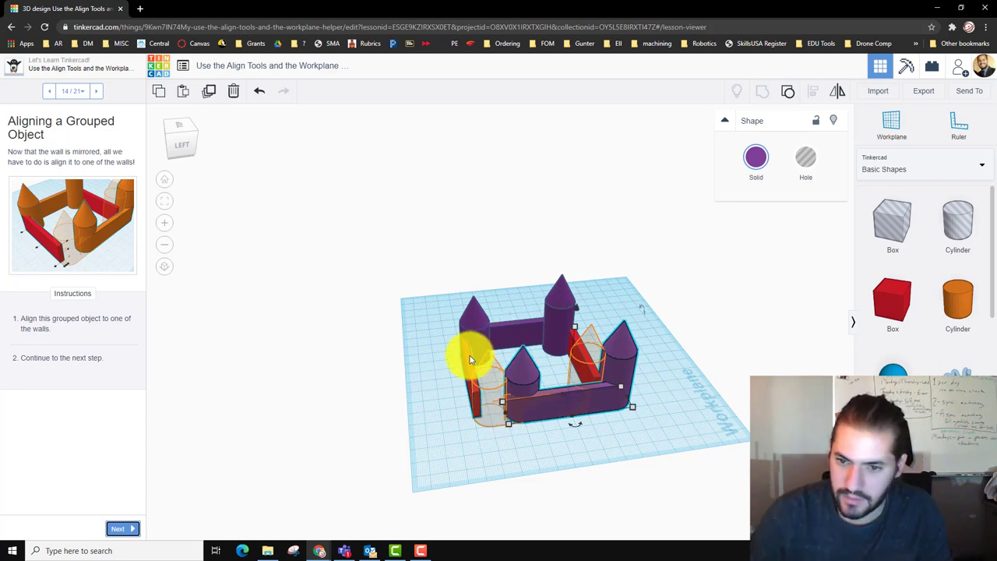
shift+click(569, 383)
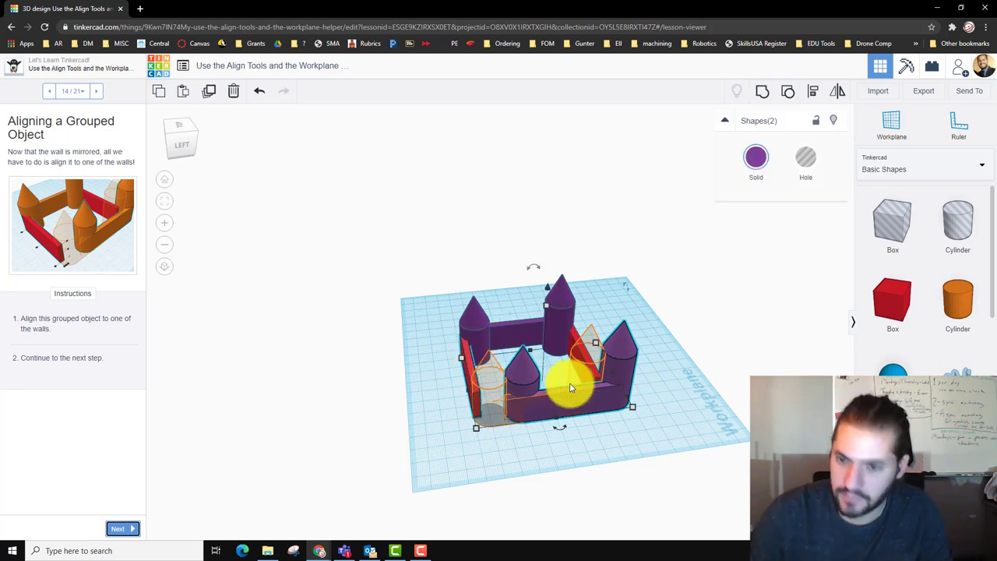
click(814, 93)
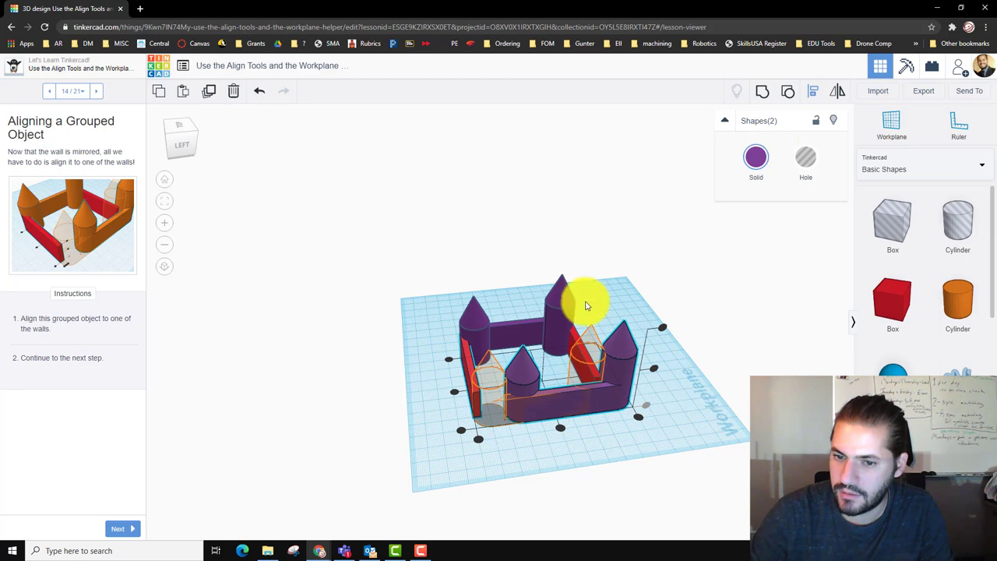
click(450, 360)
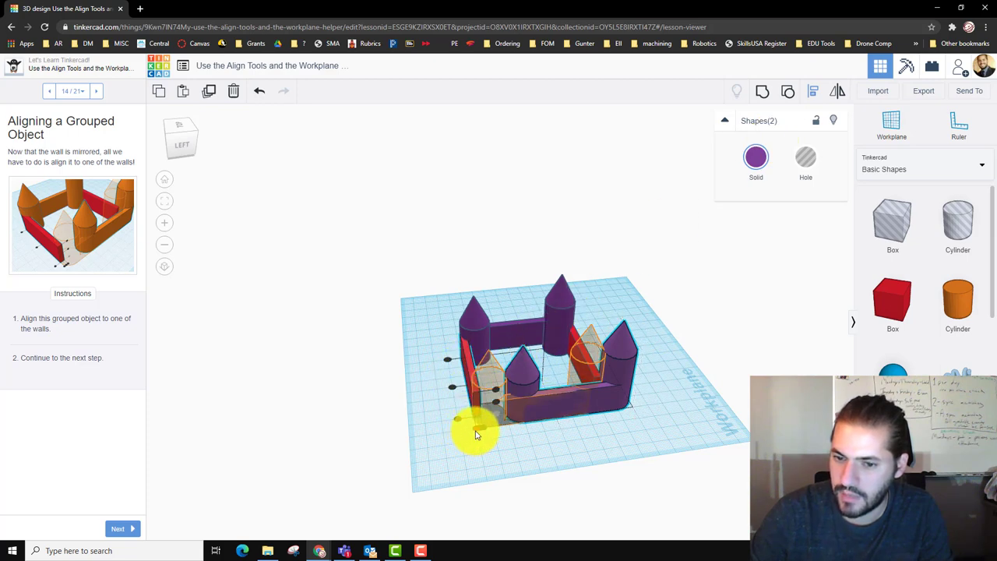
click(476, 431)
click(432, 466)
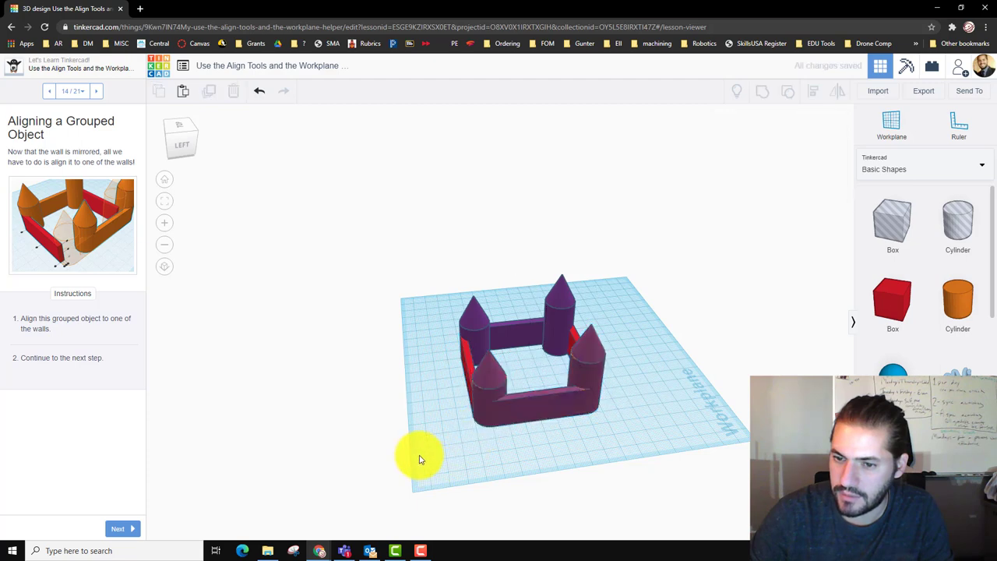
click(127, 528)
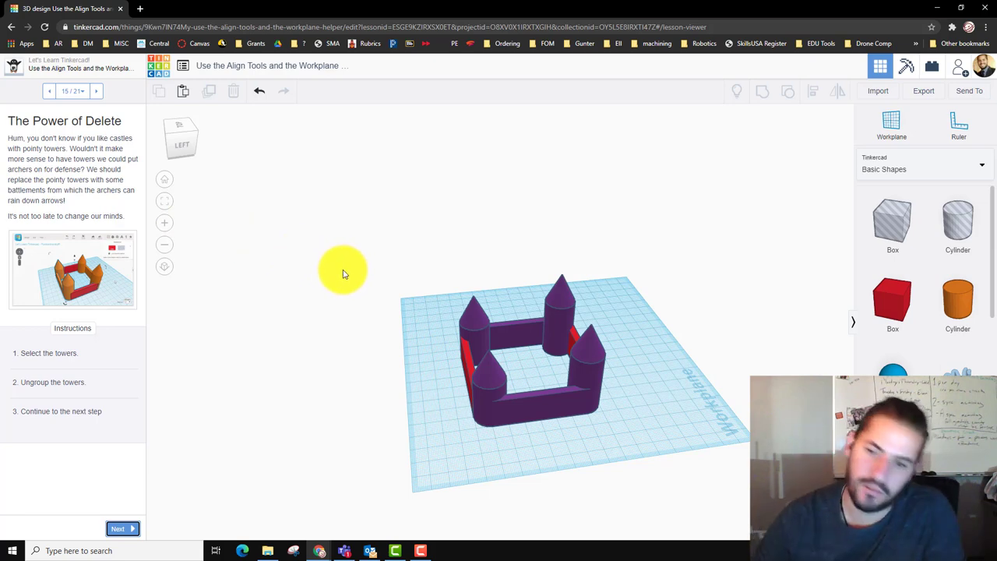
Step: Ungroup the selected castle towers into cylinders and cones, then continue to 'Deleting the Points'
right_drag(356, 338, 565, 390)
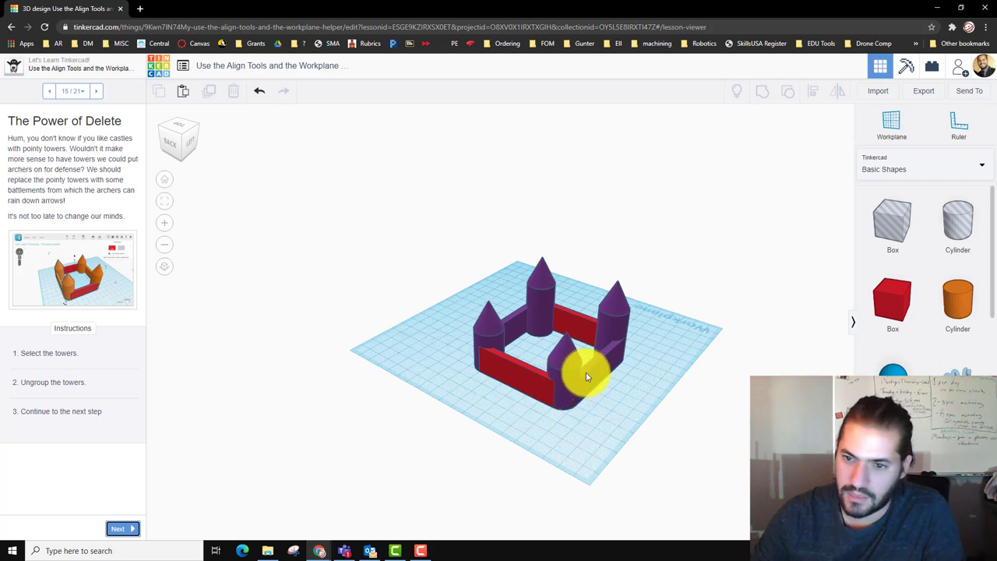
click(582, 375)
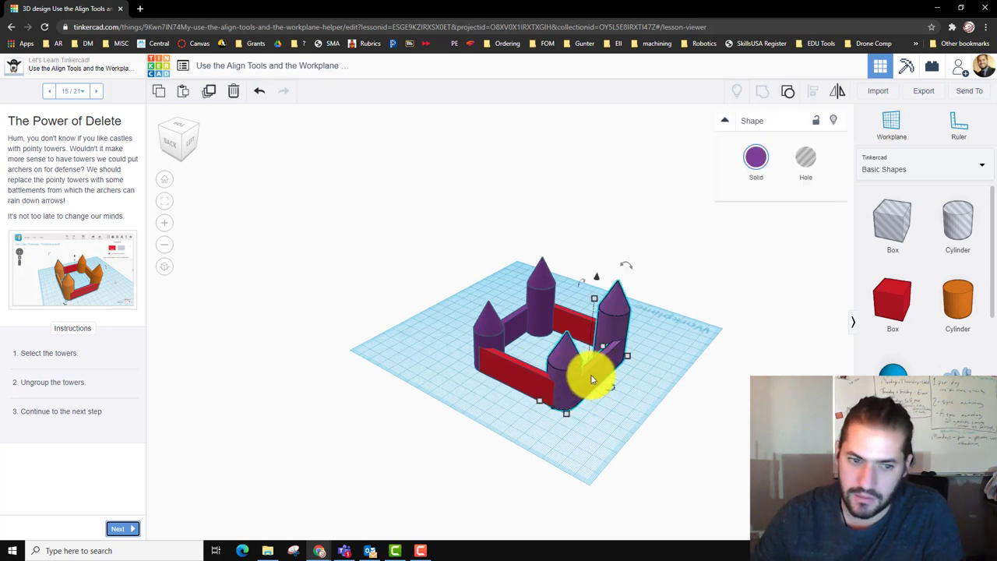
shift+click(519, 321)
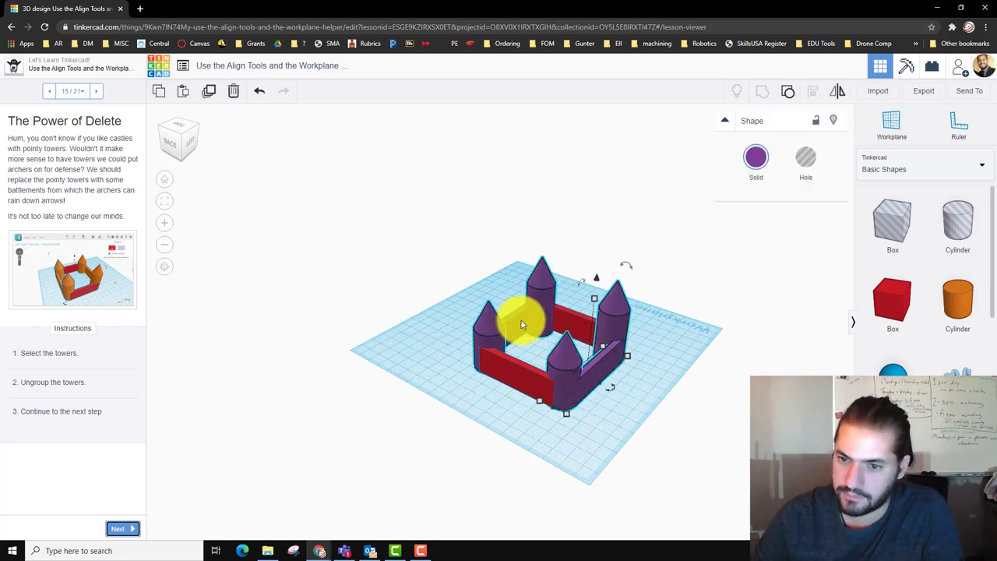
click(787, 93)
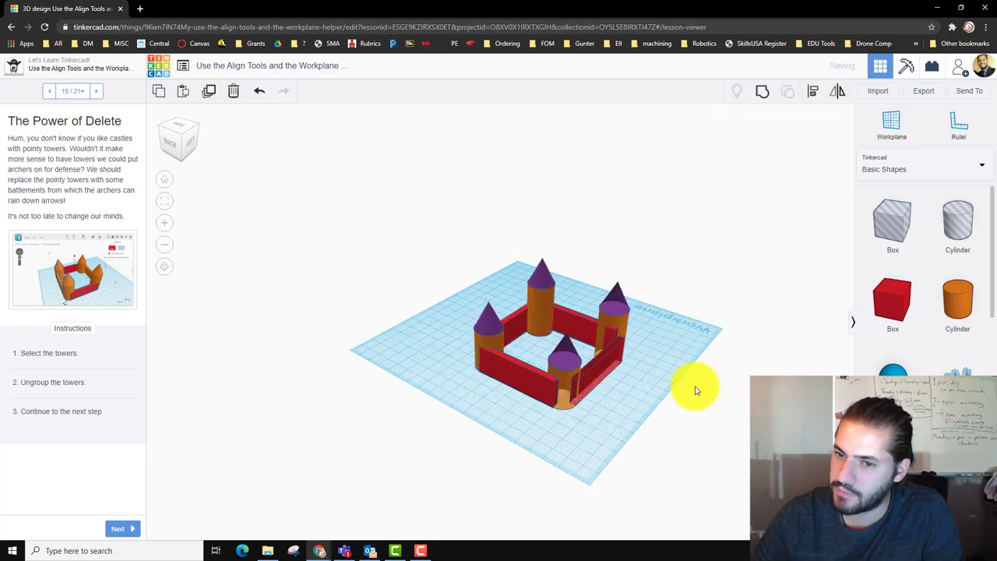
click(133, 523)
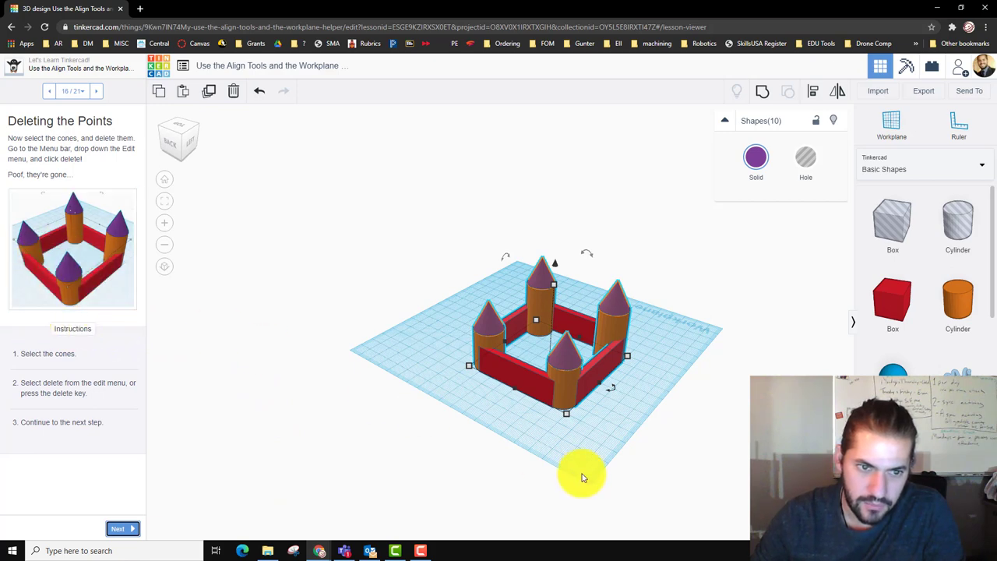
Step: Delete the right rear, front and left front purple cones, then advance the lesson to step 17
click(696, 332)
click(621, 303)
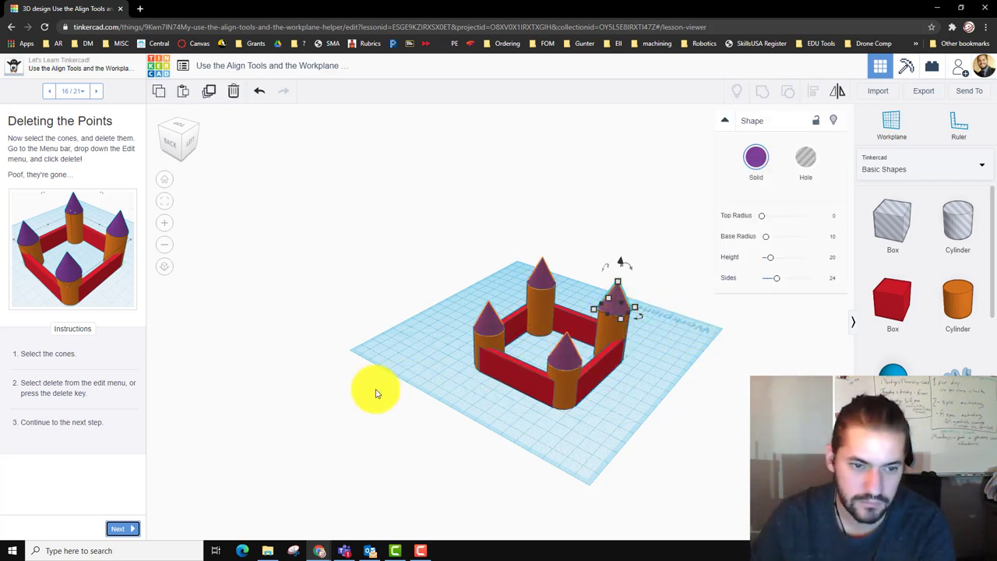
key(Delete)
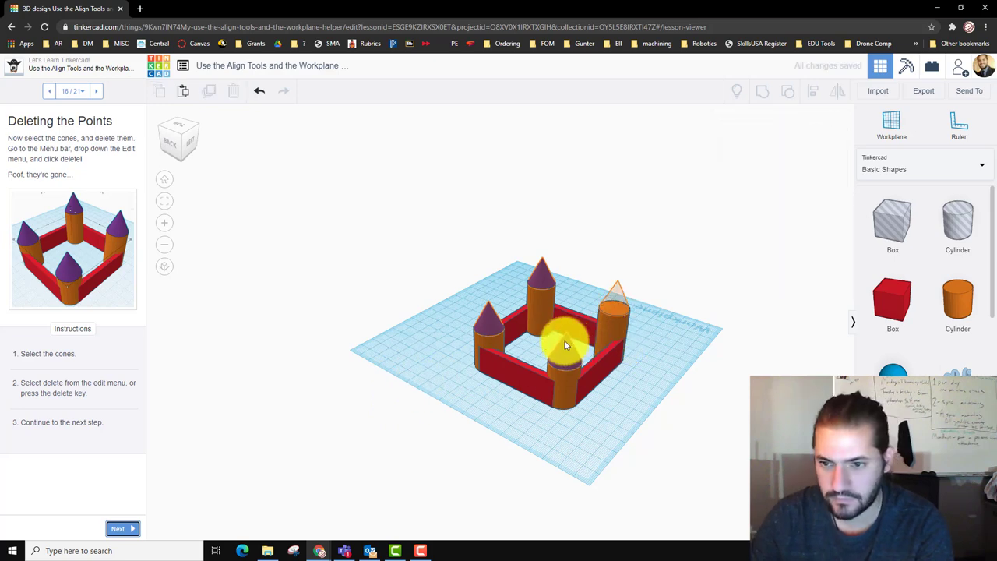
click(562, 342)
key(Delete)
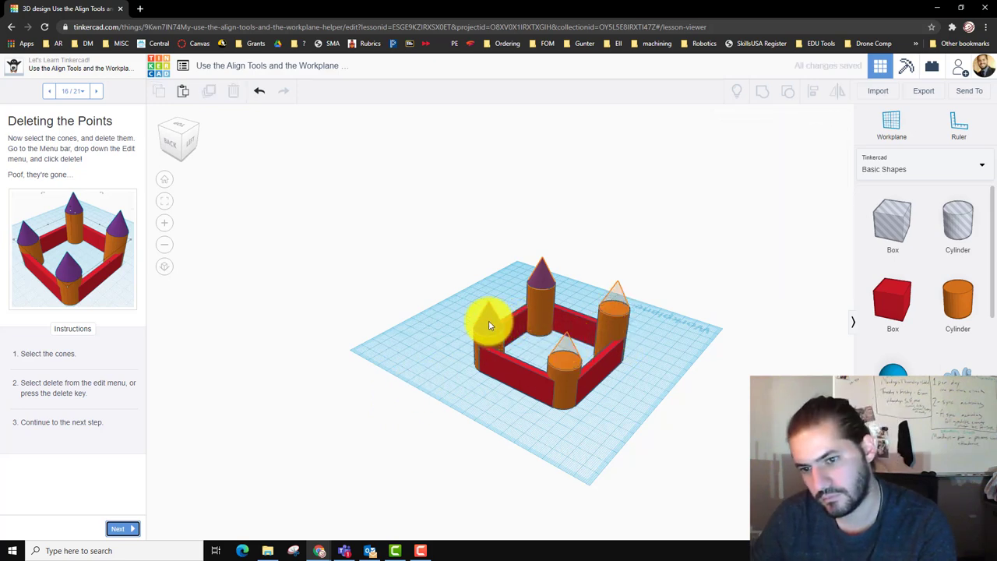
click(489, 325)
key(Delete)
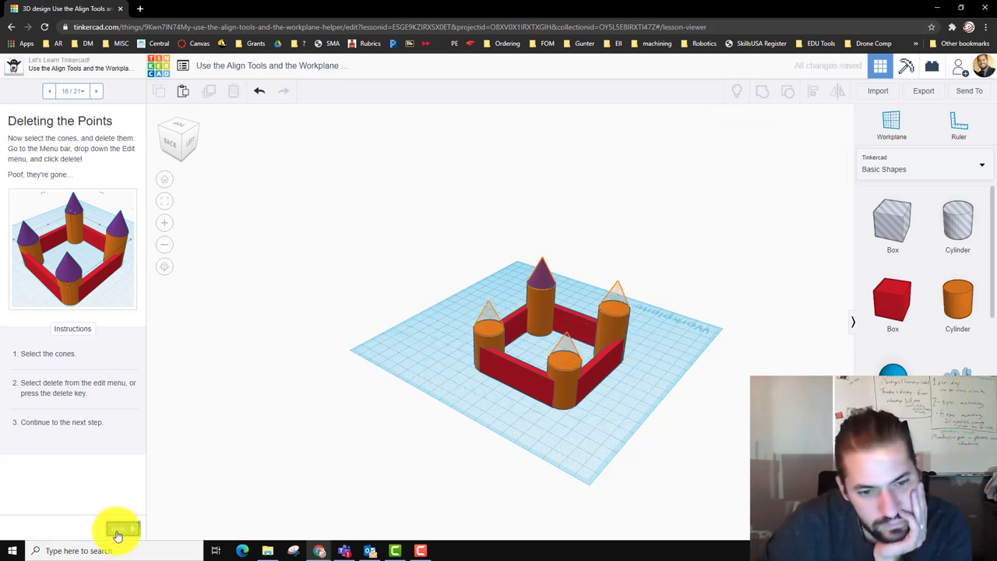
click(119, 531)
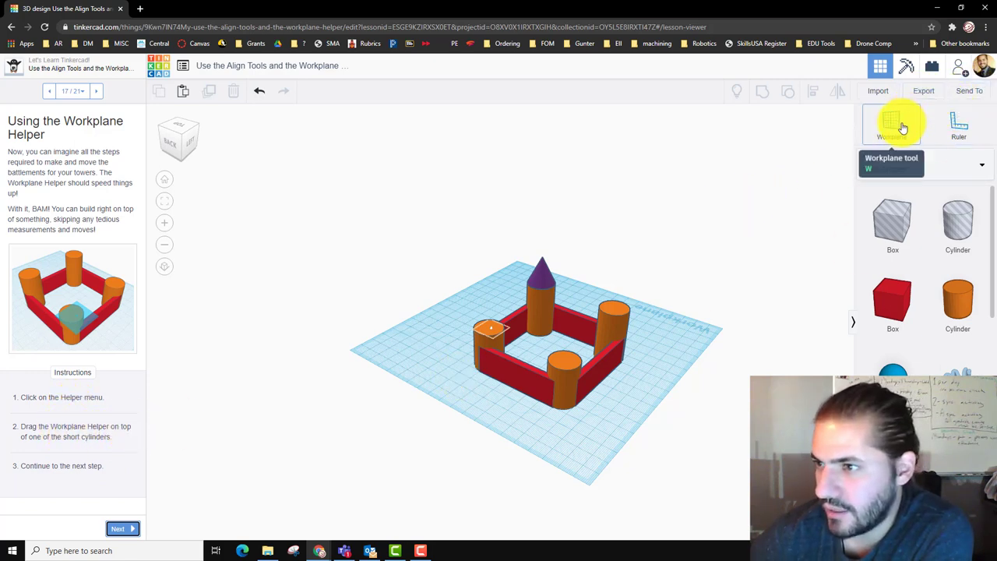
Step: Place the workplane on top of the back-left short cylinder and advance to lesson step 18
drag(902, 127, 566, 366)
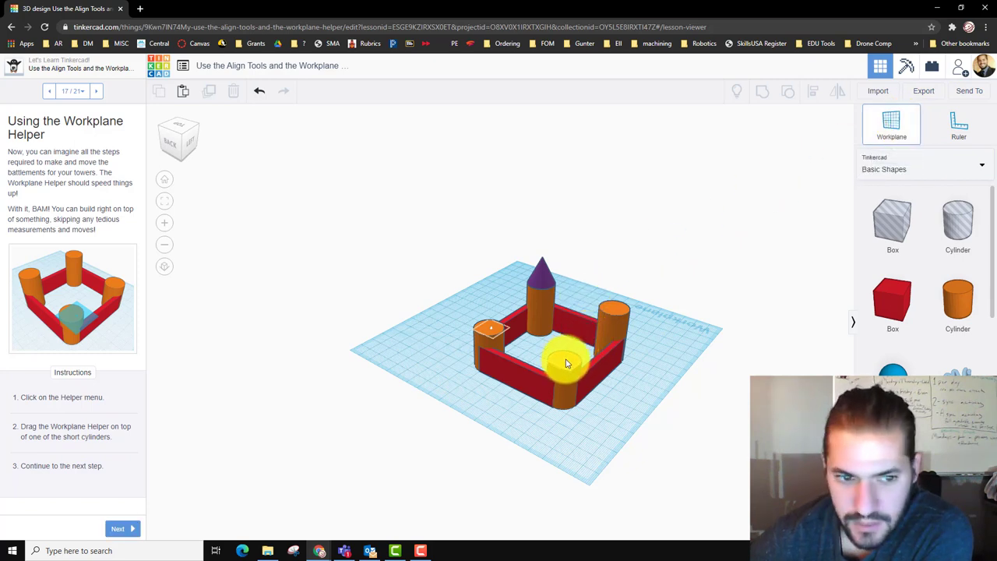
drag(566, 363, 561, 355)
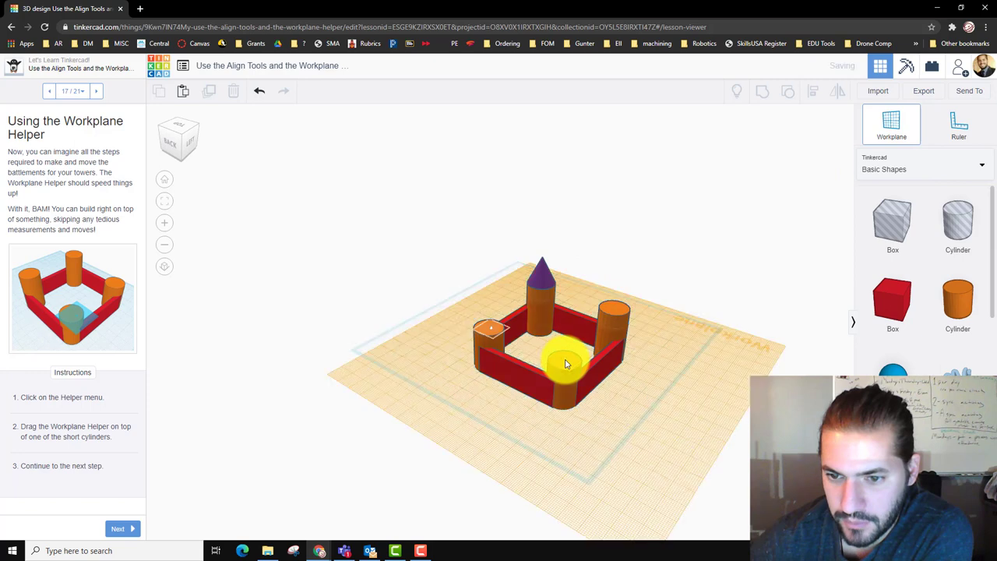
drag(899, 126, 511, 323)
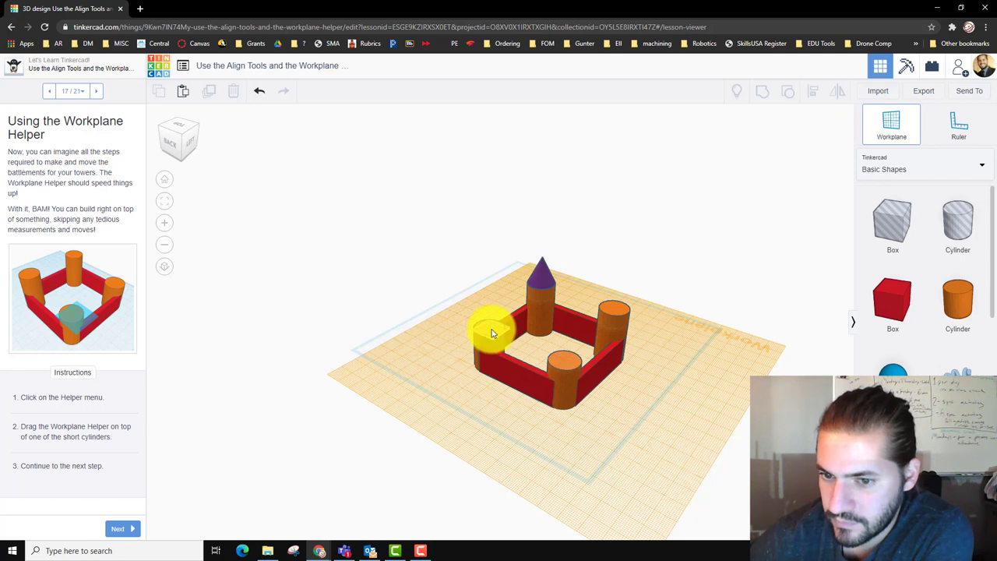
drag(492, 333, 491, 330)
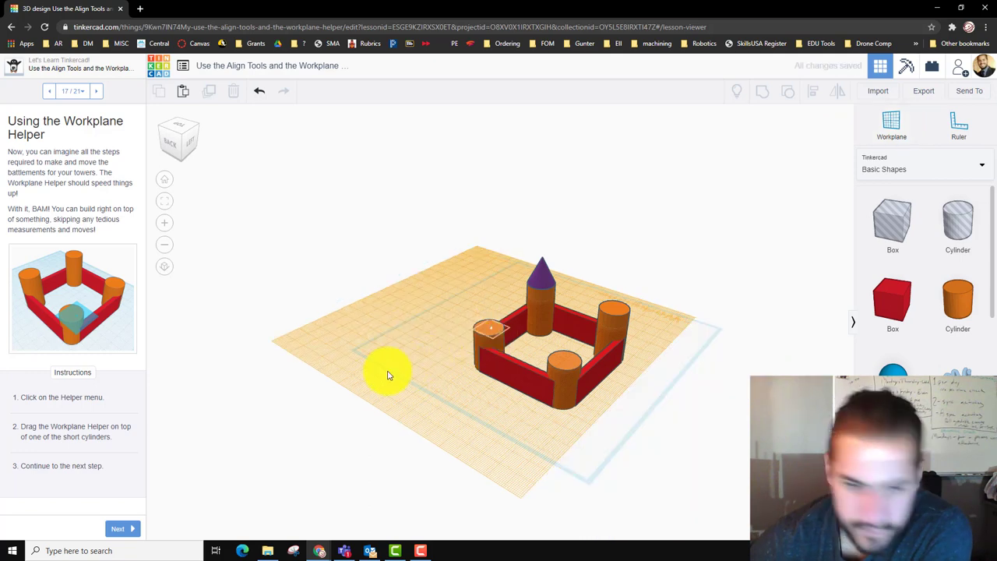
click(117, 529)
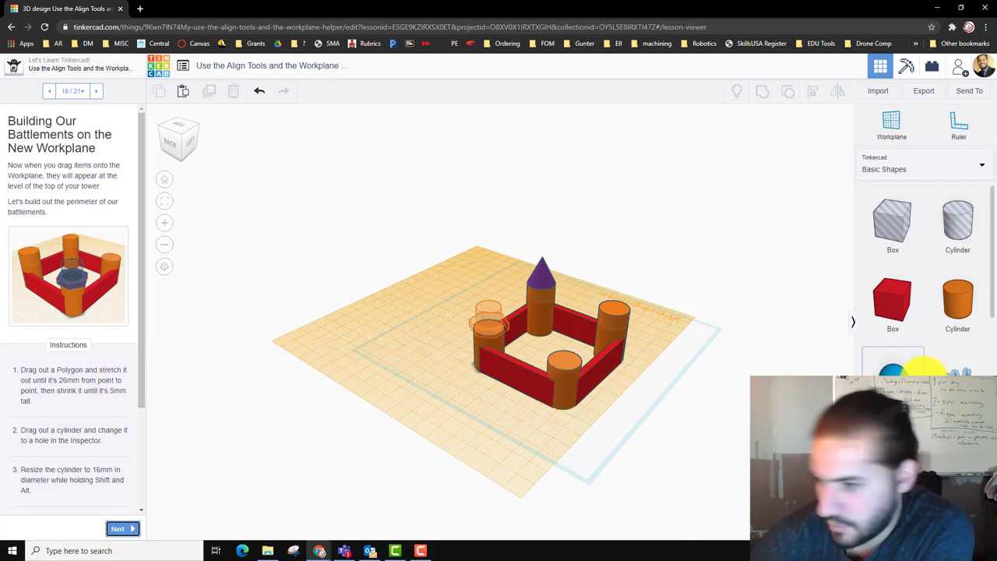
Step: Drop a blue polygon on the raised workplane, set it to 6 sides, enlarge it and move it toward the left tower
scroll(924, 342, down, 2)
scroll(958, 257, down, 3)
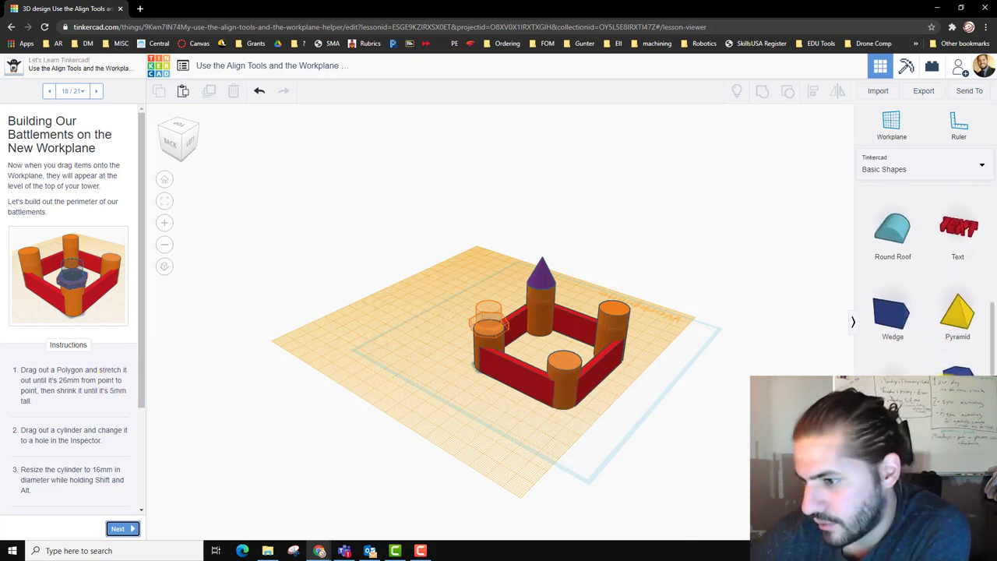
drag(957, 368, 501, 315)
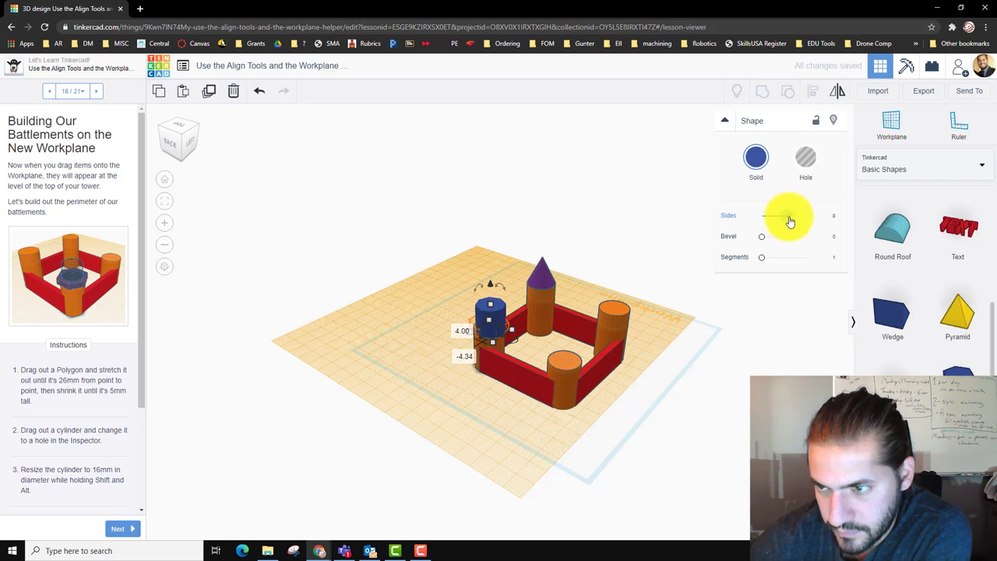
drag(788, 222, 782, 222)
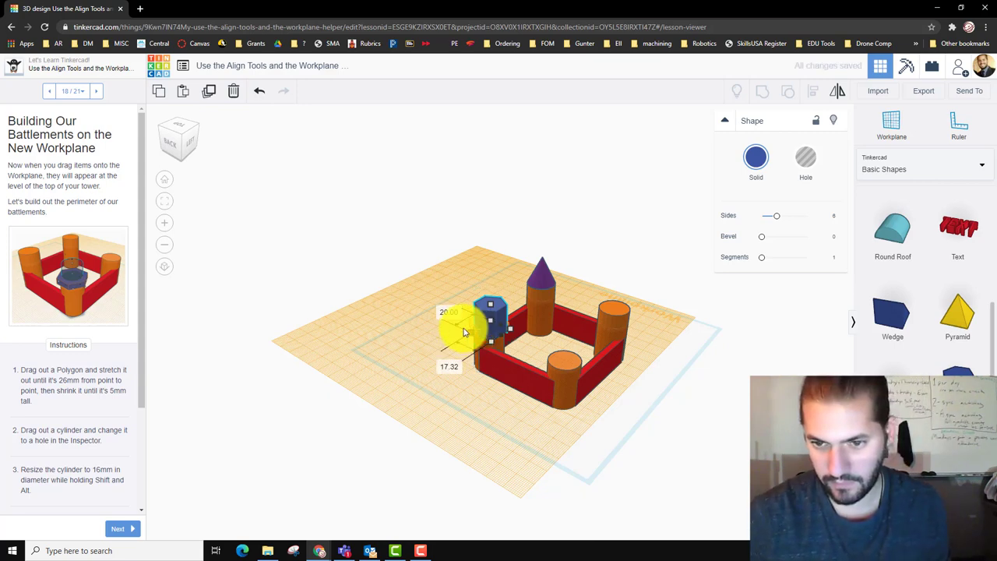
drag(463, 332, 485, 329)
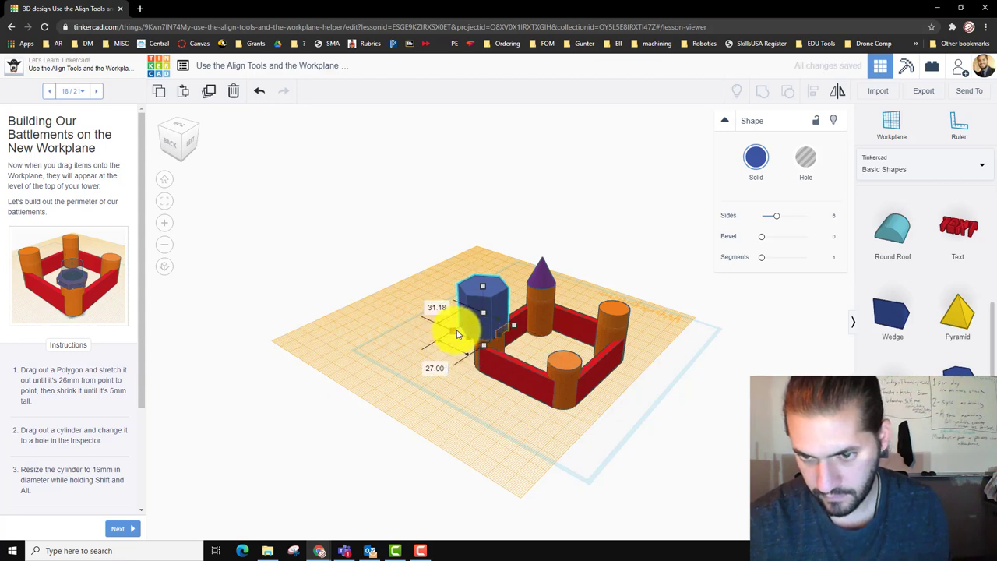
drag(458, 334, 463, 334)
mouse_move(527, 436)
right_down()
mouse_move(384, 426)
mouse_move(385, 472)
mouse_move(393, 465)
right_up()
Step: Move the blue hexagon onto the top-left tower and resize it to 26.00 mm across
click(462, 335)
drag(473, 319, 473, 321)
scroll(505, 378, up, 5)
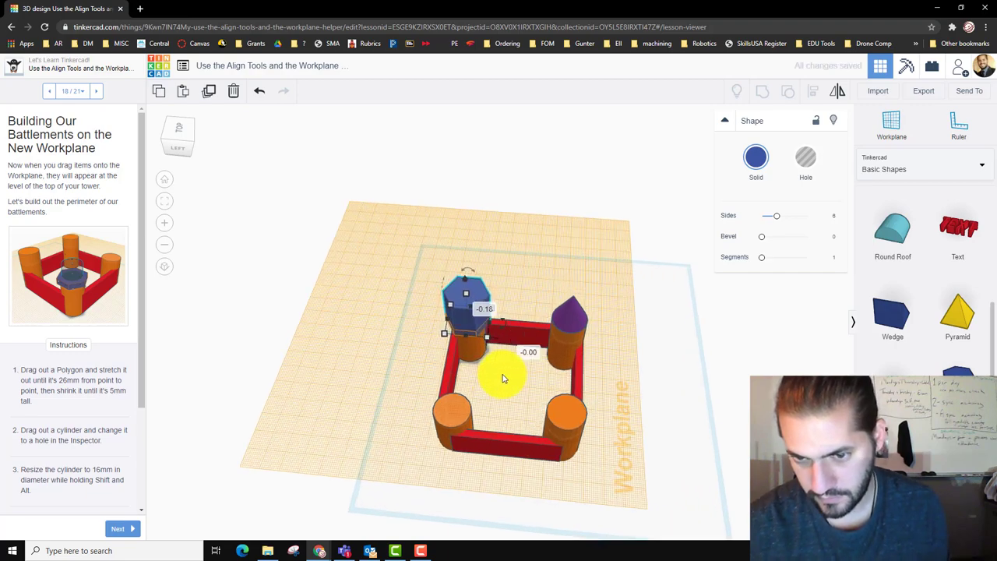
scroll(502, 390, up, 2)
mouse_move(507, 390)
right_down()
mouse_move(528, 379)
mouse_move(314, 340)
mouse_move(369, 379)
mouse_move(639, 381)
mouse_move(601, 340)
right_up()
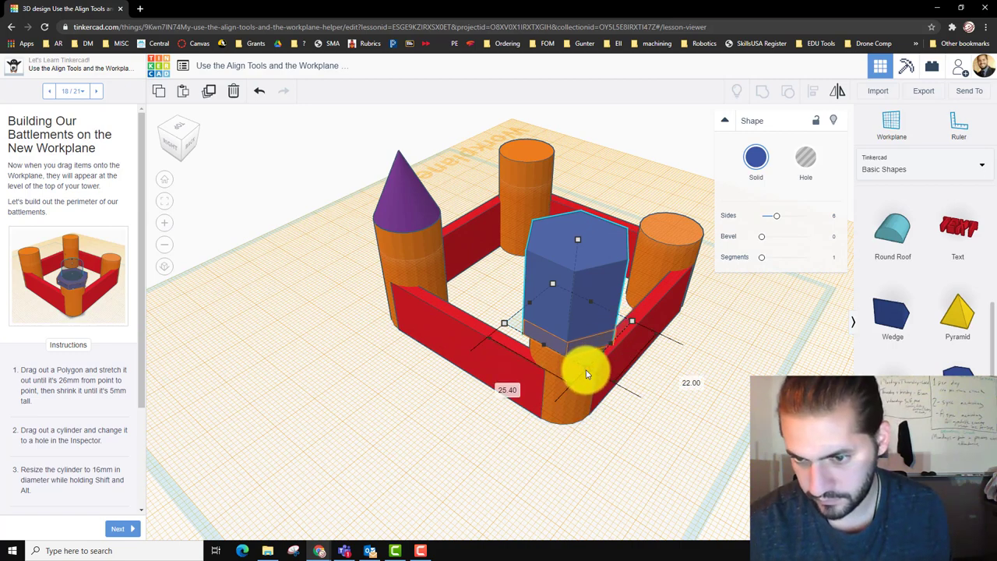
drag(585, 374, 588, 375)
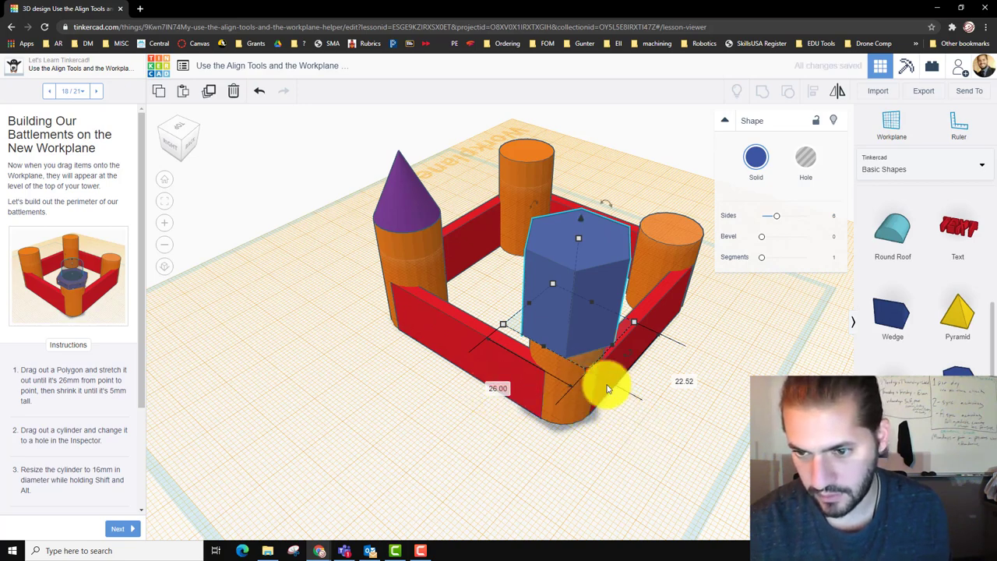
Step: Nudge the hexagon so it sits centred on top of the tower
key(Escape)
click(573, 339)
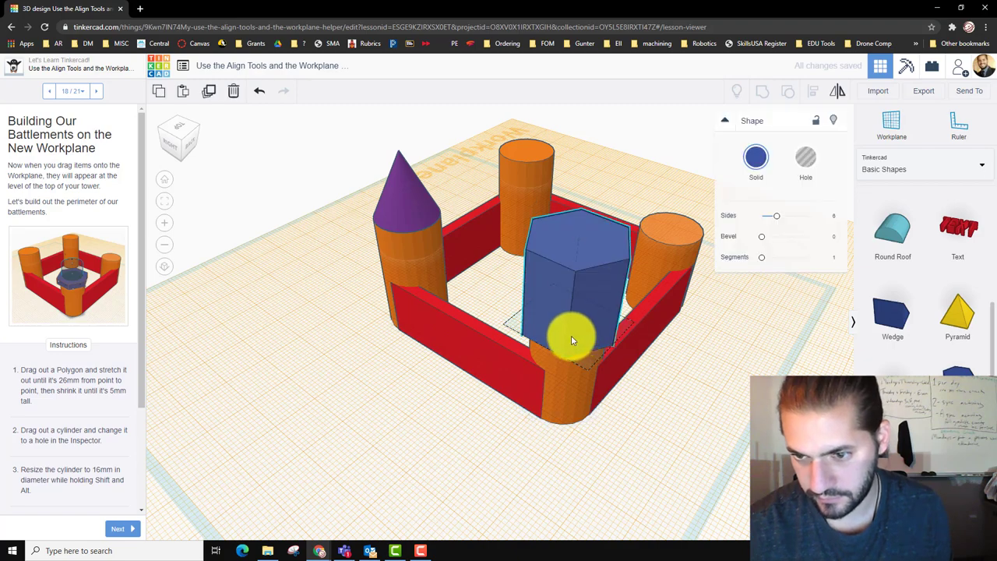
drag(571, 333, 574, 338)
click(690, 416)
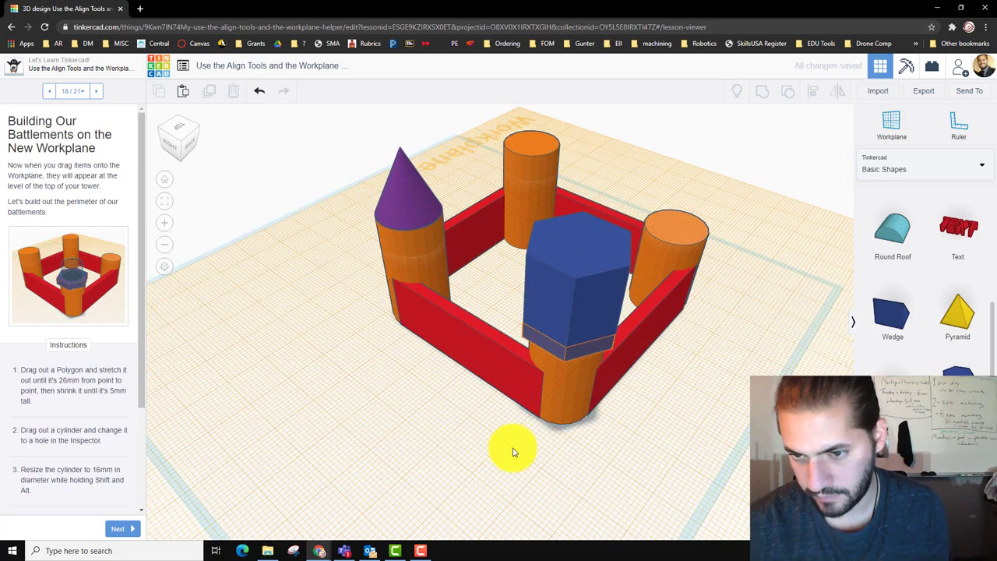
right_drag(508, 452, 436, 393)
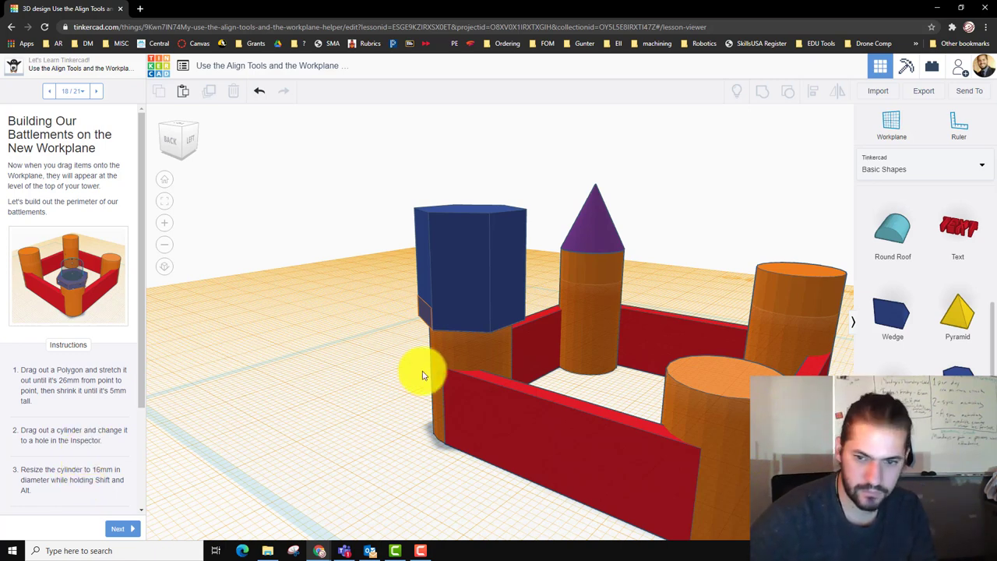
Step: Try scaling the tower cylinder under the hexagon to 16.00, then undo the resize
click(463, 358)
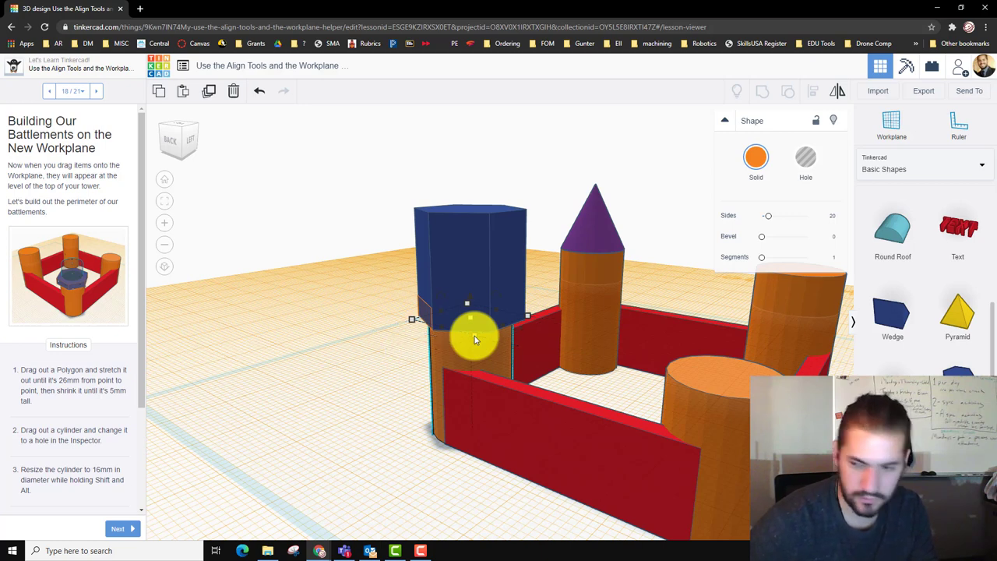
alt+shift+drag(474, 336, 472, 337)
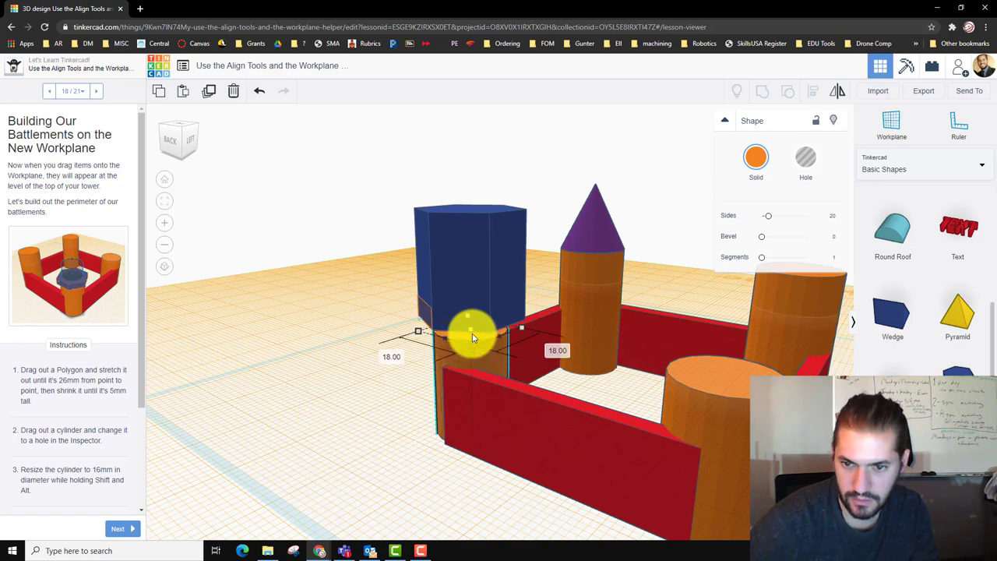
alt+shift+drag(471, 335, 471, 335)
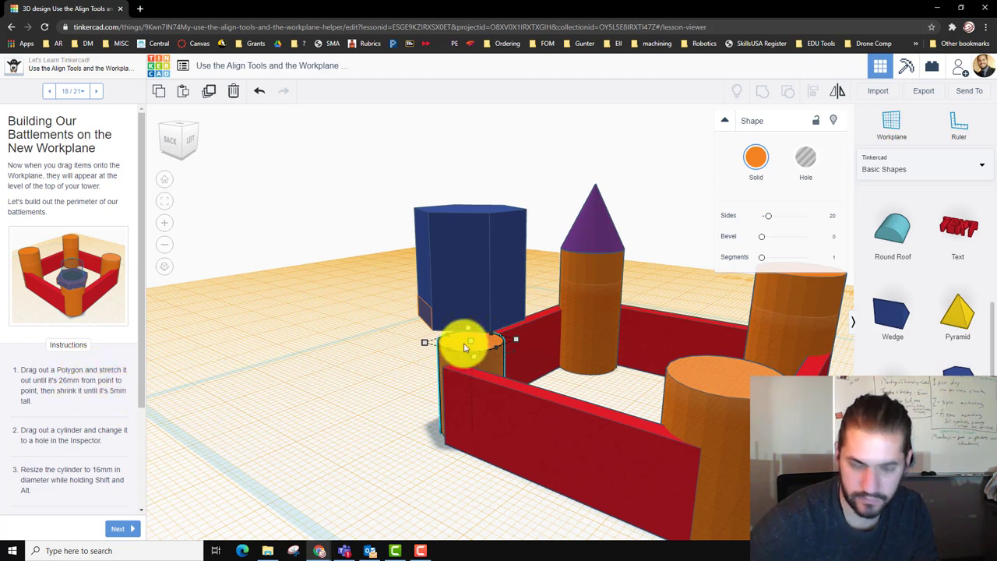
key(ctrl+z)
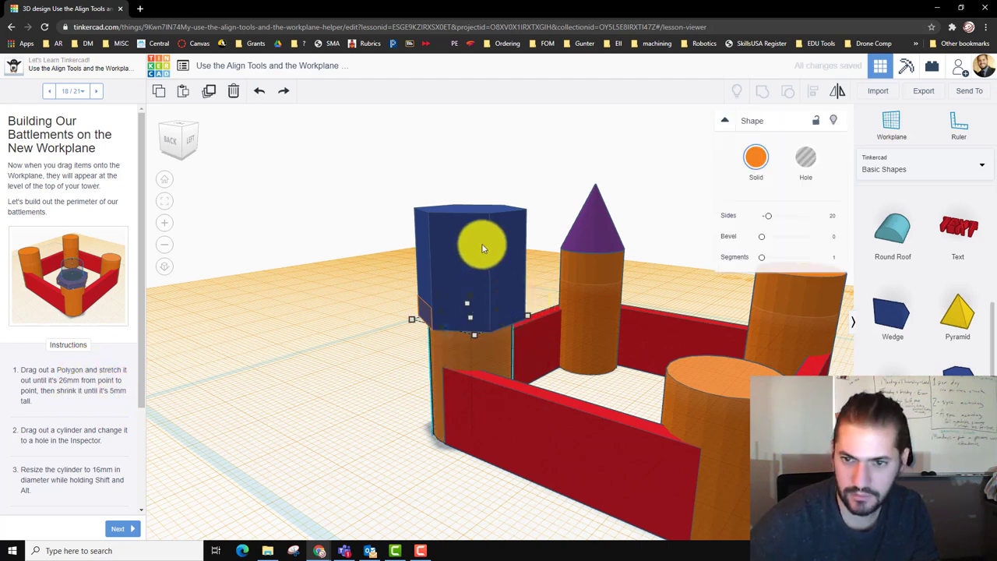
key(ctrl+z)
Step: Set the blue hexagon's height to 5 mm and select the tower beneath it
drag(463, 181, 471, 269)
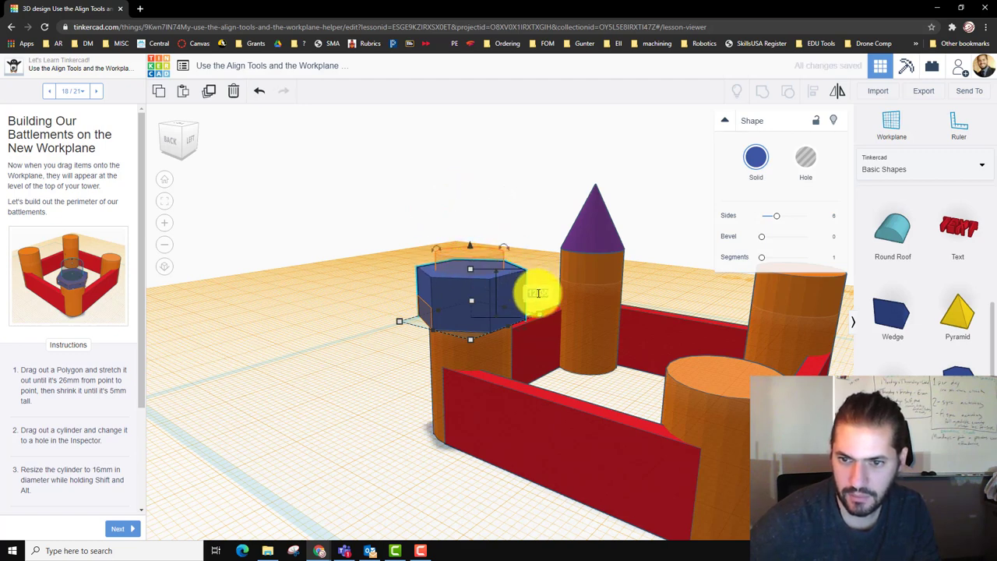
click(540, 292)
text(5)
key(Return)
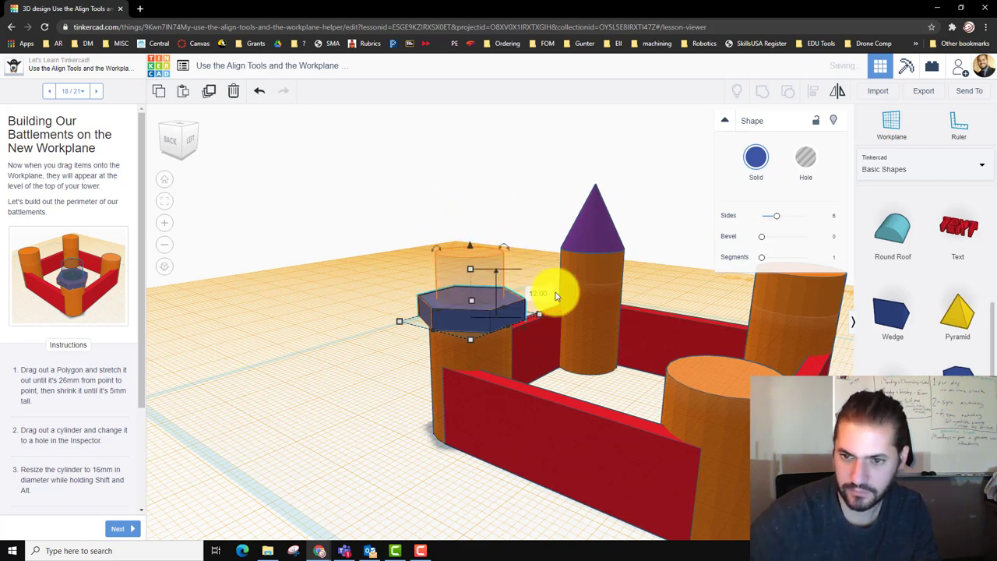
click(486, 352)
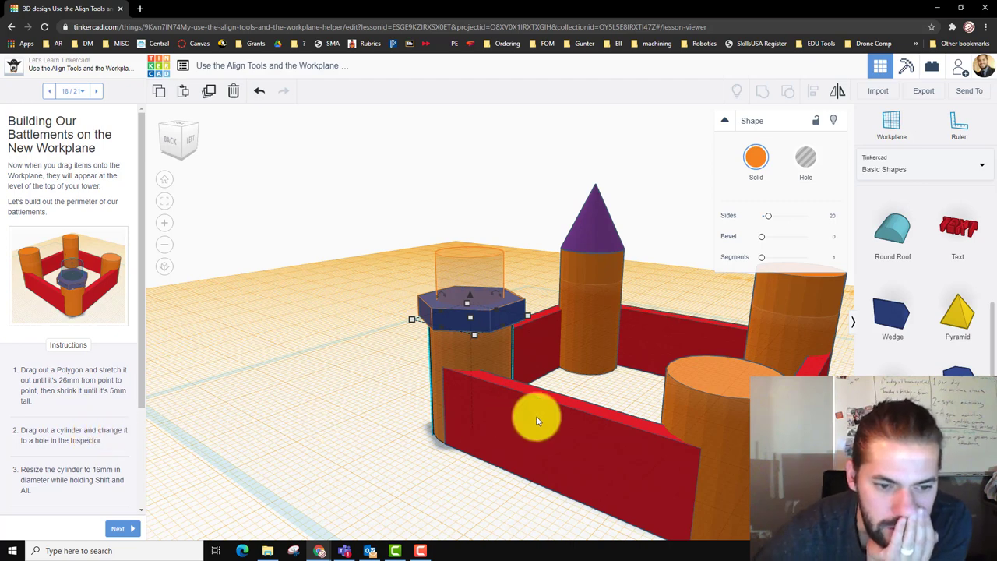
Step: Add an orange cylinder onto the hexagon, resize it to 16 mm across, and undo a trial lift
scroll(917, 311, up, 5)
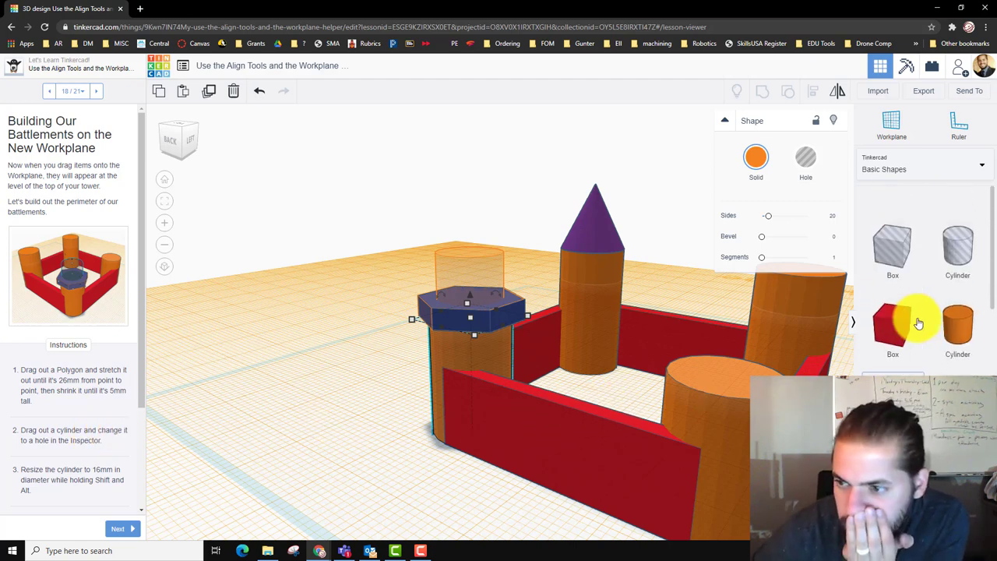
drag(961, 311, 469, 313)
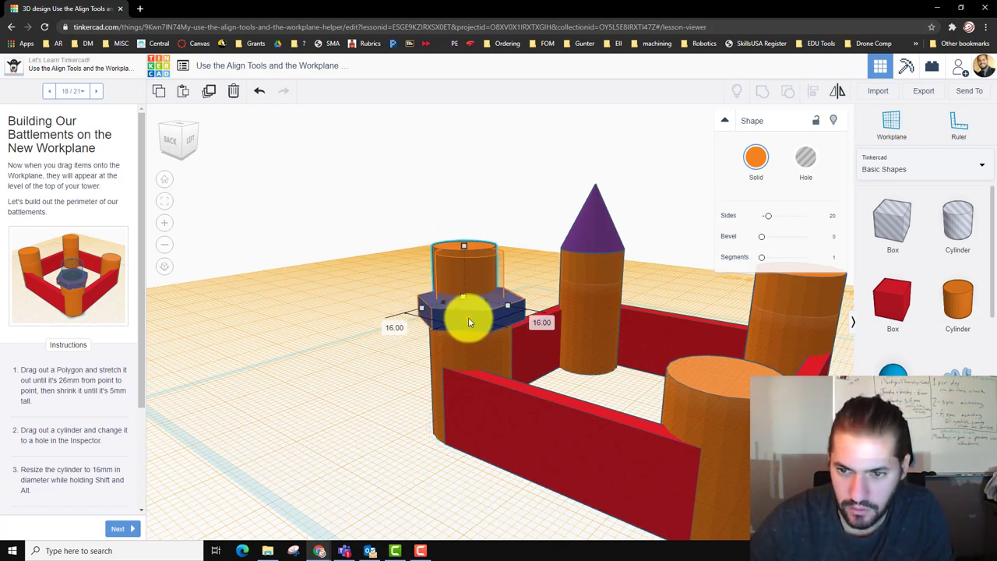
drag(475, 257, 480, 267)
scroll(92, 463, down, 2)
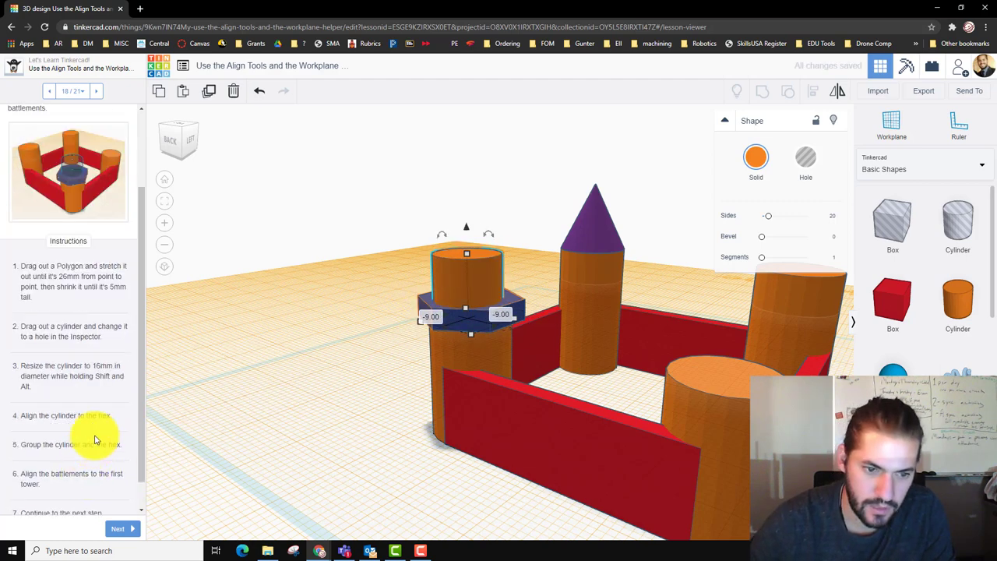
scroll(100, 405, down, 1)
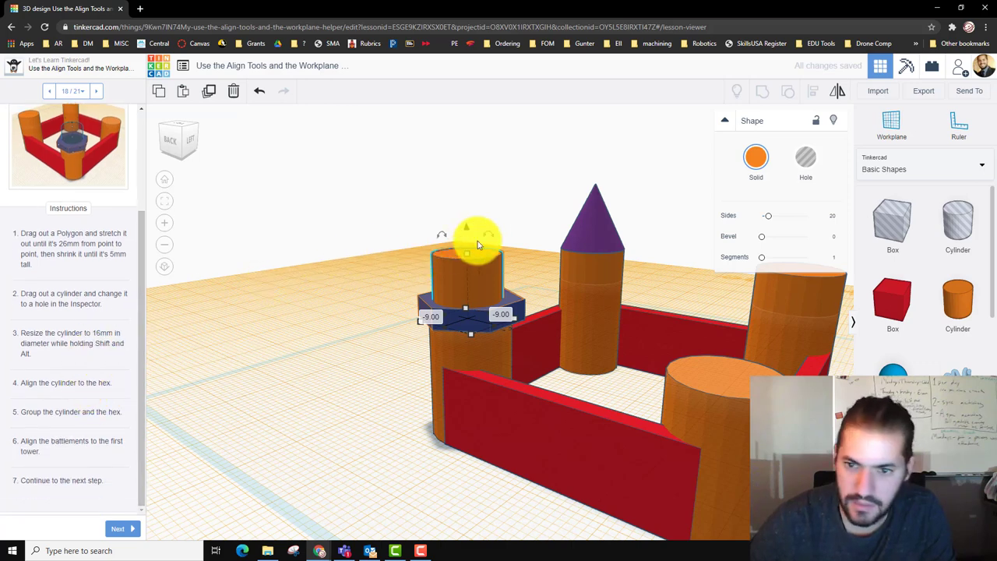
drag(470, 236, 480, 185)
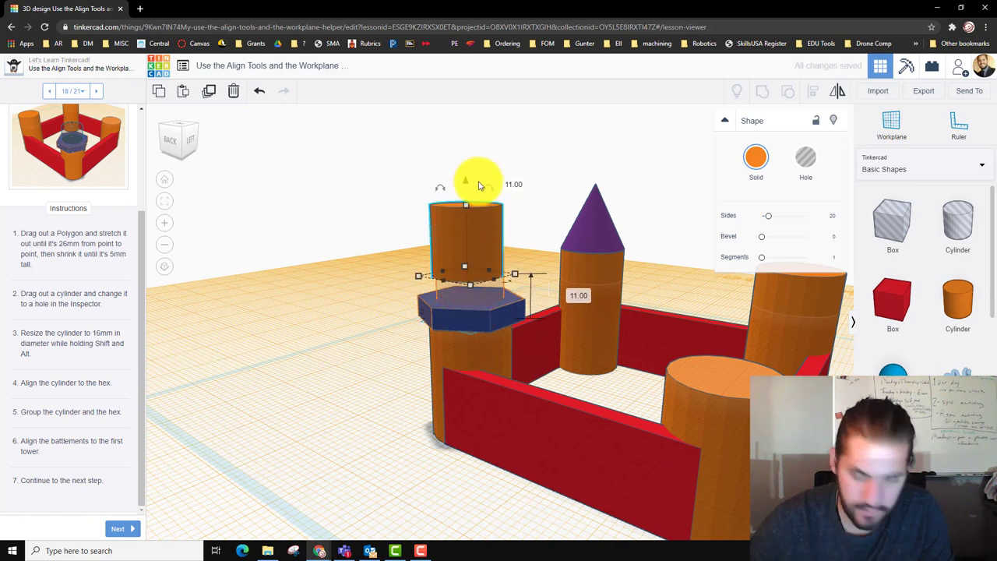
key(ctrl+z)
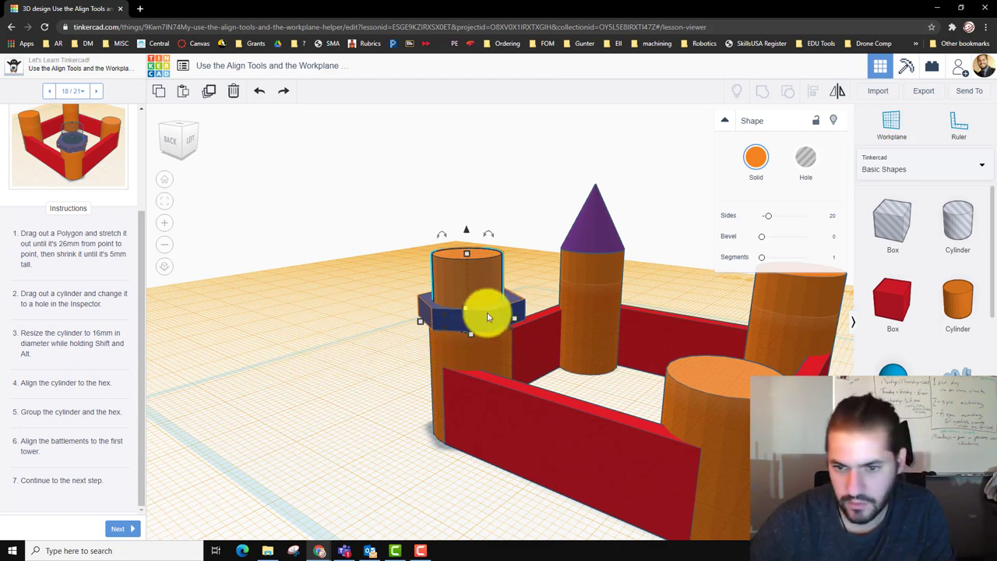
Step: Centre the cylinder on the blue hexagon with Align and group the two shapes
click(479, 279)
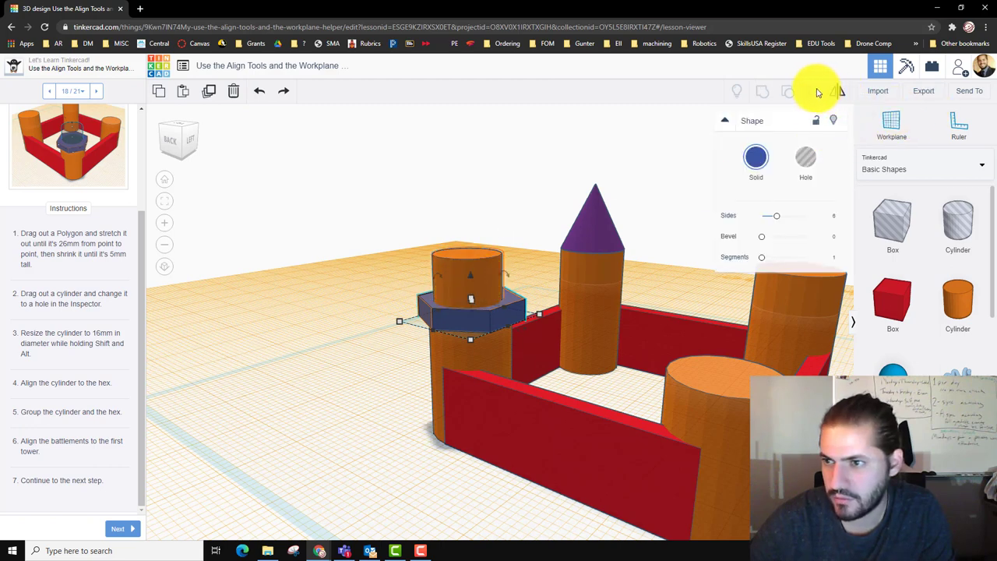
click(378, 272)
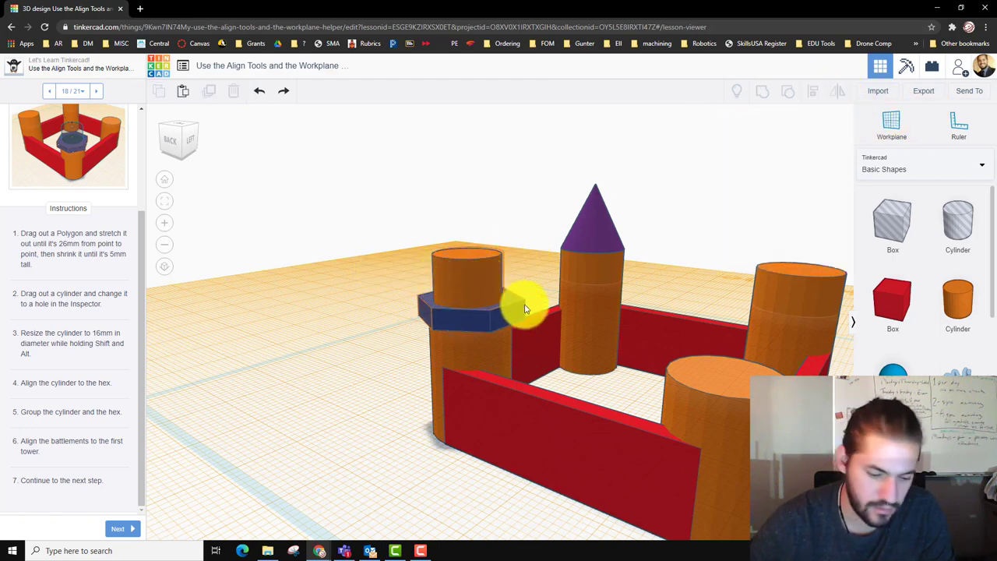
click(480, 286)
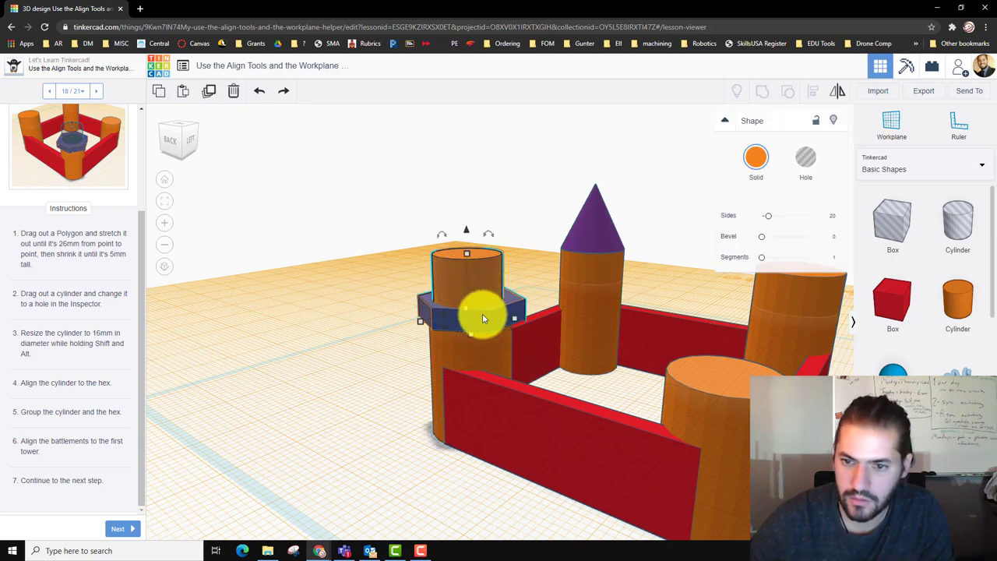
shift+click(482, 313)
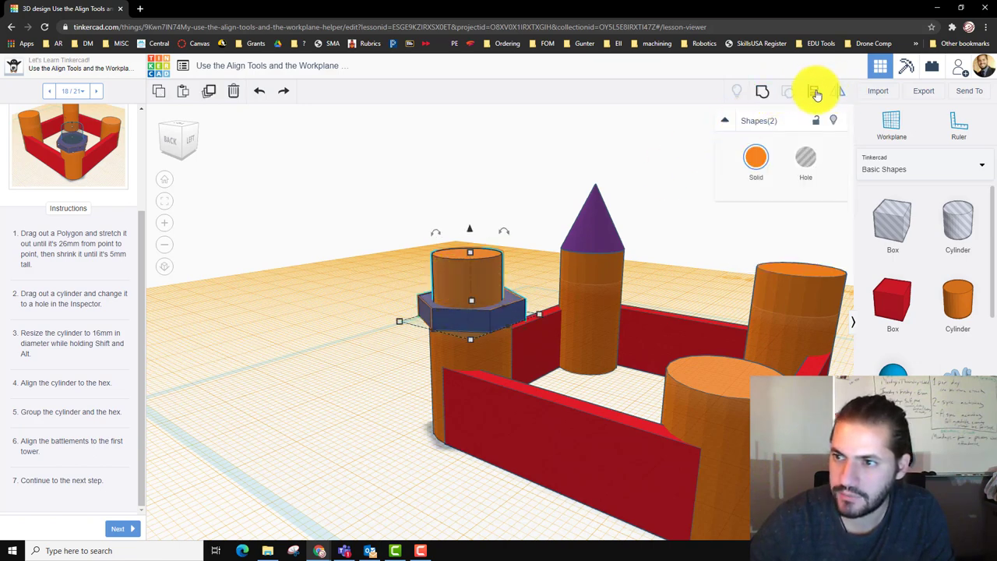
click(815, 92)
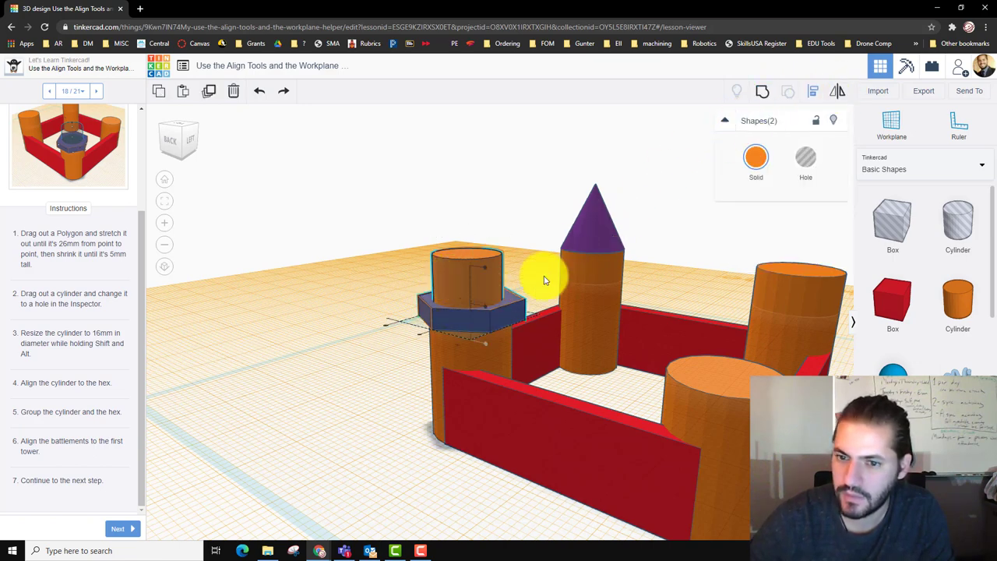
click(407, 337)
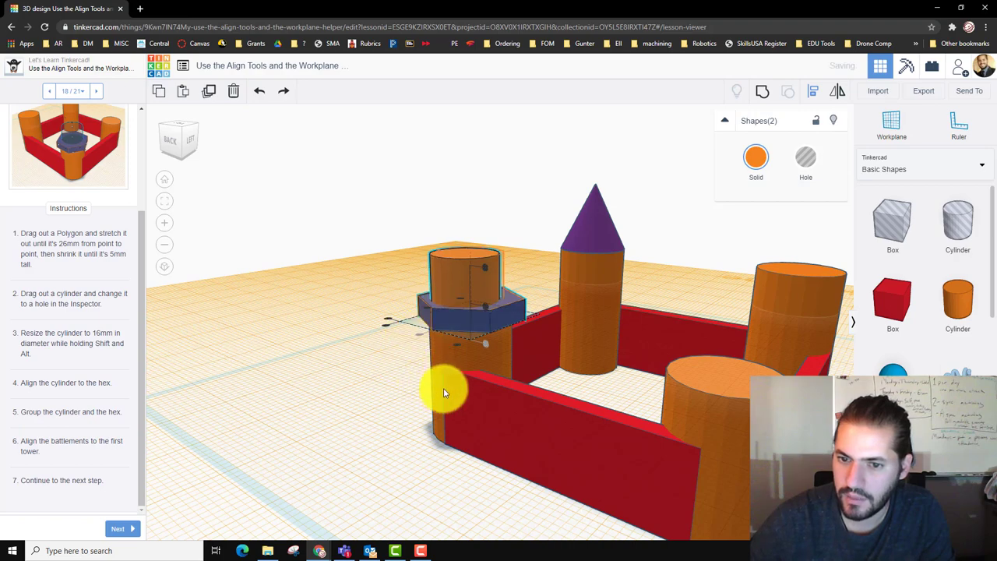
right_drag(450, 391, 458, 346)
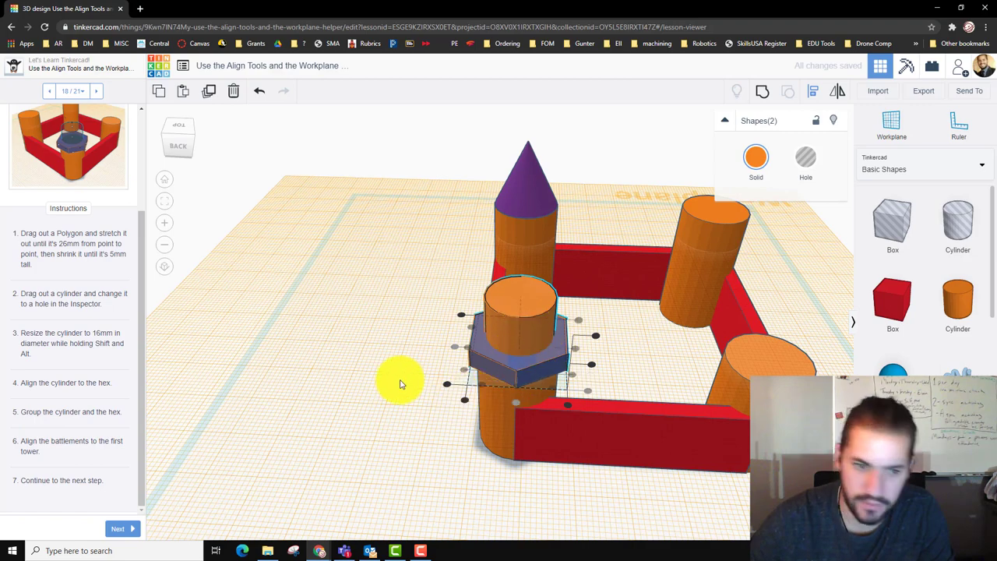
click(759, 97)
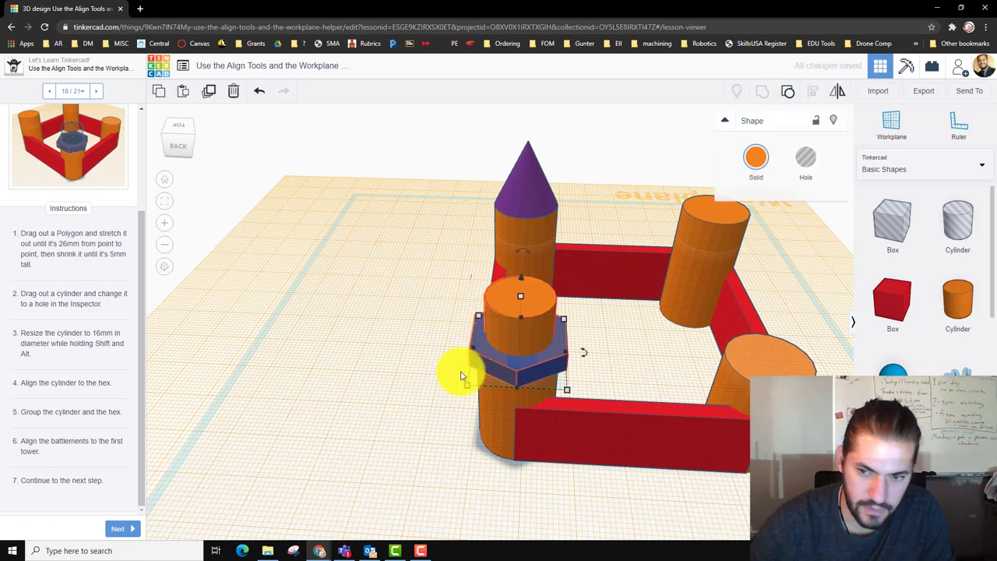
Step: Align the grouped battlement centred over the tower on both axes and advance to lesson step 19
shift+click(498, 413)
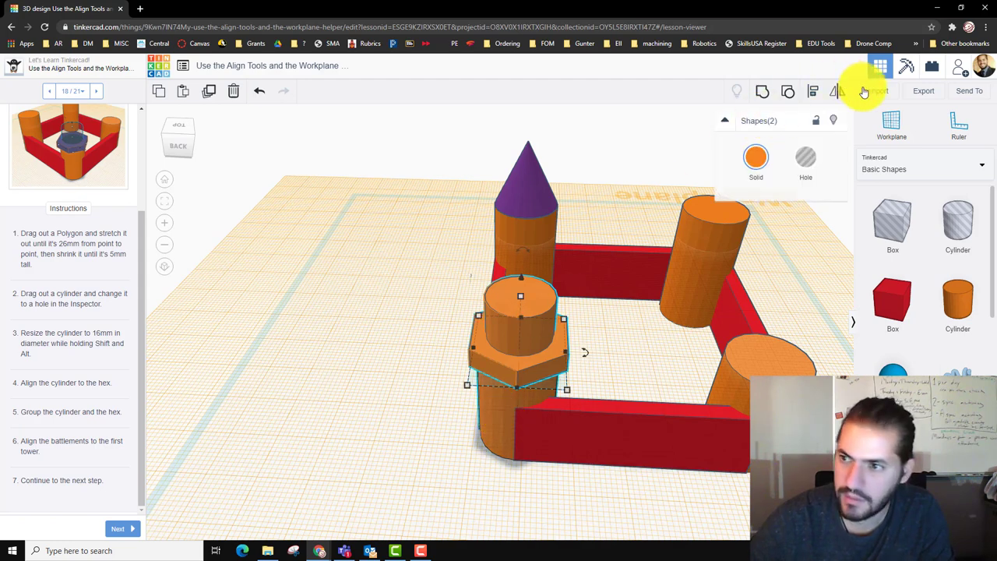
click(812, 91)
click(498, 433)
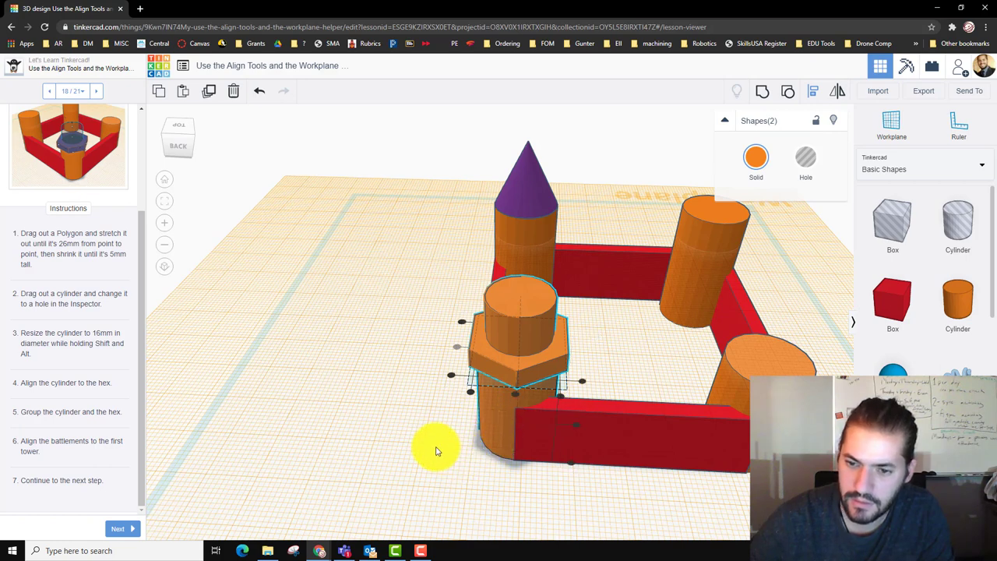
click(517, 396)
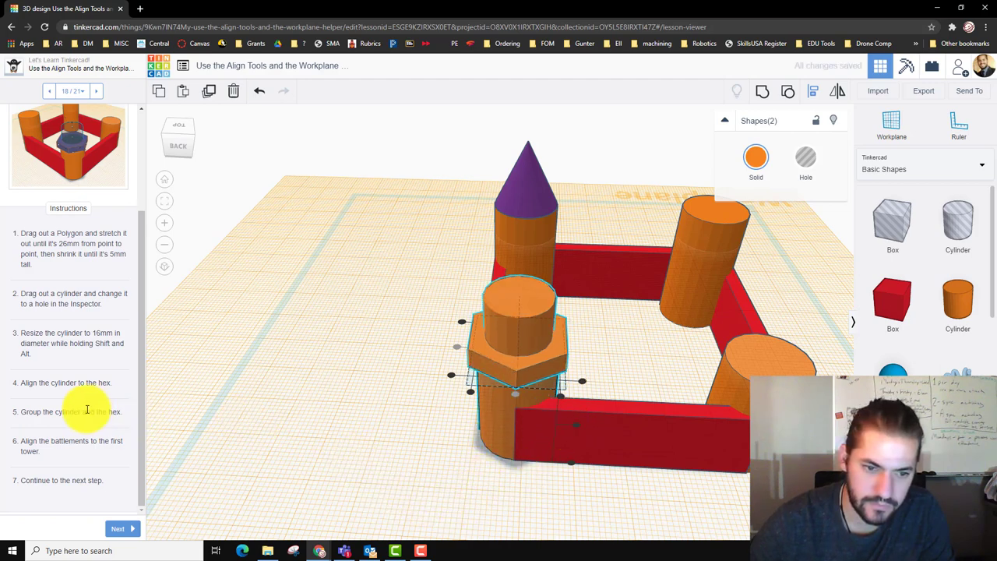
click(123, 533)
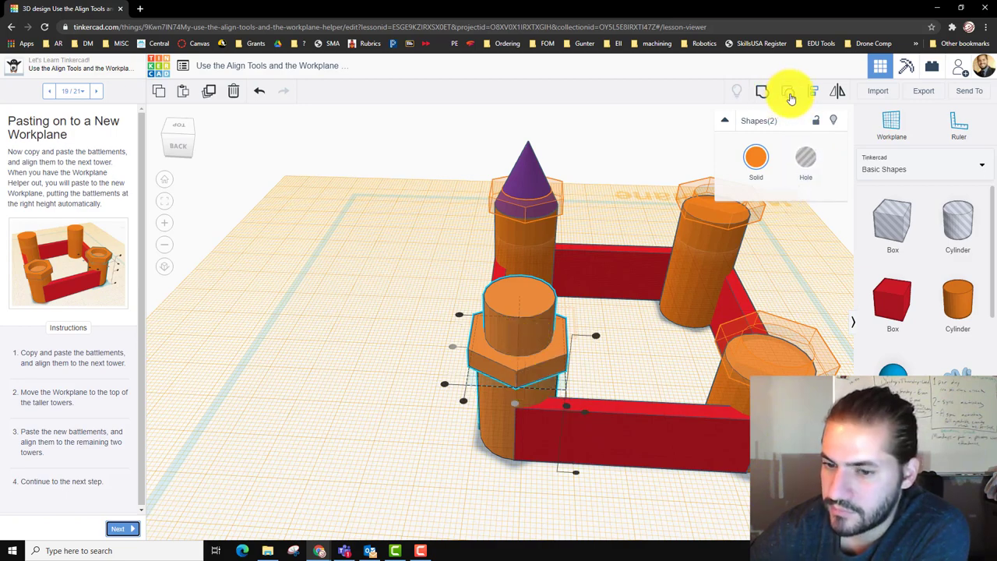
Step: Ungroup the battlement into its separate cylinder and hexagon, undoing a trial hole conversion
click(528, 374)
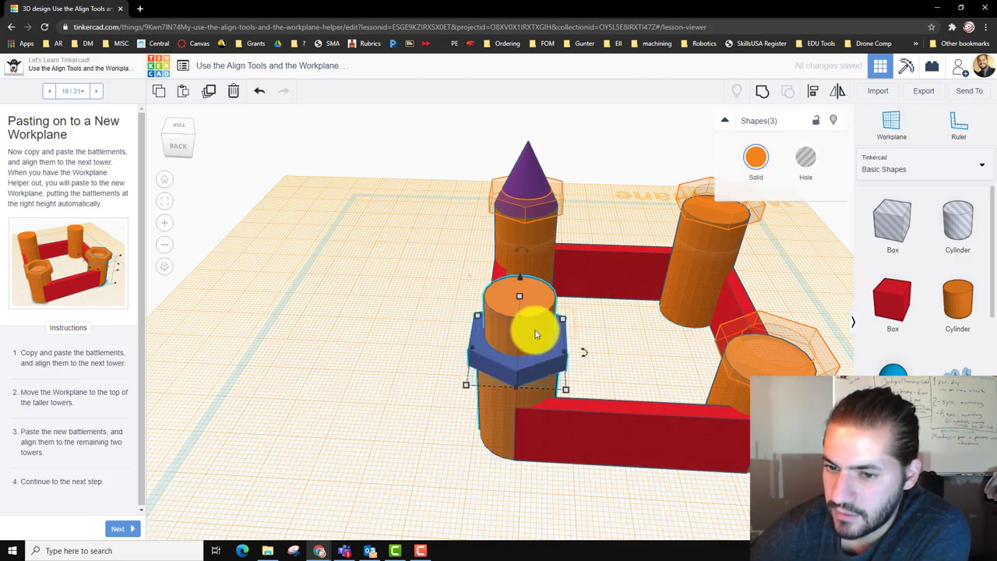
click(807, 159)
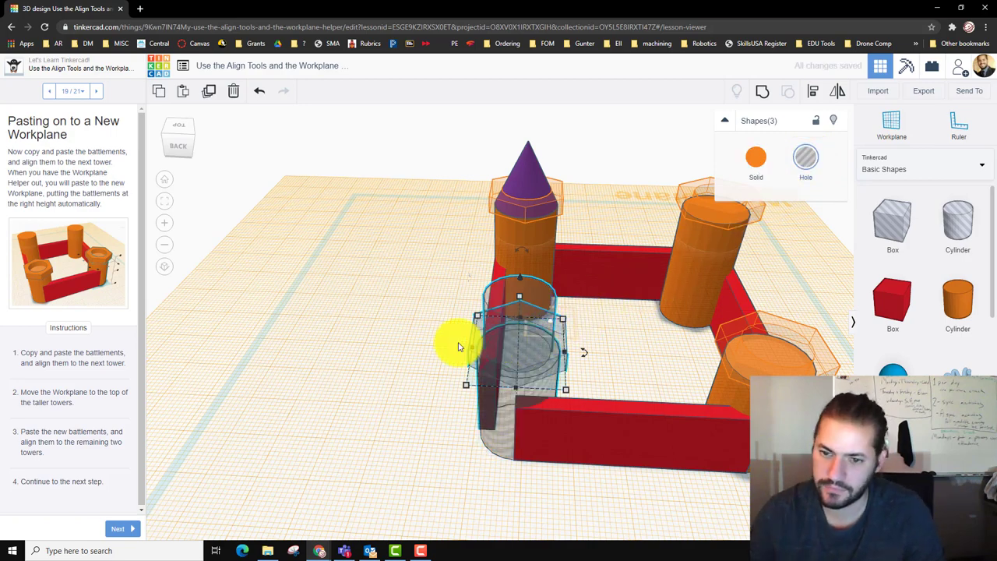
key(ctrl+z)
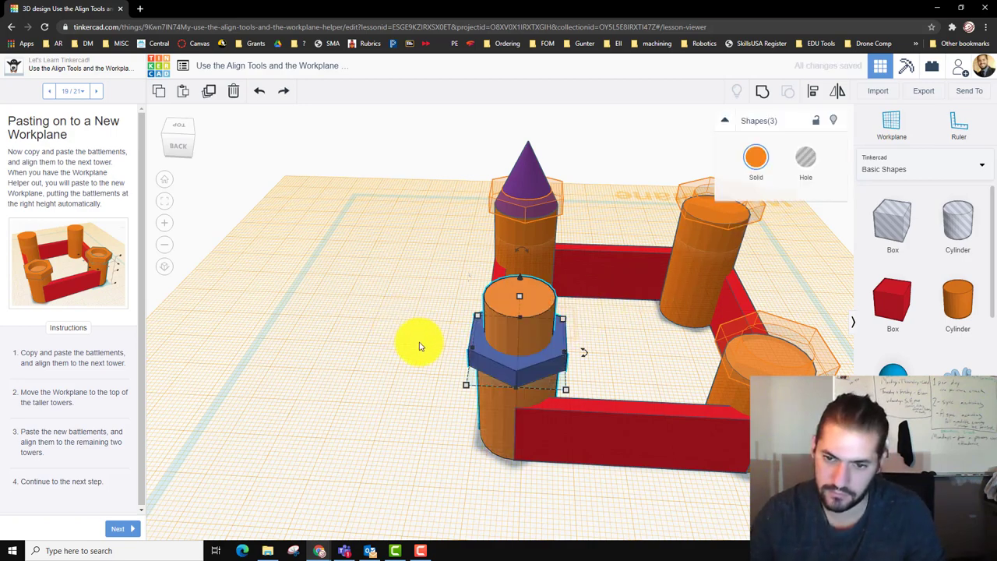
click(463, 382)
click(521, 355)
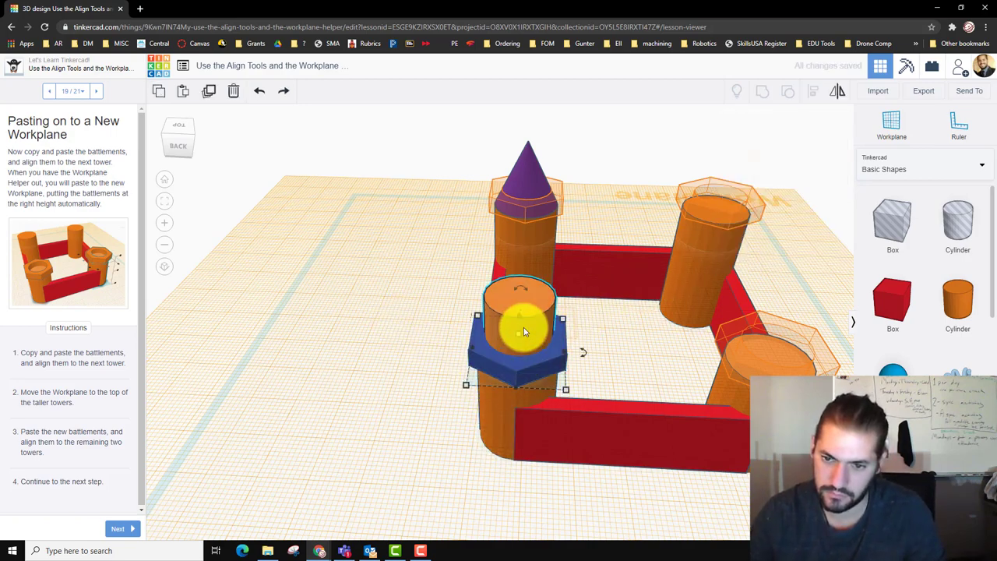
shift+click(519, 378)
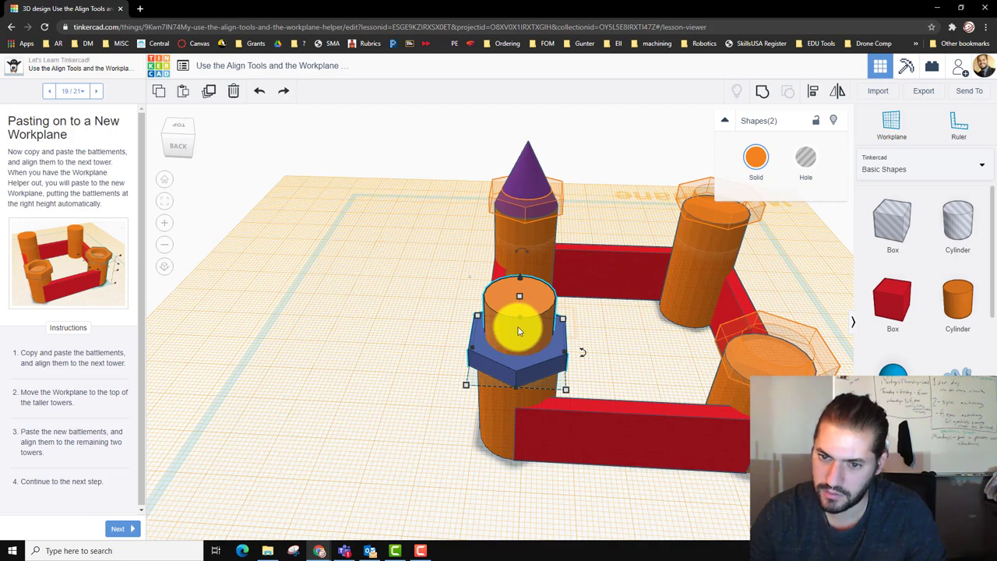
click(414, 290)
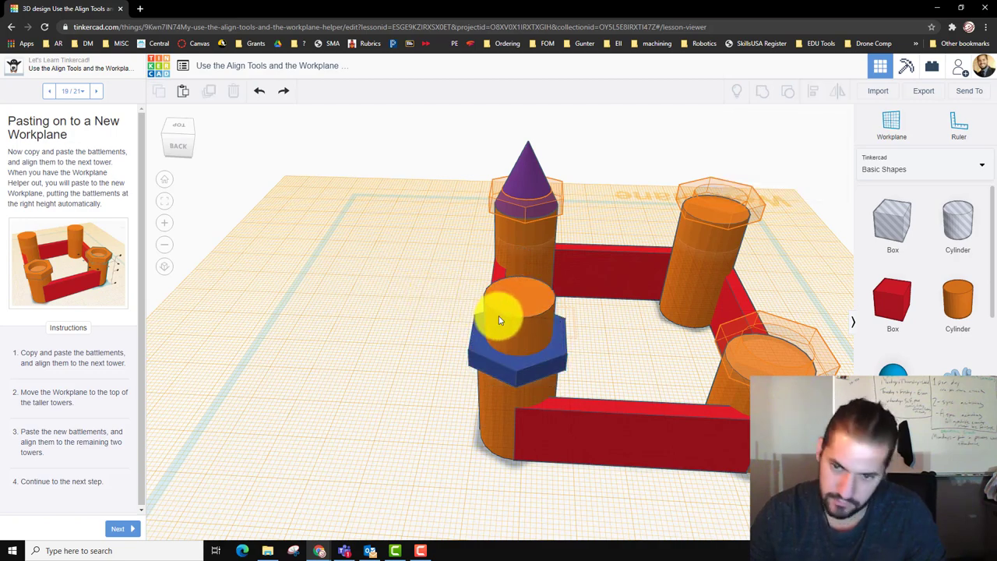
Step: Make the cylinder a hole, group it with the hexagon, and colour the ring orange
click(499, 315)
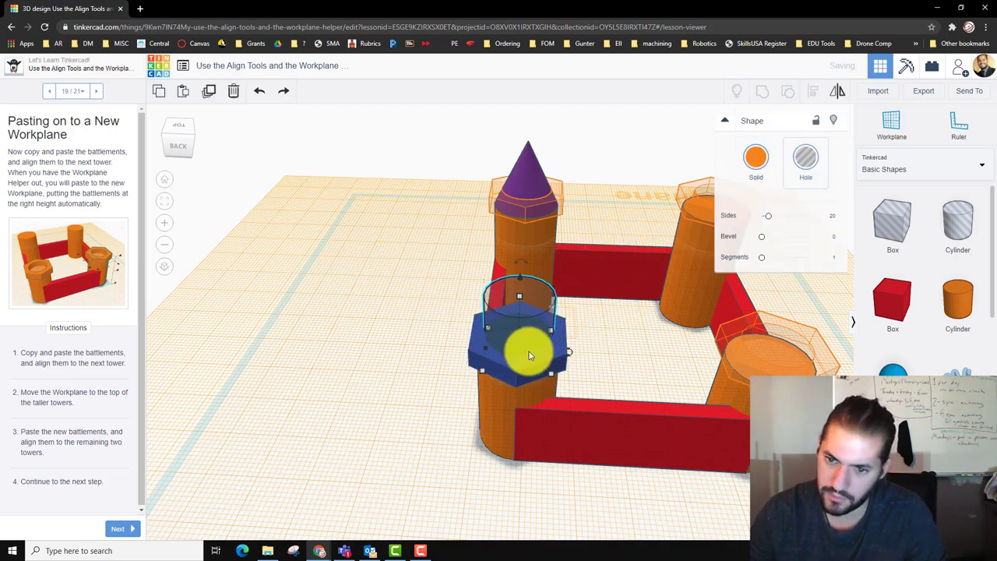
shift+click(484, 341)
click(761, 94)
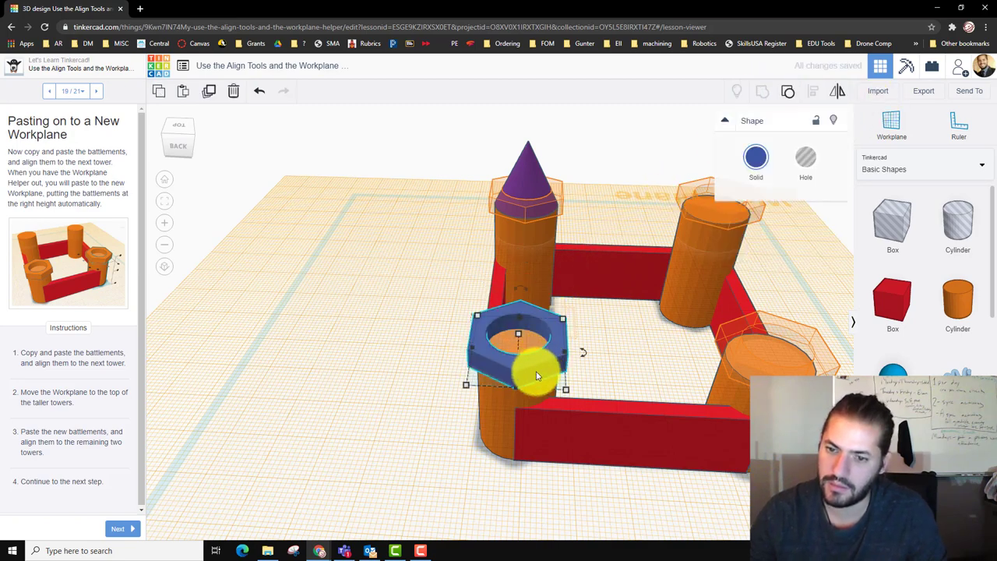
click(753, 162)
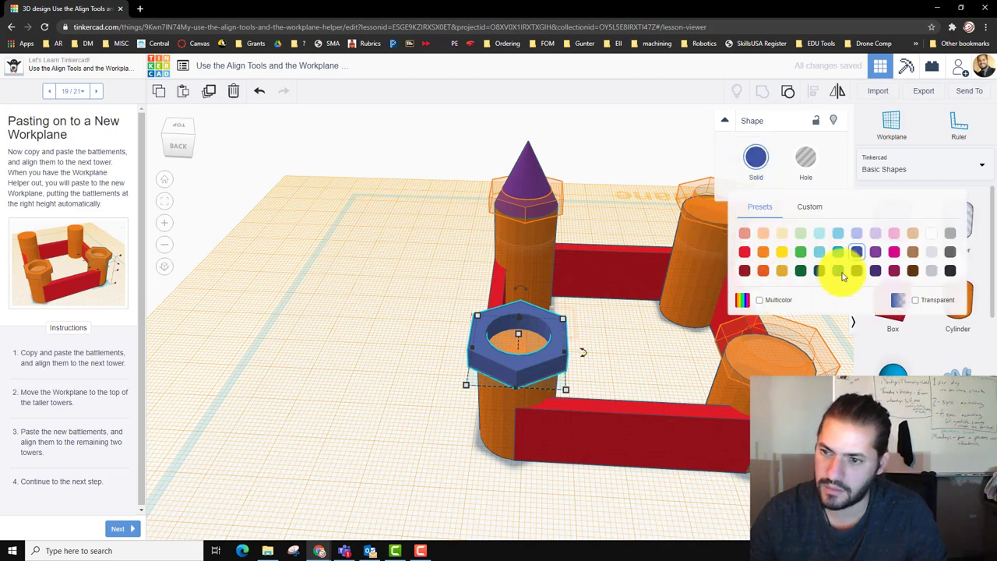
click(763, 252)
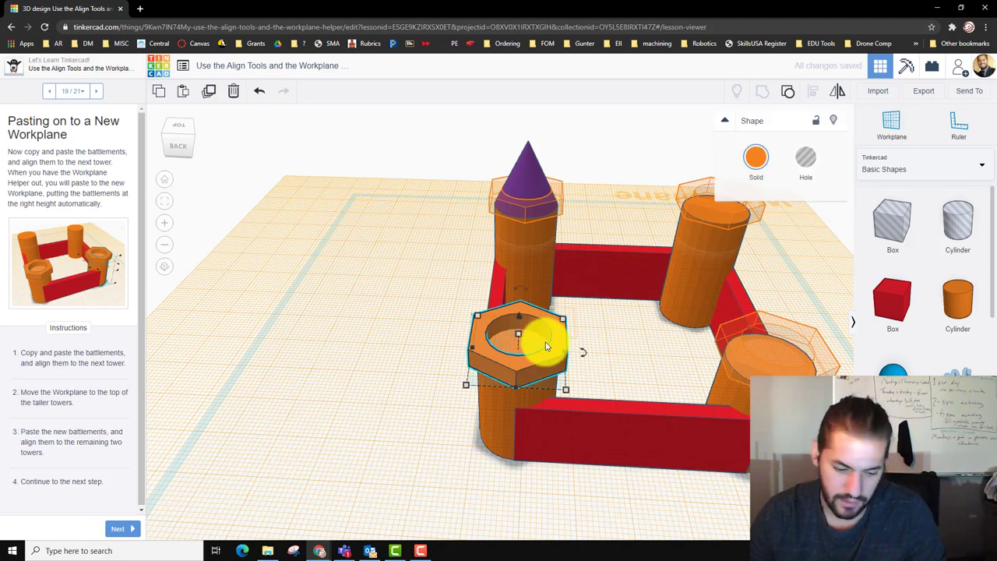
Step: Paste a copy of the hollow battlement ring and place it on the right-hand short tower
key(ctrl+v)
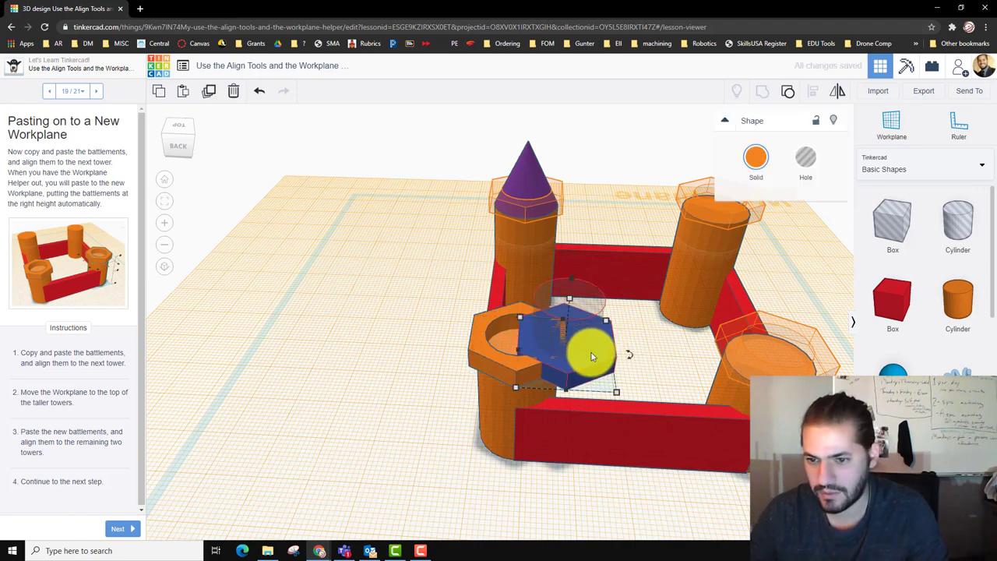
drag(595, 356, 822, 372)
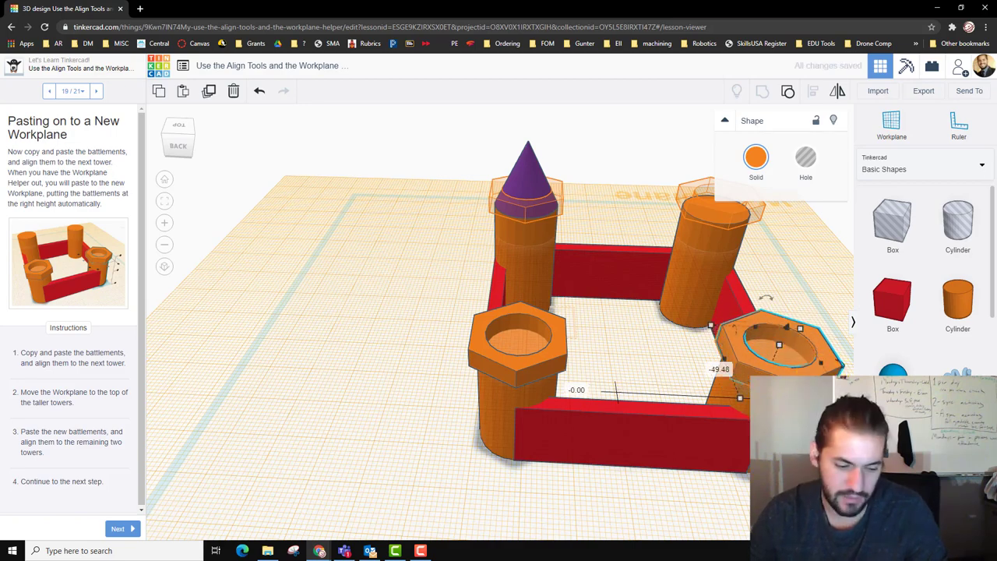
shift+click(814, 413)
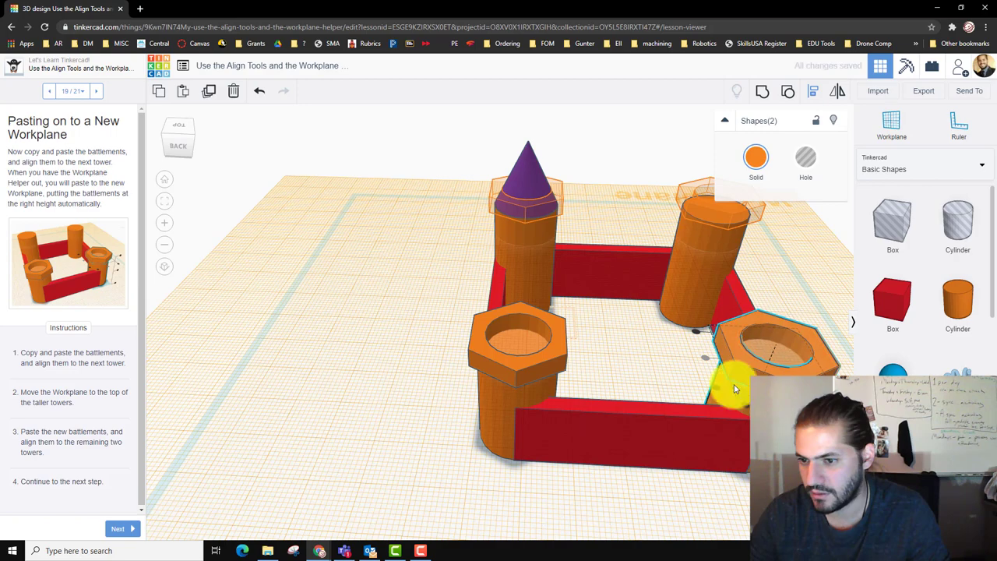
right_drag(649, 356, 692, 305)
Step: Delete the last purple cone from the tall tower and set the workplane on that tower's top
scroll(692, 302, down, 5)
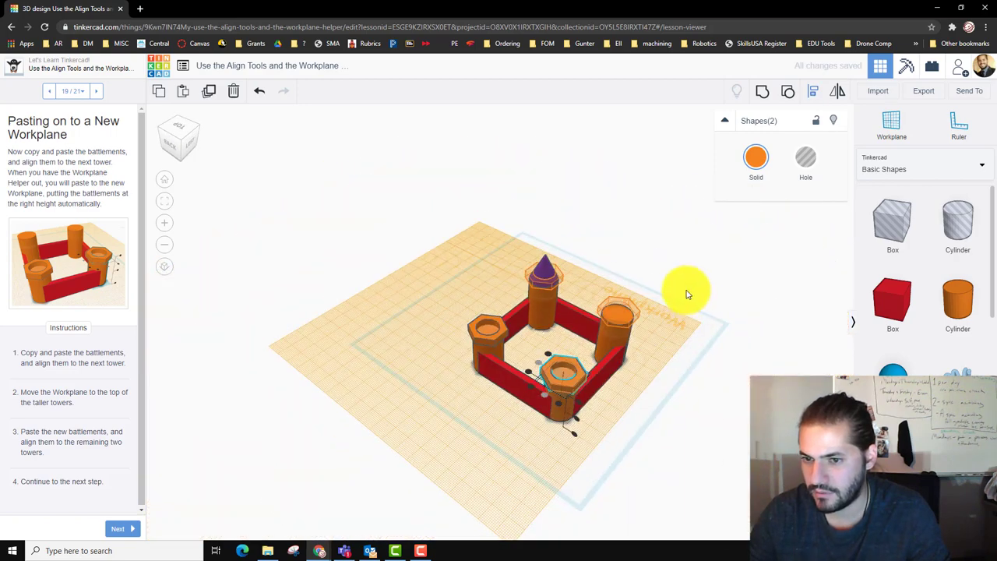
right_drag(646, 367, 579, 402)
scroll(578, 402, up, 5)
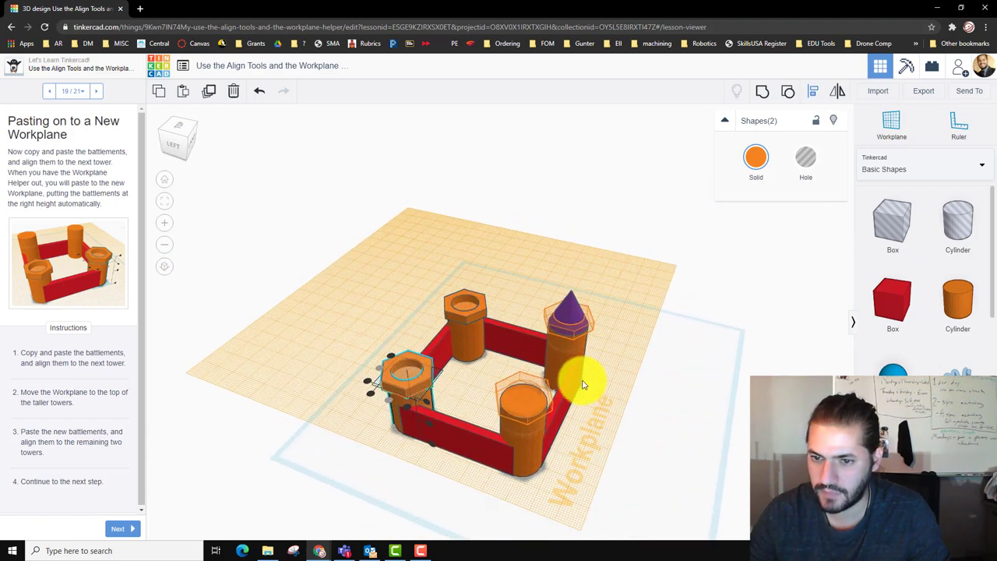
click(596, 313)
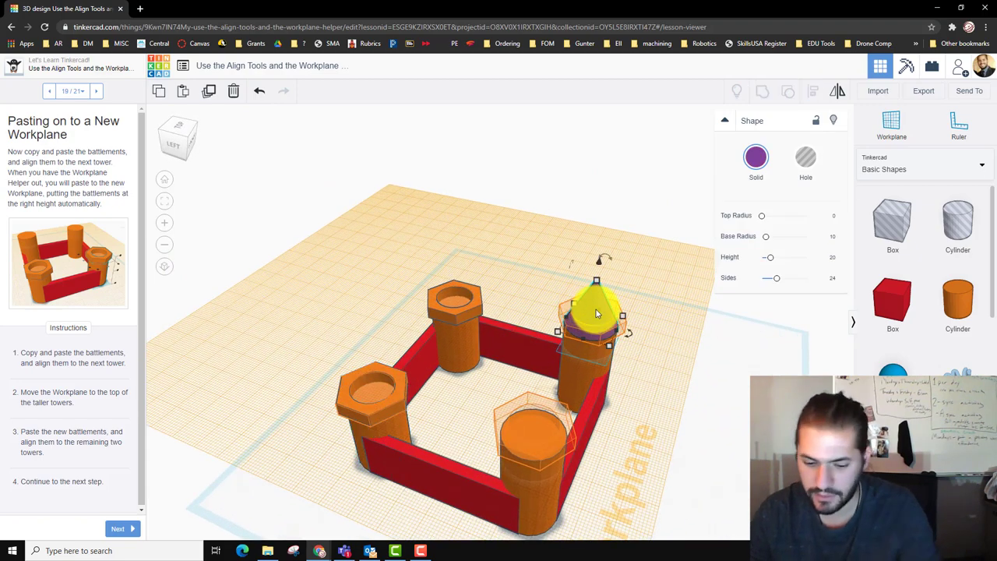
key(Delete)
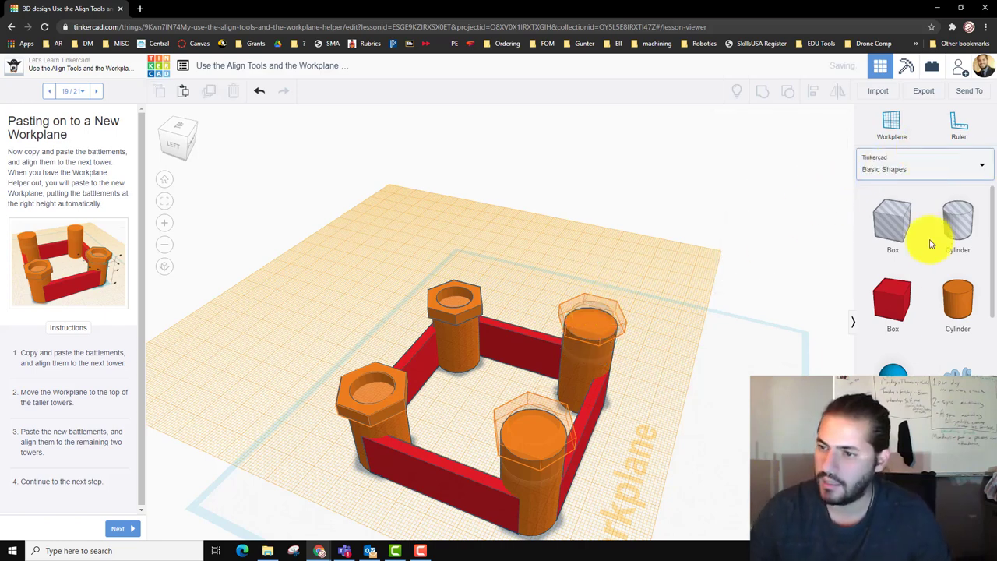
click(891, 129)
click(537, 439)
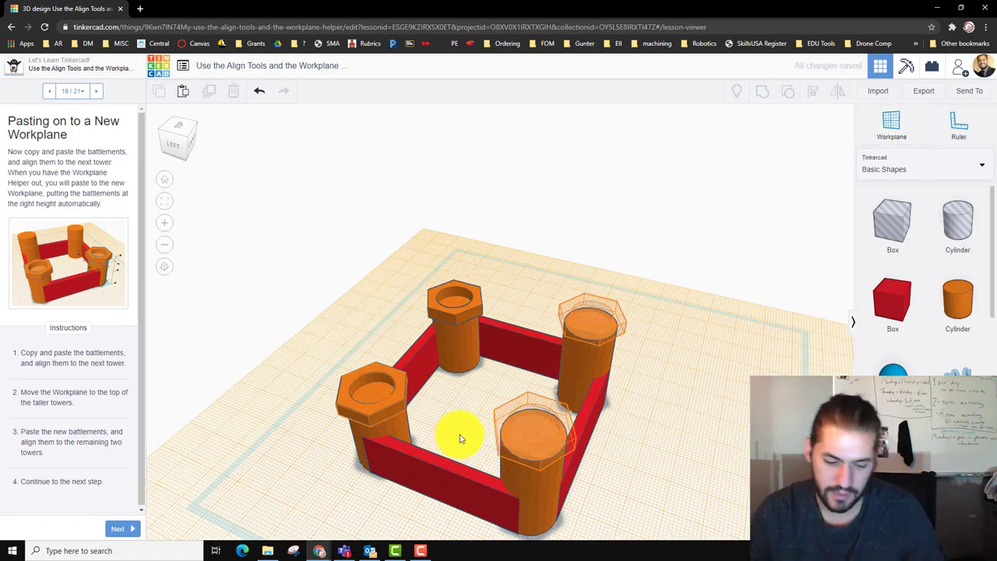
Step: Rotate the front tower's hexagonal battlement 90° and move it over the tower top
click(535, 433)
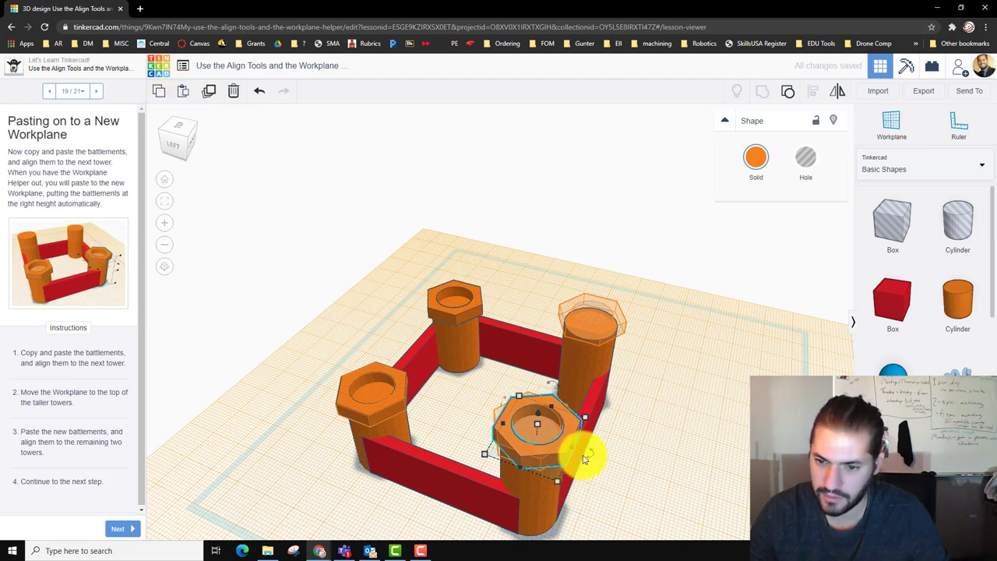
drag(590, 457, 487, 526)
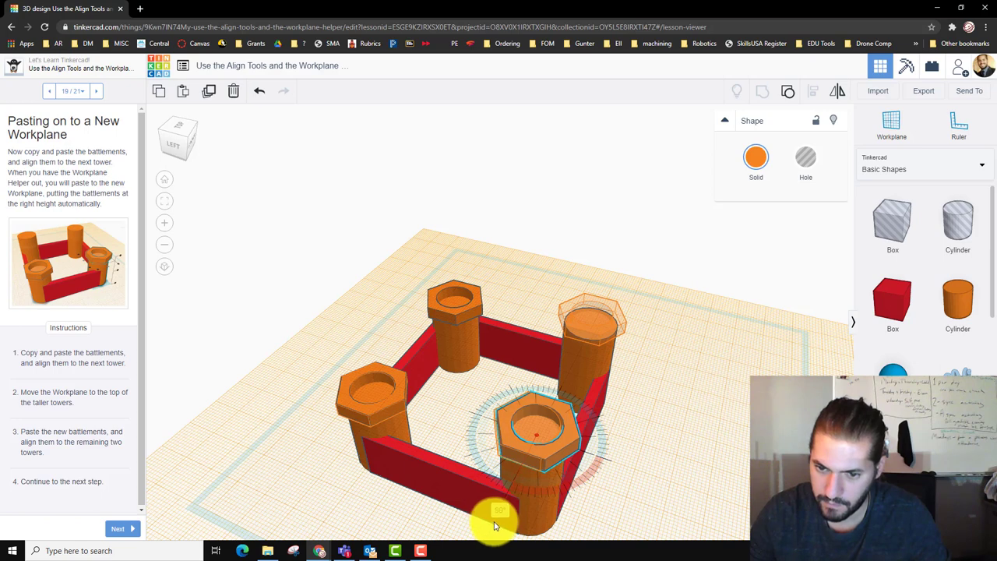
drag(526, 509, 526, 508)
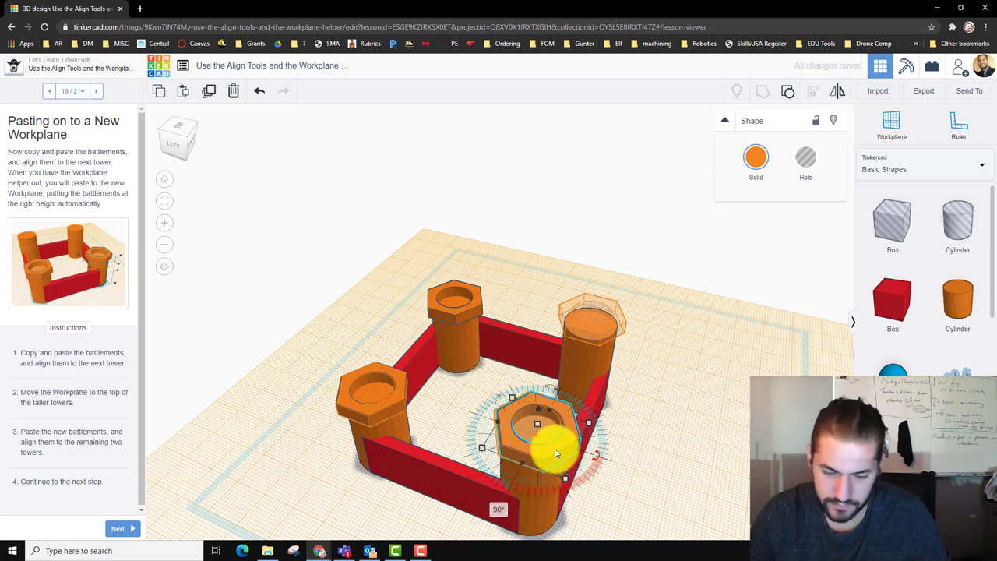
drag(555, 446, 574, 462)
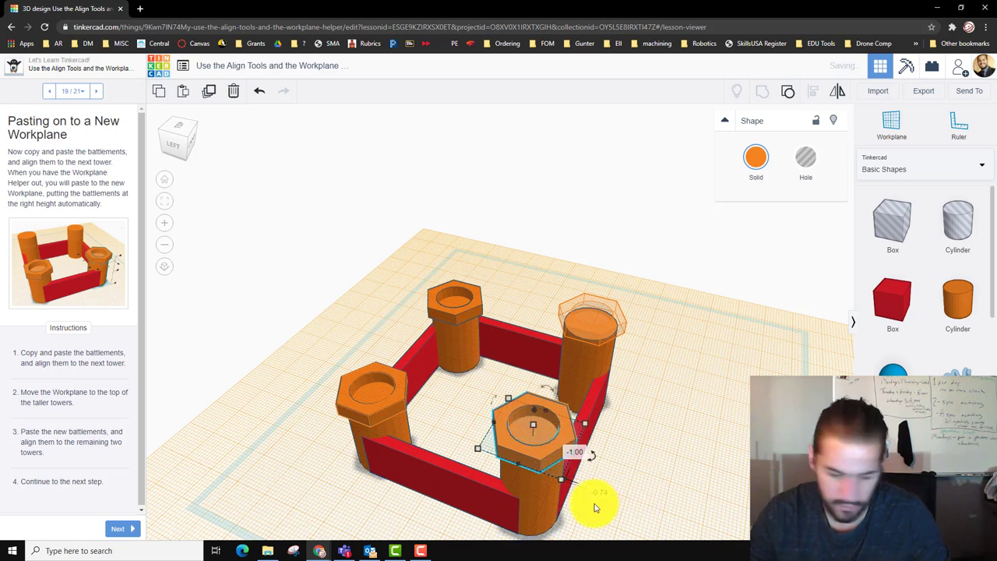
Step: Centre-align the battlement with the front tower on both axes
shift+click(546, 507)
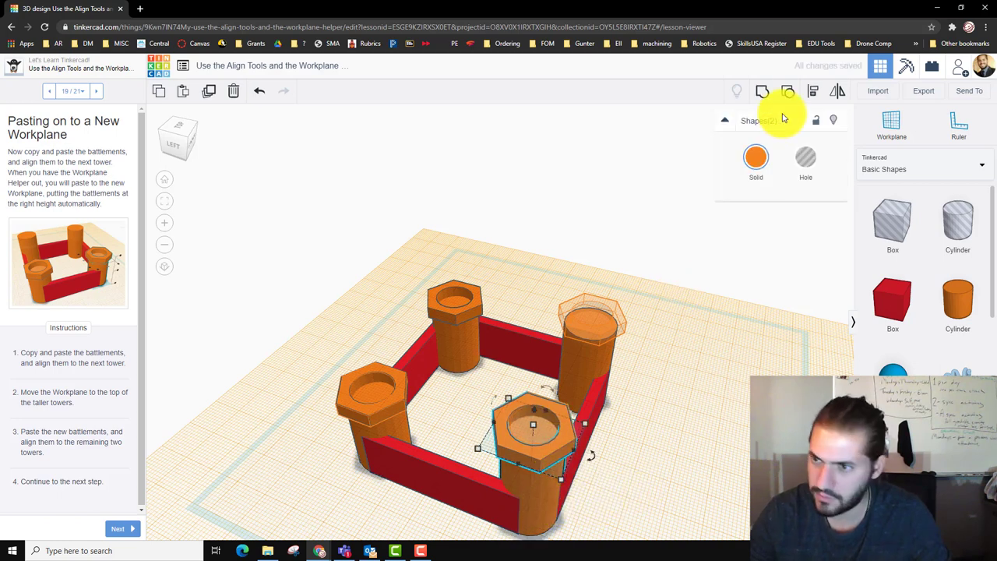
click(813, 93)
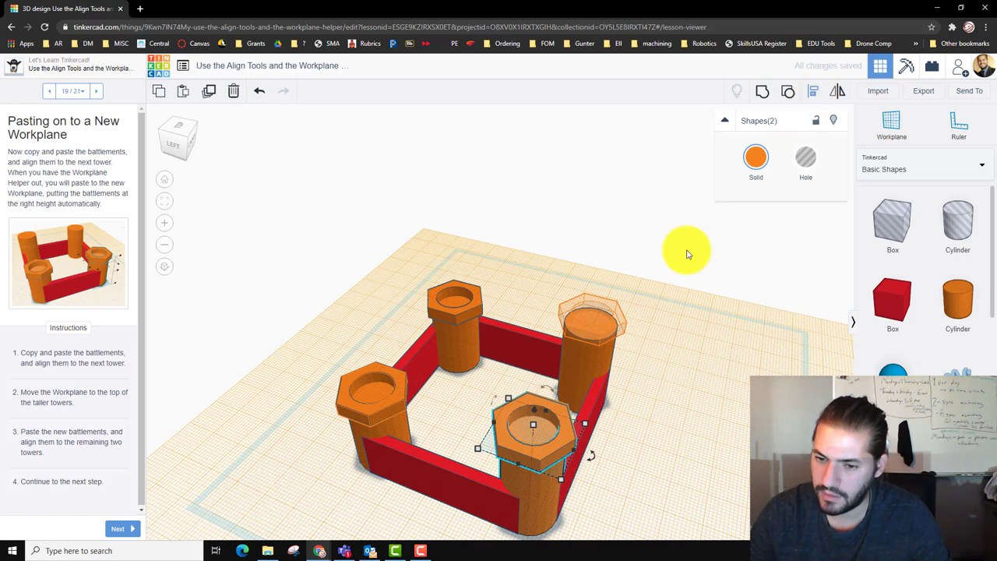
click(527, 486)
click(487, 421)
click(700, 458)
right_drag(708, 452, 502, 433)
Step: Copy a hexagonal battlement onto the tall right tower and centre-align it there
click(427, 440)
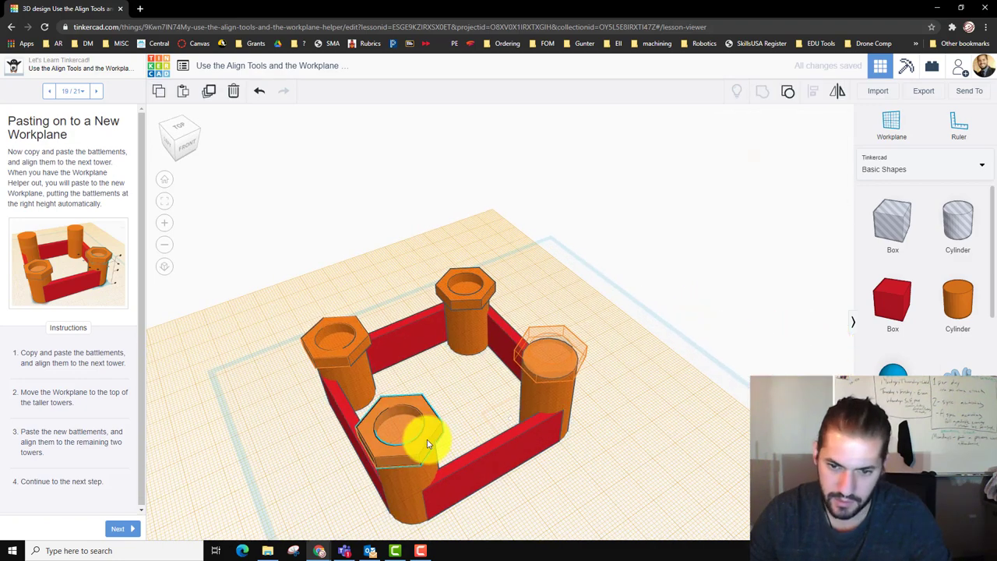
key(ctrl+c)
key(ctrl+v)
drag(465, 419, 576, 352)
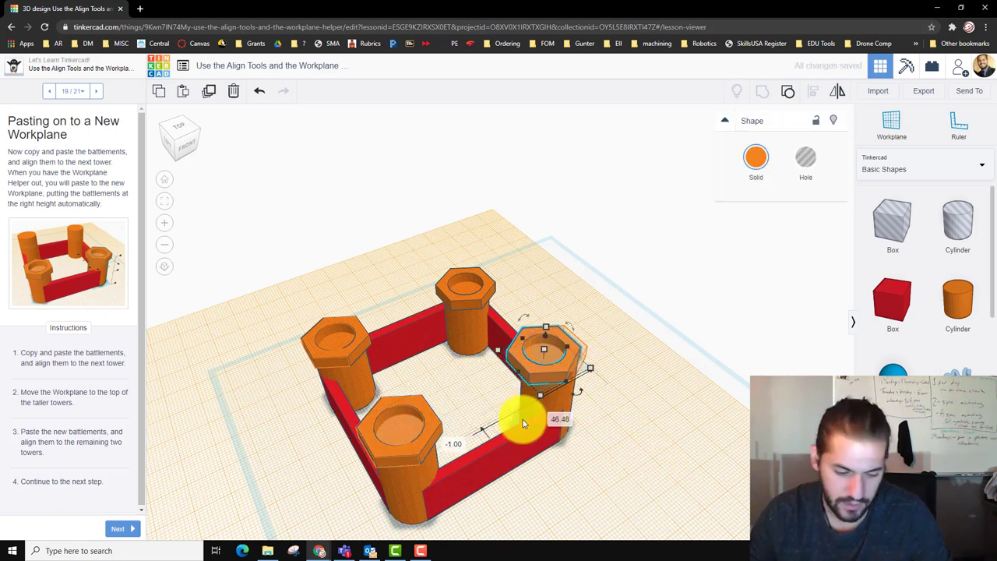
shift+click(558, 404)
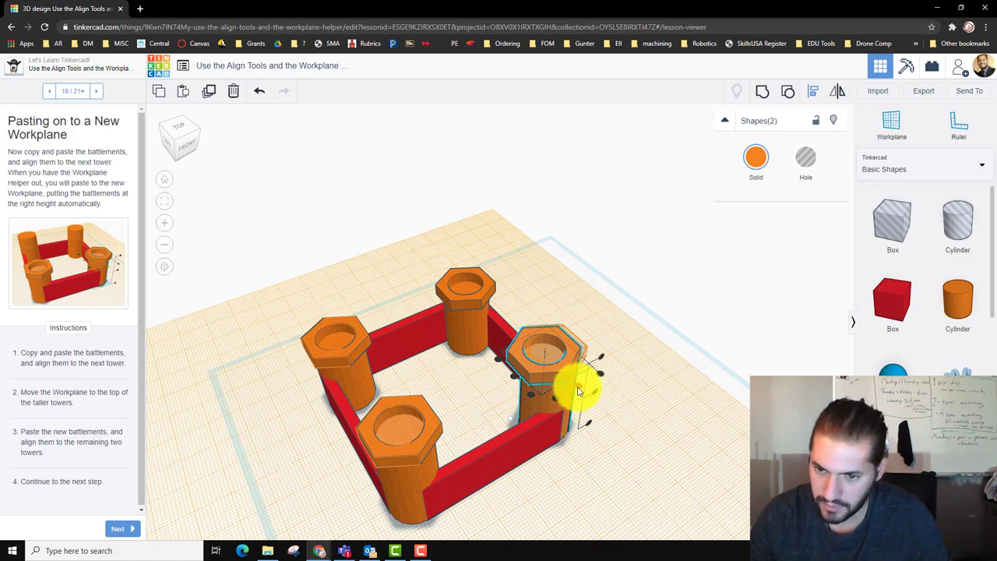
click(514, 379)
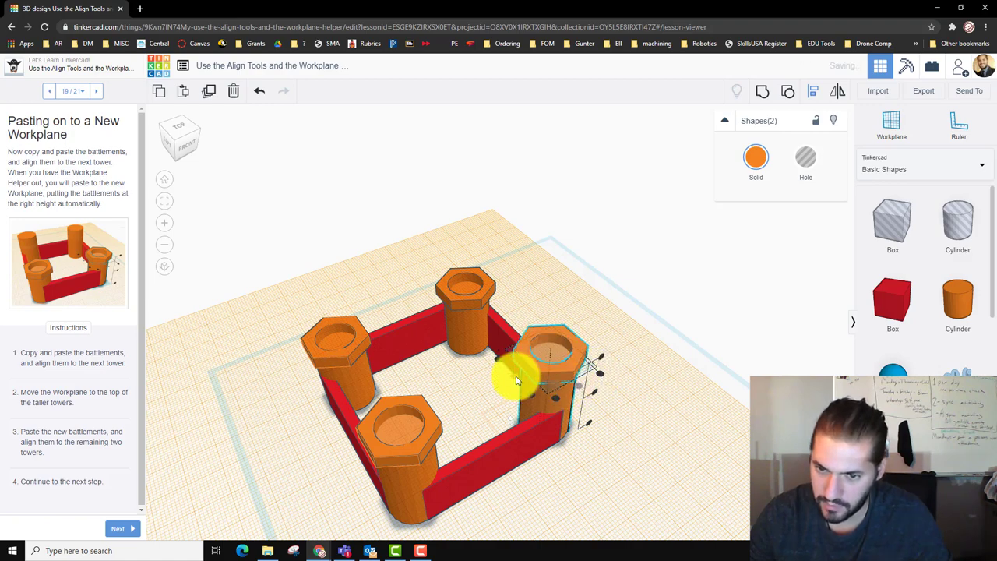
click(649, 468)
right_drag(646, 476, 119, 536)
Step: Put the workplane on the red front wall and advance the lesson to step 21, Printing Your Project
click(121, 530)
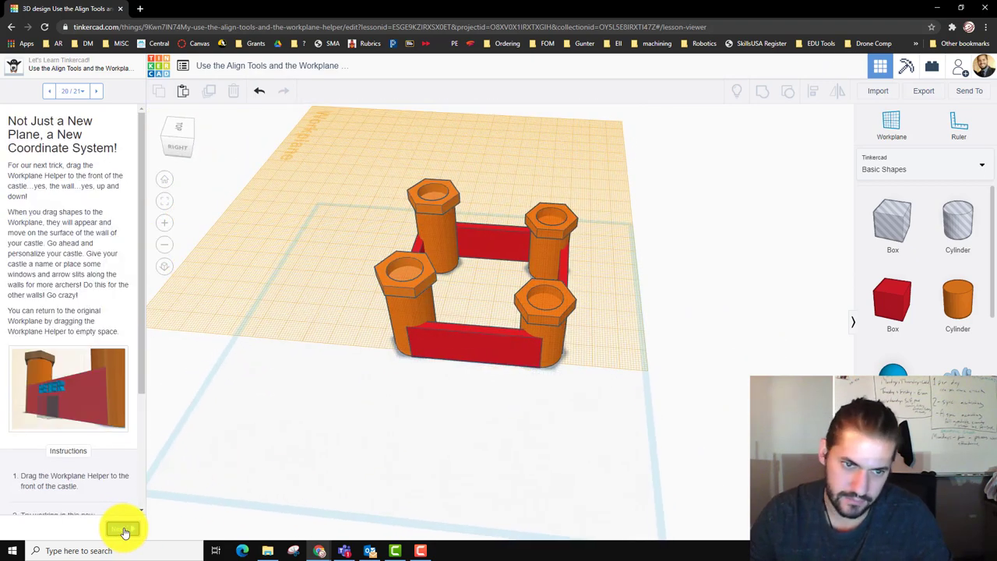
right_drag(425, 434, 456, 413)
scroll(27, 426, down, 3)
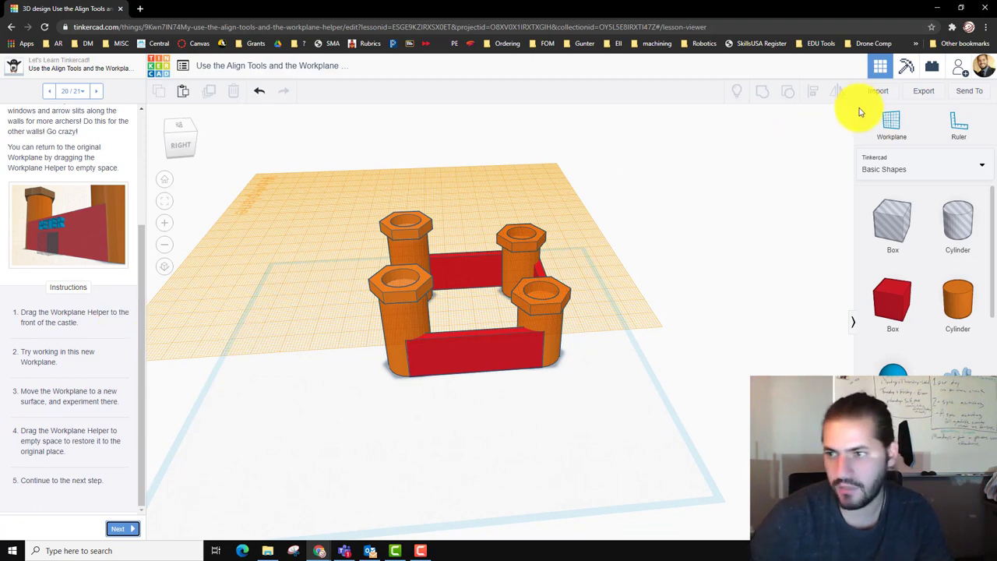
click(890, 122)
mouse_move(311, 427)
right_down()
mouse_move(330, 434)
mouse_move(452, 418)
mouse_move(583, 383)
mouse_move(579, 338)
mouse_move(391, 415)
mouse_move(352, 414)
mouse_move(589, 379)
mouse_move(447, 349)
right_up()
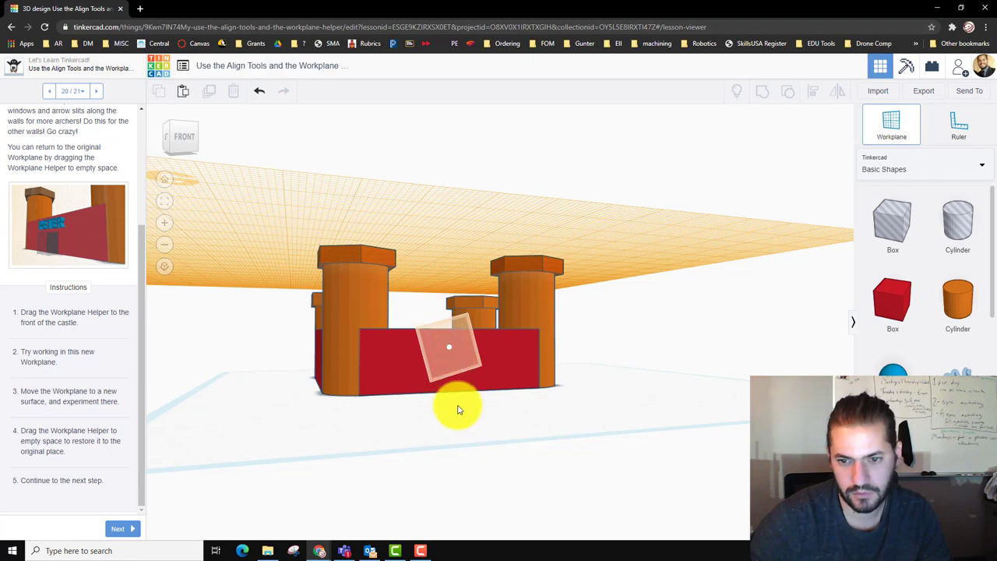
click(455, 371)
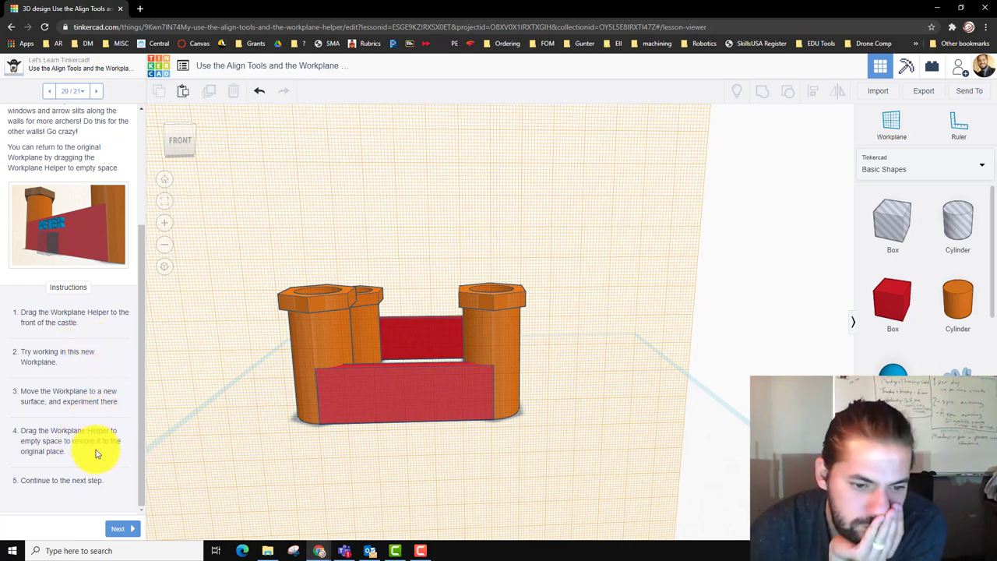
click(123, 529)
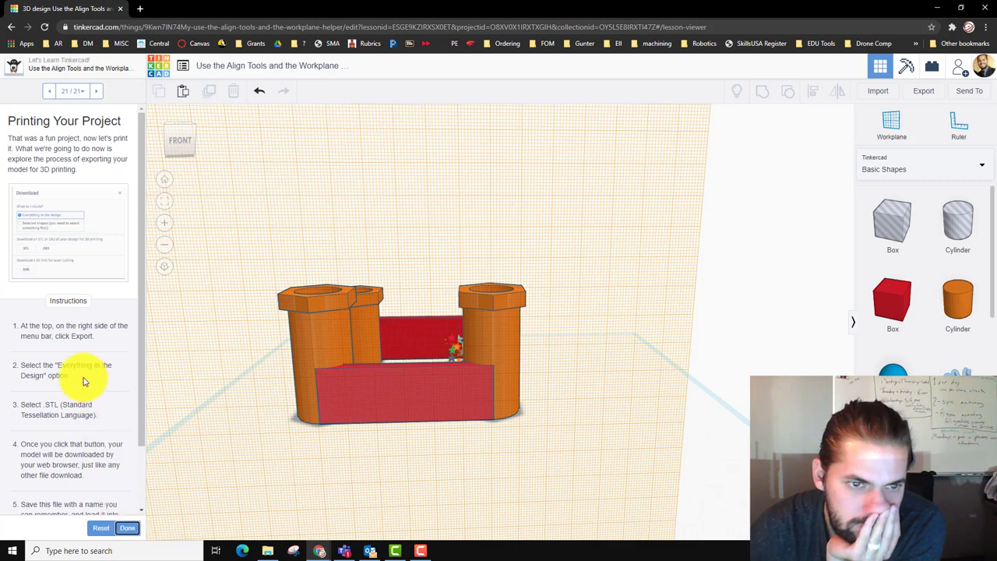
Step: Drop a striped 20 mm Box hole from Basic Shapes against the red front wall
scroll(117, 487, down, 1)
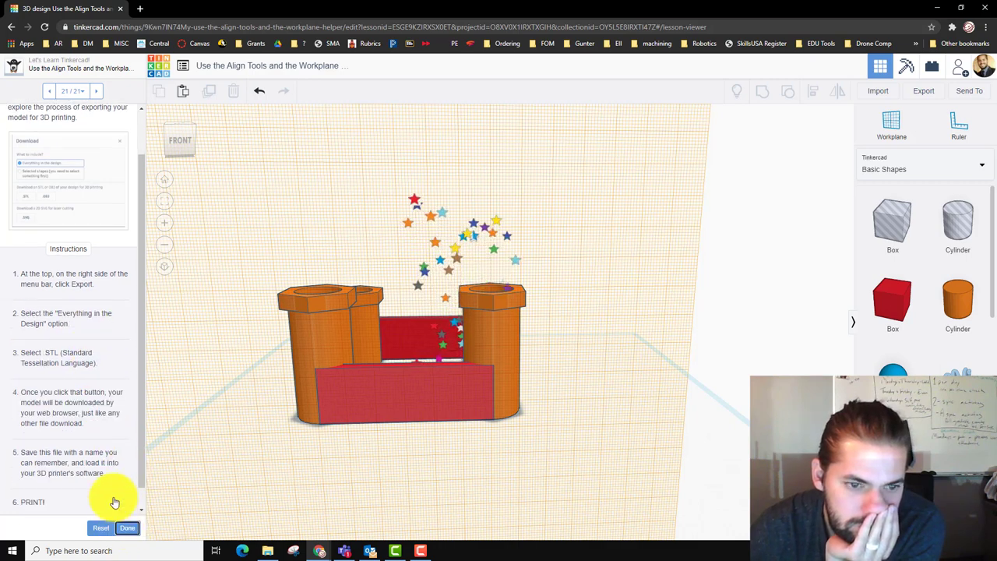
scroll(99, 445, down, 1)
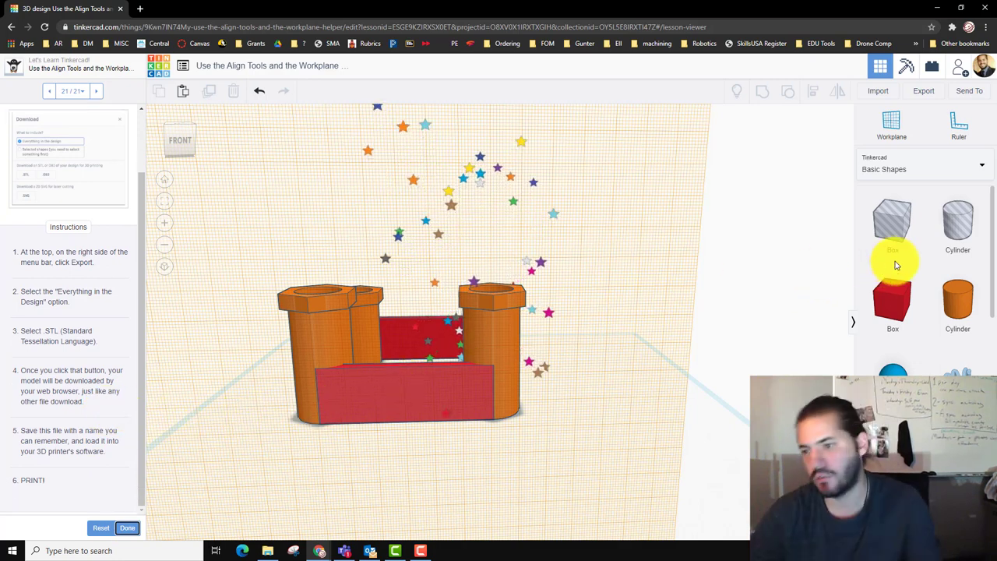
drag(899, 239, 413, 387)
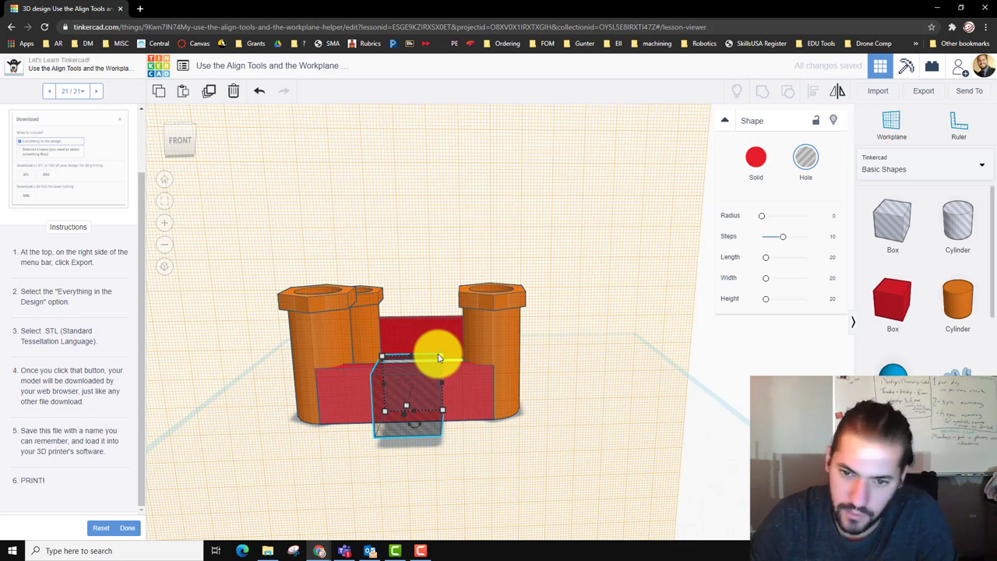
Step: Shrink the hole box and lower it into the bottom of the front wall
drag(439, 353, 433, 363)
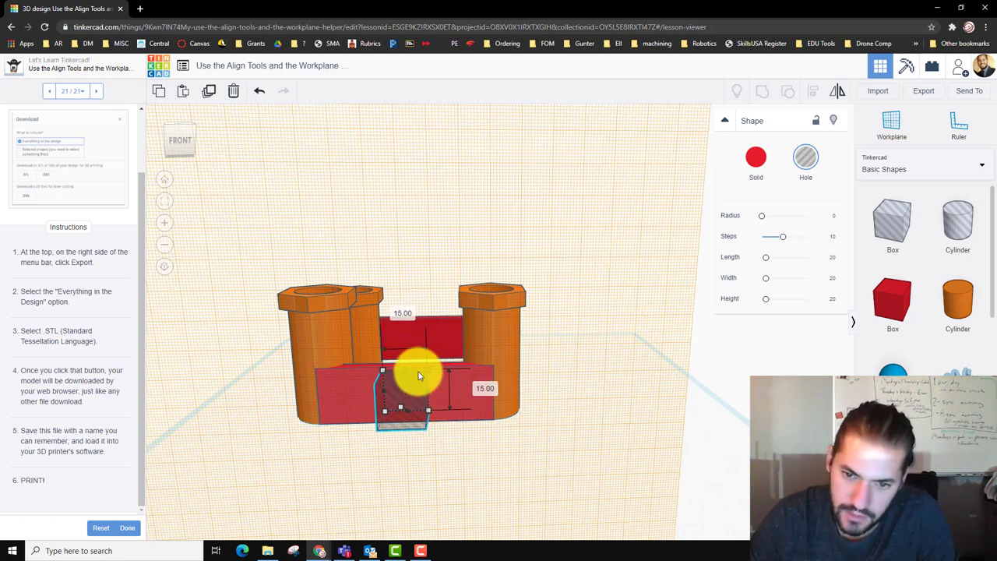
drag(411, 380, 409, 418)
right_drag(467, 452, 393, 462)
drag(393, 461, 407, 441)
right_drag(486, 456, 410, 355)
drag(415, 358, 423, 409)
right_drag(512, 456, 423, 423)
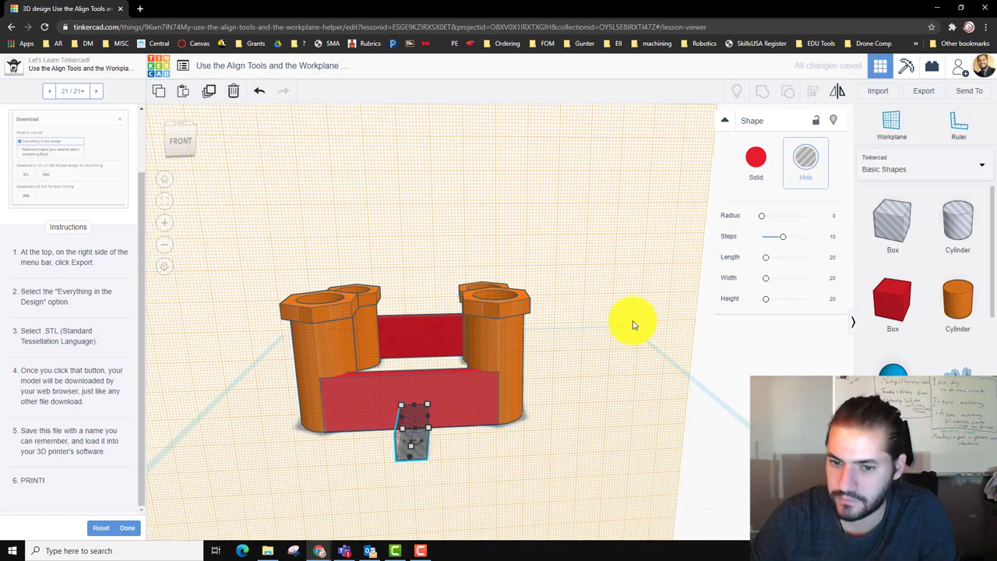
Step: Select the red front wall with the hole box and group them
click(403, 424)
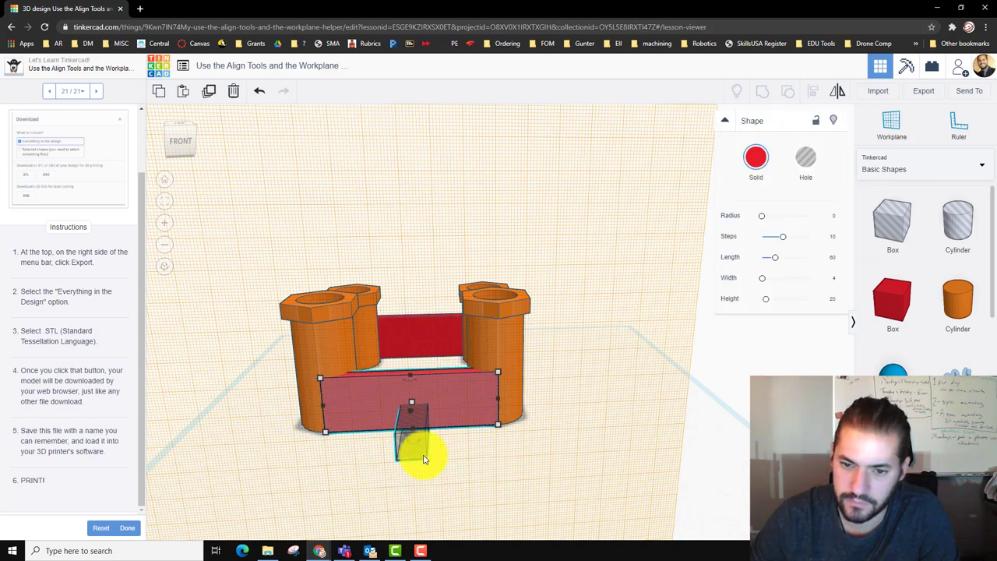
shift+click(424, 458)
click(766, 93)
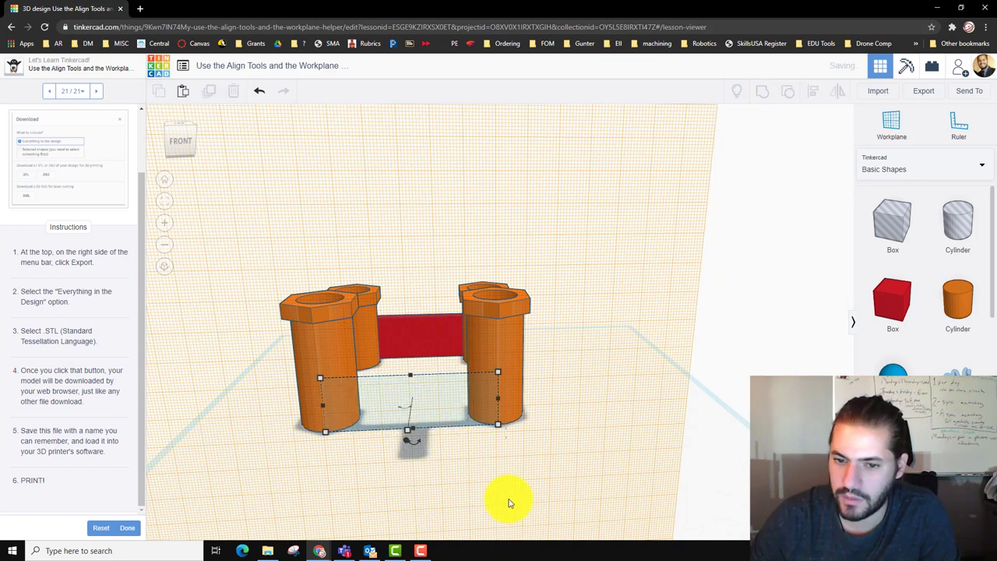
mouse_move(476, 473)
right_down()
mouse_move(459, 423)
mouse_move(460, 464)
right_up()
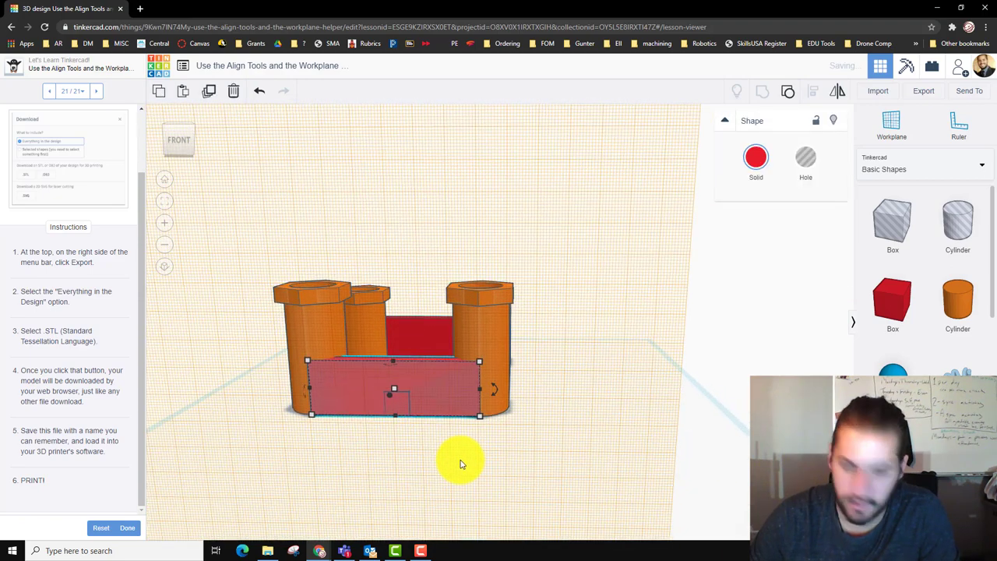
click(461, 464)
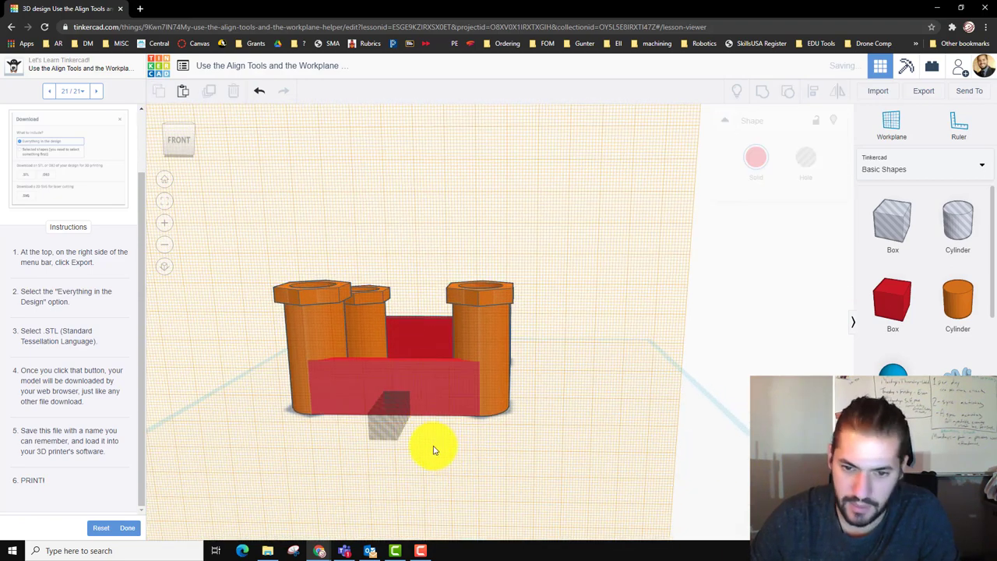
Step: Reposition the hole box in the wall's base and group it with the wall to cut the doorway
click(394, 413)
right_drag(450, 456, 413, 488)
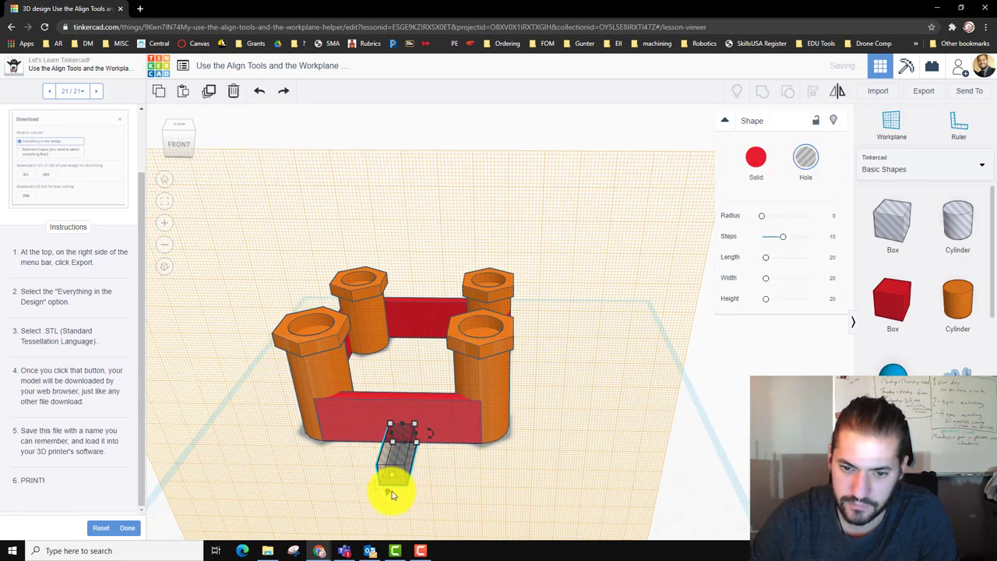
drag(392, 483, 404, 470)
shift+click(447, 414)
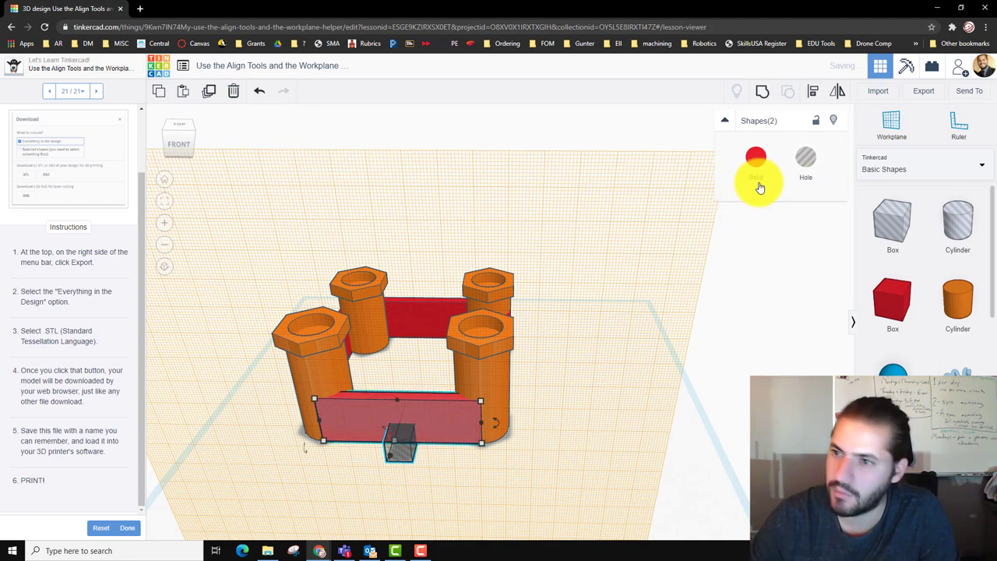
click(765, 93)
right_drag(461, 478, 545, 444)
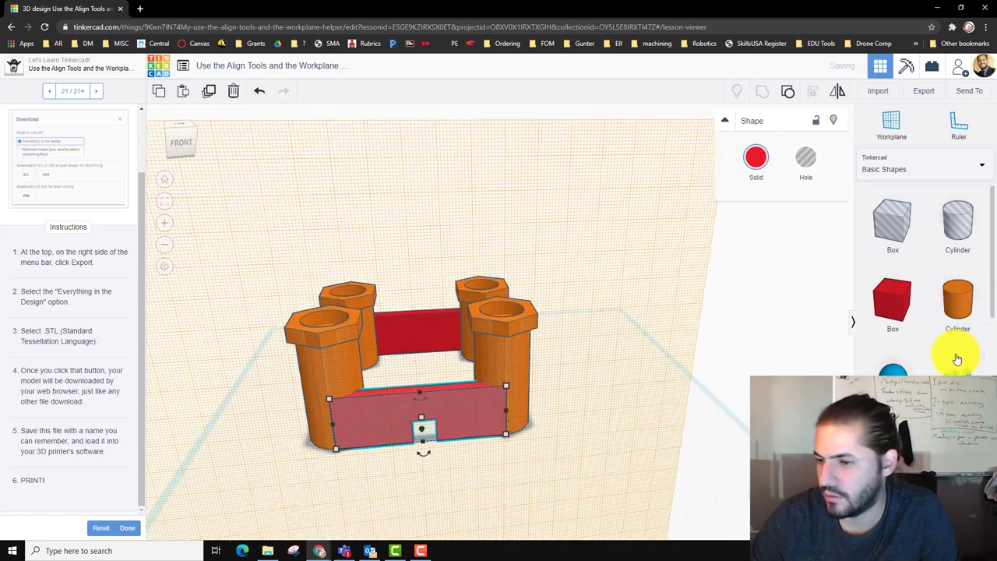
Step: Place a Text shape over the castle's front wall and scale it down
scroll(958, 359, down, 5)
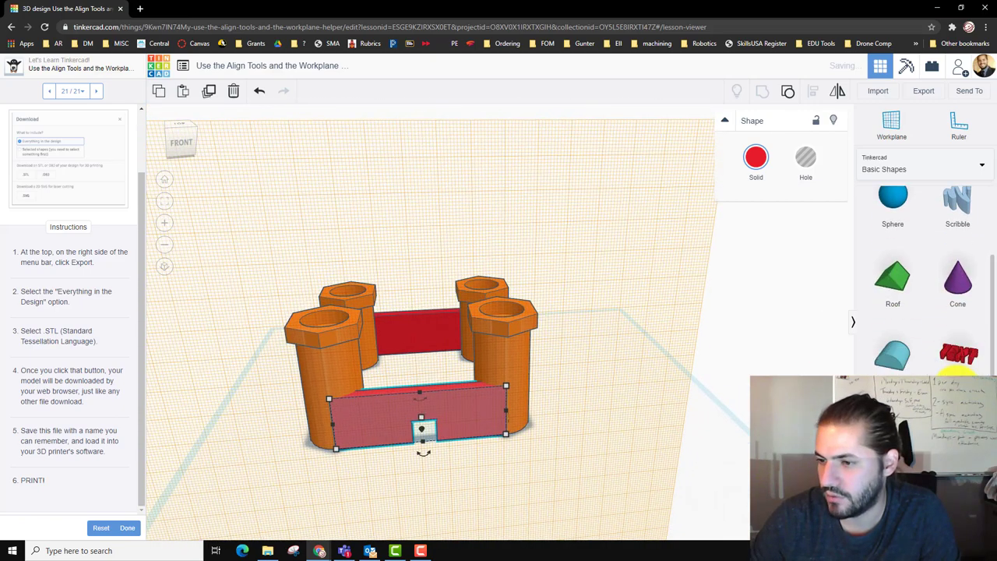
scroll(958, 359, down, 2)
click(960, 320)
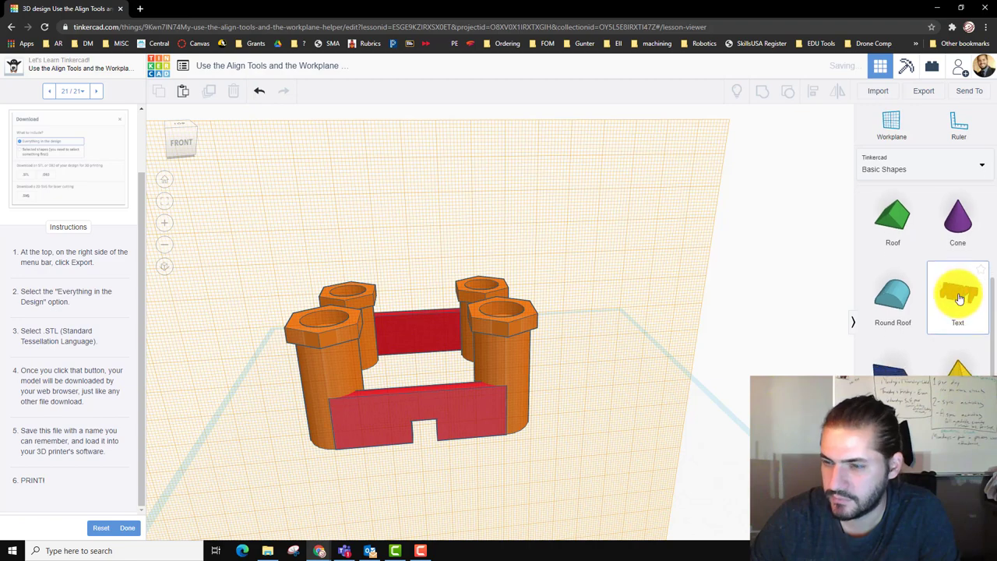
drag(960, 299, 444, 417)
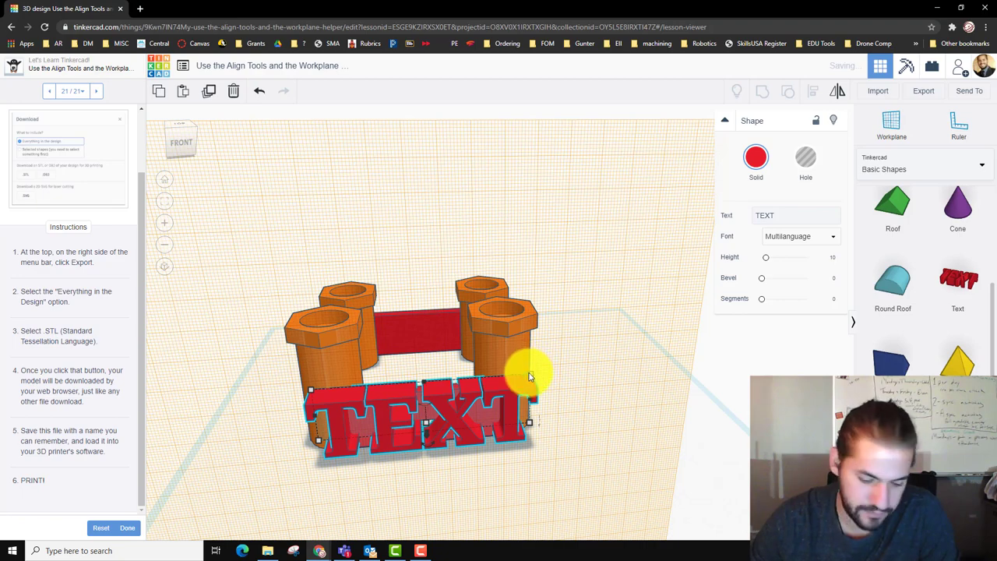
drag(529, 380, 478, 390)
Step: Change the wording to 'Mr White's Castle' and stretch the lettering across the front wall
click(785, 215)
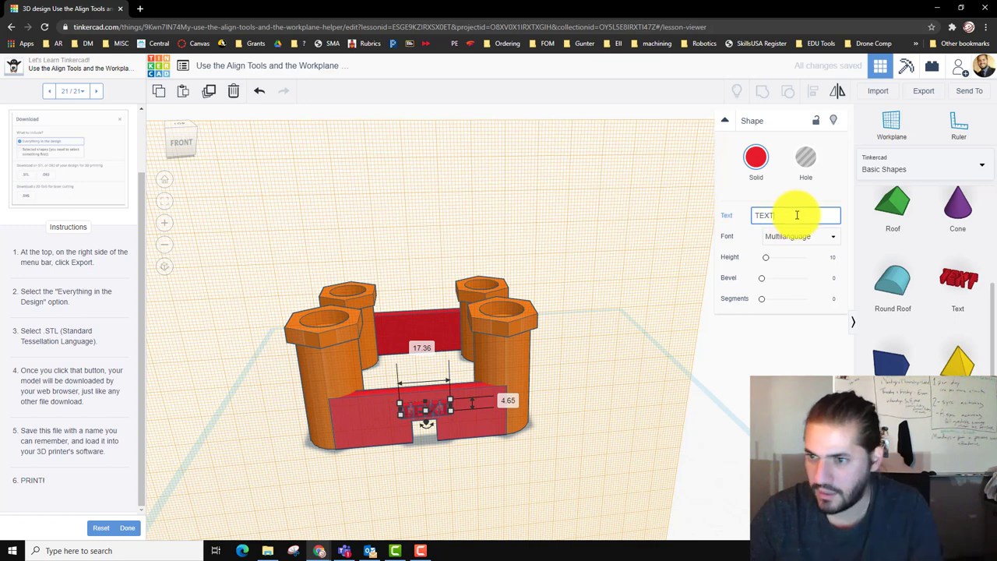
drag(798, 215, 746, 220)
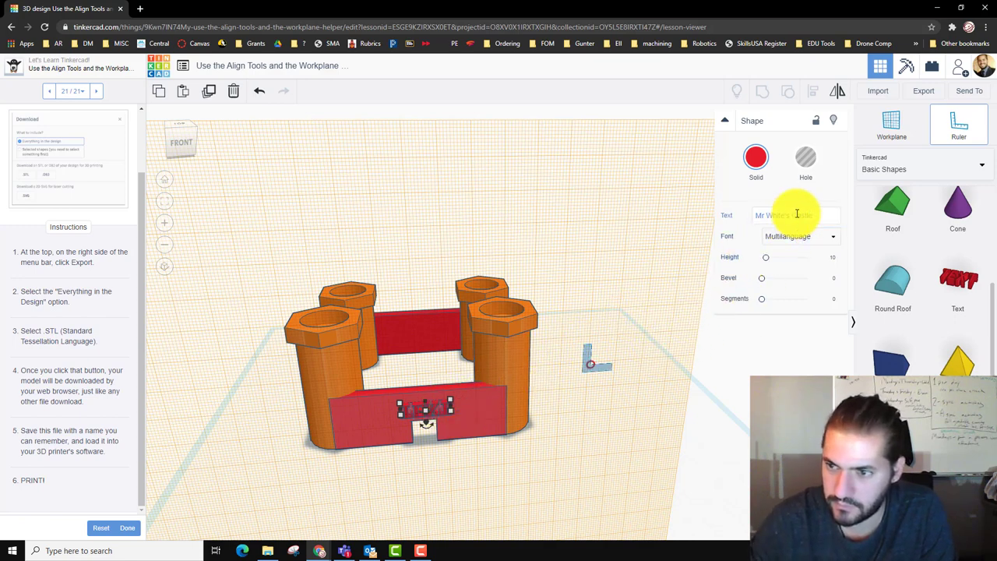
click(382, 419)
drag(460, 448, 584, 494)
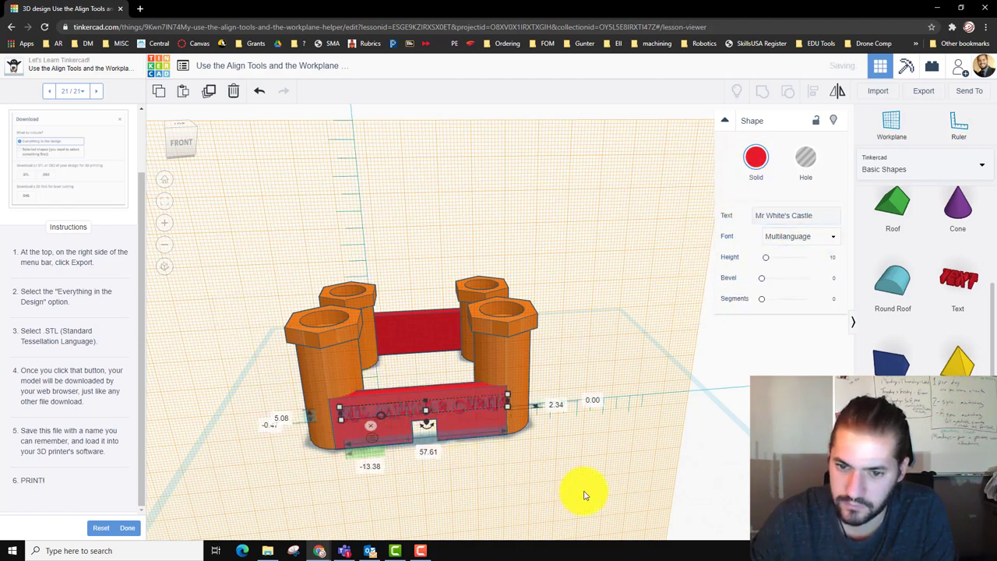
Step: Mirror the Mr White's Castle lettering vertically so it reads the right way up
scroll(503, 459, up, 4)
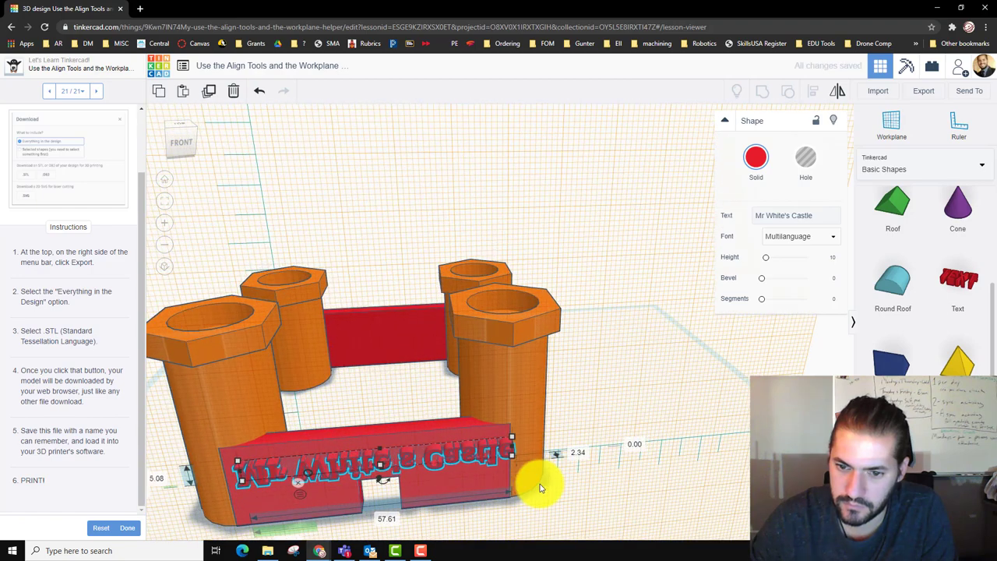
right_drag(511, 496, 514, 460)
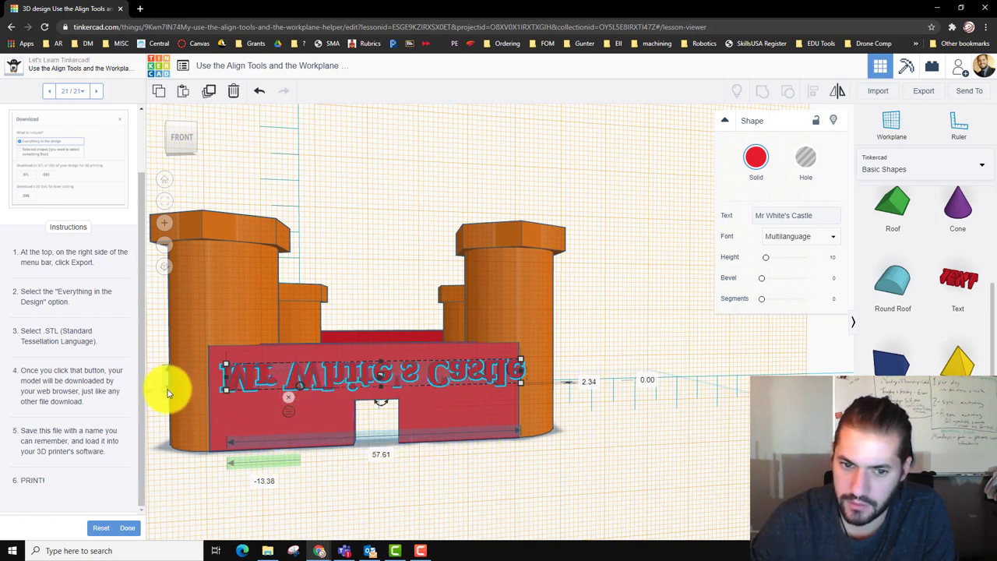
key(Escape)
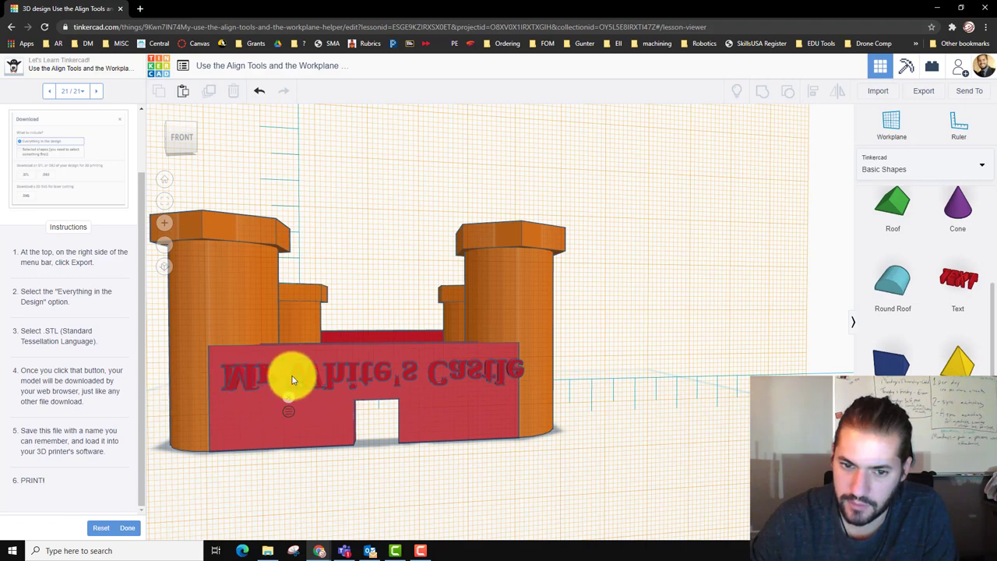
click(292, 379)
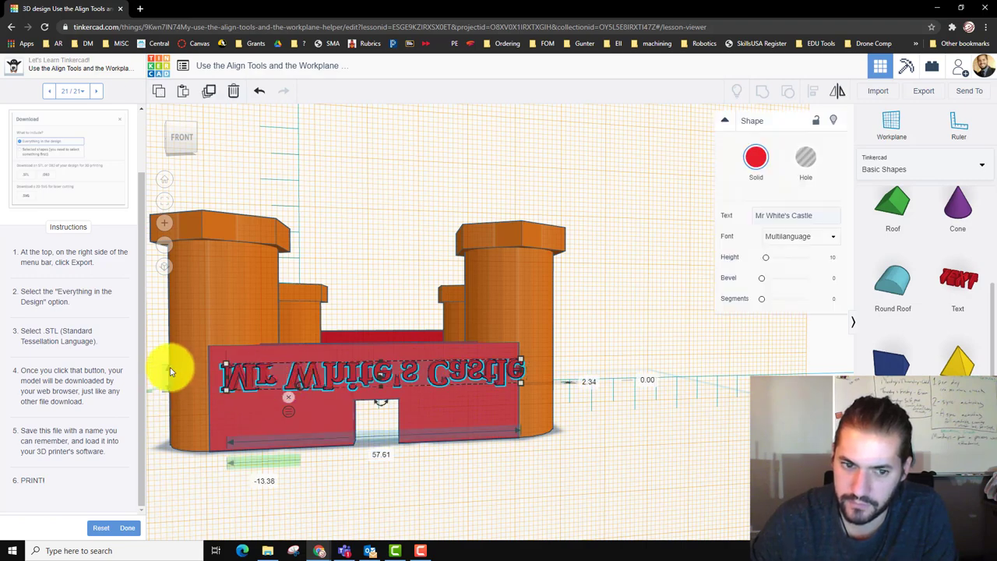
click(271, 378)
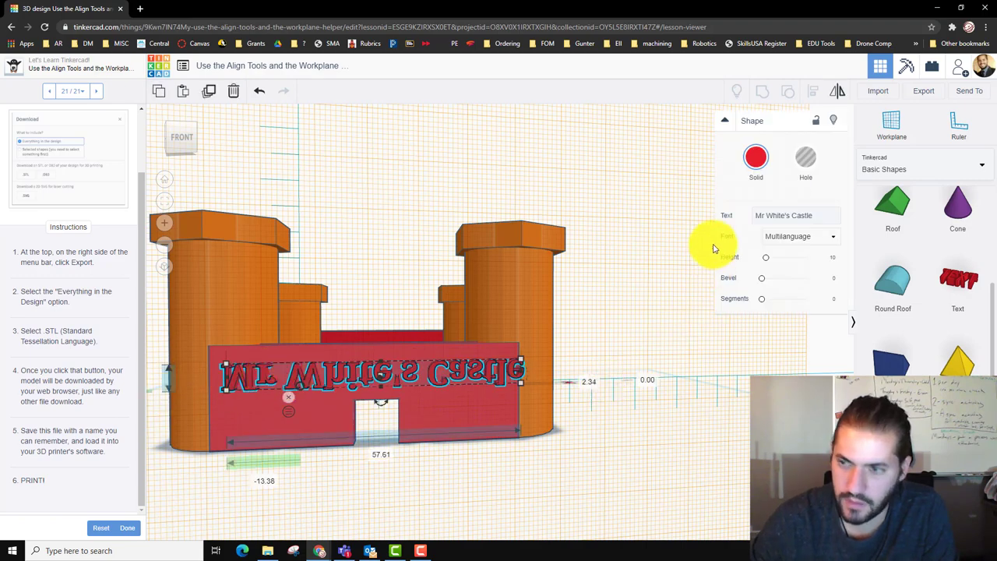
click(837, 90)
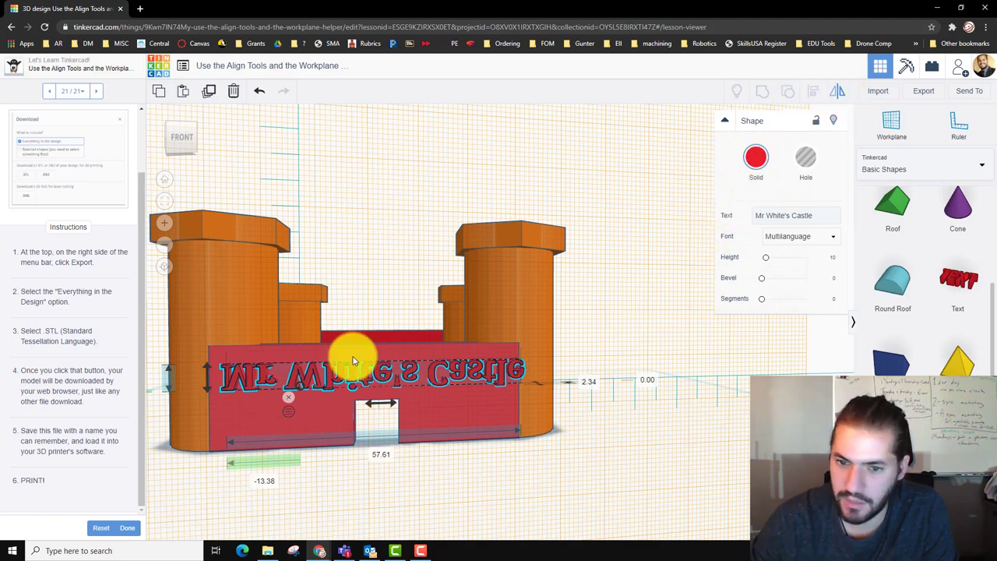
click(208, 369)
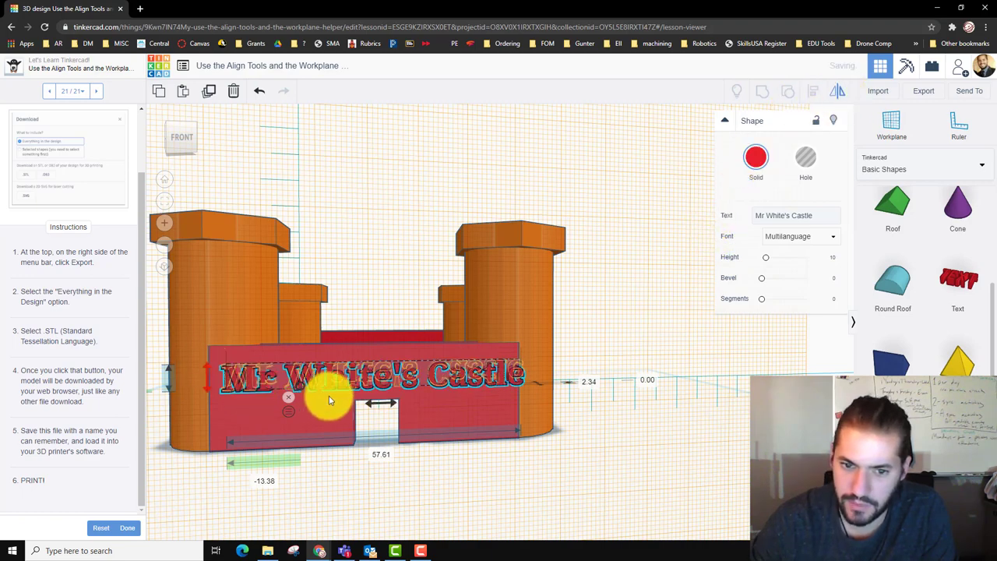
Step: Nudge the lettering slightly up and left on the front wall
right_drag(550, 505, 519, 507)
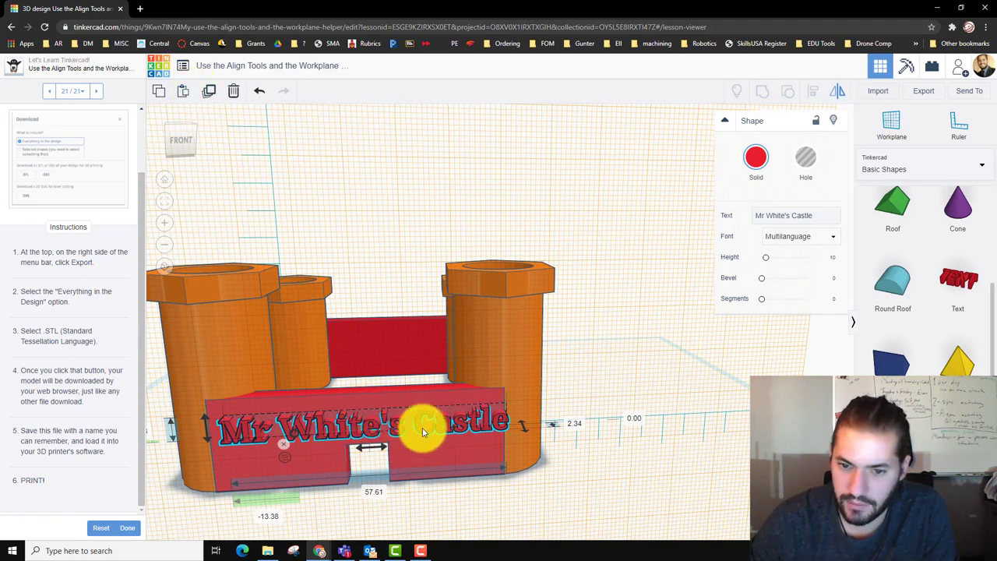
drag(423, 433, 412, 420)
click(616, 483)
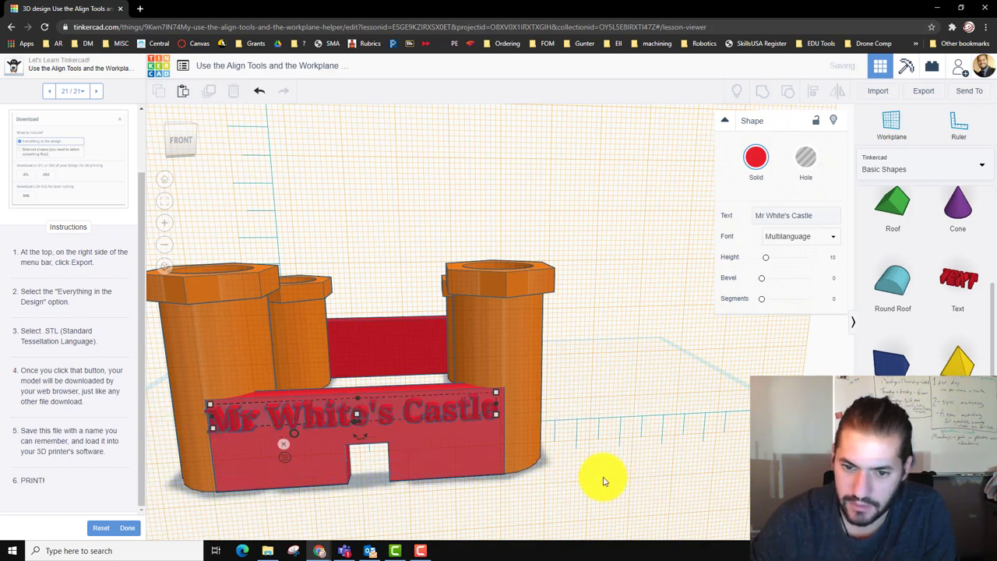
Step: Reset the workplane to the default grid and make the front and back walls orange
click(892, 123)
click(614, 442)
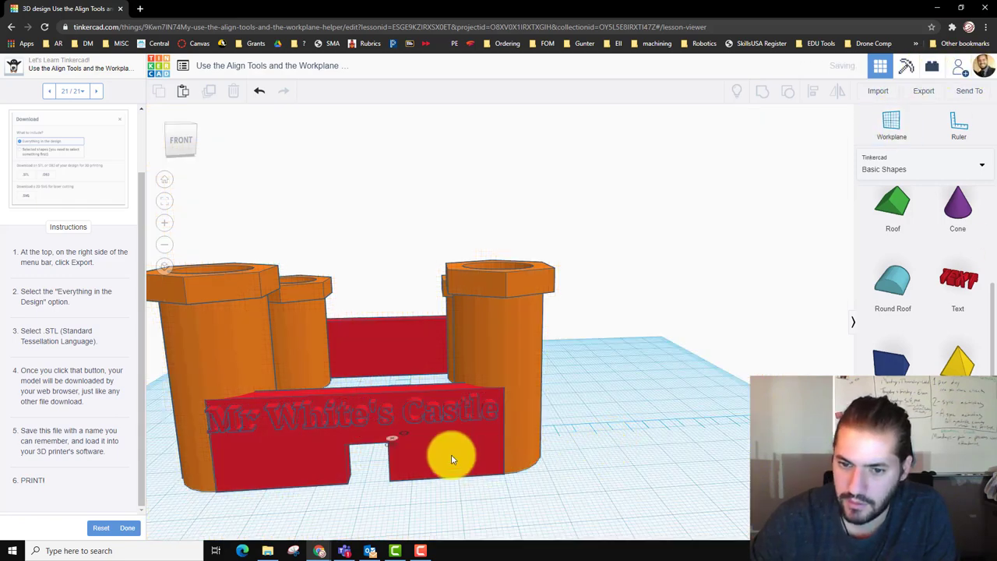
click(451, 454)
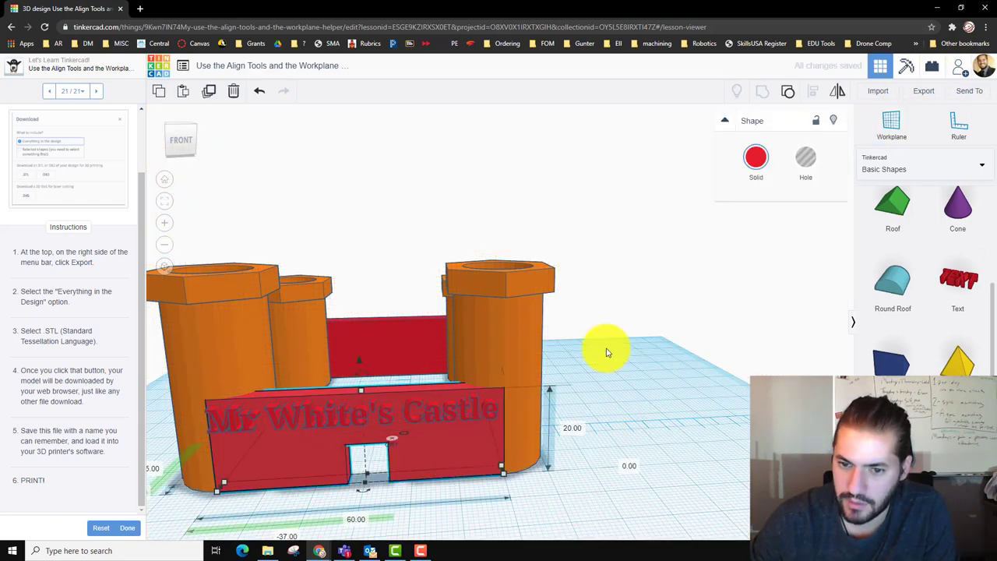
shift+click(407, 322)
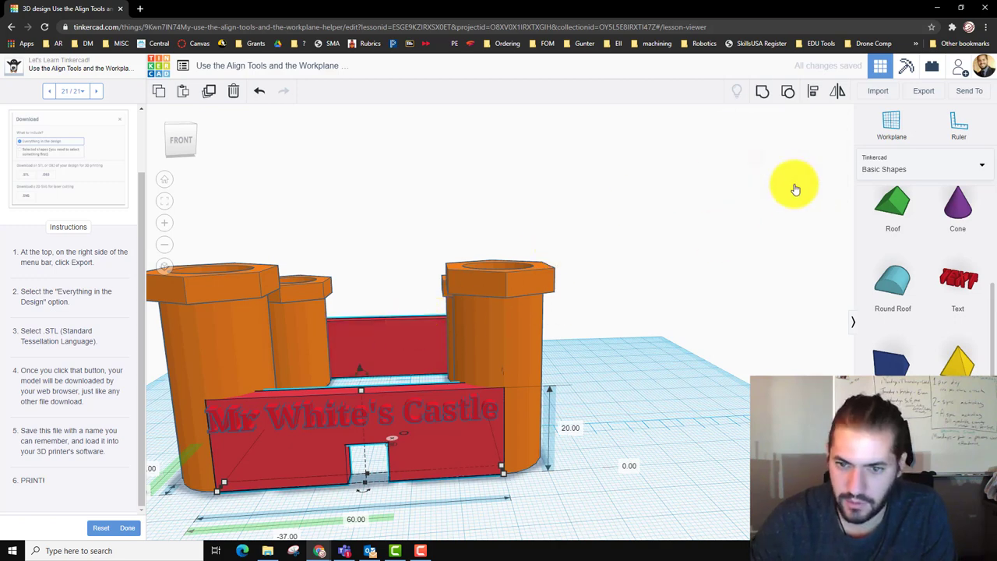
click(756, 160)
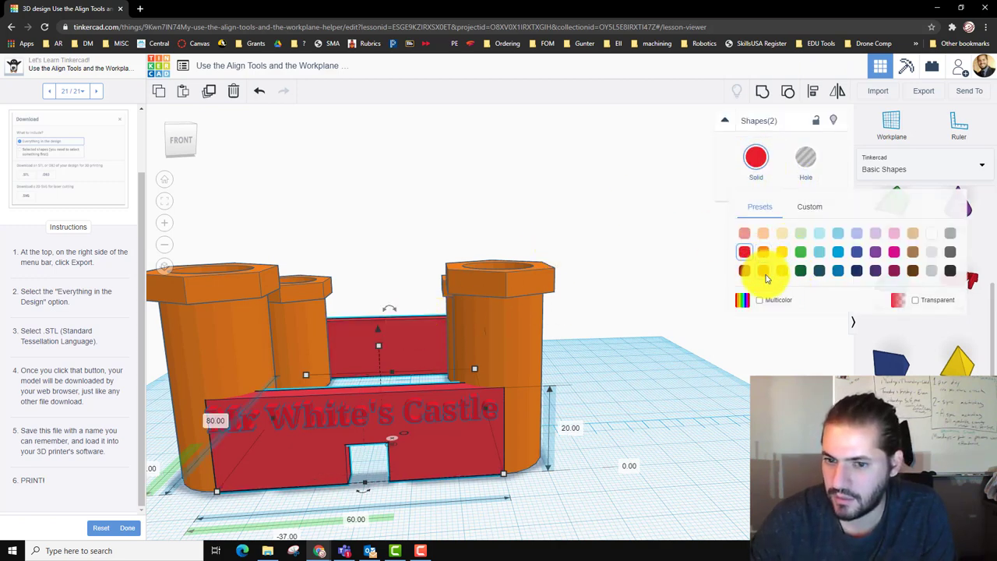
click(764, 272)
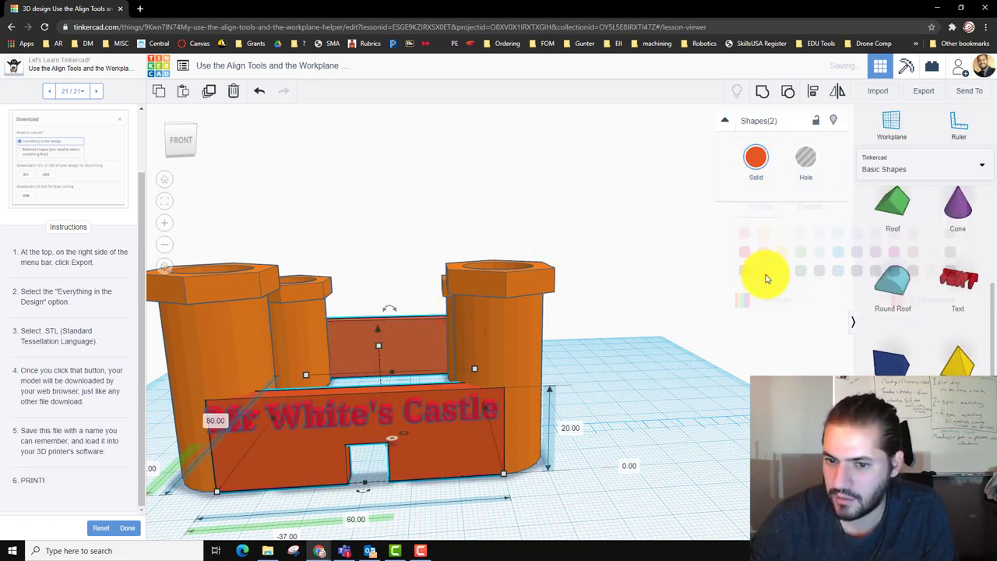
click(754, 160)
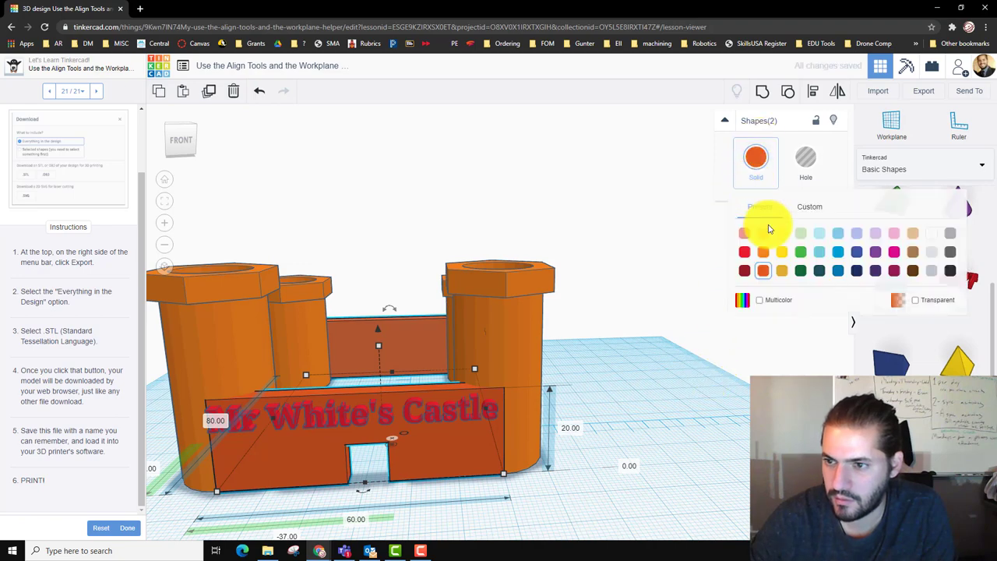
click(646, 374)
Step: Select all the castle walls and towers and colour them grey
right_drag(646, 374, 396, 462)
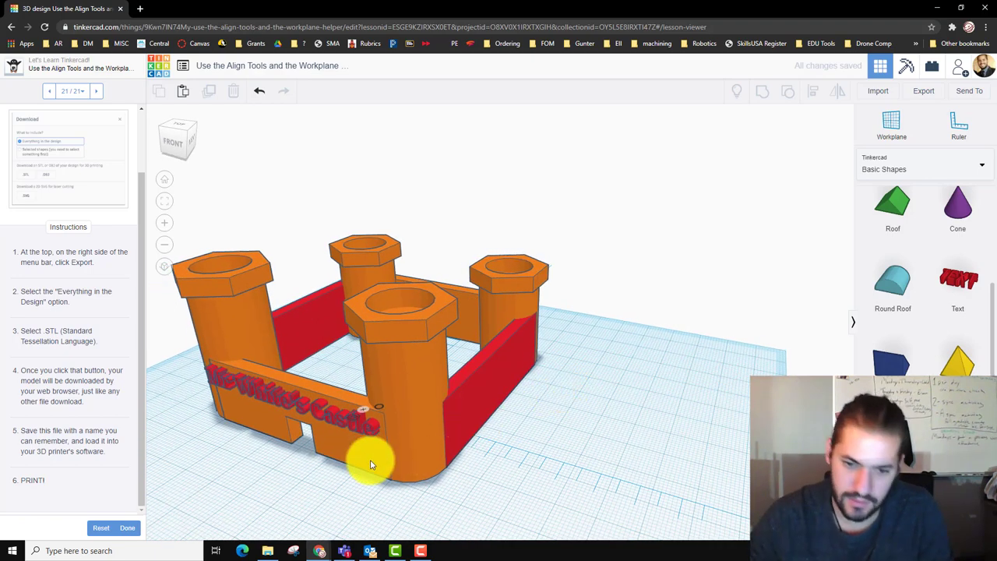
click(370, 465)
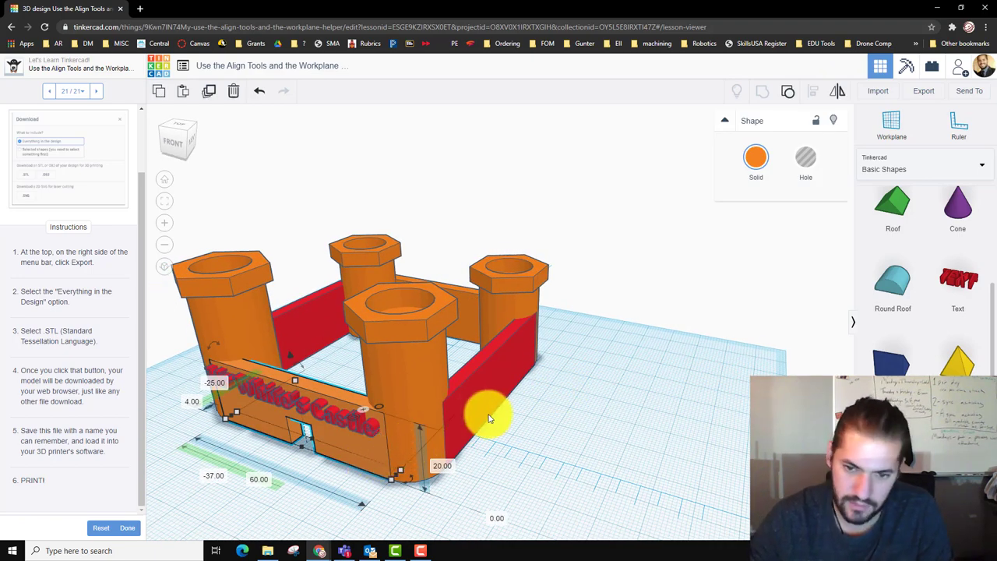
shift+click(301, 313)
shift+click(494, 299)
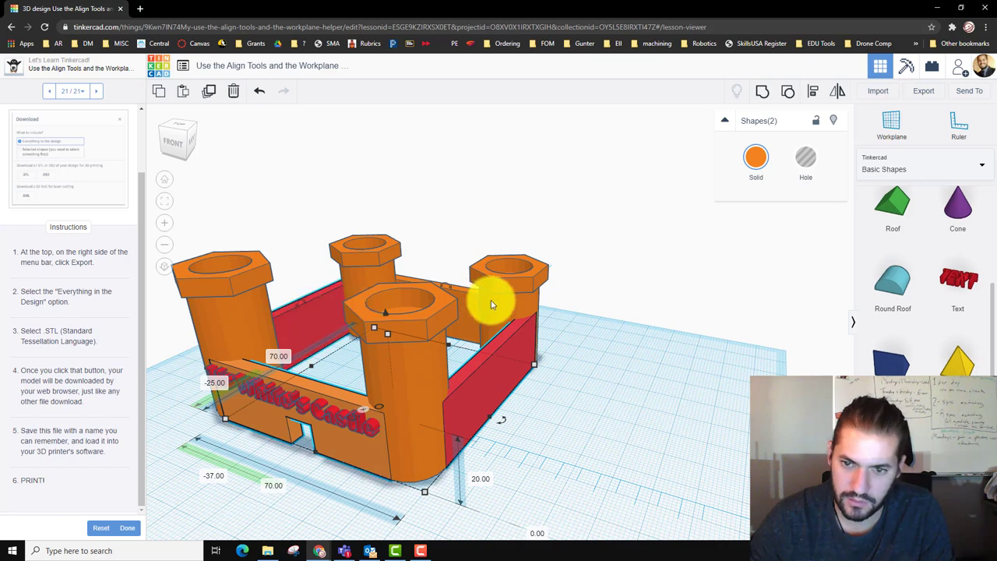
shift+click(509, 305)
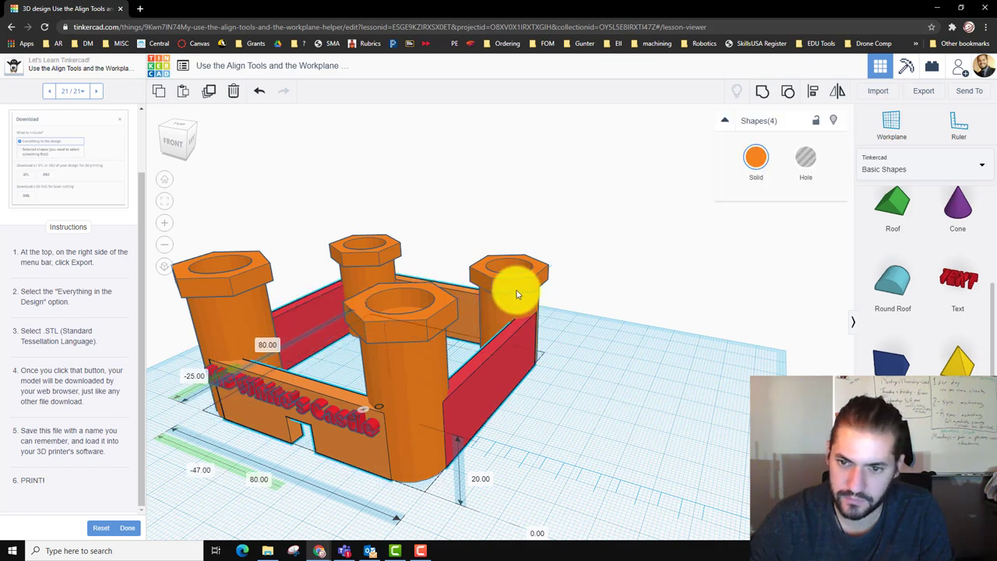
shift+click(516, 288)
shift+click(422, 317)
shift+click(405, 398)
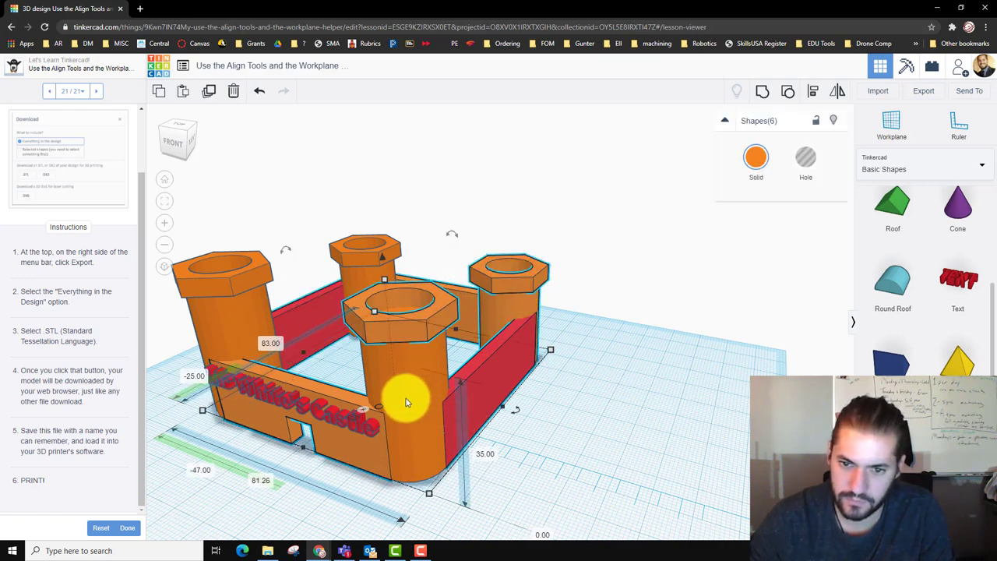
shift+click(264, 331)
shift+click(236, 277)
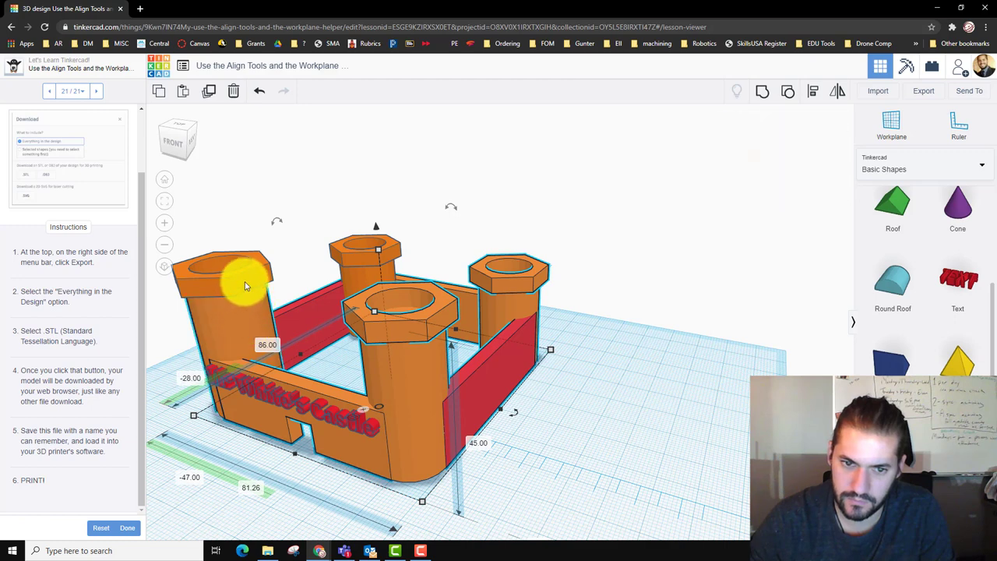
shift+click(350, 264)
shift+click(351, 281)
shift+click(509, 248)
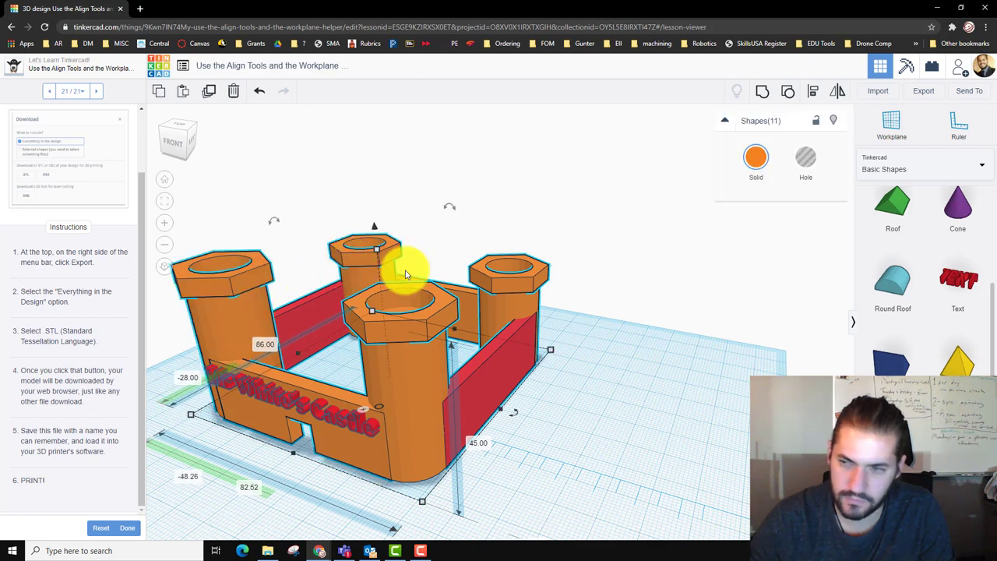
click(760, 162)
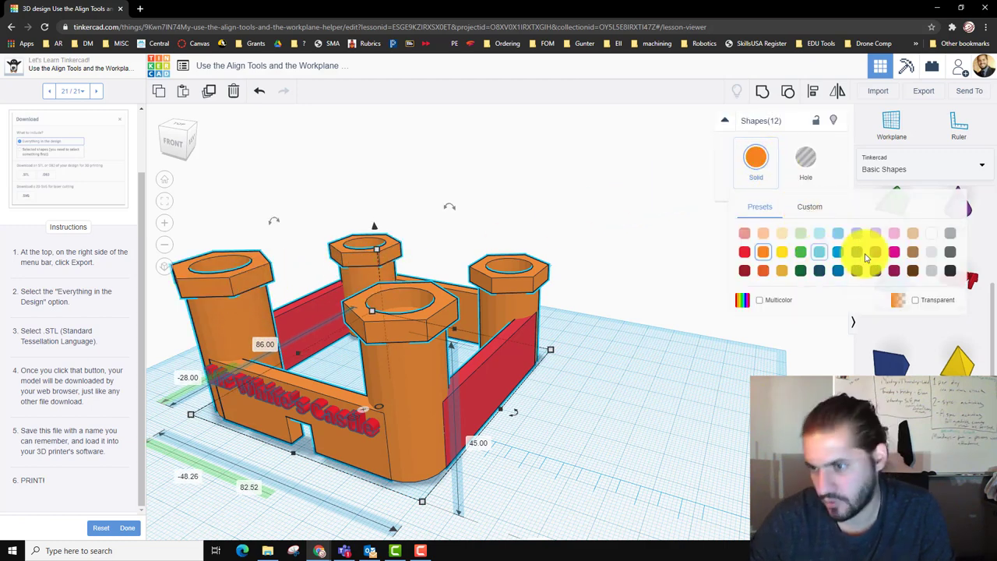
click(951, 242)
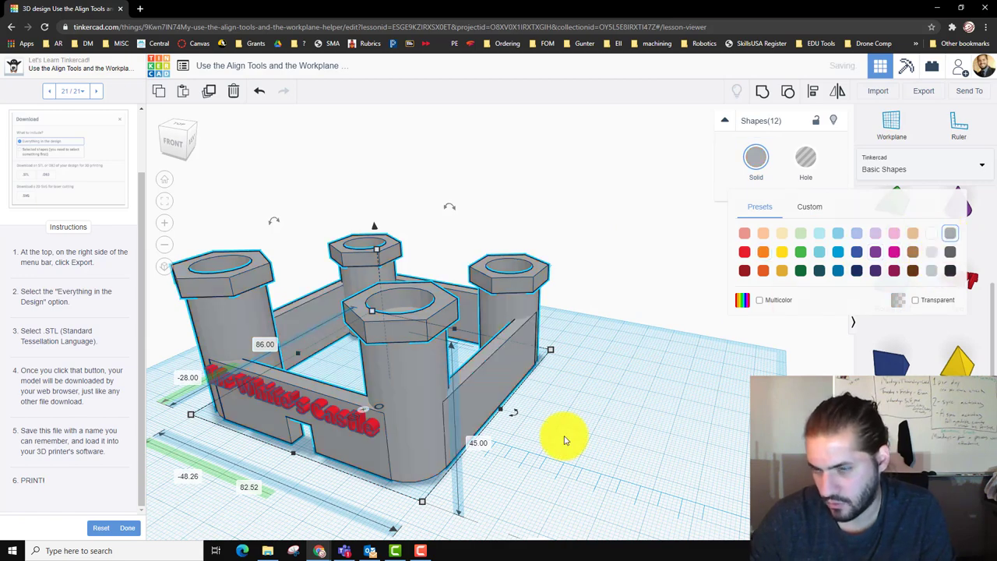
Step: Colour the Mr White's Castle lettering grey
click(348, 424)
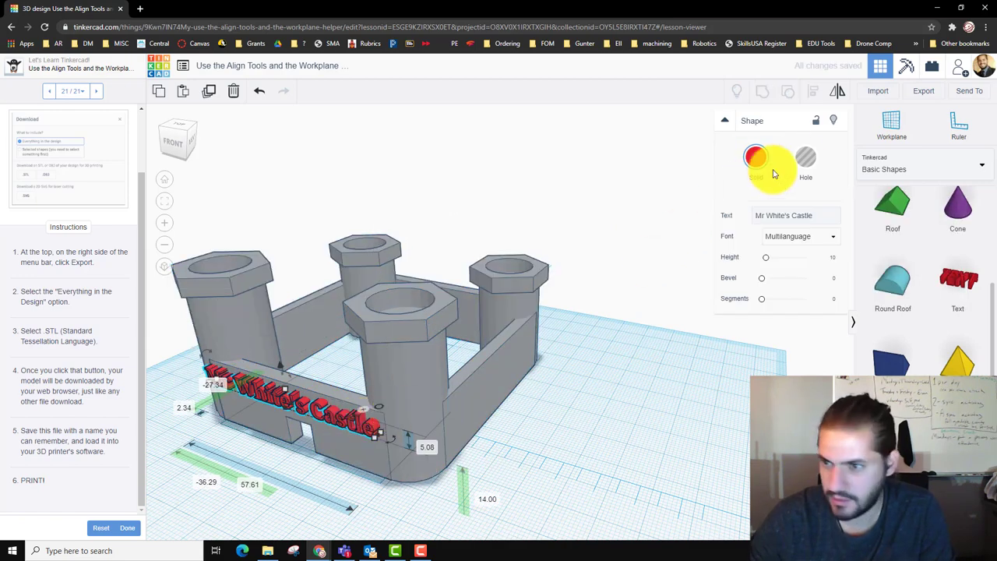
click(760, 159)
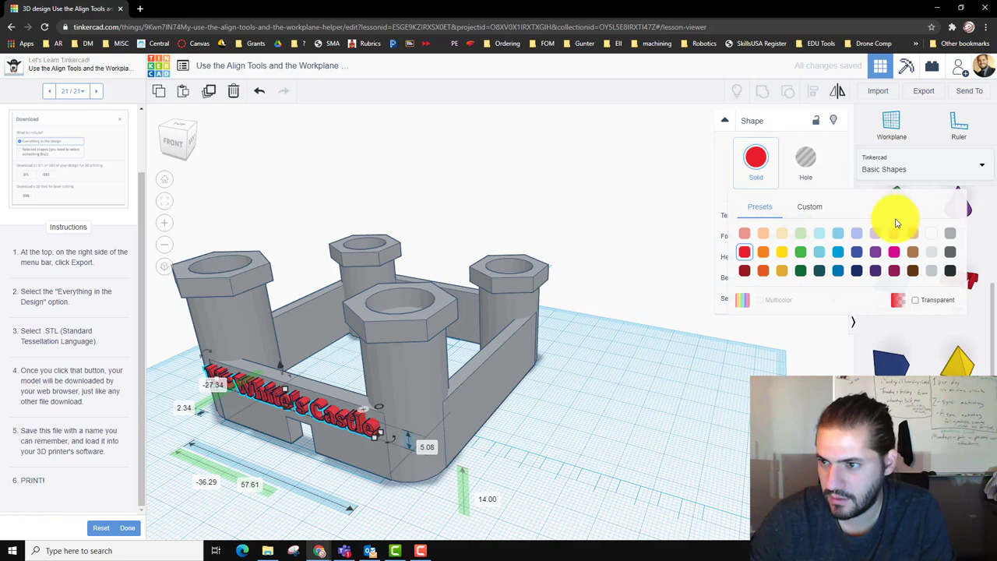
click(951, 253)
click(583, 454)
Step: Shift the lettering into place along the front wall and inspect the castle
right_drag(583, 454, 406, 465)
click(406, 465)
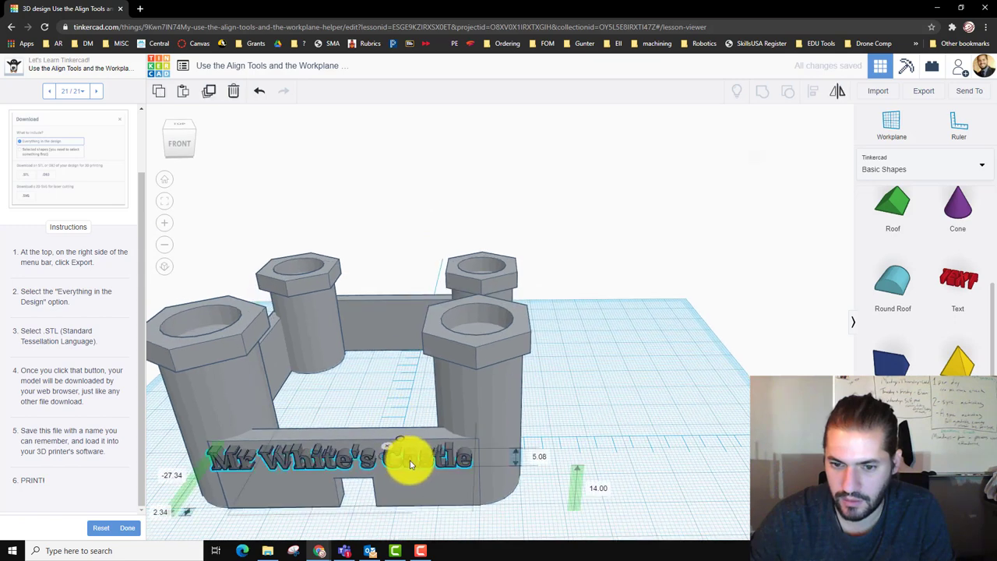
drag(413, 465, 413, 463)
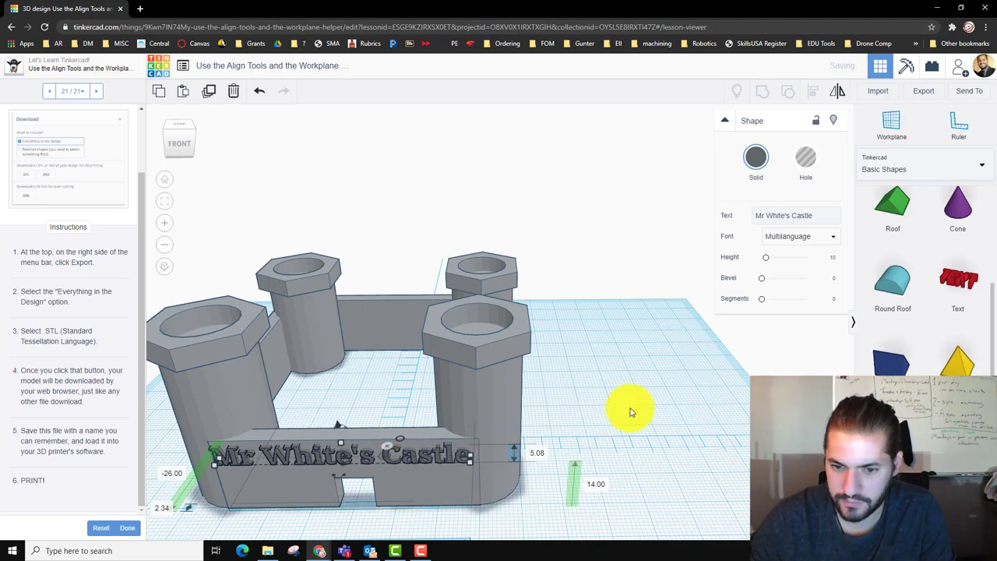
click(613, 428)
right_drag(613, 428, 726, 431)
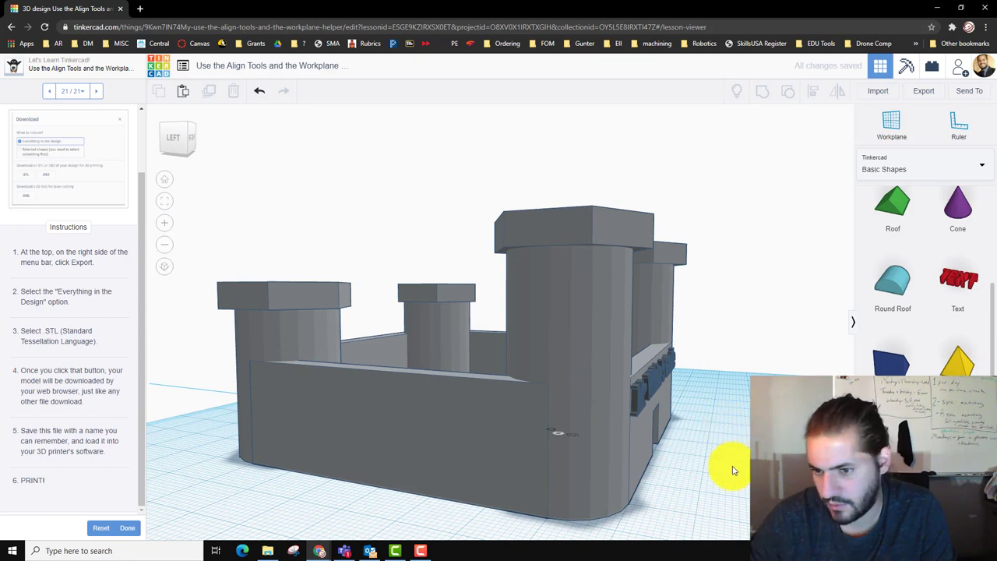
click(612, 466)
right_drag(611, 467, 572, 503)
click(477, 431)
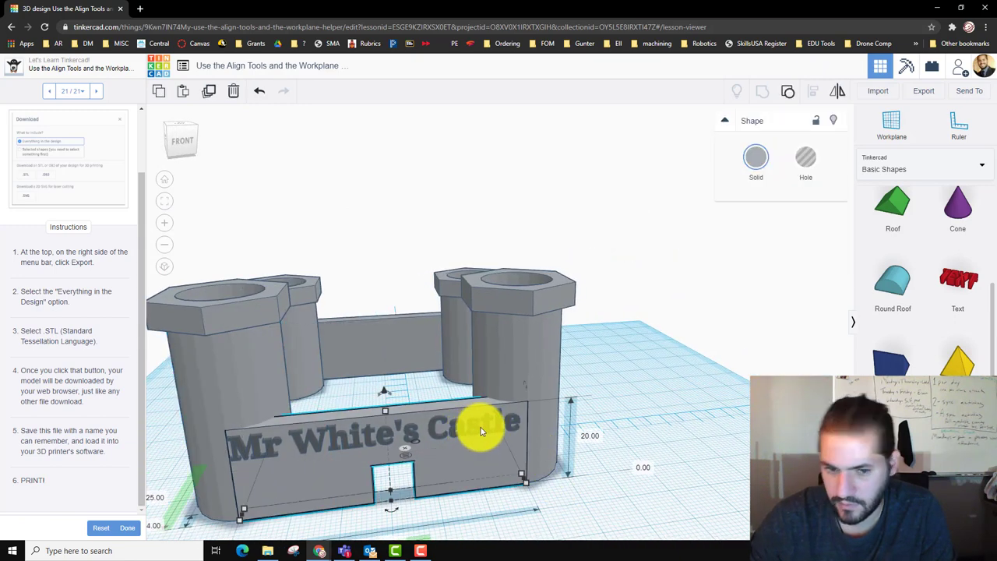
mouse_move(707, 382)
right_down()
mouse_move(638, 407)
mouse_move(658, 389)
right_up()
scroll(659, 390, down, 5)
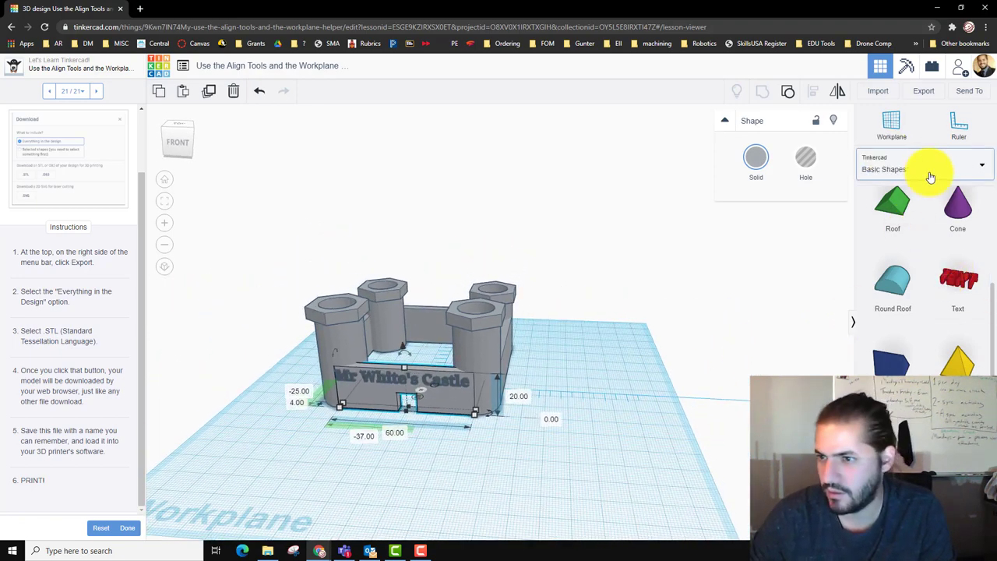
Step: Place the Simple Dinosaur from Creatures & Characters on the workplane beside the castle
click(930, 176)
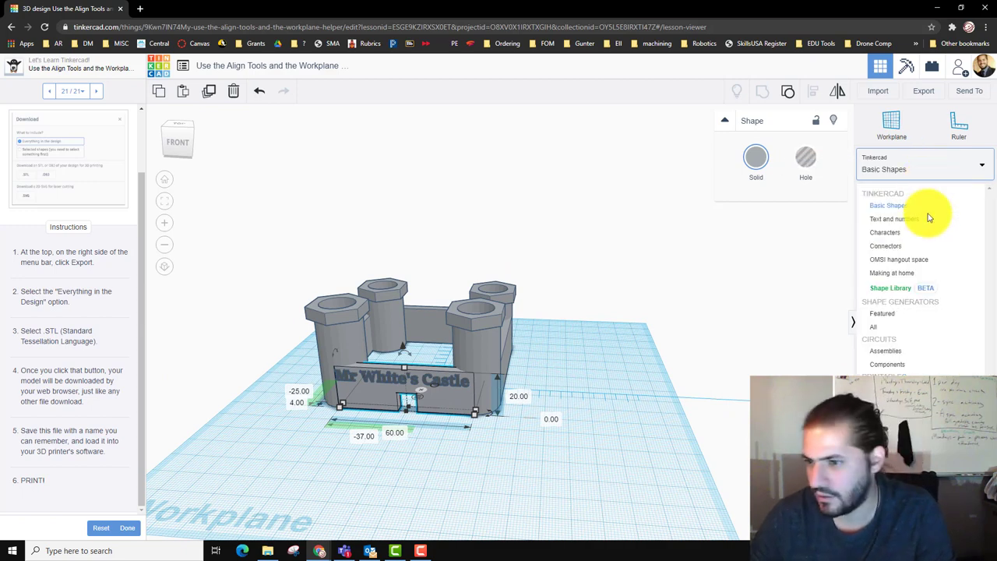
click(895, 289)
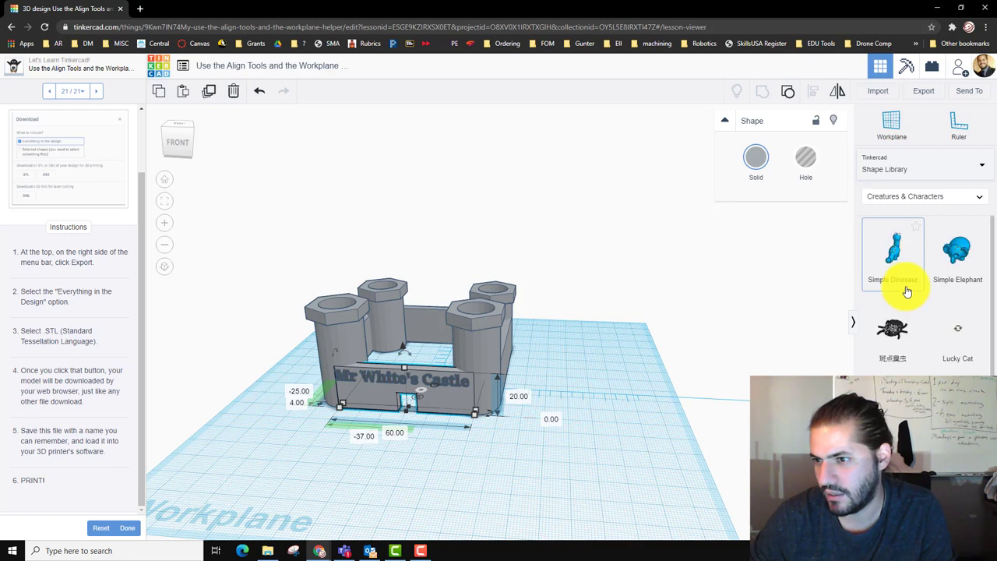
click(584, 397)
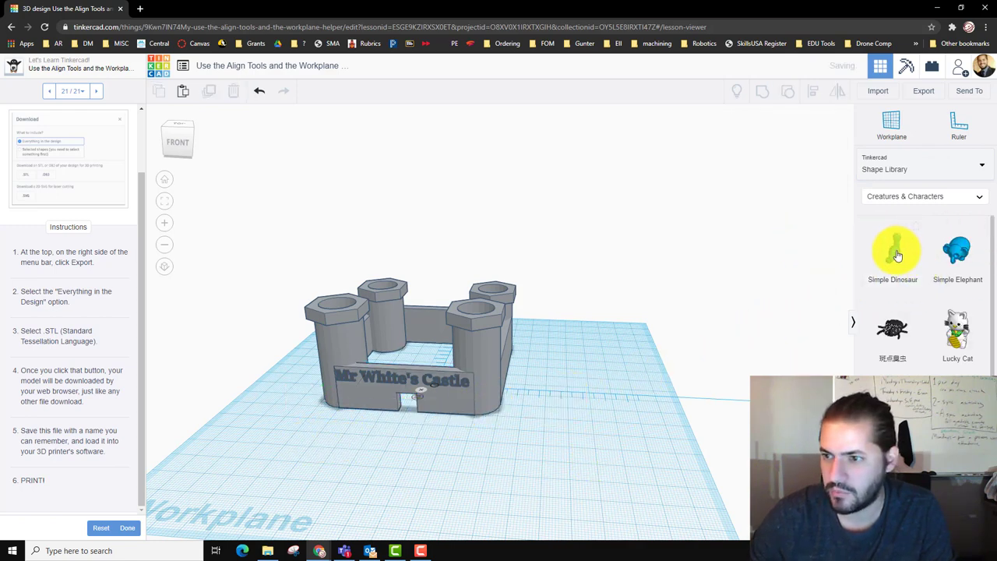
drag(895, 249, 734, 390)
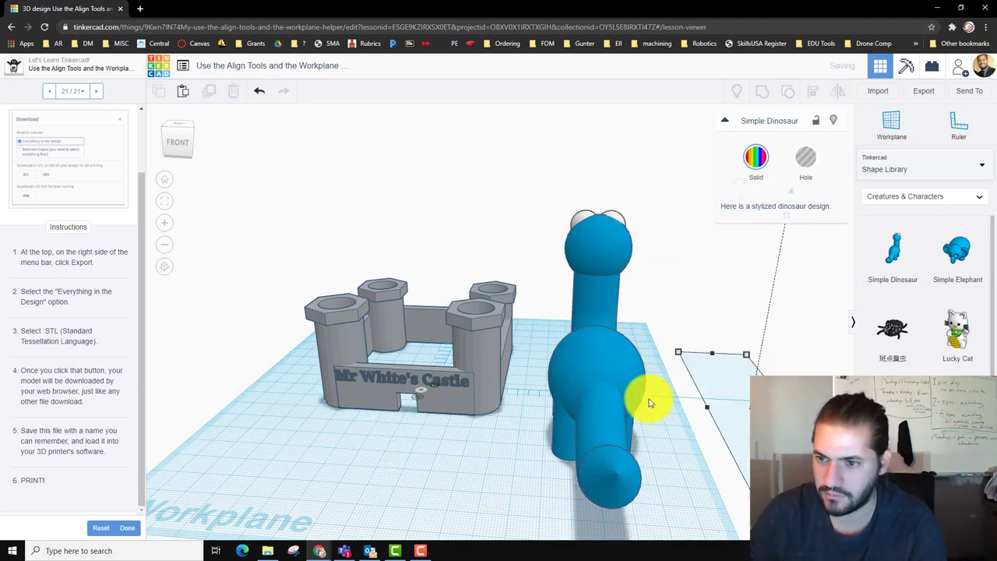
Step: Rotate the dinosaur about 41 degrees
right_drag(418, 395, 439, 386)
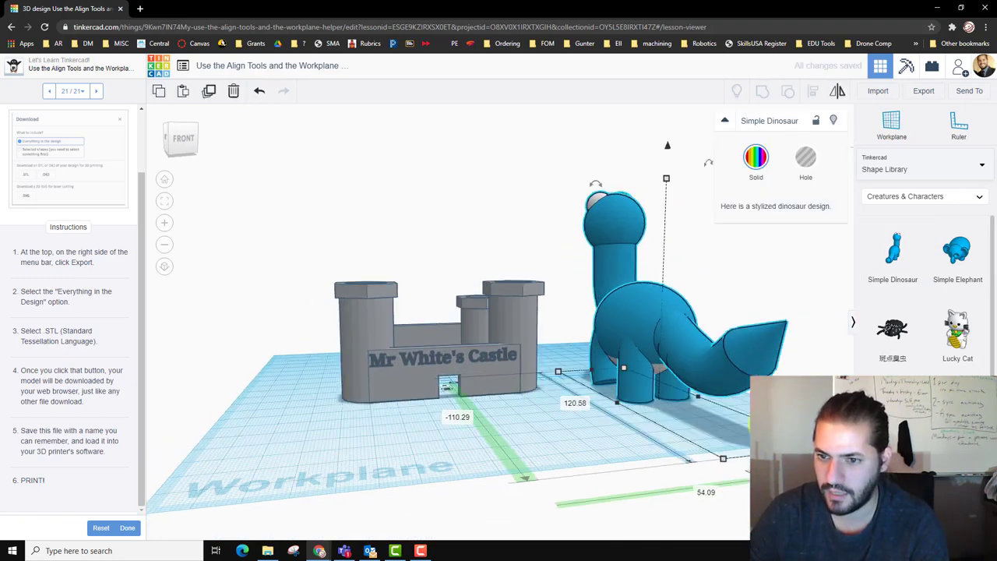
right_drag(674, 428, 704, 326)
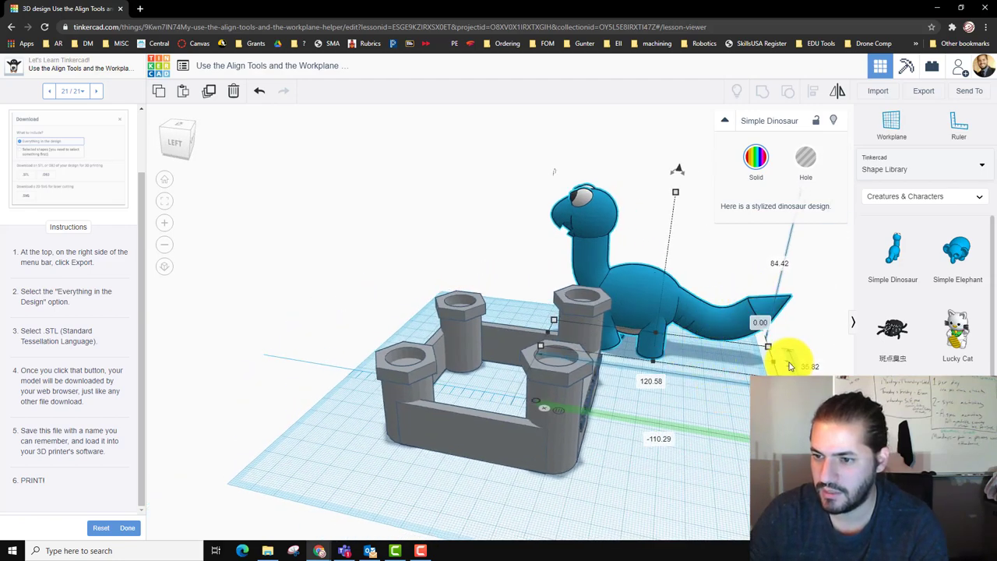
drag(787, 364, 694, 342)
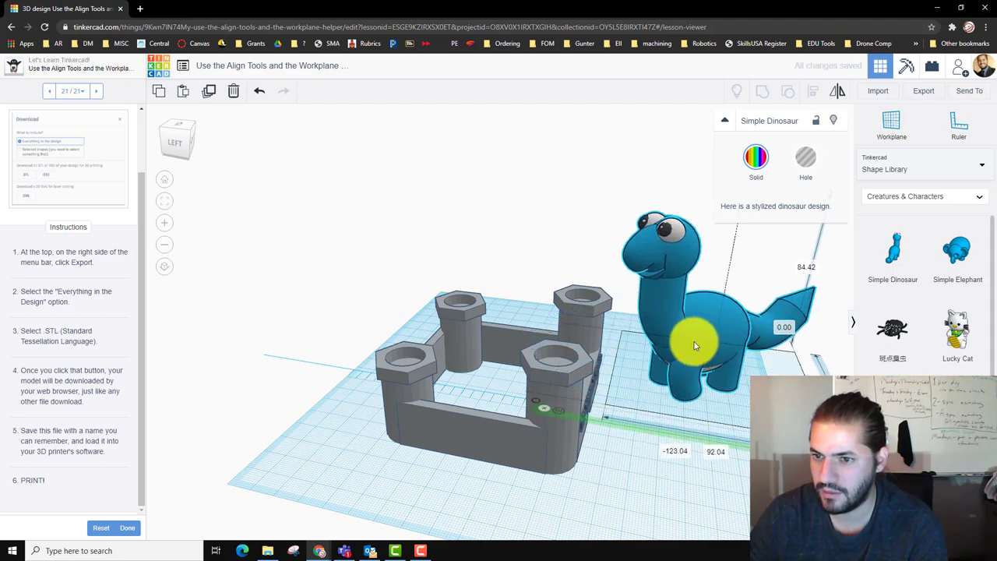
scroll(667, 484, down, 3)
right_drag(668, 483, 639, 475)
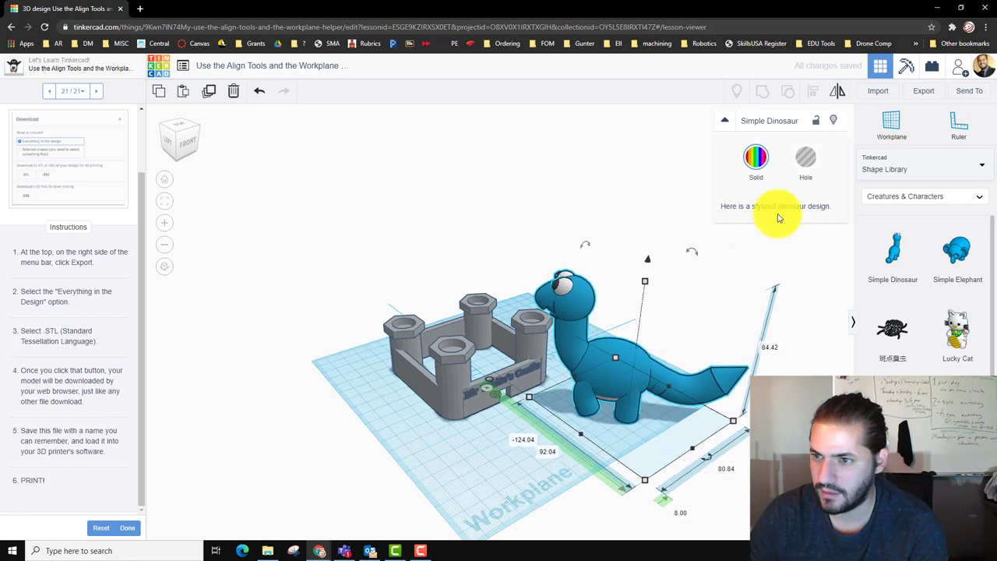
Step: Drop a green Roof from Basic Shapes in front of the castle and stretch it long and flat
click(902, 173)
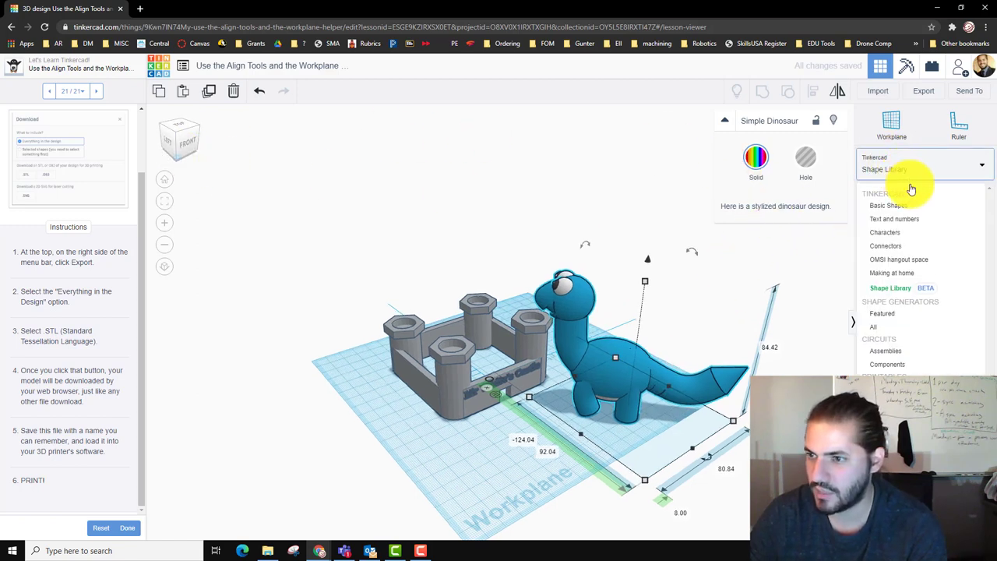
click(906, 207)
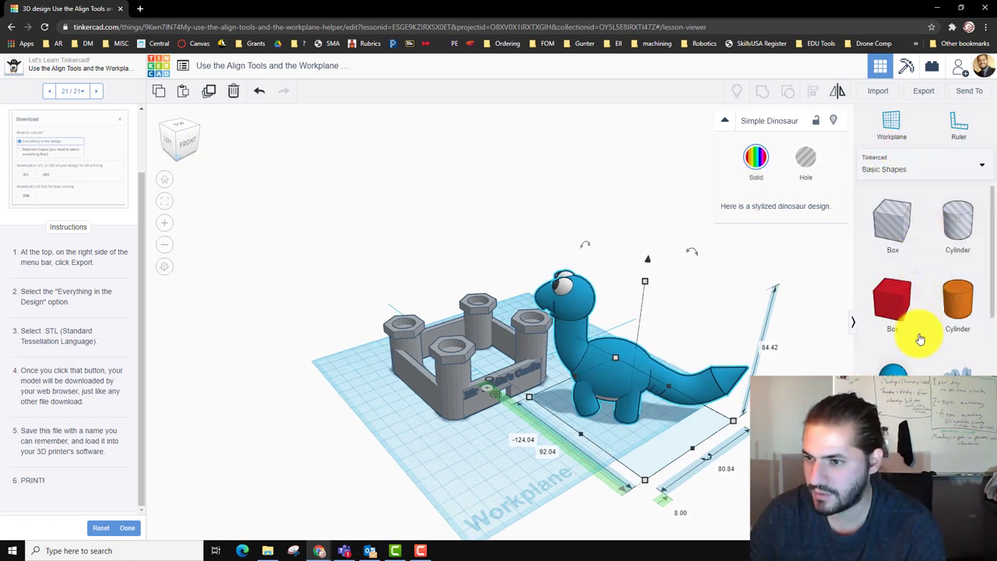
scroll(911, 222, down, 3)
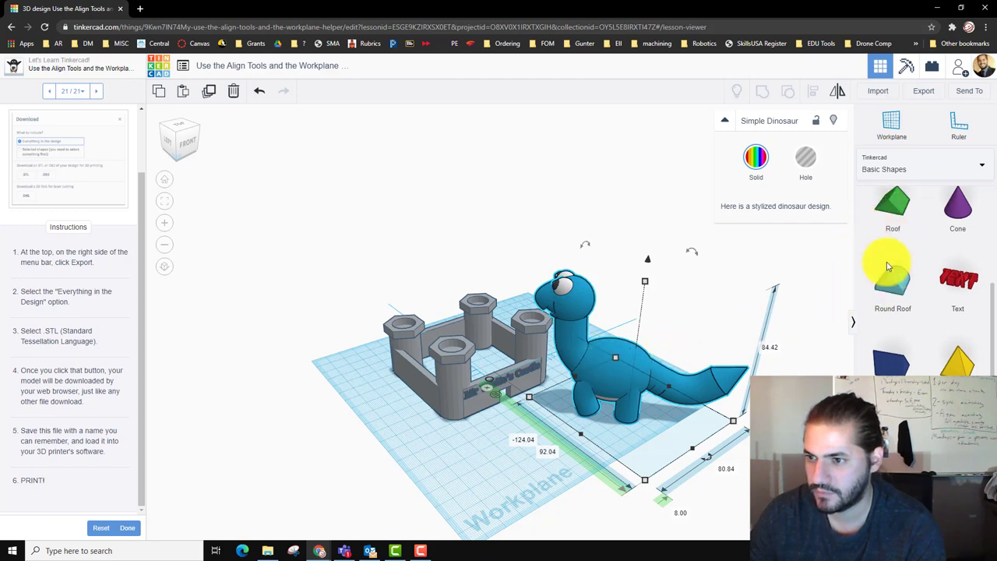
key(Escape)
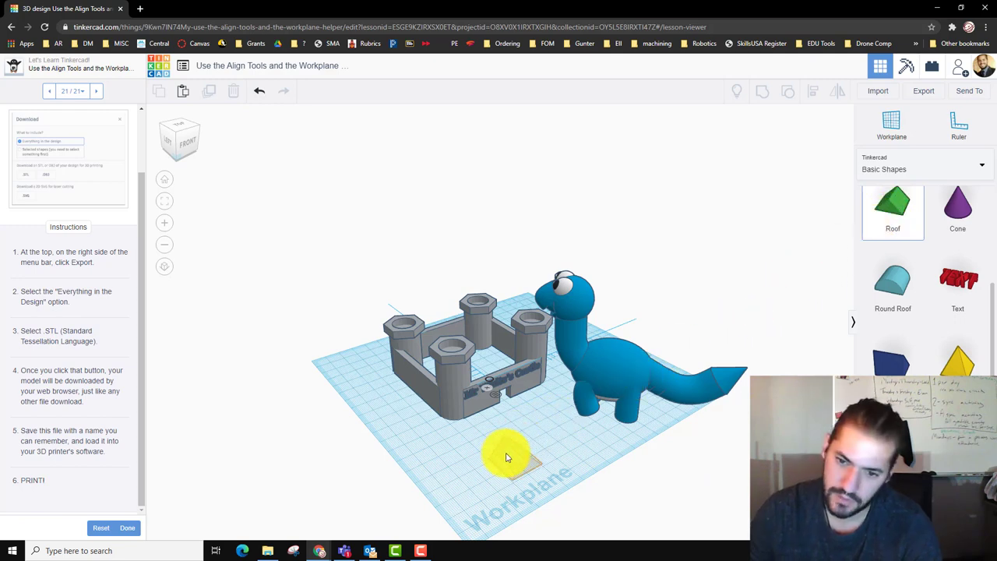
click(556, 473)
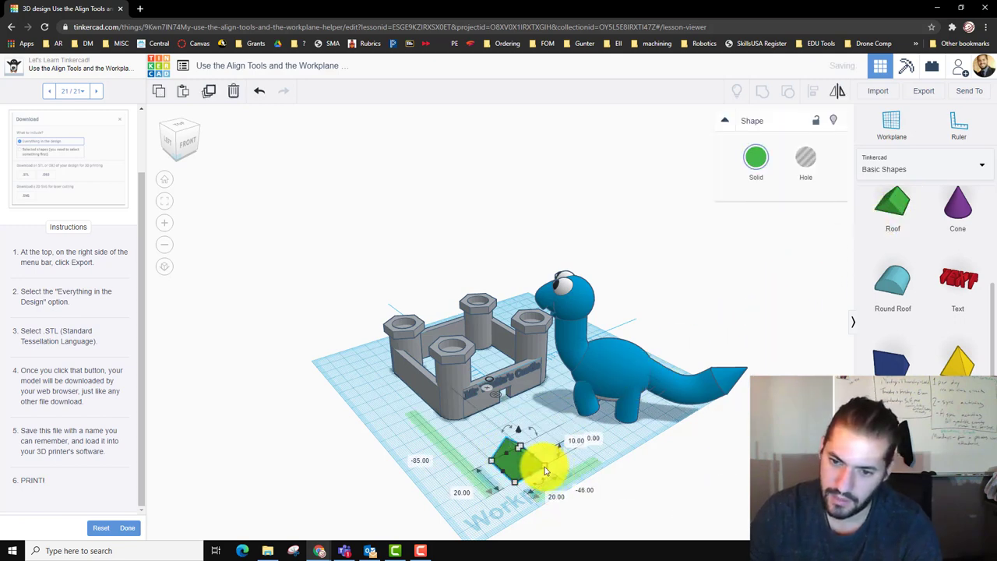
drag(546, 471, 578, 424)
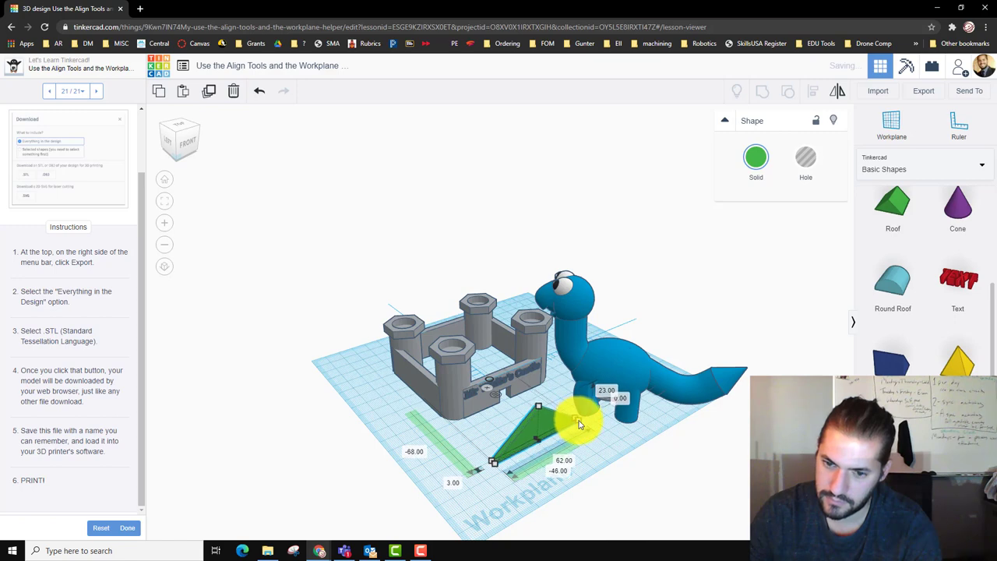
drag(578, 424, 587, 423)
Step: Finish the roof wedge, then place an orange cylinder on its sloped face via a workplane
right_drag(597, 494, 574, 475)
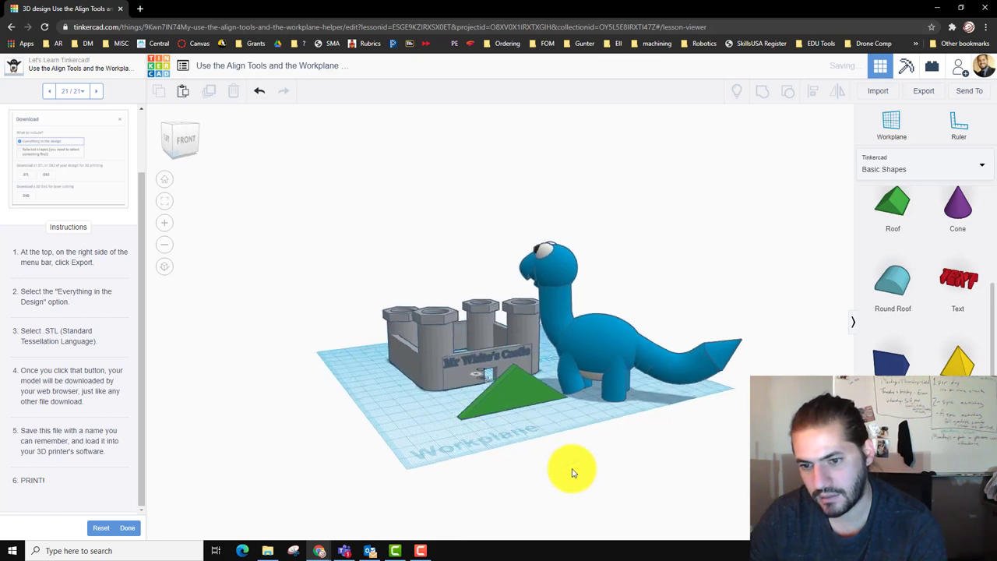
click(892, 125)
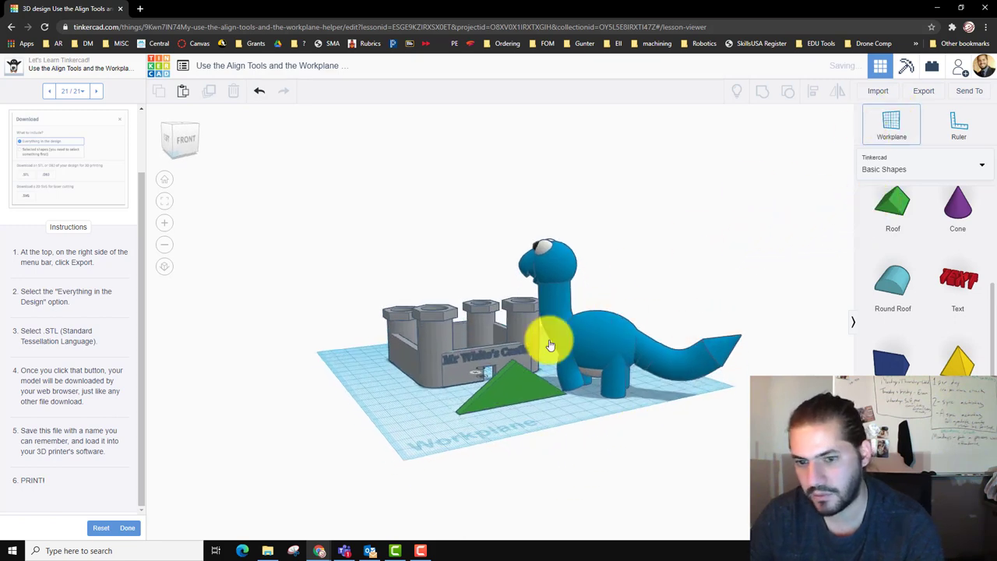
click(464, 412)
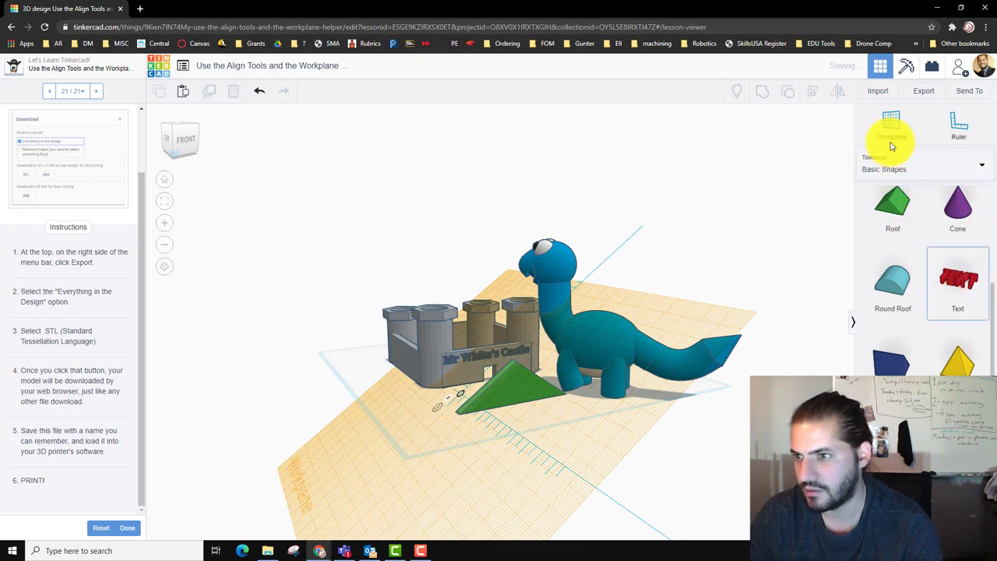
scroll(898, 262, up, 5)
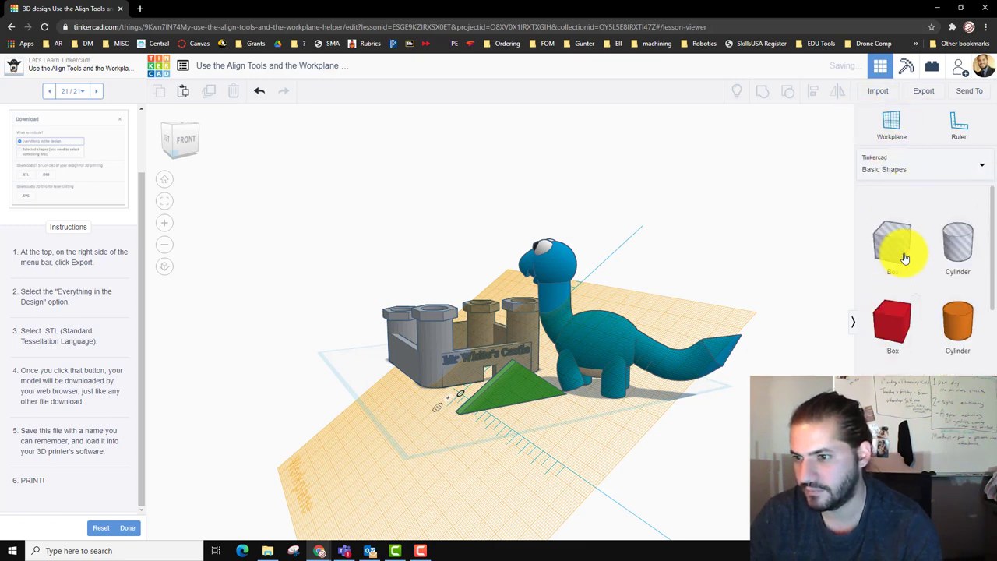
scroll(904, 311, down, 1)
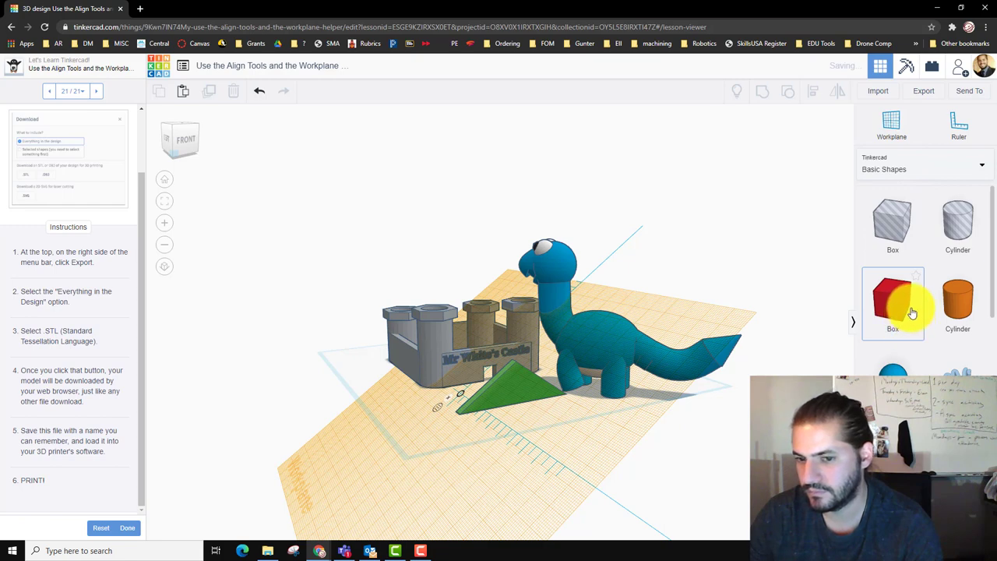
click(903, 310)
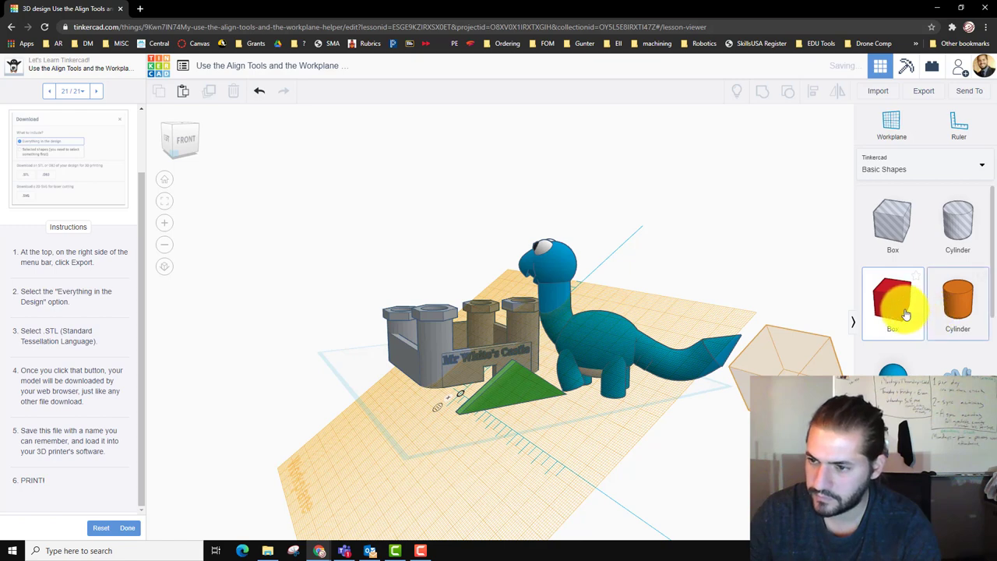
click(957, 304)
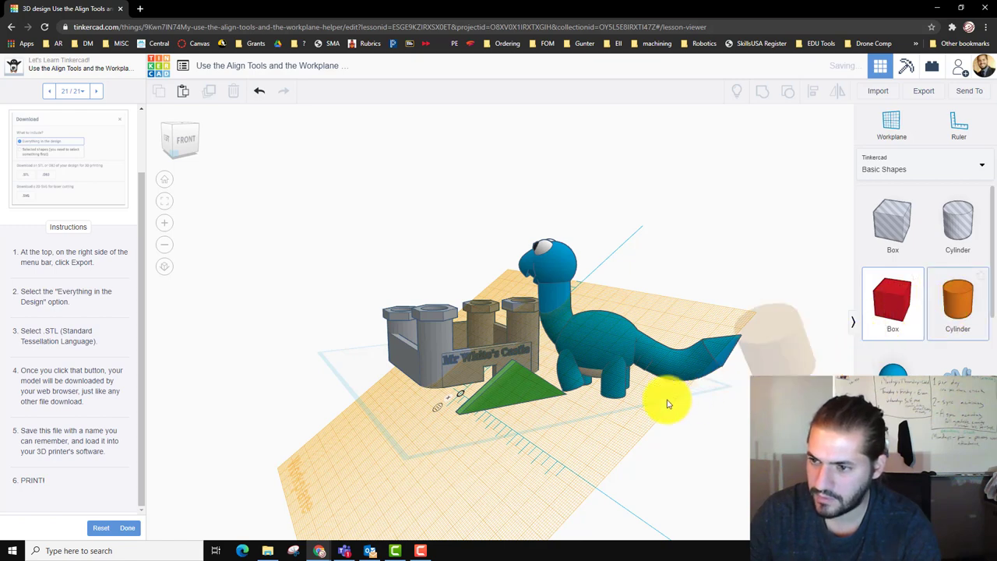
click(456, 414)
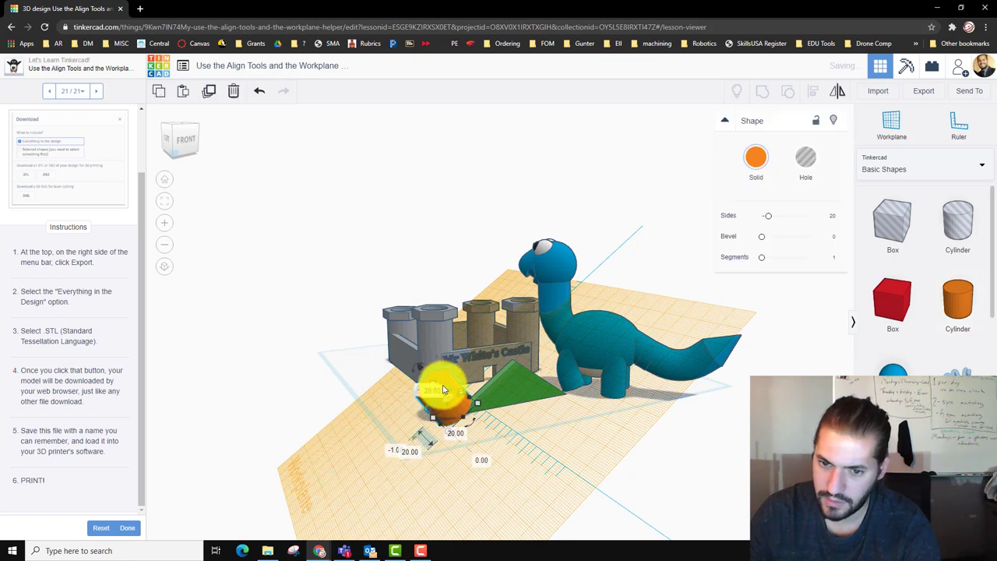
Step: Rotate the orange cylinder -90° so it lies on its side, then check it from the side
drag(415, 373, 425, 365)
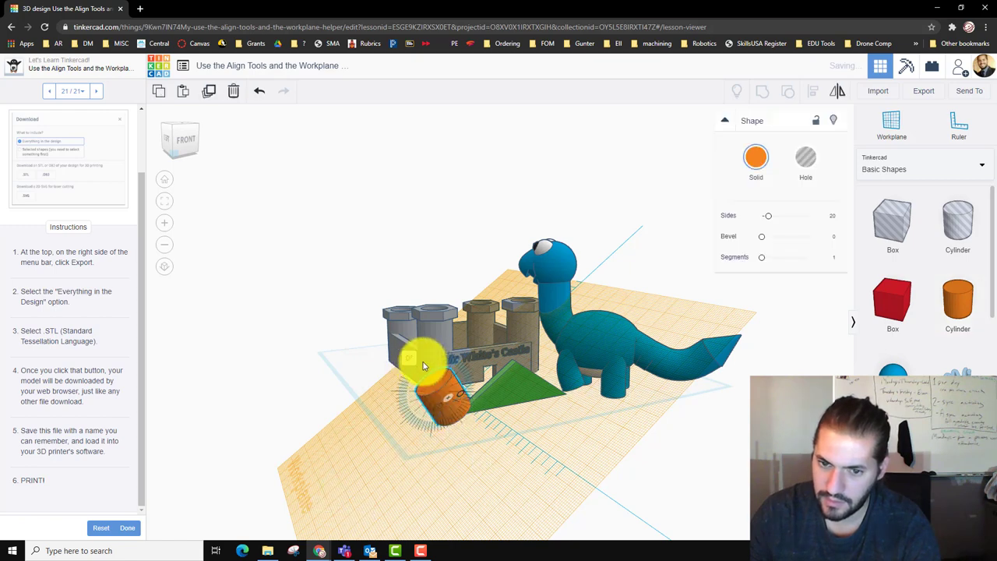
click(437, 387)
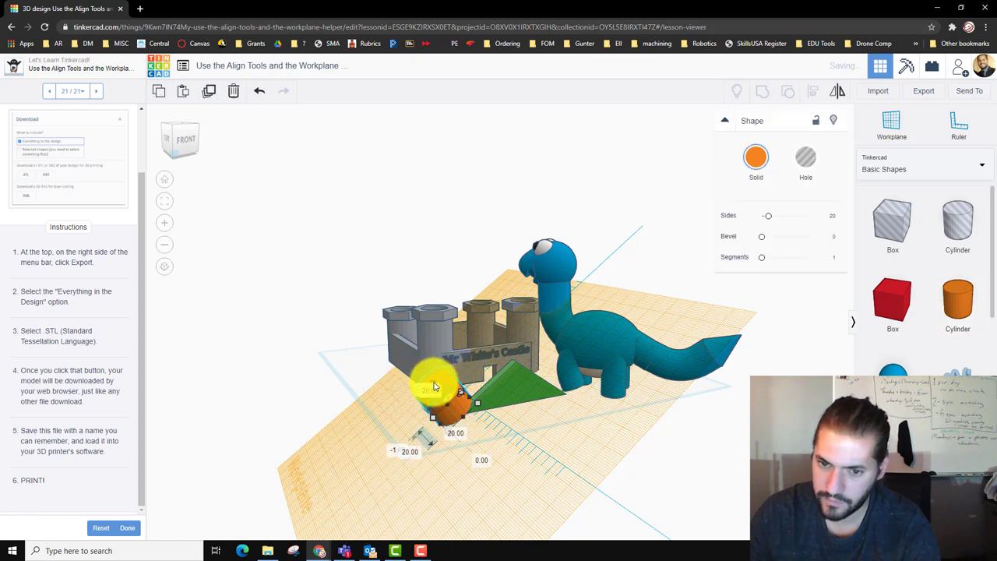
drag(415, 374, 434, 366)
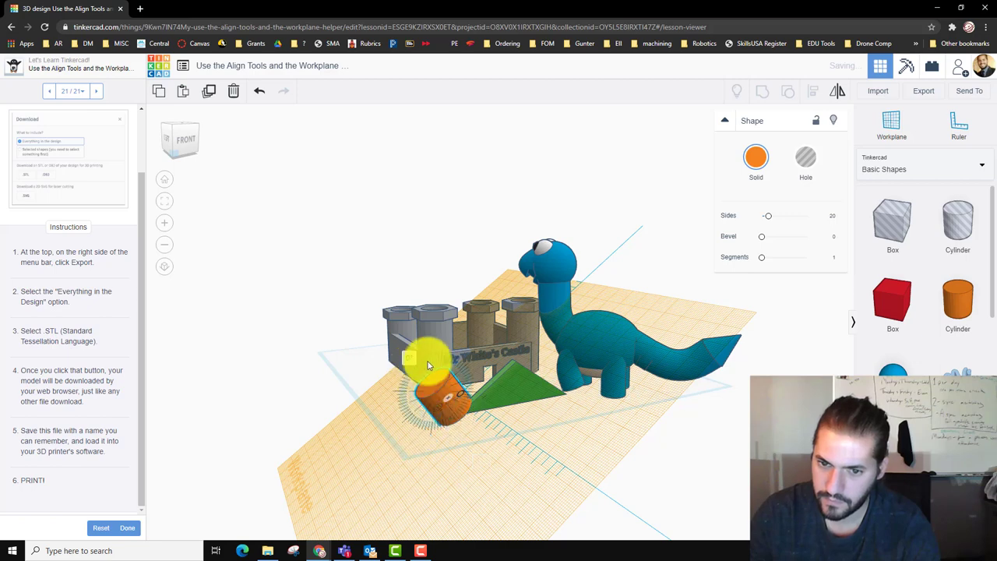
click(450, 382)
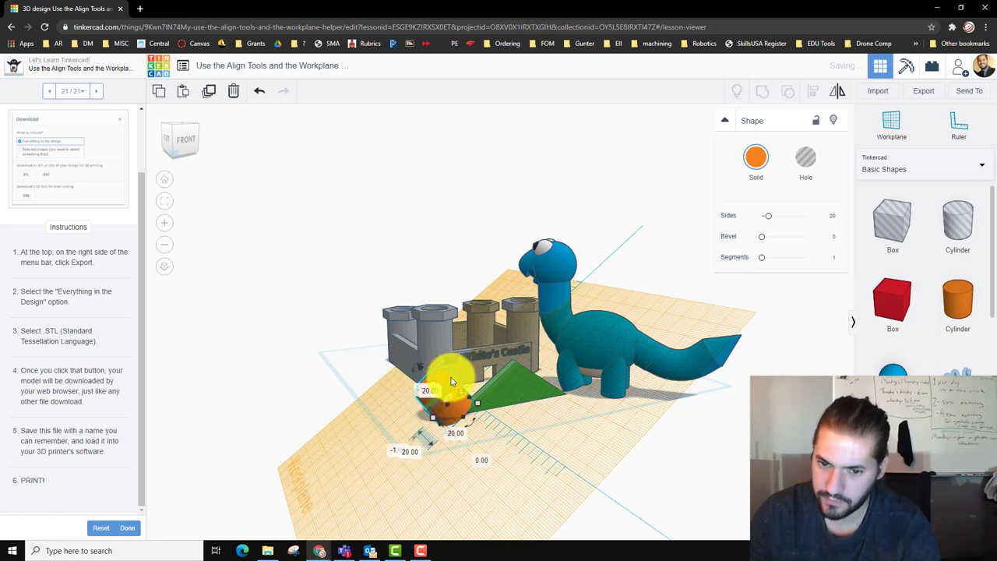
scroll(419, 387, up, 5)
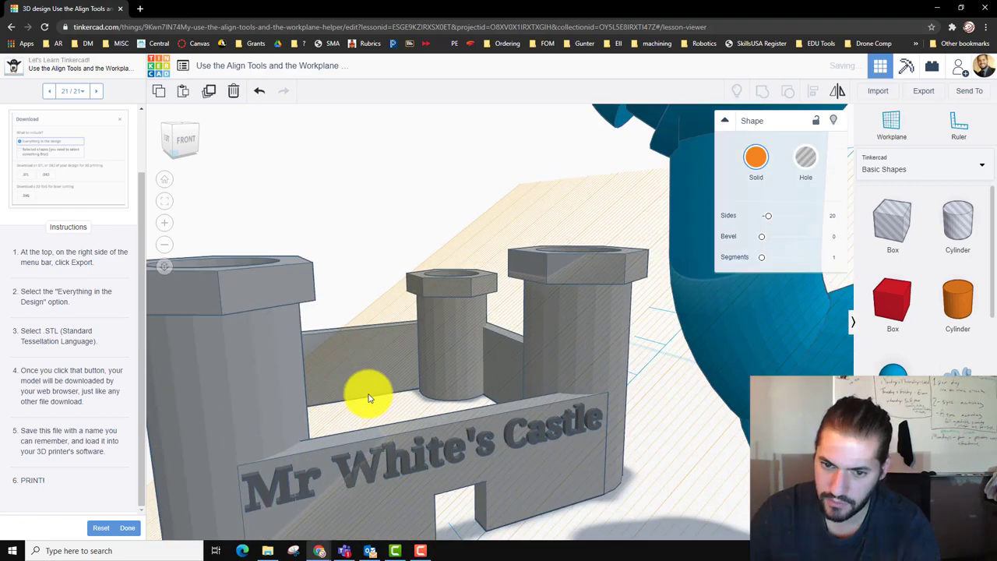
scroll(369, 399, down, 8)
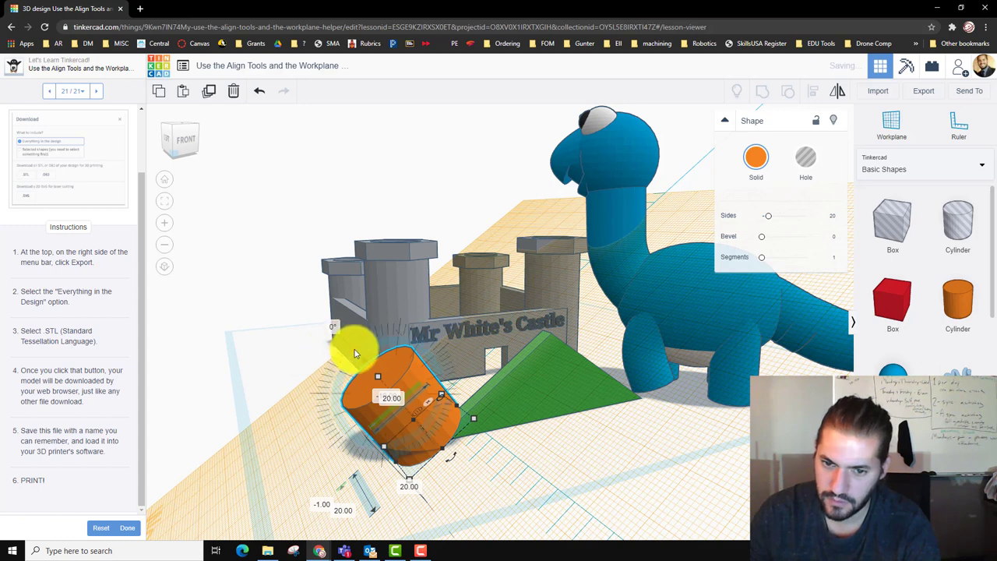
drag(357, 352, 440, 366)
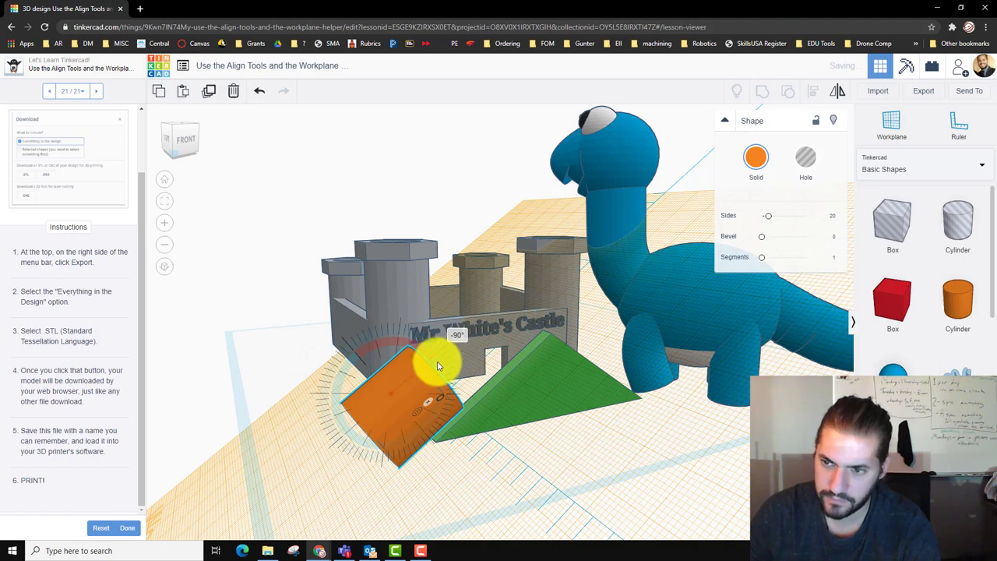
right_drag(489, 457, 634, 337)
Step: Undo the rotation and scale the cylinder to a 6 mm stub with 22 sides and 6 segments
right_drag(683, 385, 634, 412)
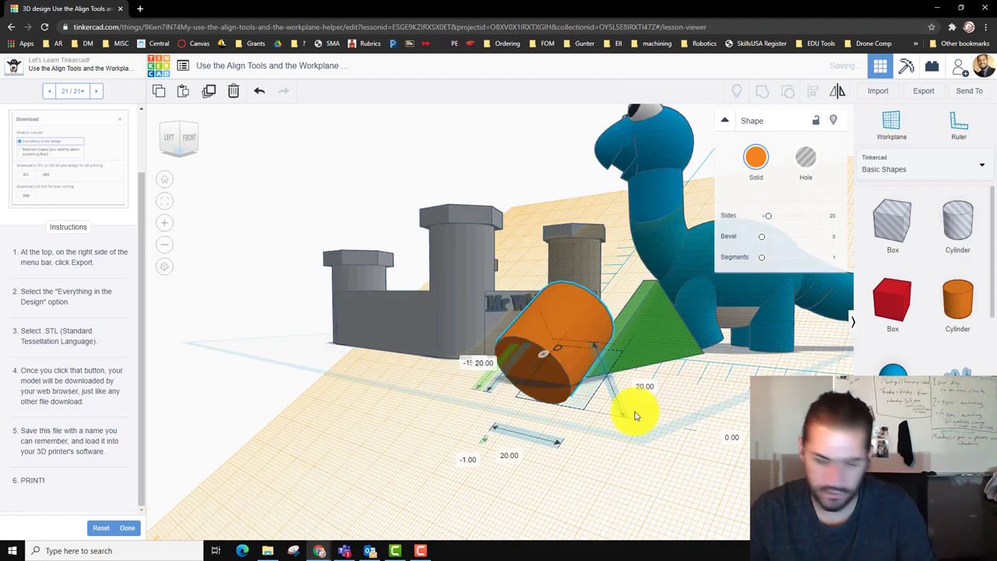
key(ctrl+z)
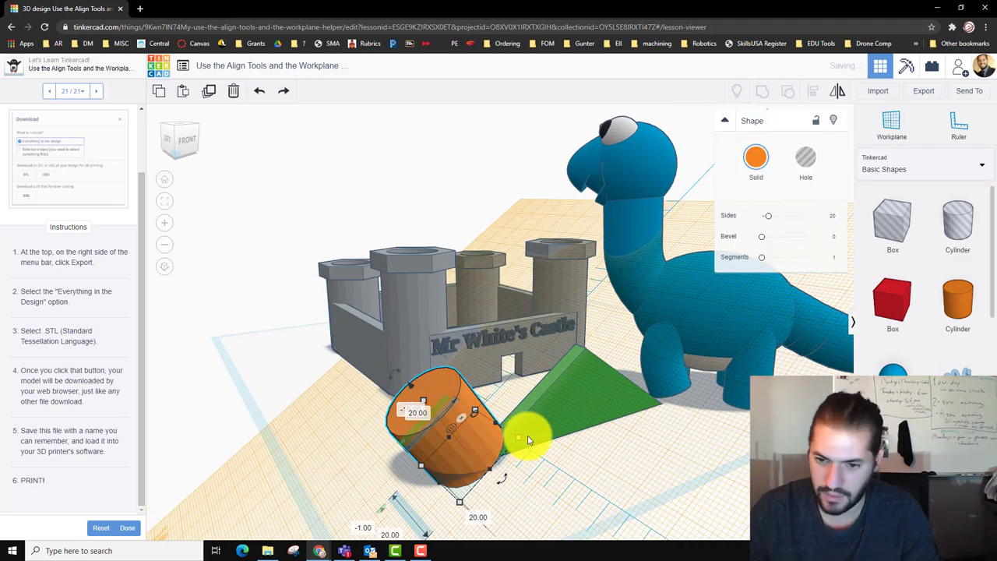
shift+drag(519, 435, 471, 457)
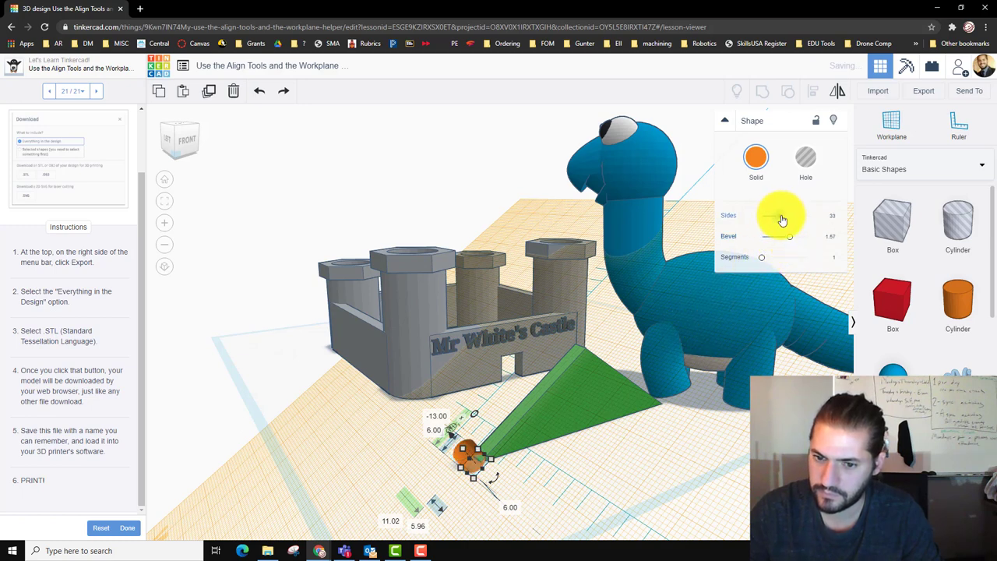
drag(772, 222, 769, 222)
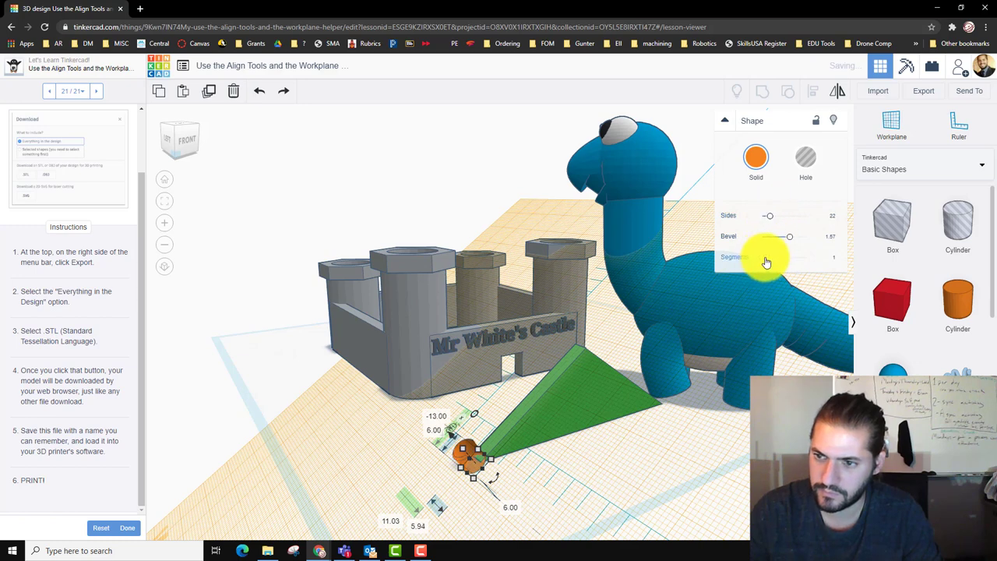
click(786, 258)
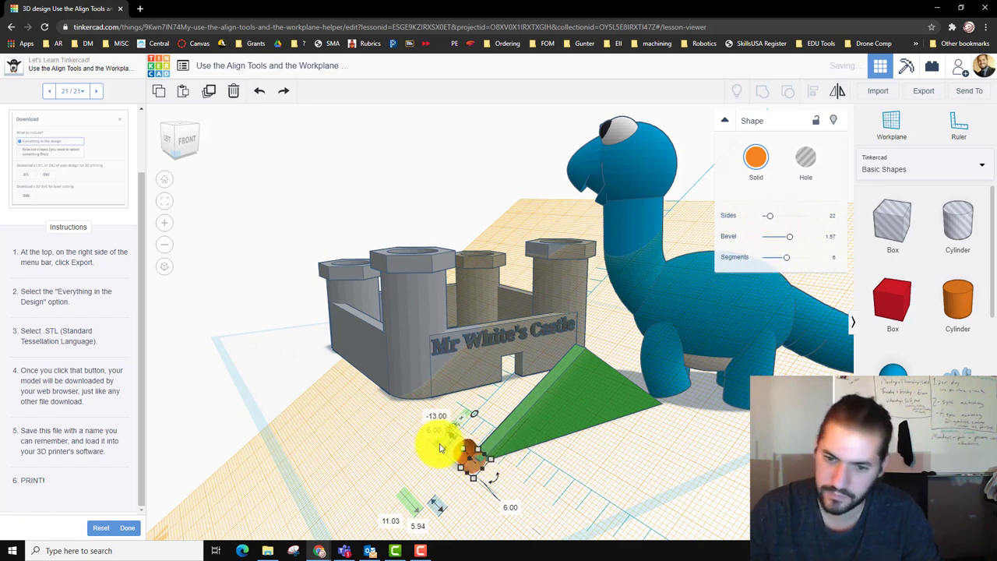
Step: Stretch the small orange cylinder into a 45 mm long rod
scroll(475, 461, up, 6)
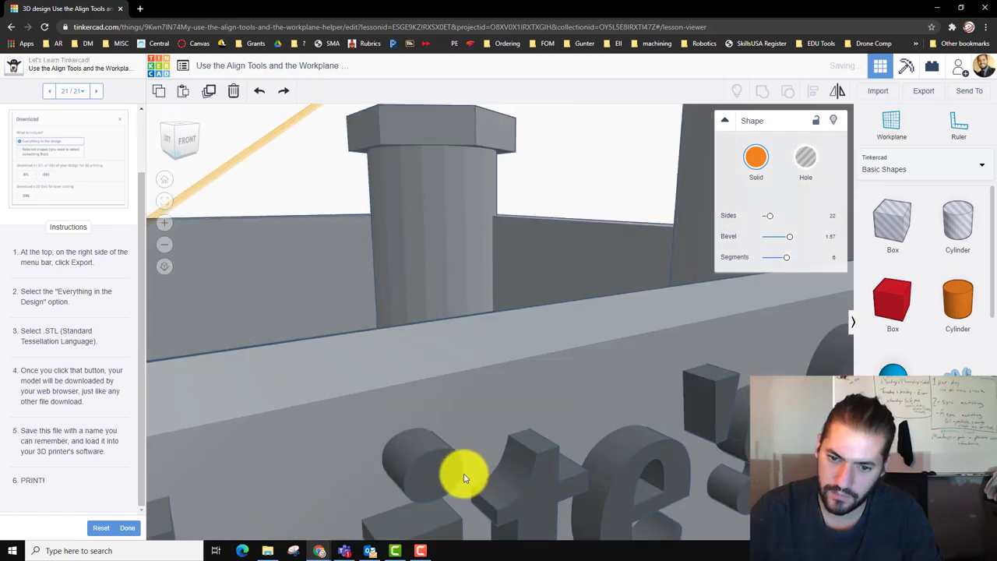
scroll(461, 479, down, 5)
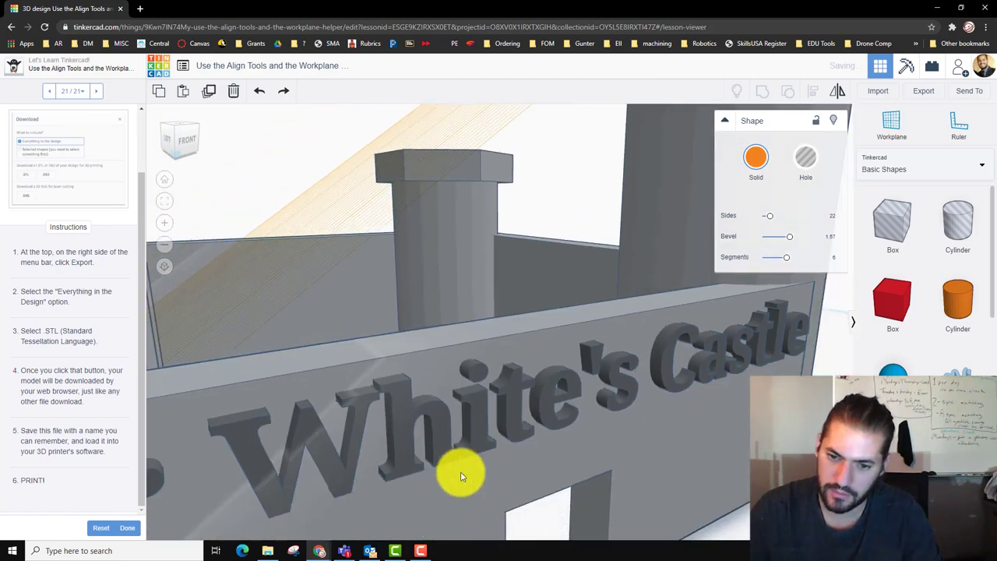
scroll(461, 477, down, 10)
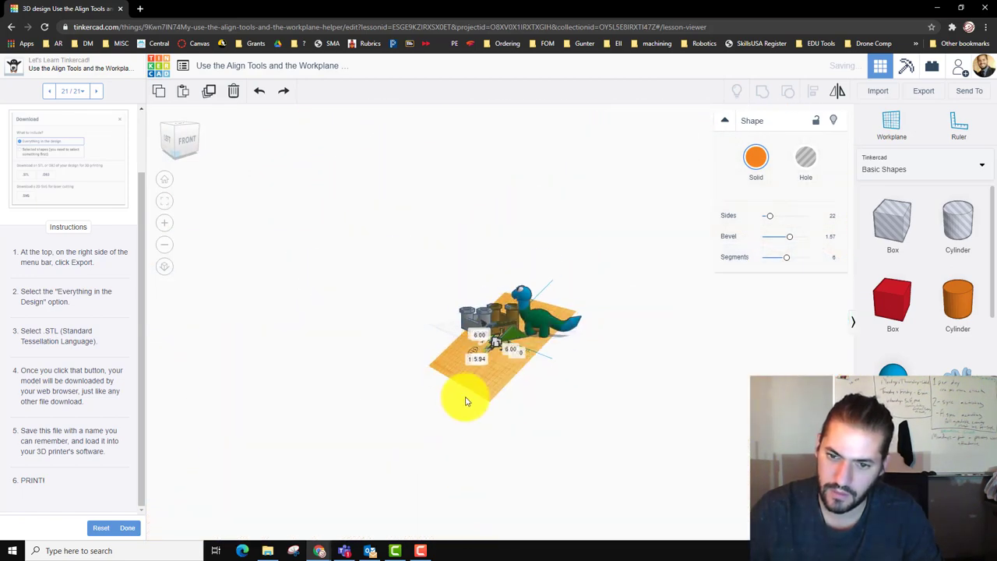
scroll(475, 402, up, 4)
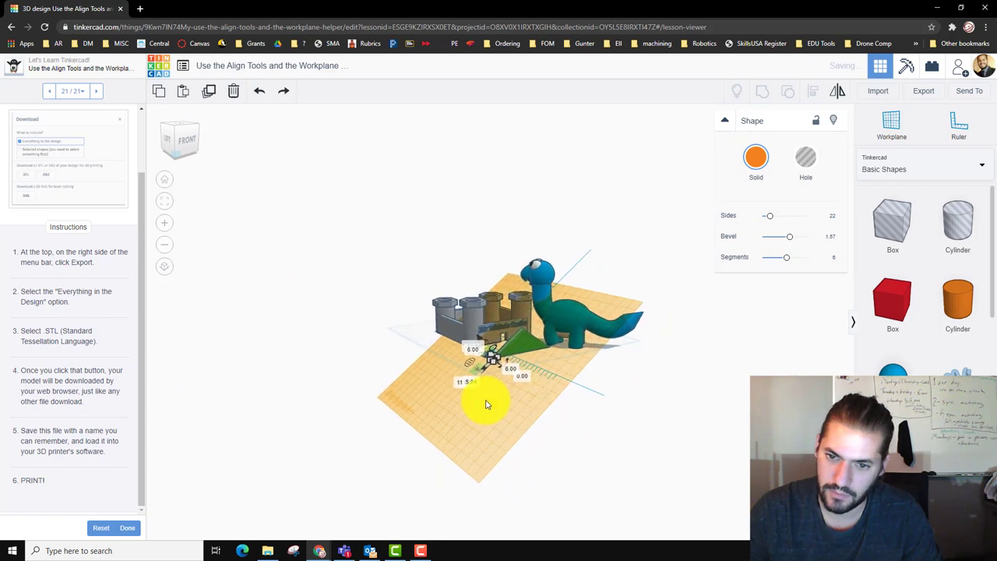
scroll(486, 405, up, 10)
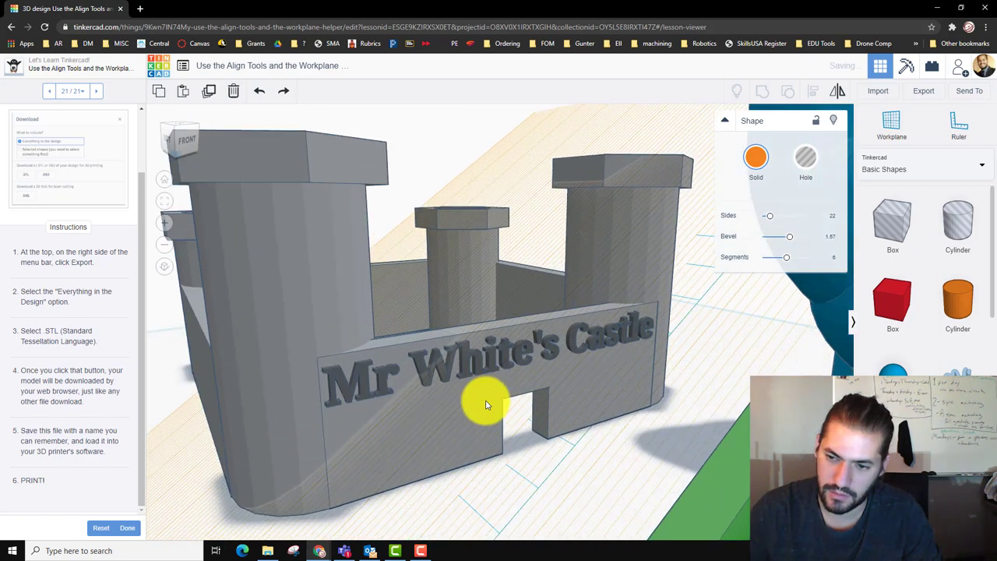
scroll(486, 404, down, 8)
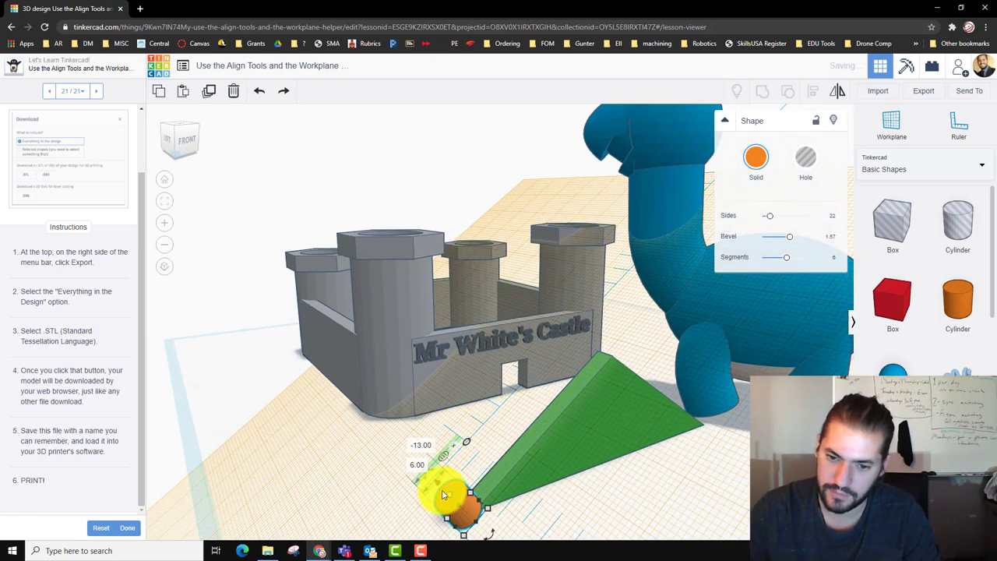
drag(449, 499, 310, 316)
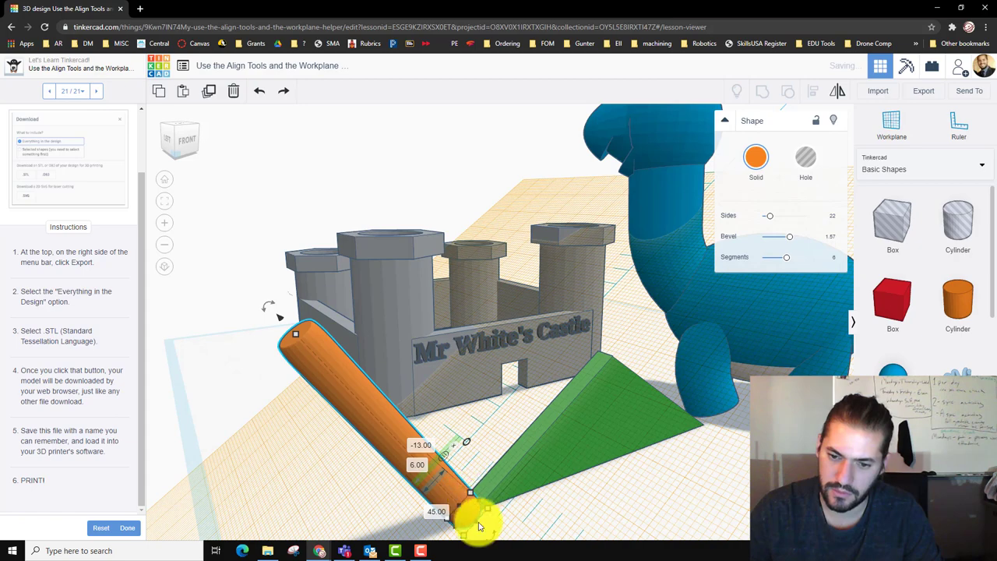
Step: Rotate the rod -90° to lie flat and move it beside the green wedge
mouse_move(264, 309)
drag(263, 309, 335, 340)
drag(392, 437, 457, 483)
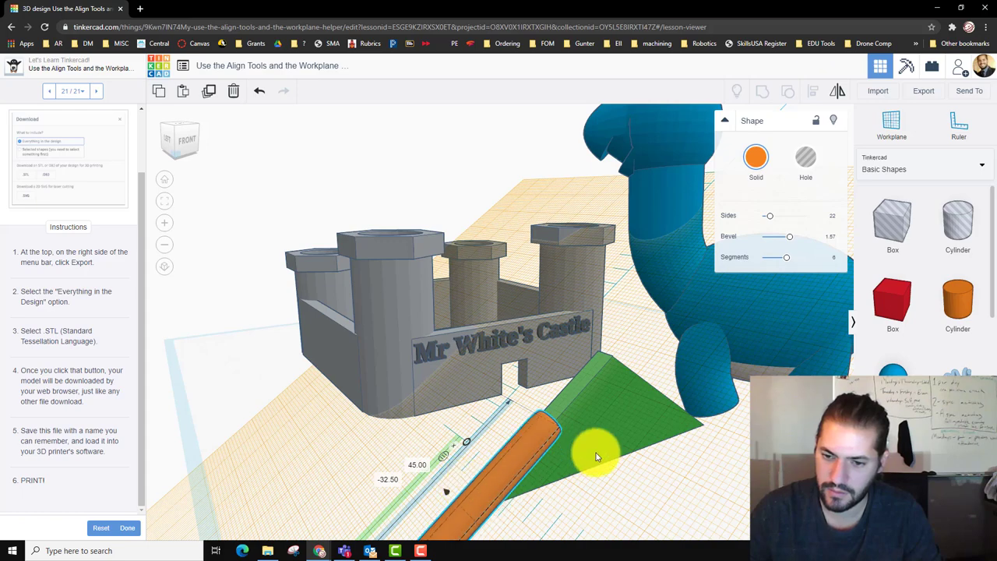
Step: Select the green wedge and orange rod together and view them around the wing pieces
scroll(600, 468, down, 5)
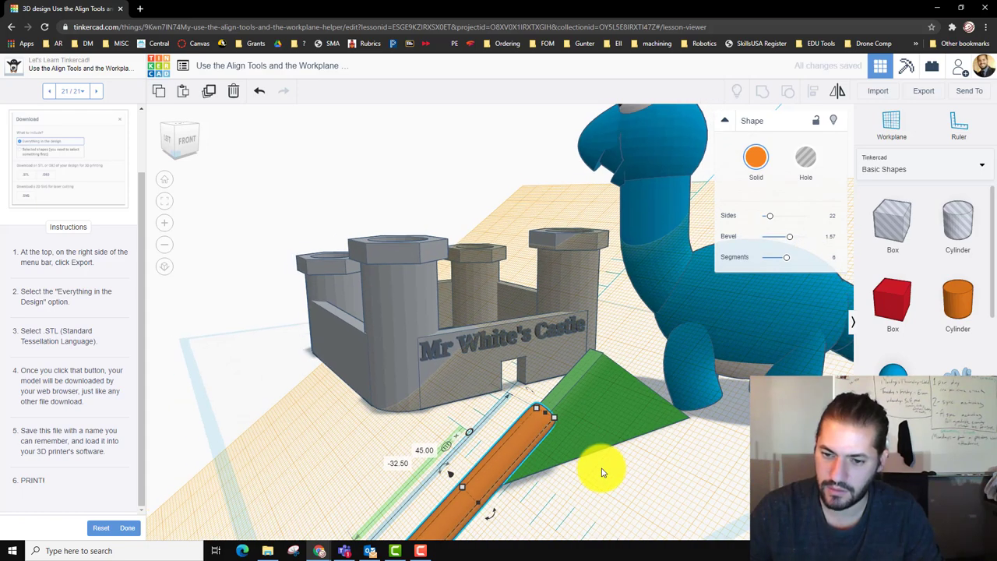
scroll(600, 470, up, 5)
click(553, 438)
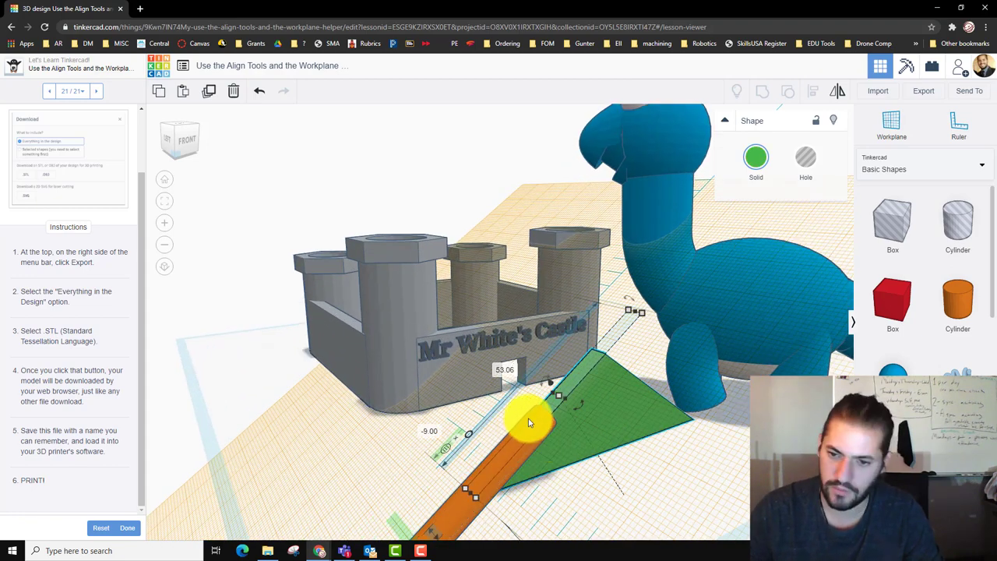
shift+click(528, 423)
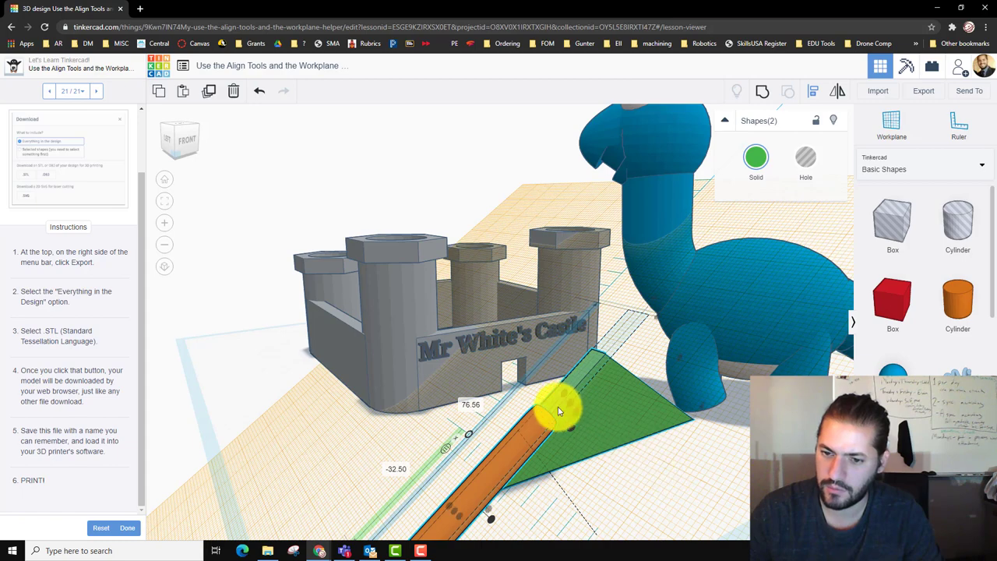
right_drag(646, 479, 683, 476)
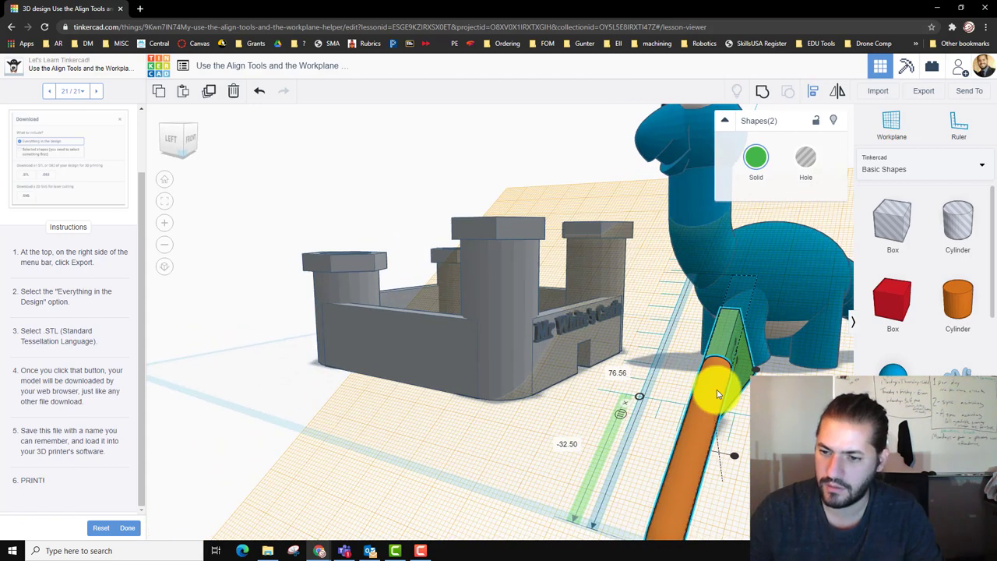
Step: Move the orange rod against the wedge's long edge and lengthen it to 59 mm
key(Escape)
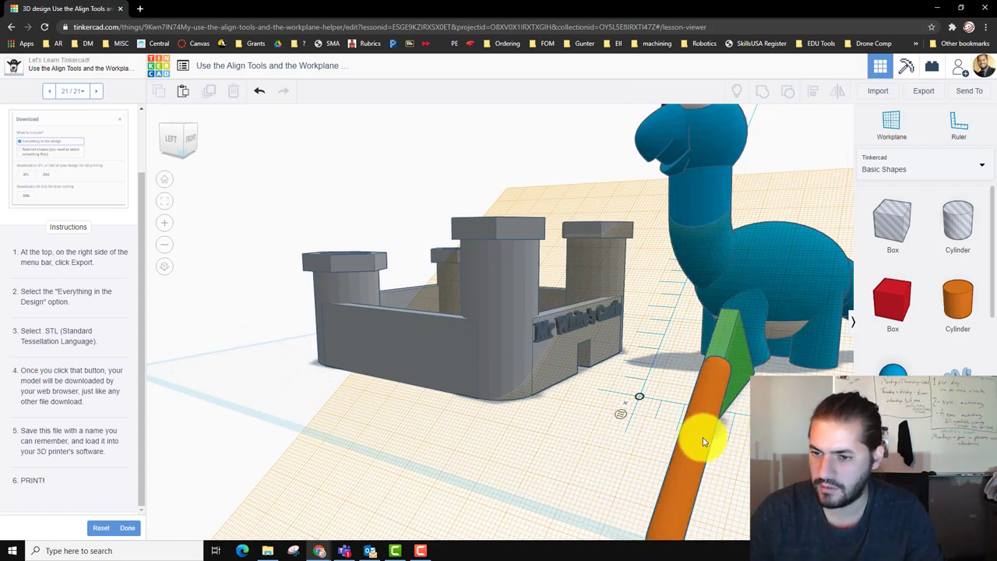
drag(702, 441, 612, 513)
right_drag(612, 512, 395, 446)
drag(391, 441, 360, 456)
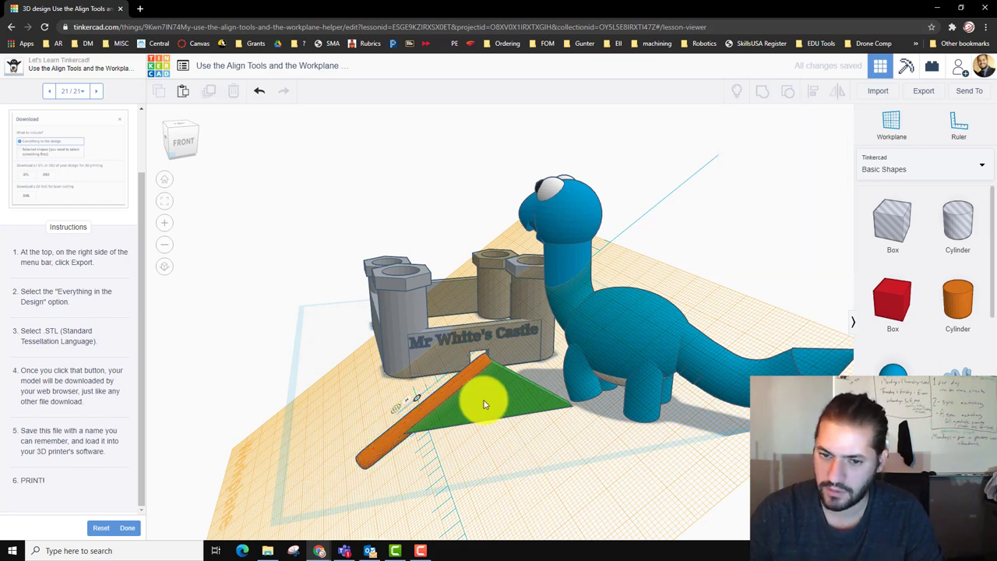
Step: Group the rod and wedge into one blue wing shape, then delete it from the scene
click(460, 384)
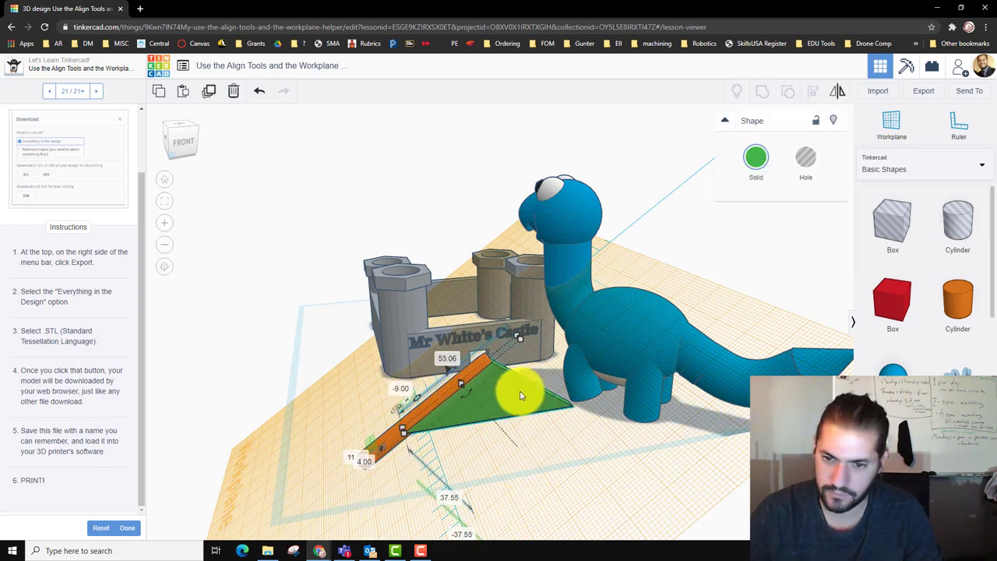
click(819, 205)
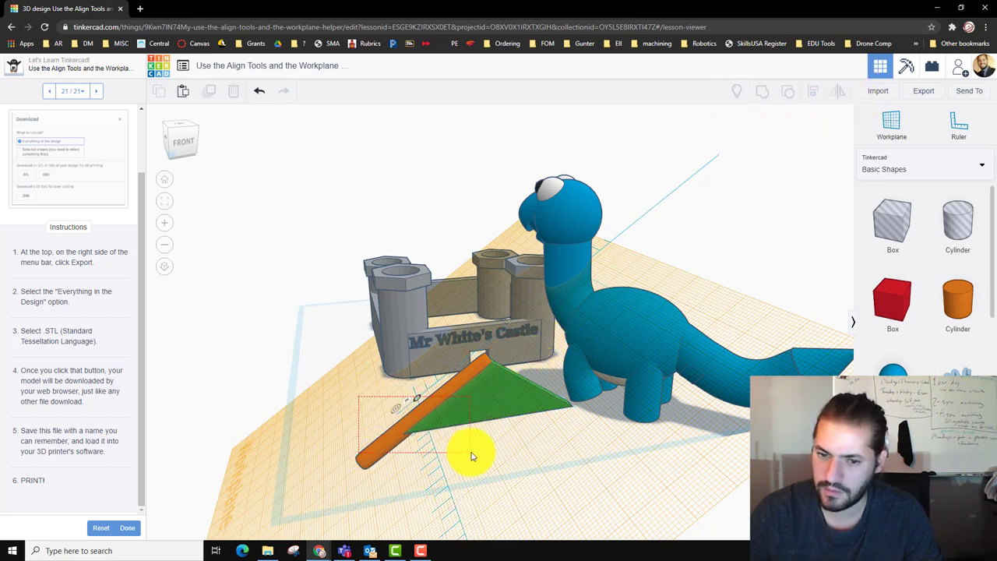
drag(470, 457, 472, 457)
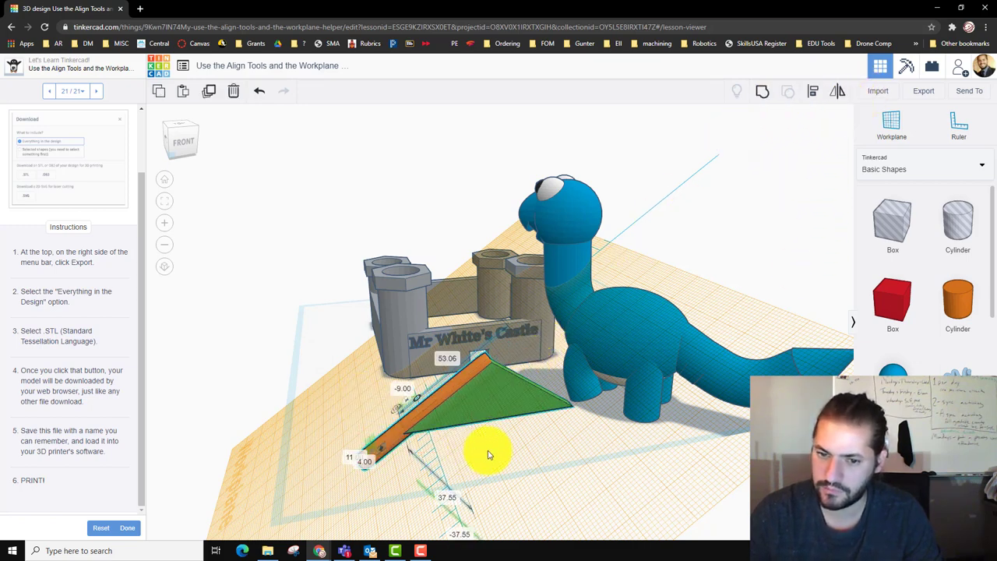
click(764, 92)
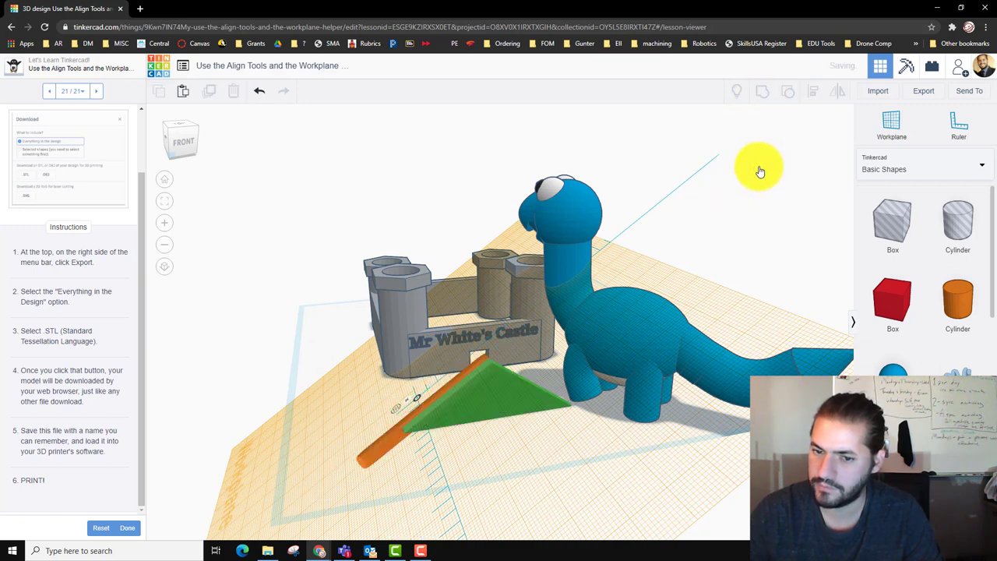
click(759, 167)
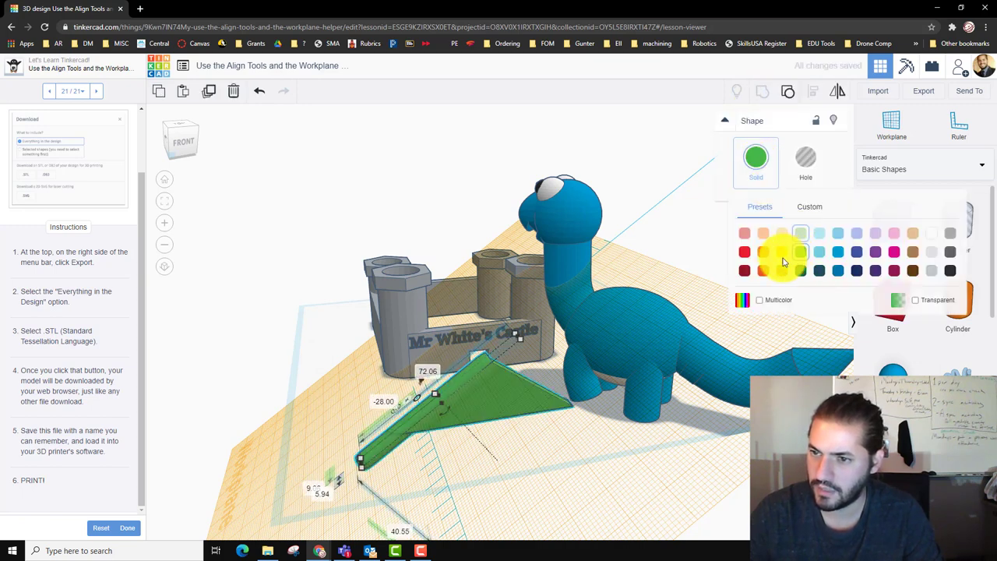
click(838, 262)
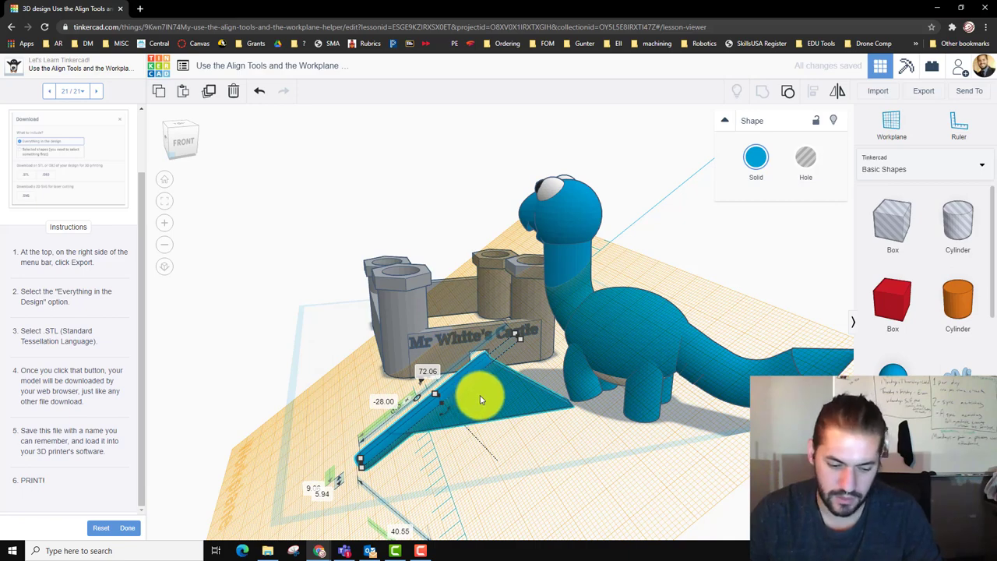
key(Delete)
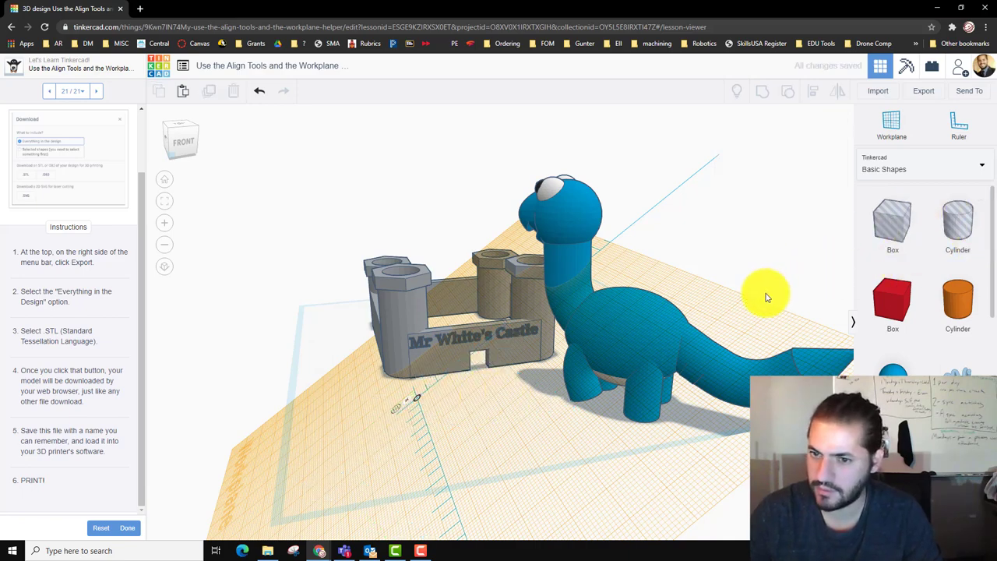
right_drag(763, 298, 901, 185)
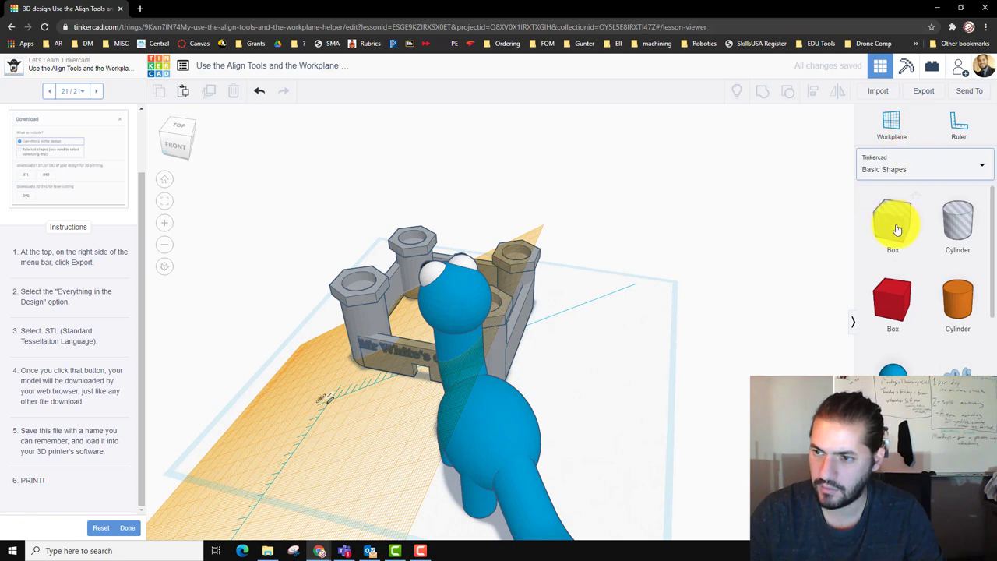
Step: Move the blue wing beside the dinosaur's body and raise the fin off the workplane
click(891, 123)
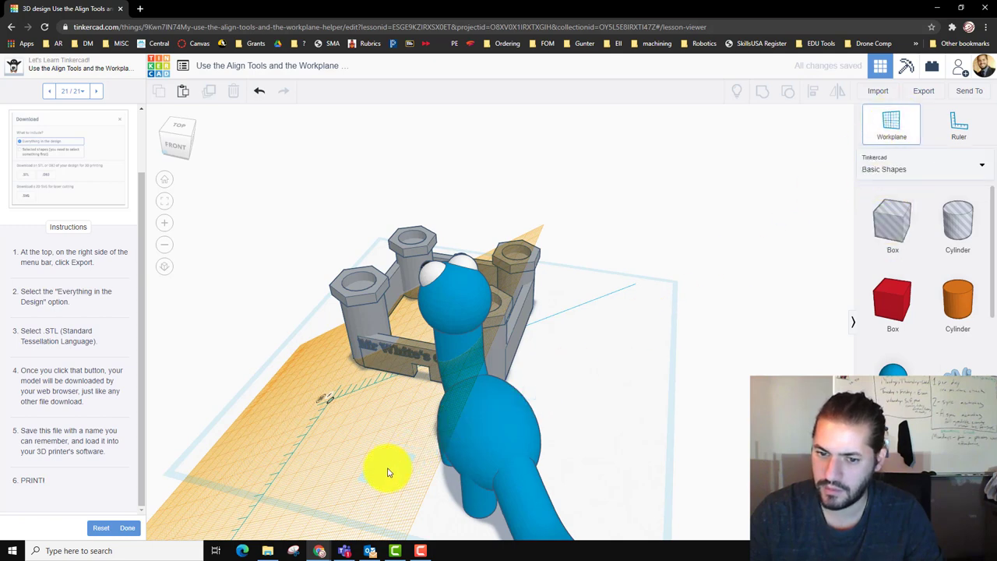
click(443, 452)
click(446, 450)
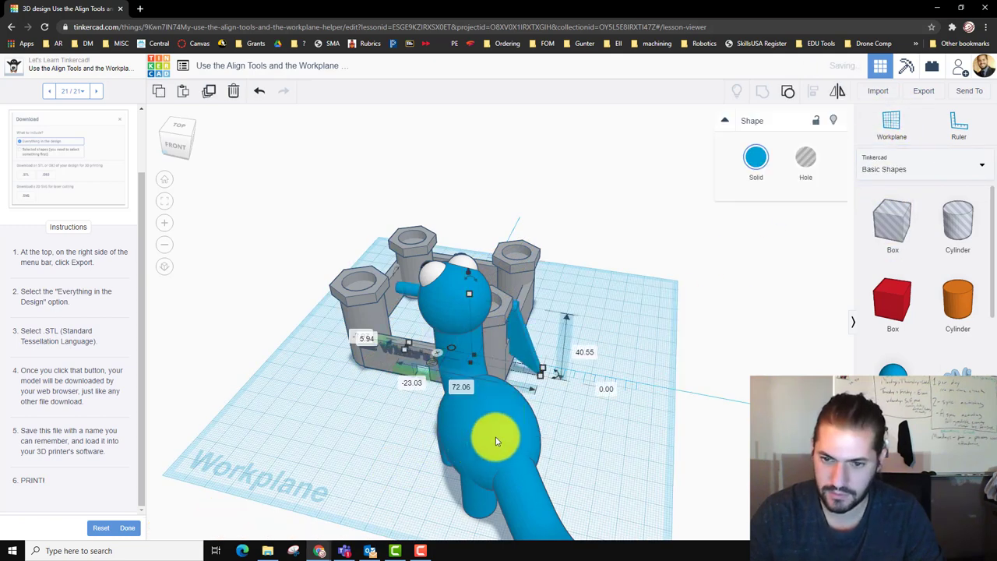
drag(543, 370, 646, 476)
right_drag(699, 423, 551, 331)
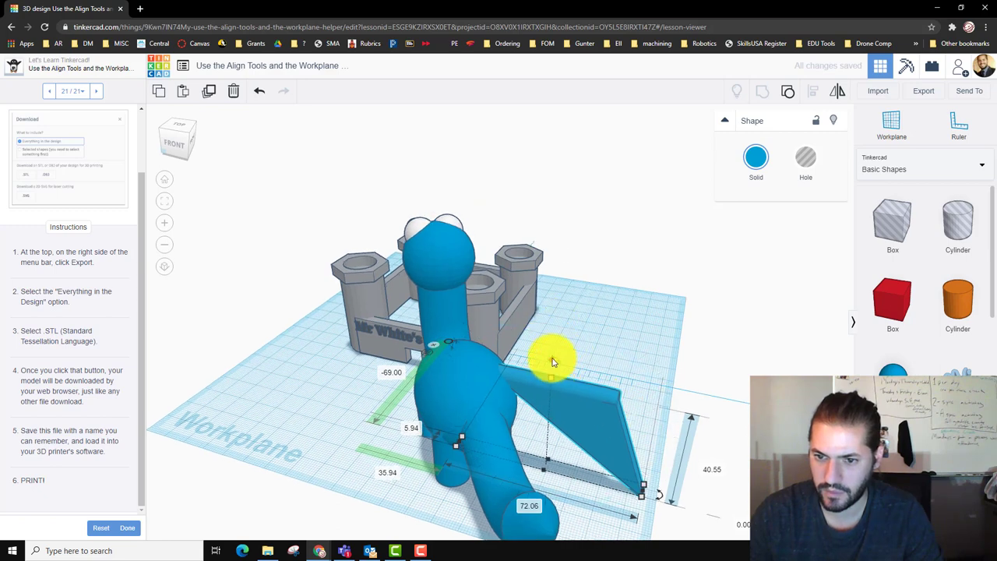
drag(553, 361, 556, 289)
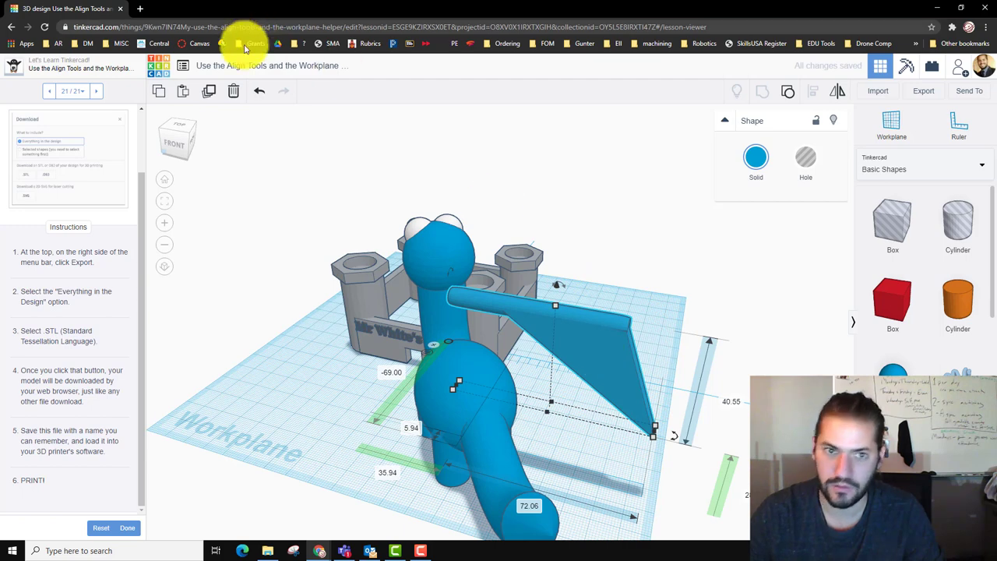
Step: Duplicate the fin, turn the copy upright on the dinosaur's other side, and group both fins
click(211, 93)
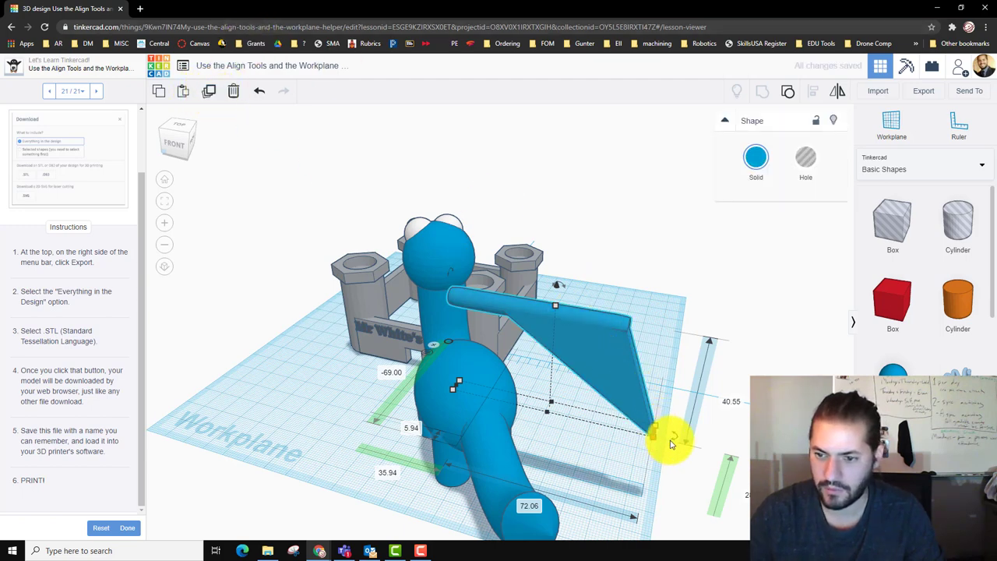
drag(675, 442, 528, 469)
drag(494, 341, 379, 379)
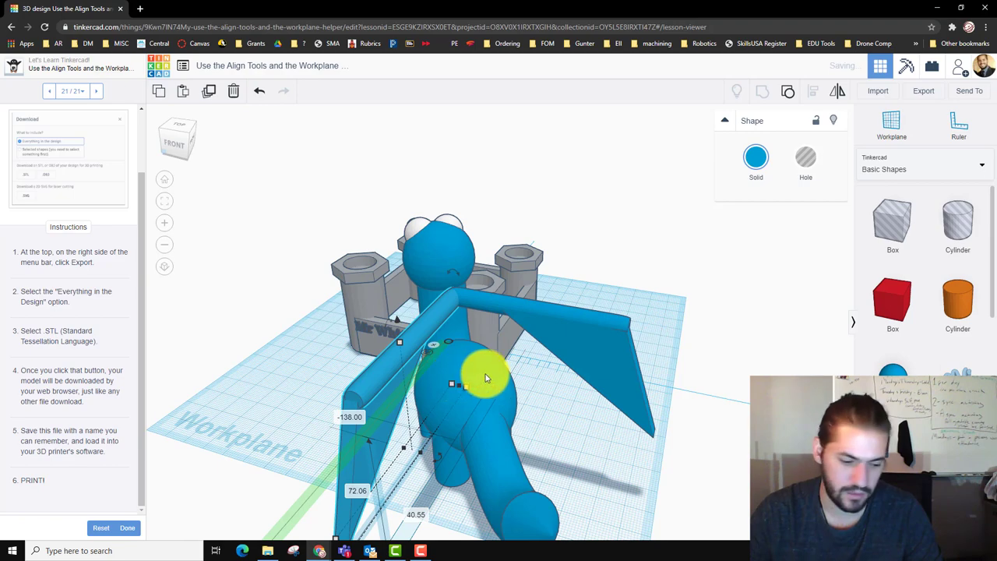
shift+click(621, 350)
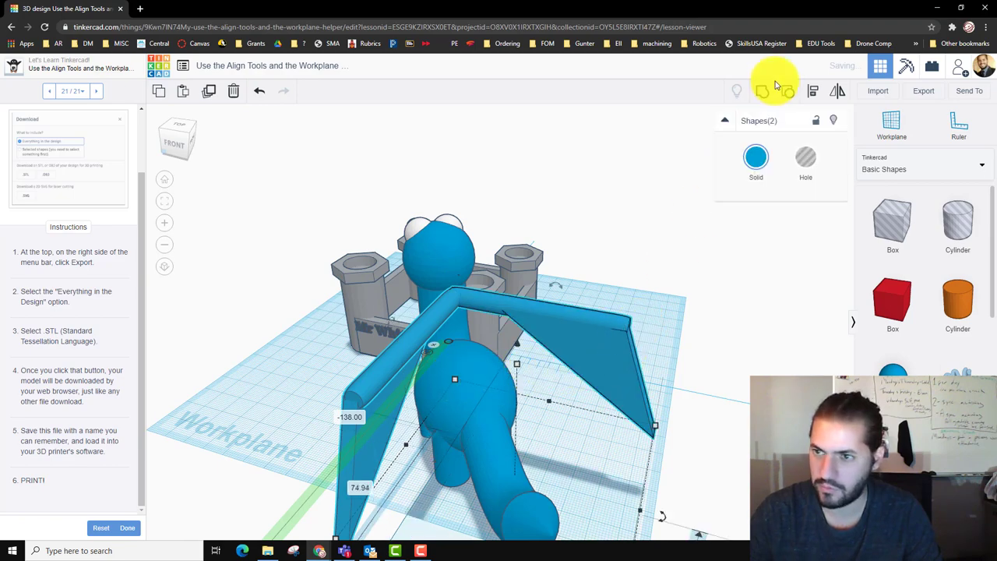
click(762, 95)
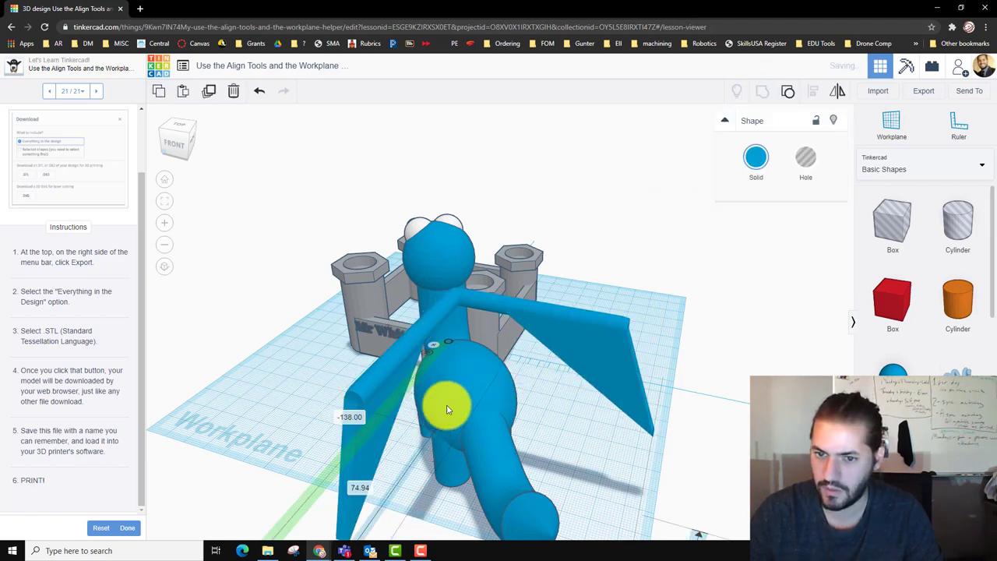
right_drag(463, 400, 678, 270)
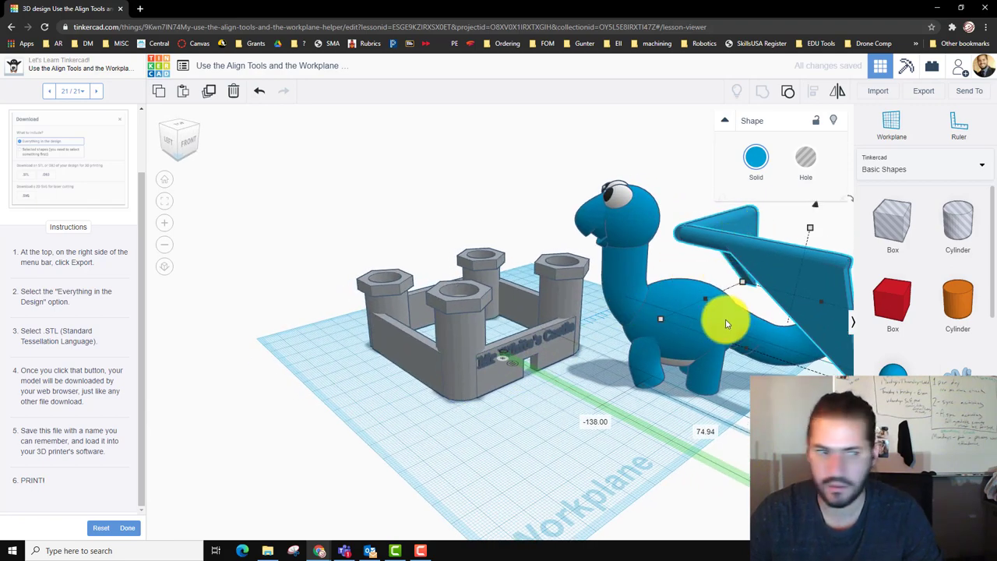
scroll(725, 319, down, 4)
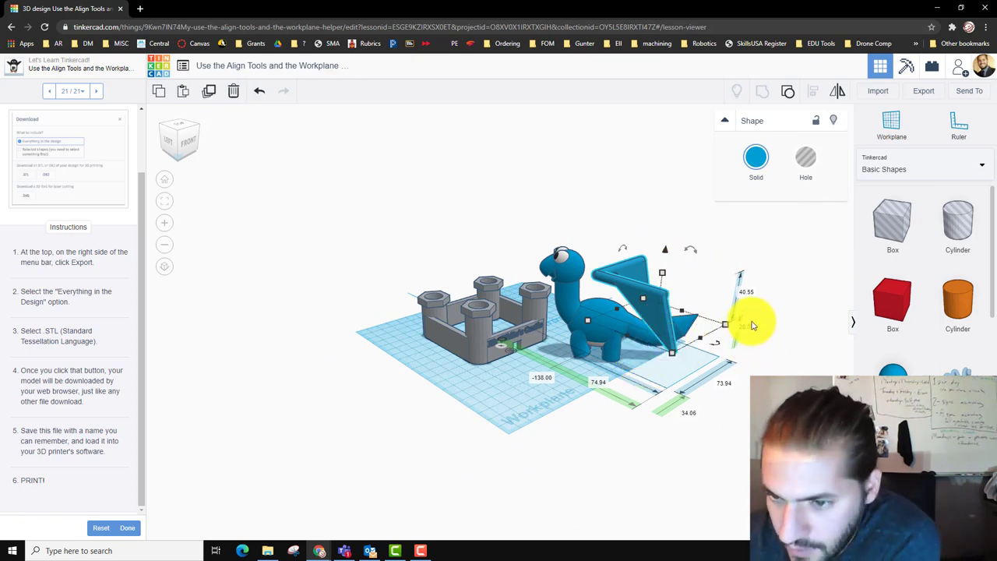
Step: Set a new workplane on the dinosaur's body
mouse_move(754, 327)
right_down()
mouse_move(752, 349)
mouse_move(753, 339)
right_up()
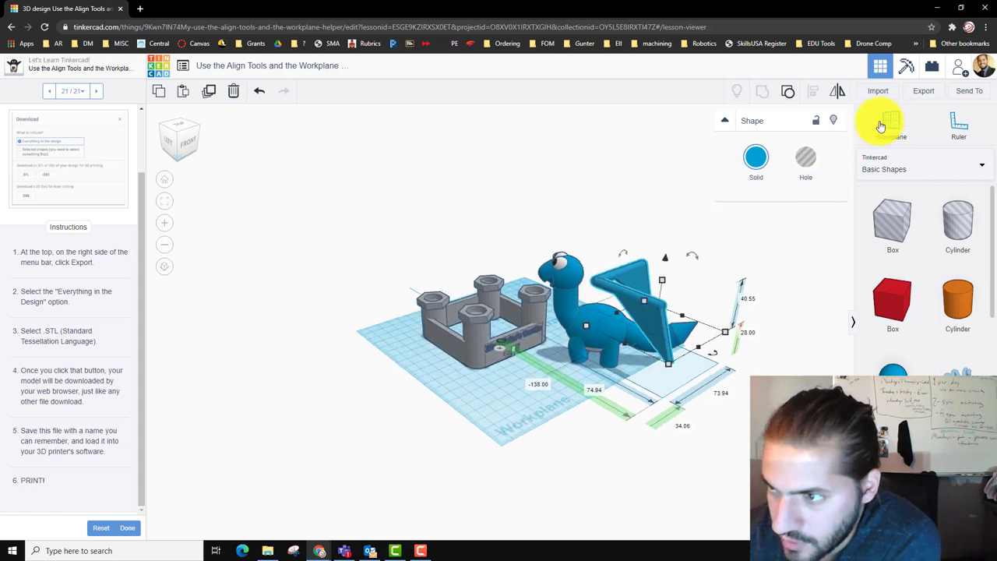
click(885, 127)
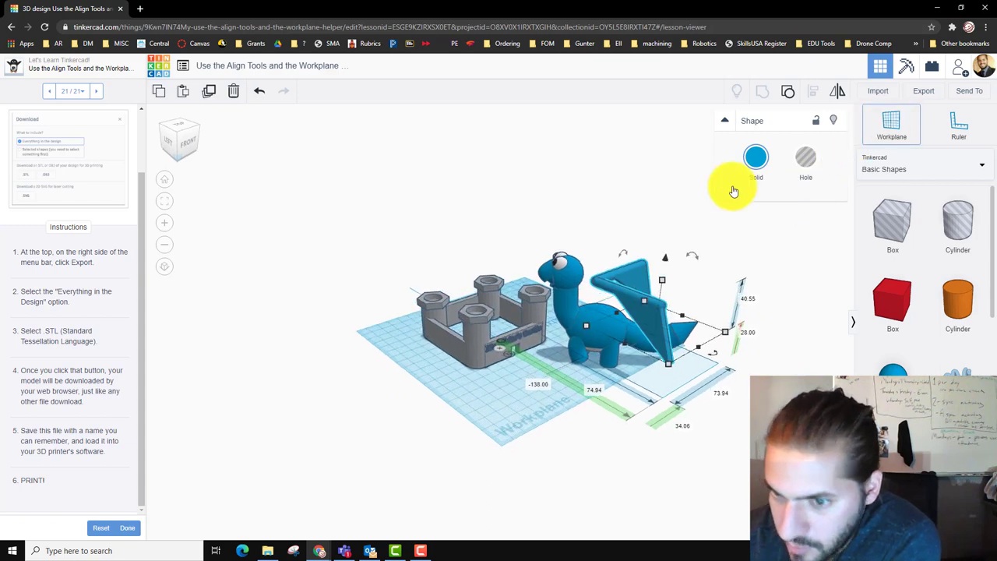
click(568, 304)
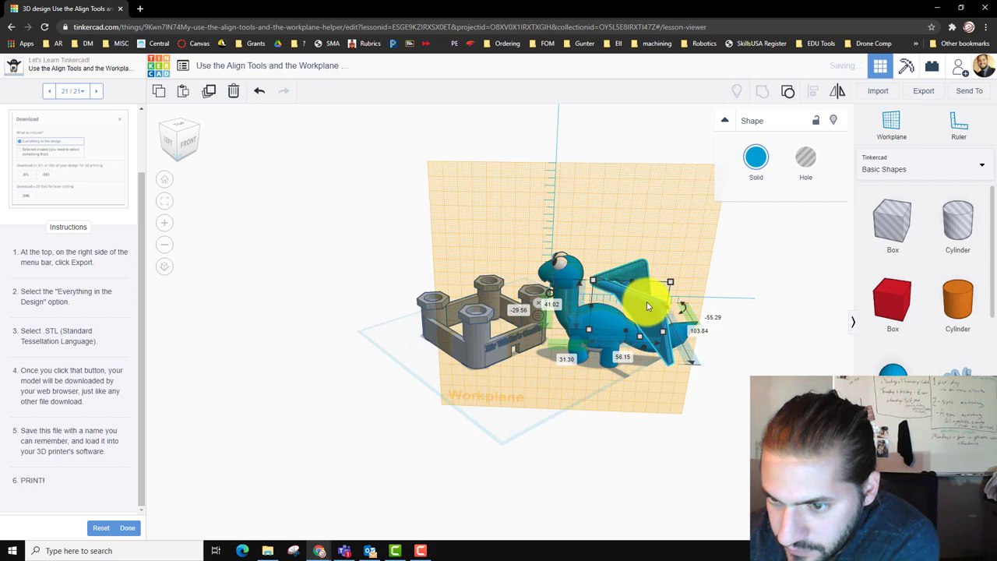
Step: Tilt the blue wings to a new angle and nudge them into place on the dinosaur's back
drag(682, 308, 656, 274)
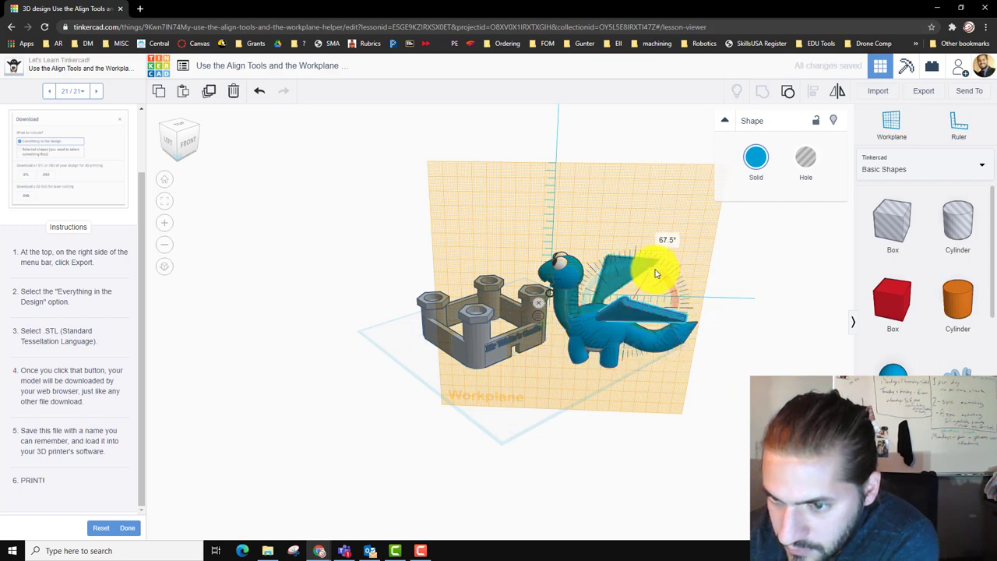
click(616, 366)
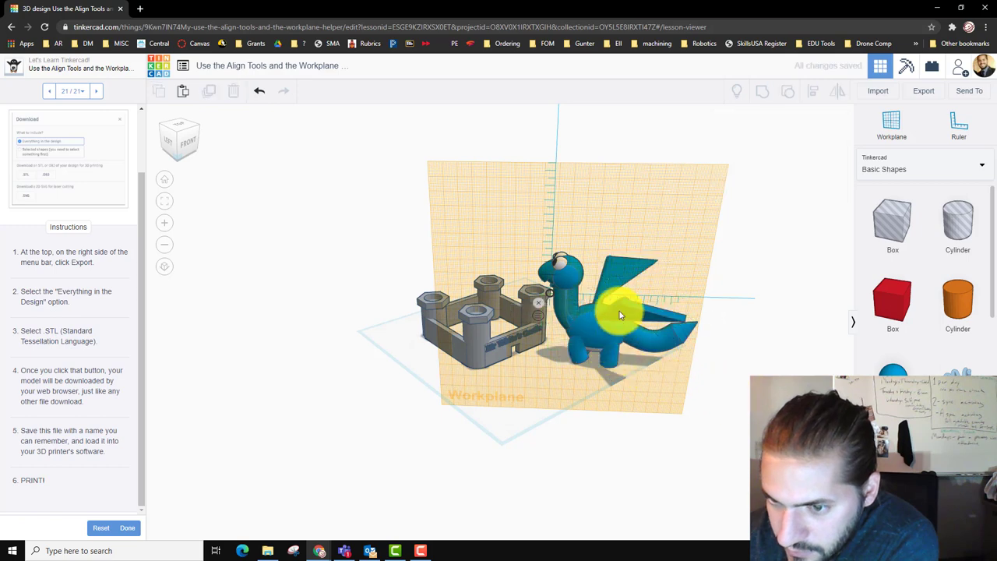
click(611, 315)
drag(612, 314, 613, 314)
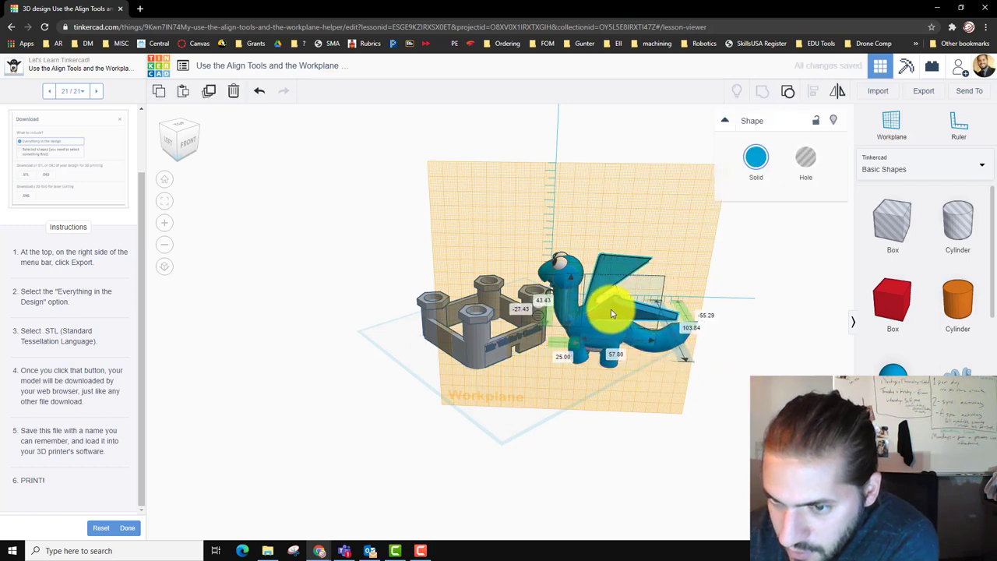
click(618, 448)
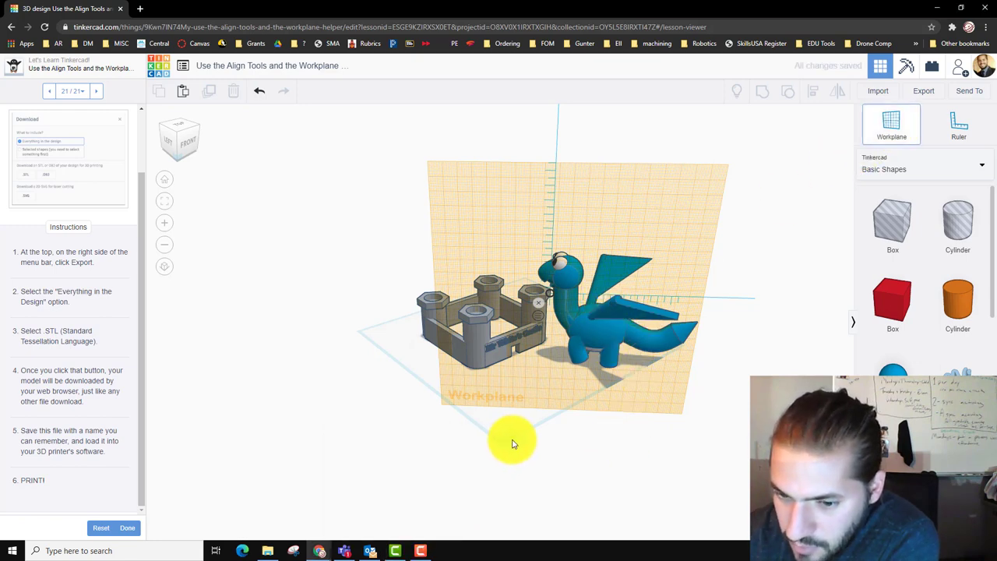
right_drag(646, 396, 680, 399)
scroll(676, 397, up, 2)
scroll(589, 418, up, 2)
scroll(445, 450, up, 3)
middle_drag(446, 450, 421, 452)
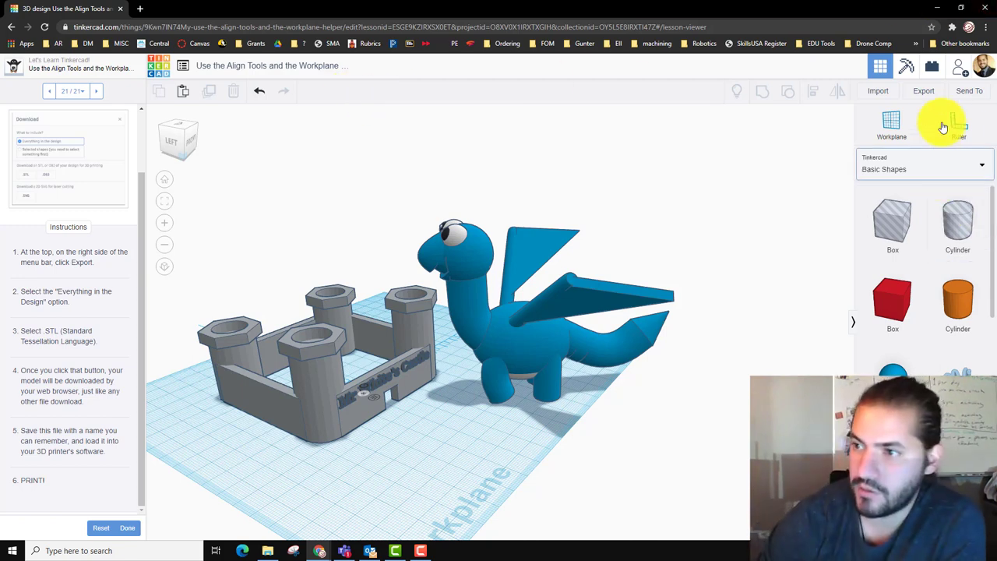
Step: Export everything in the design as a .STL file
click(939, 93)
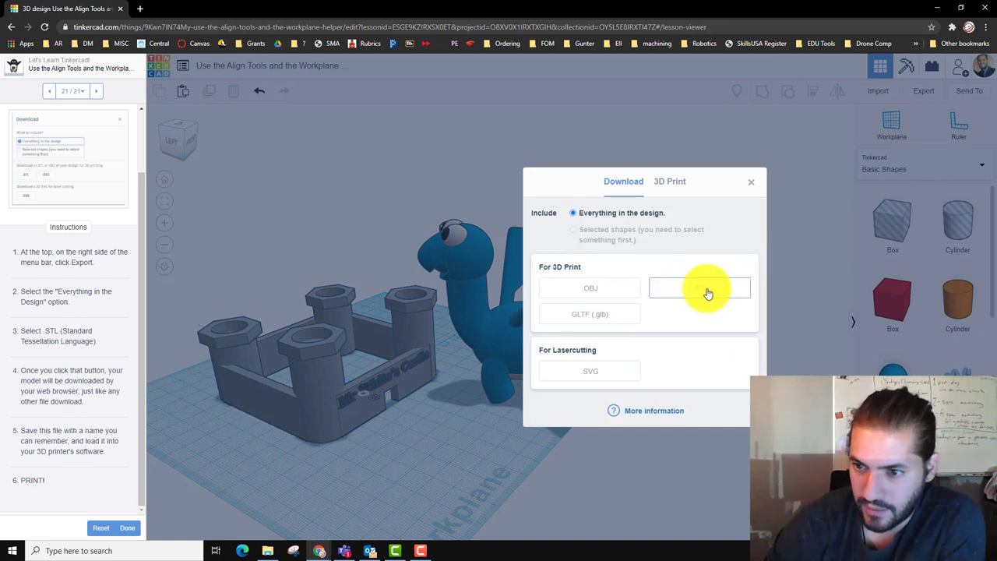
click(699, 289)
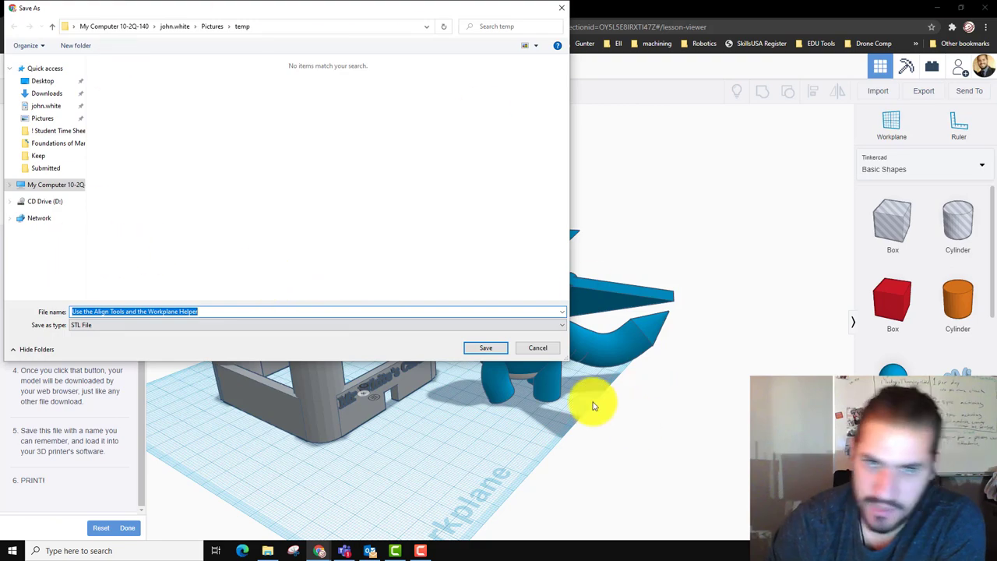
Step: Close the save window, look over the dragon from both sides, and mark the lesson Done
click(556, 347)
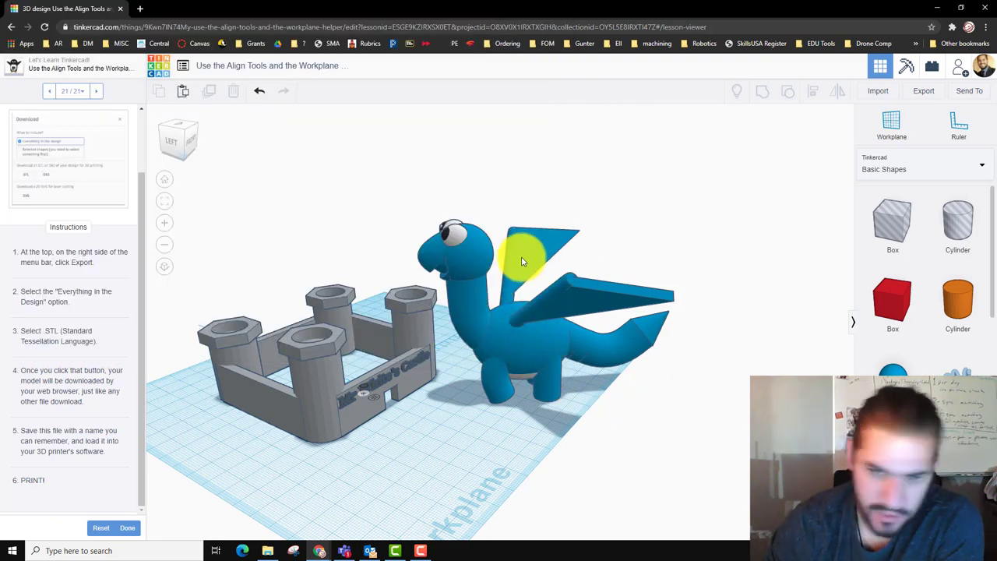
right_drag(656, 467, 407, 387)
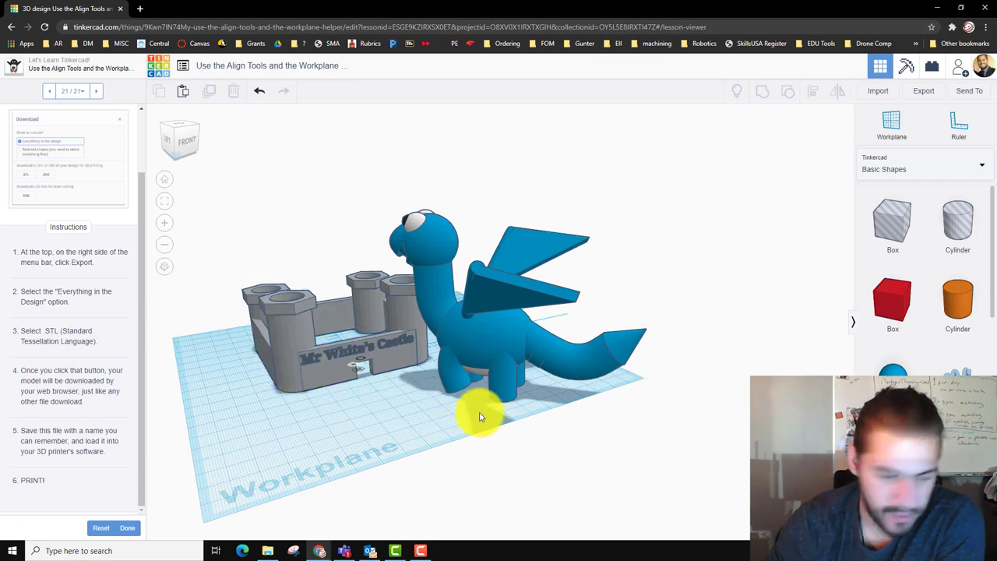
mouse_move(400, 452)
right_down()
mouse_move(436, 461)
mouse_move(407, 460)
right_up()
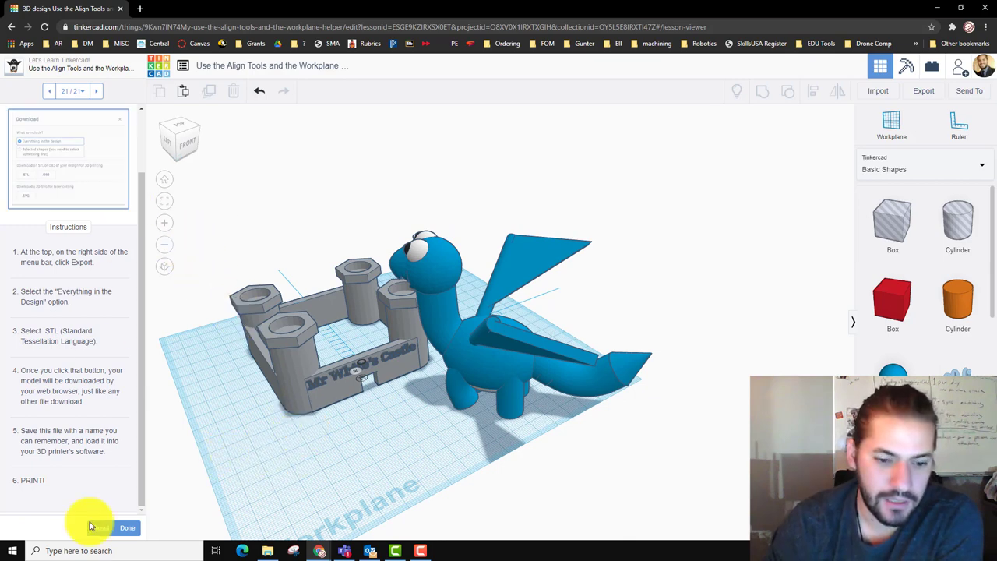
click(129, 528)
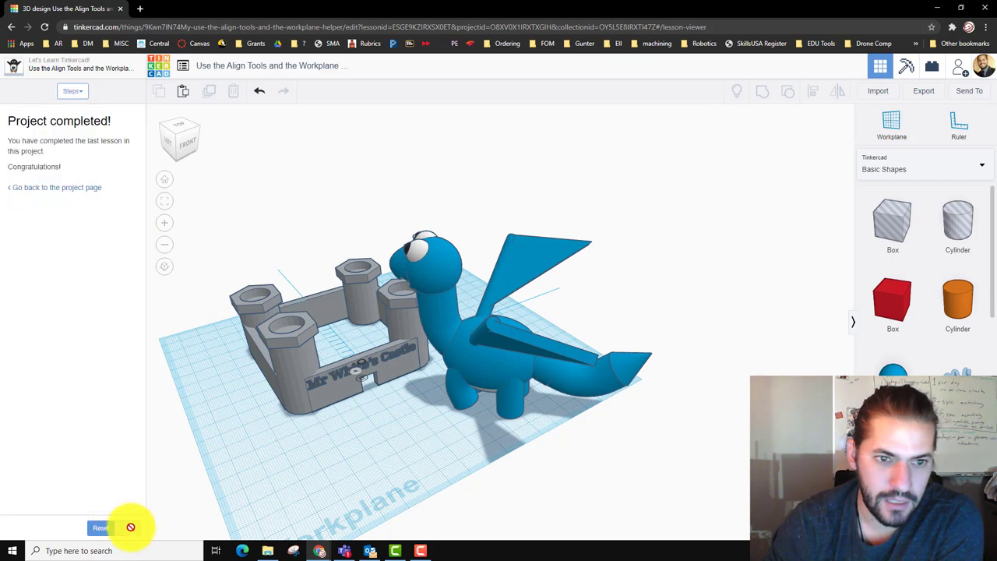